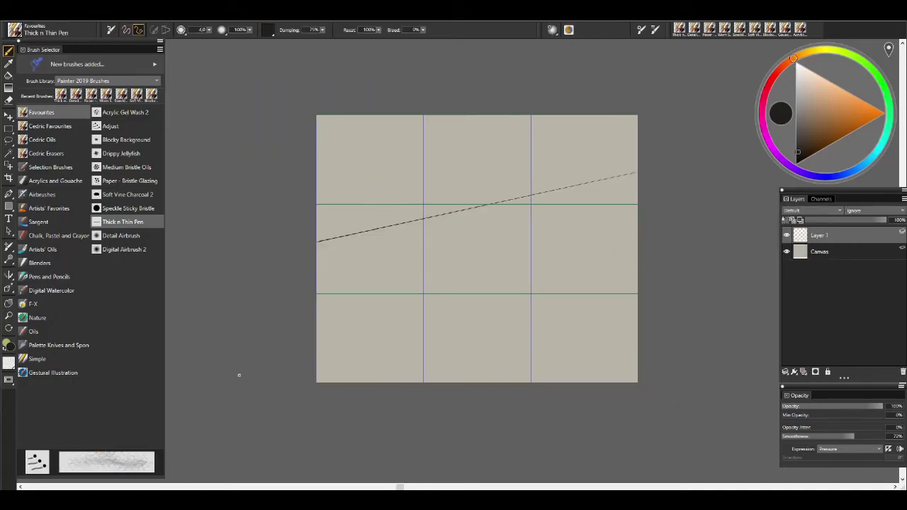
- Draw straight perspective lines for the bench, undoing the stray short line at bottom-left
{"action": "left_click", "coordinate": [424, 401]}
{"action": "left_click", "coordinate": [662, 278]}
{"action": "left_click", "coordinate": [438, 405]}
{"action": "left_click", "coordinate": [257, 348]}
{"action": "left_click", "coordinate": [680, 202]}
{"action": "left_click", "coordinate": [126, 29]}
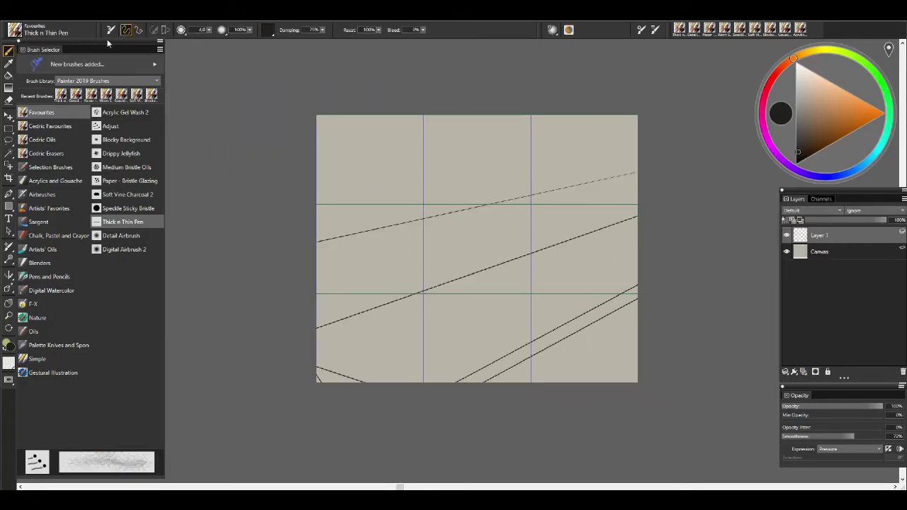
{"action": "key", "text": "n"}
{"action": "key", "text": "ctrl+z"}
{"action": "key", "text": "b"}
- On a new layer, sketch the first arm lines reaching toward the right edge
{"action": "key", "text": "ctrl+shift+n"}
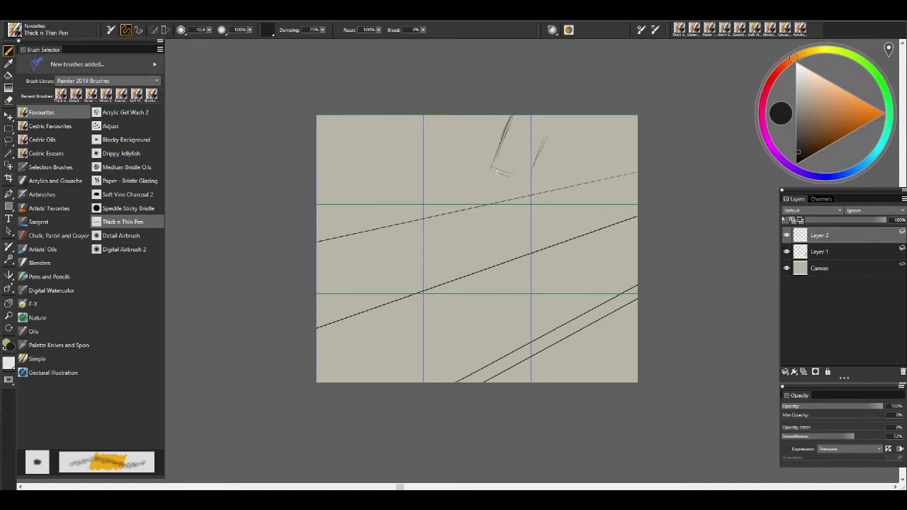
{"action": "left_click_drag", "start_coordinate": [498, 168], "coordinate": [505, 237]}
{"action": "left_click_drag", "start_coordinate": [531, 170], "coordinate": [528, 246]}
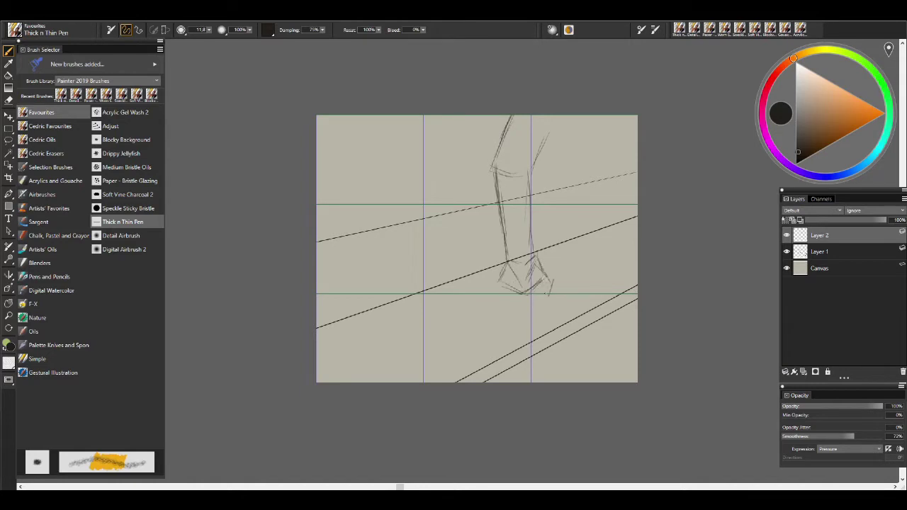
{"action": "key", "text": "]"}
{"action": "mouse_move", "coordinate": [530, 241]}
{"action": "left_mouse_down"}
{"action": "mouse_move", "coordinate": [610, 261]}
{"action": "mouse_move", "coordinate": [638, 282]}
{"action": "left_mouse_up"}
{"action": "left_click_drag", "start_coordinate": [526, 211], "coordinate": [638, 188]}
{"action": "mouse_move", "coordinate": [495, 149]}
{"action": "left_mouse_down"}
{"action": "mouse_move", "coordinate": [542, 145]}
{"action": "mouse_move", "coordinate": [547, 134]}
{"action": "left_mouse_up"}
- Add the sleeve line and arm hatching, and refine the fist and forearm outline
{"action": "left_click_drag", "start_coordinate": [545, 135], "coordinate": [540, 153]}
{"action": "left_click_drag", "start_coordinate": [509, 117], "coordinate": [494, 173]}
{"action": "mouse_move", "coordinate": [507, 172]}
{"action": "left_mouse_down"}
{"action": "mouse_move", "coordinate": [532, 169]}
{"action": "mouse_move", "coordinate": [506, 262]}
{"action": "mouse_move", "coordinate": [531, 245]}
{"action": "left_mouse_up"}
{"action": "left_click_drag", "start_coordinate": [530, 175], "coordinate": [526, 248]}
{"action": "mouse_move", "coordinate": [538, 151]}
{"action": "left_mouse_down"}
{"action": "mouse_move", "coordinate": [521, 177]}
{"action": "mouse_move", "coordinate": [530, 175]}
{"action": "left_mouse_up"}
{"action": "left_click_drag", "start_coordinate": [554, 122], "coordinate": [547, 146]}
{"action": "left_click_drag", "start_coordinate": [559, 117], "coordinate": [520, 155]}
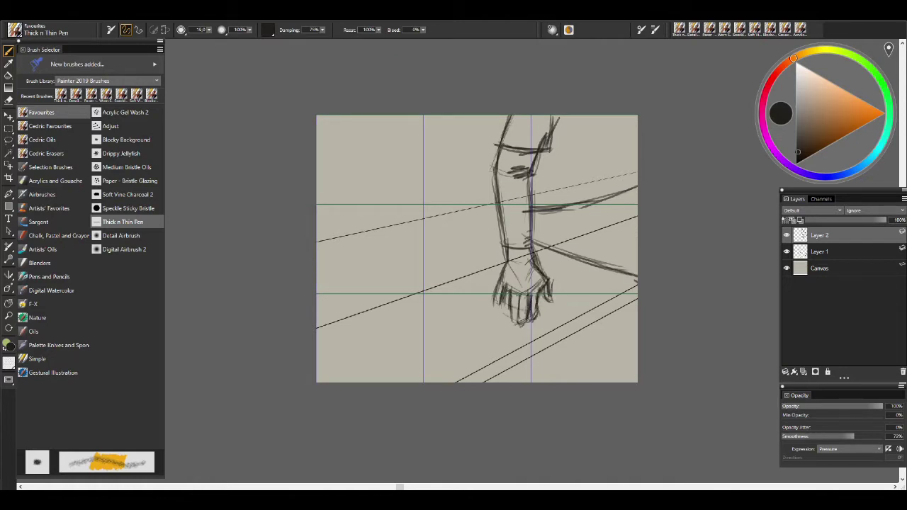
- Sketch the shoulder curve, upper-arm lines and the bench edge running to the left
{"action": "left_click_drag", "start_coordinate": [526, 202], "coordinate": [609, 207]}
{"action": "left_click_drag", "start_coordinate": [546, 138], "coordinate": [604, 163]}
{"action": "left_click_drag", "start_coordinate": [573, 207], "coordinate": [615, 195]}
{"action": "left_click_drag", "start_coordinate": [528, 207], "coordinate": [638, 188]}
{"action": "mouse_move", "coordinate": [553, 230]}
{"action": "left_mouse_down"}
{"action": "mouse_move", "coordinate": [584, 206]}
{"action": "mouse_move", "coordinate": [638, 211]}
{"action": "left_mouse_up"}
{"action": "left_click_drag", "start_coordinate": [567, 250], "coordinate": [638, 281]}
{"action": "left_click_drag", "start_coordinate": [525, 204], "coordinate": [316, 243]}
{"action": "left_click_drag", "start_coordinate": [636, 288], "coordinate": [571, 319]}
{"action": "key", "text": "ctrl+shift+n"}
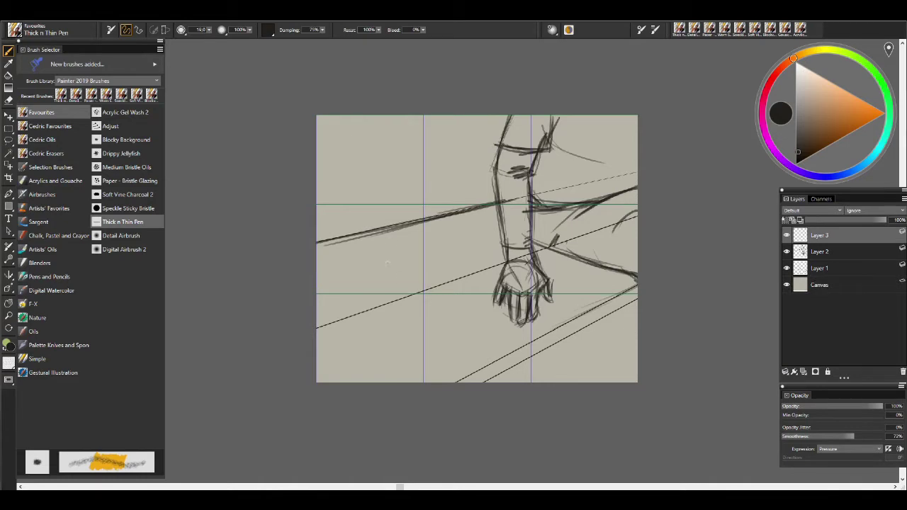
- Sketch and darken the monster's round outline, redrawing its top edge
{"action": "mouse_move", "coordinate": [377, 235]}
{"action": "left_mouse_down"}
{"action": "mouse_move", "coordinate": [390, 334]}
{"action": "mouse_move", "coordinate": [363, 281]}
{"action": "left_mouse_up"}
{"action": "left_click_drag", "start_coordinate": [391, 233], "coordinate": [454, 270]}
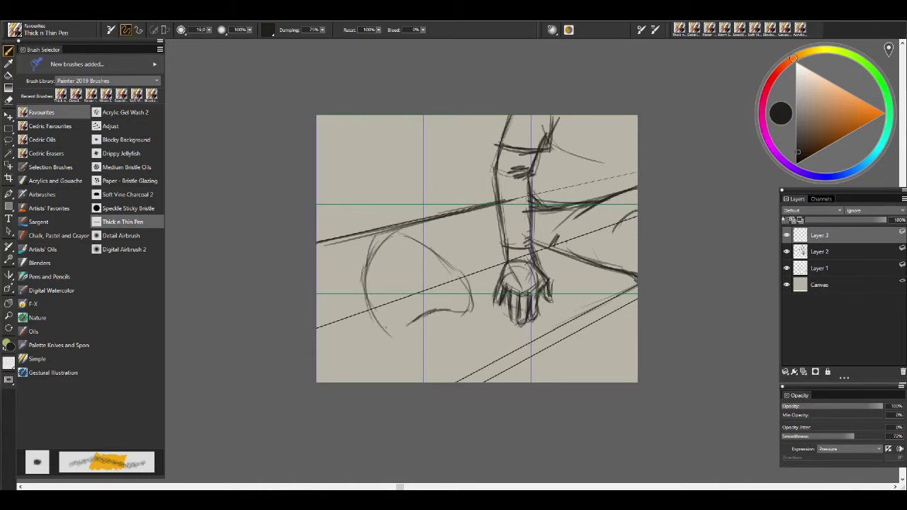
{"action": "left_click_drag", "start_coordinate": [363, 275], "coordinate": [458, 312]}
{"action": "left_click_drag", "start_coordinate": [380, 324], "coordinate": [429, 315]}
{"action": "left_click_drag", "start_coordinate": [388, 237], "coordinate": [363, 311]}
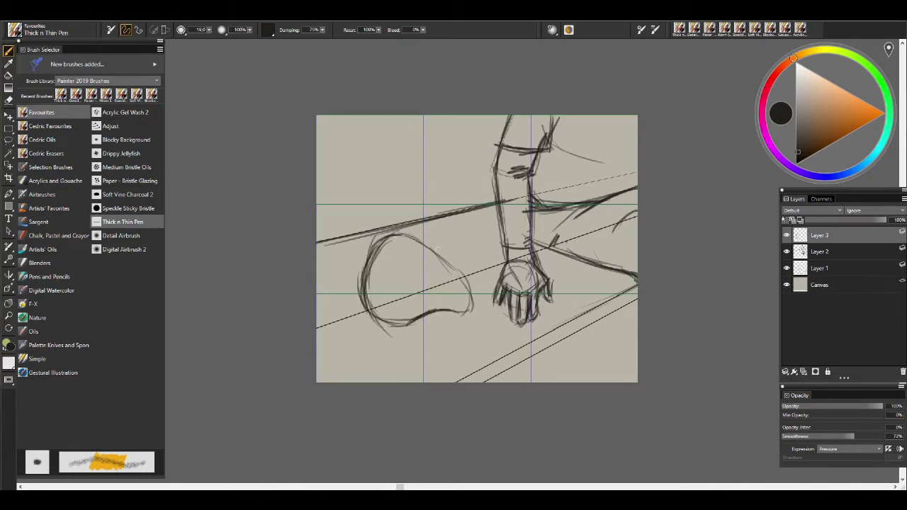
{"action": "left_click_drag", "start_coordinate": [441, 260], "coordinate": [429, 244]}
{"action": "left_click_drag", "start_coordinate": [376, 221], "coordinate": [395, 245]}
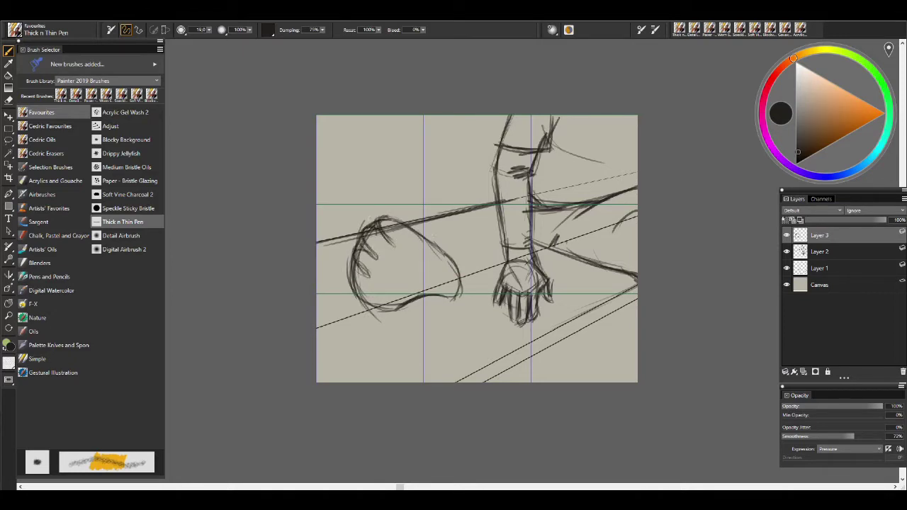
- Thicken the monster's bottom and right outline and sketch the tail leading into the hand
{"action": "mouse_move", "coordinate": [457, 274]}
{"action": "left_mouse_down"}
{"action": "mouse_move", "coordinate": [408, 318]}
{"action": "mouse_move", "coordinate": [387, 324]}
{"action": "left_mouse_up"}
{"action": "left_click_drag", "start_coordinate": [353, 288], "coordinate": [415, 324]}
{"action": "mouse_move", "coordinate": [387, 305]}
{"action": "left_mouse_down"}
{"action": "mouse_move", "coordinate": [432, 300]}
{"action": "mouse_move", "coordinate": [420, 312]}
{"action": "left_mouse_up"}
{"action": "left_click_drag", "start_coordinate": [371, 307], "coordinate": [396, 319]}
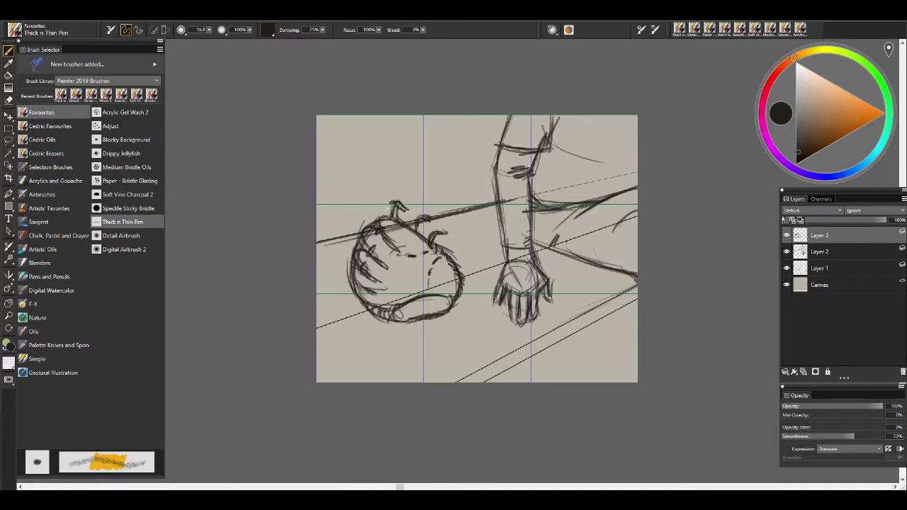
{"action": "mouse_move", "coordinate": [461, 286]}
{"action": "left_mouse_down"}
{"action": "mouse_move", "coordinate": [524, 272]}
{"action": "mouse_move", "coordinate": [571, 297]}
{"action": "left_mouse_up"}
{"action": "left_click_drag", "start_coordinate": [465, 286], "coordinate": [528, 279]}
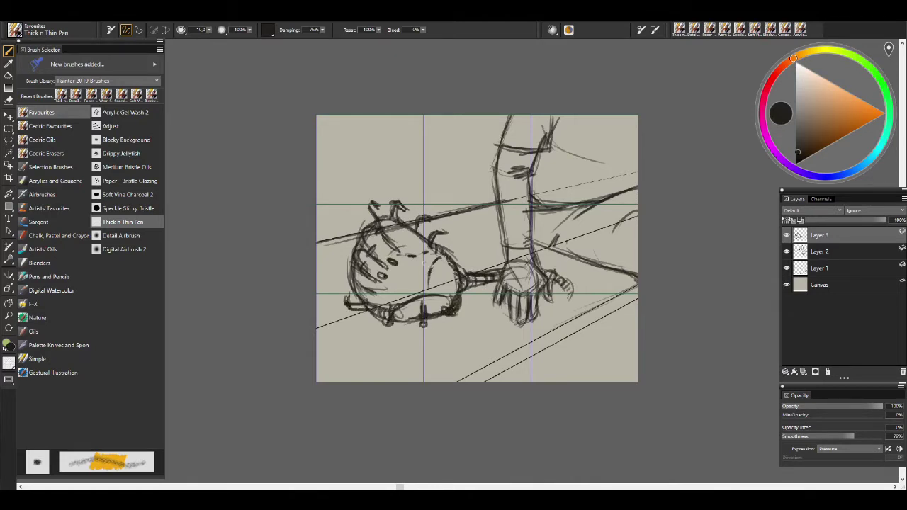
- Touch up with the eraser and merge the two lower sketch layers
{"action": "key", "text": "e"}
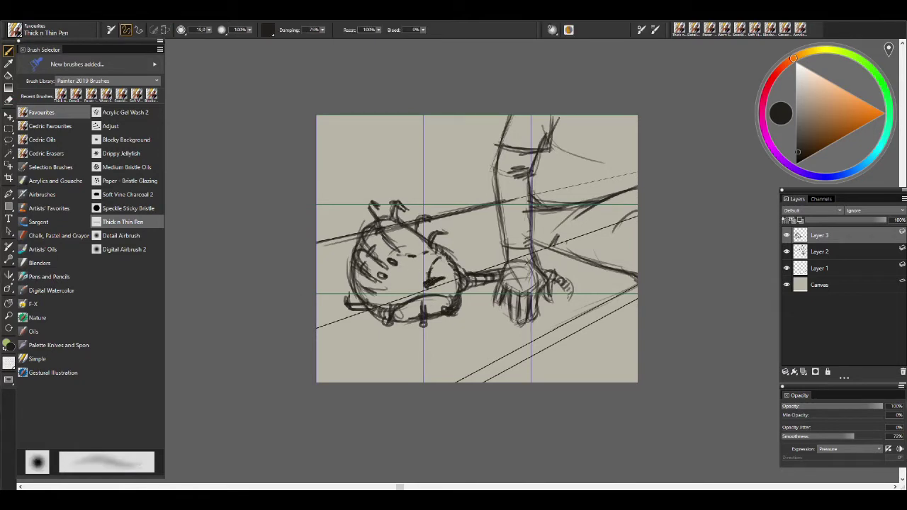
{"action": "key", "text": "b"}
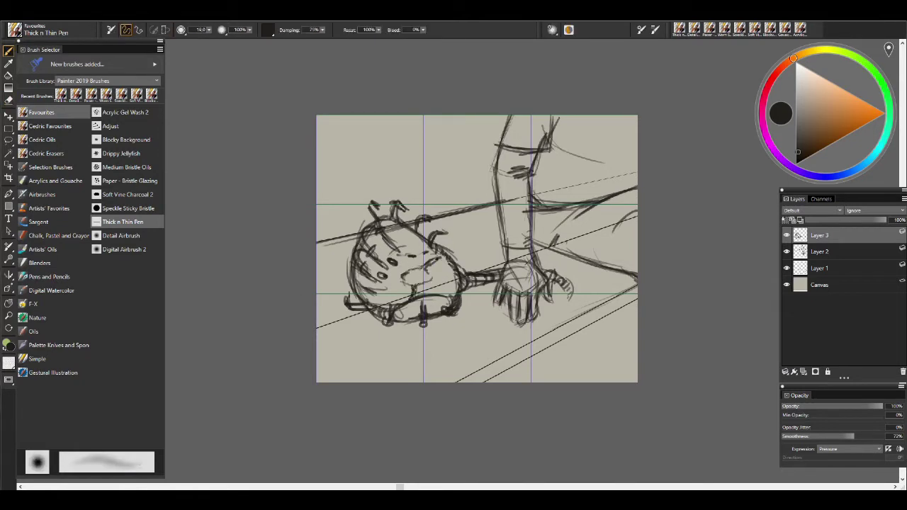
{"action": "left_click", "coordinate": [822, 267]}
{"action": "left_click", "coordinate": [822, 251], "text": "shift"}
{"action": "left_click", "coordinate": [785, 371]}
- Paint green background at the top-left and bottom-right with Speckle Sticky Bristle
{"action": "left_click", "coordinate": [713, 399]}
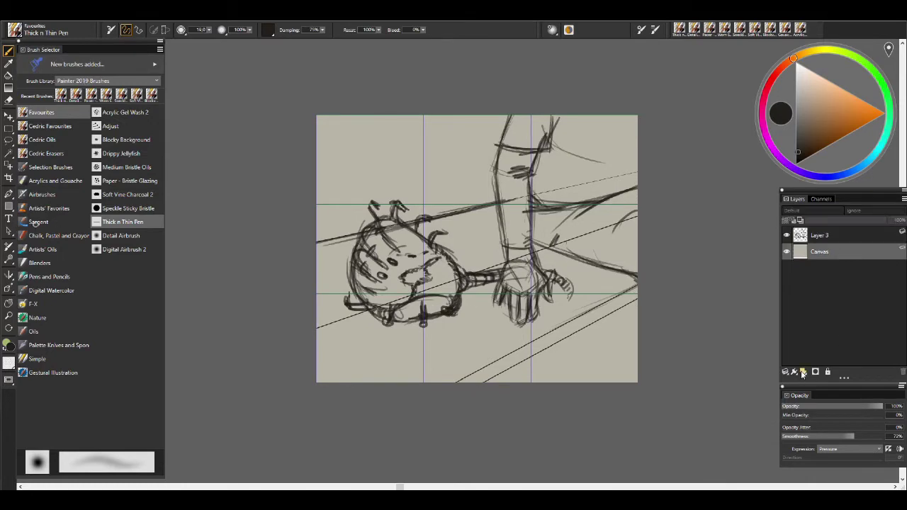
{"action": "left_click_drag", "start_coordinate": [891, 114], "coordinate": [878, 77]}
{"action": "left_click", "coordinate": [815, 118]}
{"action": "mouse_move", "coordinate": [434, 138]}
{"action": "left_mouse_down"}
{"action": "mouse_move", "coordinate": [323, 145]}
{"action": "mouse_move", "coordinate": [326, 121]}
{"action": "mouse_move", "coordinate": [496, 120]}
{"action": "mouse_move", "coordinate": [453, 149]}
{"action": "mouse_move", "coordinate": [493, 198]}
{"action": "mouse_move", "coordinate": [495, 190]}
{"action": "mouse_move", "coordinate": [415, 207]}
{"action": "mouse_move", "coordinate": [389, 202]}
{"action": "mouse_move", "coordinate": [330, 220]}
{"action": "mouse_move", "coordinate": [354, 158]}
{"action": "mouse_move", "coordinate": [414, 195]}
{"action": "mouse_move", "coordinate": [489, 177]}
{"action": "mouse_move", "coordinate": [398, 183]}
{"action": "mouse_move", "coordinate": [434, 156]}
{"action": "left_mouse_up"}
{"action": "mouse_move", "coordinate": [634, 303]}
{"action": "left_mouse_down"}
{"action": "mouse_move", "coordinate": [496, 379]}
{"action": "mouse_move", "coordinate": [616, 333]}
{"action": "mouse_move", "coordinate": [617, 372]}
{"action": "mouse_move", "coordinate": [632, 348]}
{"action": "left_mouse_up"}
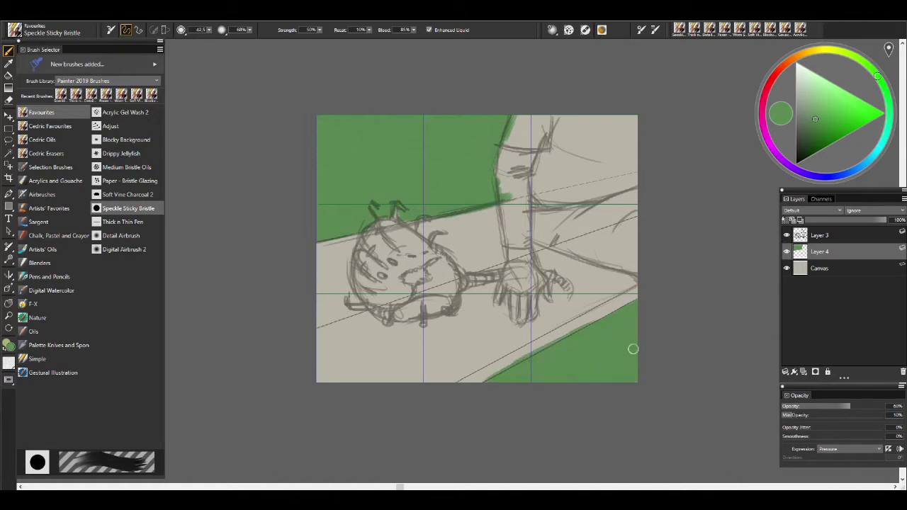
{"action": "left_click", "coordinate": [863, 164]}
- Paint blue-grey along the bench, under the arm and beneath both hands
{"action": "left_click", "coordinate": [805, 113]}
{"action": "mouse_move", "coordinate": [635, 296]}
{"action": "left_mouse_down"}
{"action": "mouse_move", "coordinate": [475, 379]}
{"action": "mouse_move", "coordinate": [521, 351]}
{"action": "left_mouse_up"}
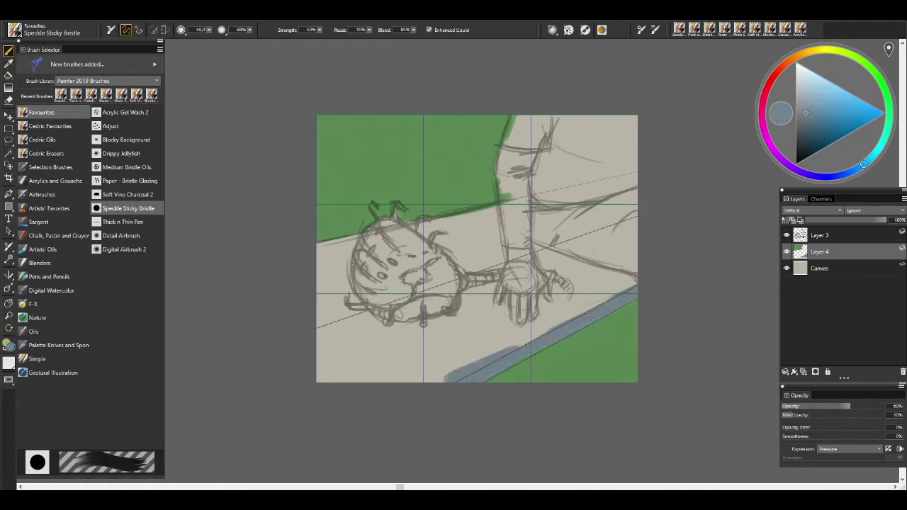
{"action": "mouse_move", "coordinate": [525, 238]}
{"action": "left_mouse_down"}
{"action": "mouse_move", "coordinate": [627, 276]}
{"action": "mouse_move", "coordinate": [560, 321]}
{"action": "left_mouse_up"}
{"action": "mouse_move", "coordinate": [570, 283]}
{"action": "left_mouse_down"}
{"action": "mouse_move", "coordinate": [559, 314]}
{"action": "mouse_move", "coordinate": [514, 326]}
{"action": "mouse_move", "coordinate": [447, 321]}
{"action": "mouse_move", "coordinate": [486, 319]}
{"action": "mouse_move", "coordinate": [501, 334]}
{"action": "mouse_move", "coordinate": [480, 343]}
{"action": "mouse_move", "coordinate": [304, 266]}
{"action": "mouse_move", "coordinate": [509, 208]}
{"action": "mouse_move", "coordinate": [479, 232]}
{"action": "mouse_move", "coordinate": [493, 246]}
{"action": "mouse_move", "coordinate": [474, 242]}
{"action": "mouse_move", "coordinate": [352, 319]}
{"action": "mouse_move", "coordinate": [326, 291]}
{"action": "mouse_move", "coordinate": [443, 360]}
{"action": "mouse_move", "coordinate": [324, 360]}
{"action": "mouse_move", "coordinate": [333, 373]}
{"action": "mouse_move", "coordinate": [404, 354]}
{"action": "left_mouse_up"}
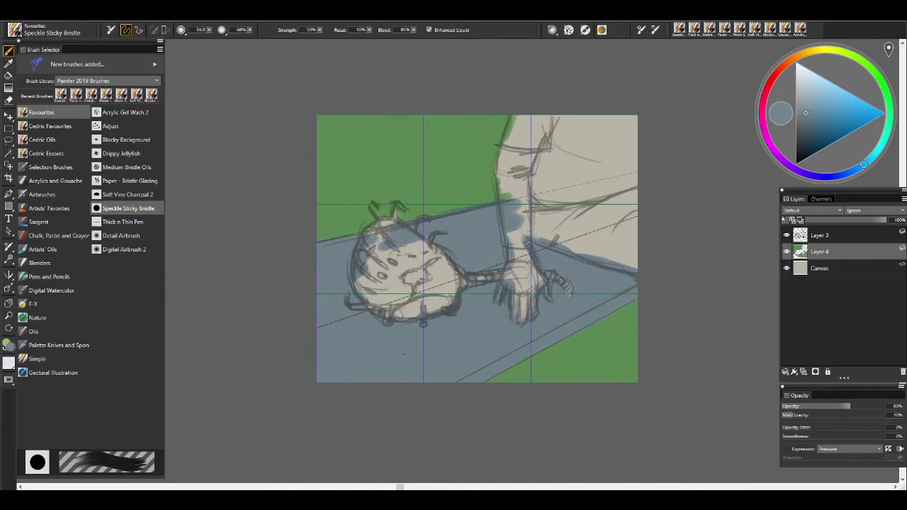
- Paint light blue and blue-grey strokes over the bench with a dripping brush
{"action": "left_click", "coordinate": [122, 153]}
{"action": "left_click_drag", "start_coordinate": [525, 219], "coordinate": [326, 255]}
{"action": "left_click_drag", "start_coordinate": [364, 327], "coordinate": [398, 327]}
{"action": "left_click_drag", "start_coordinate": [340, 277], "coordinate": [418, 305]}
{"action": "mouse_move", "coordinate": [517, 206]}
{"action": "left_mouse_down"}
{"action": "mouse_move", "coordinate": [628, 263]}
{"action": "mouse_move", "coordinate": [395, 361]}
{"action": "mouse_move", "coordinate": [333, 333]}
{"action": "mouse_move", "coordinate": [560, 241]}
{"action": "left_mouse_up"}
{"action": "left_click_drag", "start_coordinate": [376, 255], "coordinate": [567, 369]}
- Add grainy sponge texture to the green background using sampled green
{"action": "left_click", "coordinate": [627, 312], "text": "alt"}
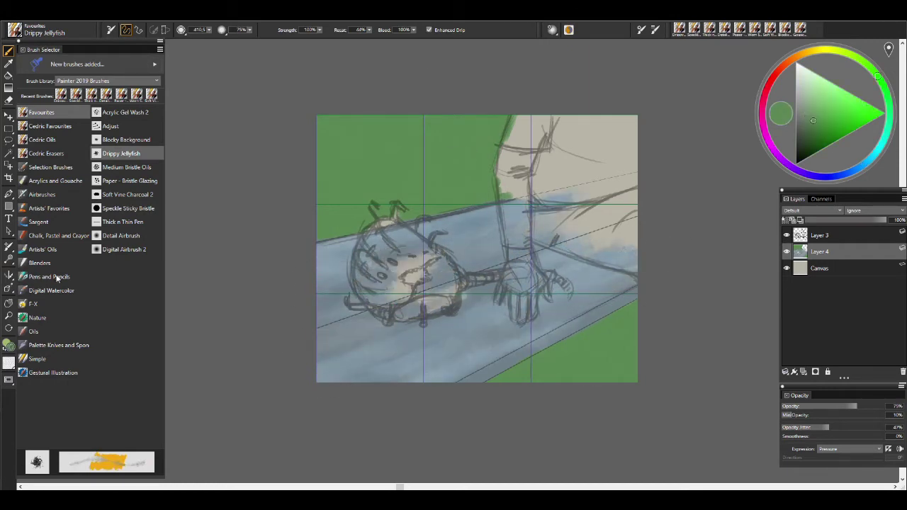
{"action": "left_click", "coordinate": [122, 112]}
{"action": "left_click_drag", "start_coordinate": [616, 312], "coordinate": [631, 323]}
{"action": "left_click_drag", "start_coordinate": [461, 148], "coordinate": [524, 177]}
{"action": "left_click", "coordinate": [127, 126]}
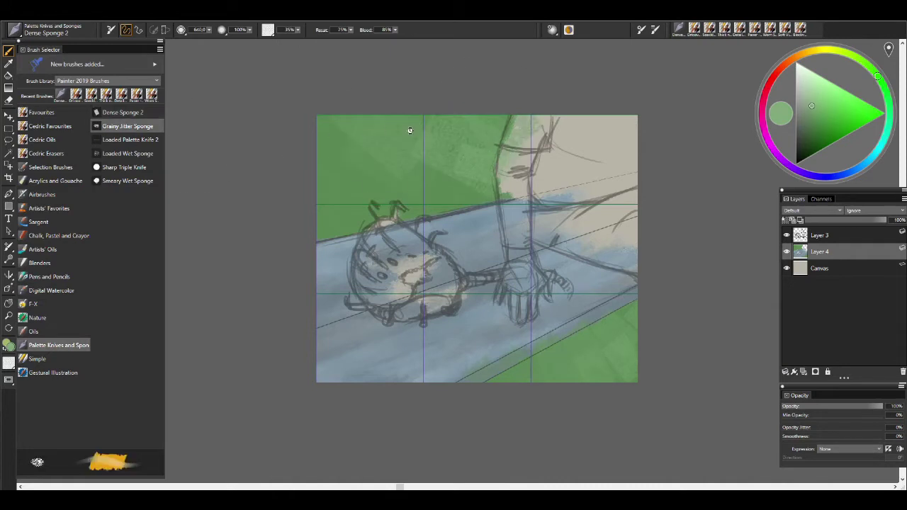
{"action": "mouse_move", "coordinate": [333, 142]}
{"action": "left_mouse_down"}
{"action": "mouse_move", "coordinate": [345, 198]}
{"action": "mouse_move", "coordinate": [382, 163]}
{"action": "left_mouse_up"}
- Rake green strokes at upper-left and darker green at lower-right with a large raking brush
{"action": "left_click", "coordinate": [124, 167]}
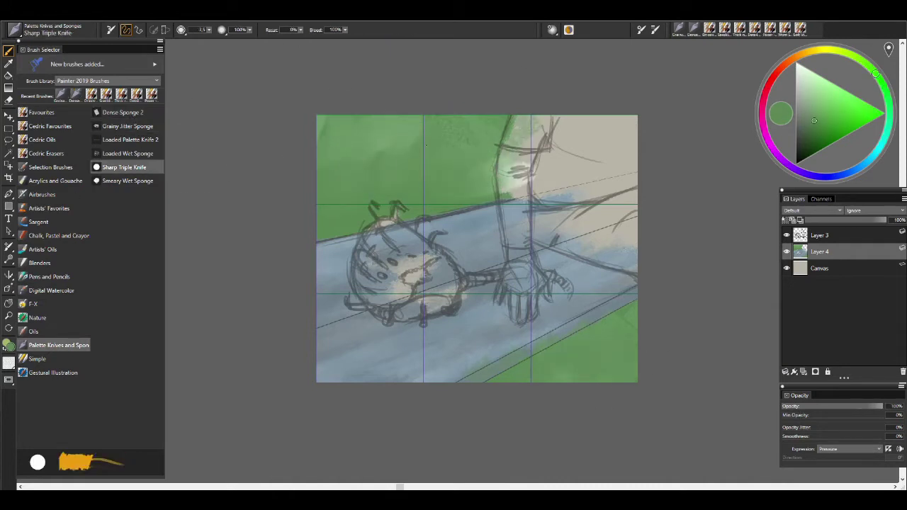
{"action": "left_click", "coordinate": [50, 126]}
{"action": "left_click", "coordinate": [128, 180]}
{"action": "left_click_drag", "start_coordinate": [404, 204], "coordinate": [439, 177]}
{"action": "mouse_move", "coordinate": [382, 142]}
{"action": "left_mouse_down"}
{"action": "mouse_move", "coordinate": [426, 170]}
{"action": "mouse_move", "coordinate": [333, 181]}
{"action": "left_mouse_up"}
{"action": "left_click", "coordinate": [385, 238], "text": "alt"}
{"action": "left_click_drag", "start_coordinate": [553, 340], "coordinate": [583, 353]}
- Smear and blend the green areas smoother with the wet sponge and a large blender
{"action": "left_click", "coordinate": [128, 331]}
{"action": "left_click_drag", "start_coordinate": [418, 117], "coordinate": [485, 177]}
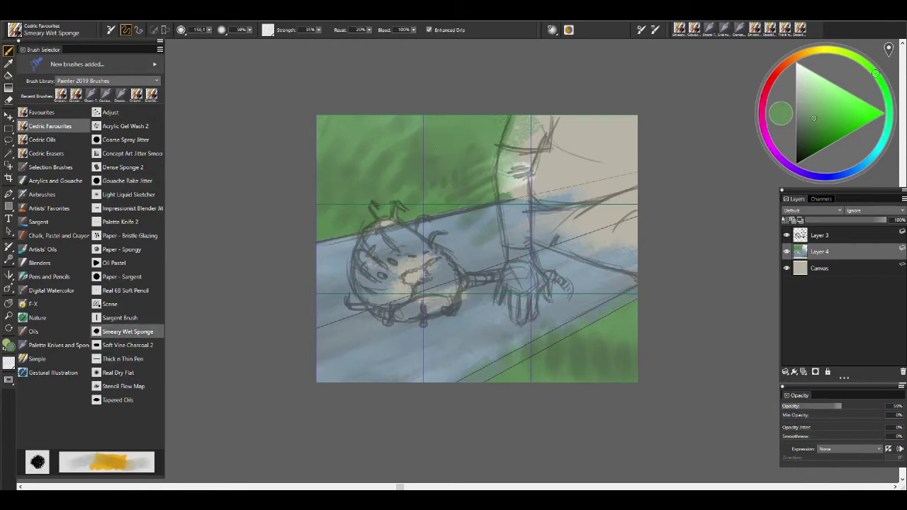
{"action": "left_click_drag", "start_coordinate": [624, 358], "coordinate": [555, 339]}
{"action": "left_click_drag", "start_coordinate": [340, 173], "coordinate": [496, 159]}
{"action": "left_click", "coordinate": [124, 126]}
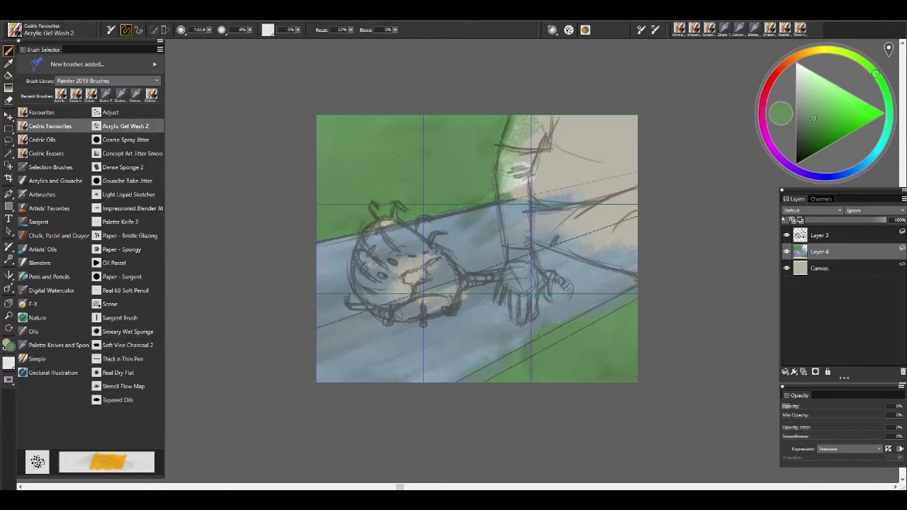
{"action": "left_click", "coordinate": [131, 208]}
{"action": "left_click_drag", "start_coordinate": [433, 159], "coordinate": [453, 141]}
{"action": "left_click_drag", "start_coordinate": [382, 177], "coordinate": [496, 120]}
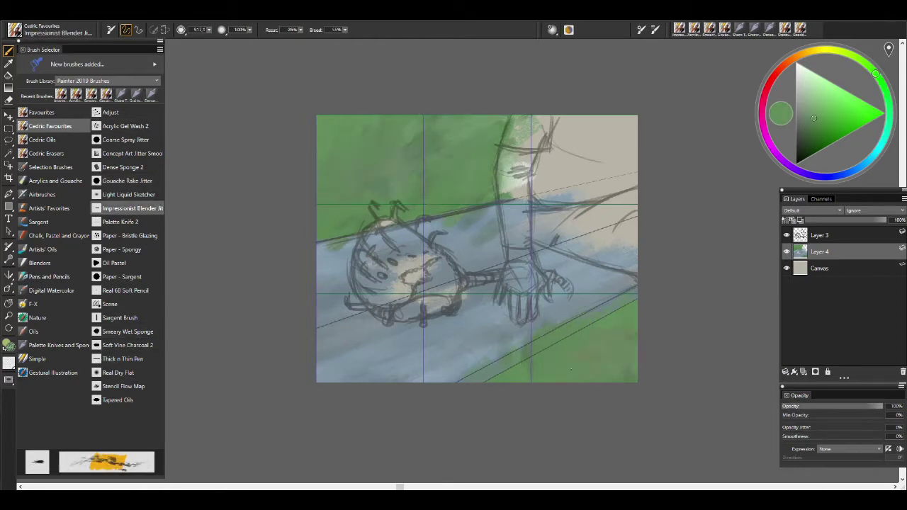
- Sample lighter green and the bench blue-grey with dry flat and spongy brushes, then add a new layer
{"action": "left_click", "coordinate": [124, 331]}
{"action": "left_click", "coordinate": [118, 372]}
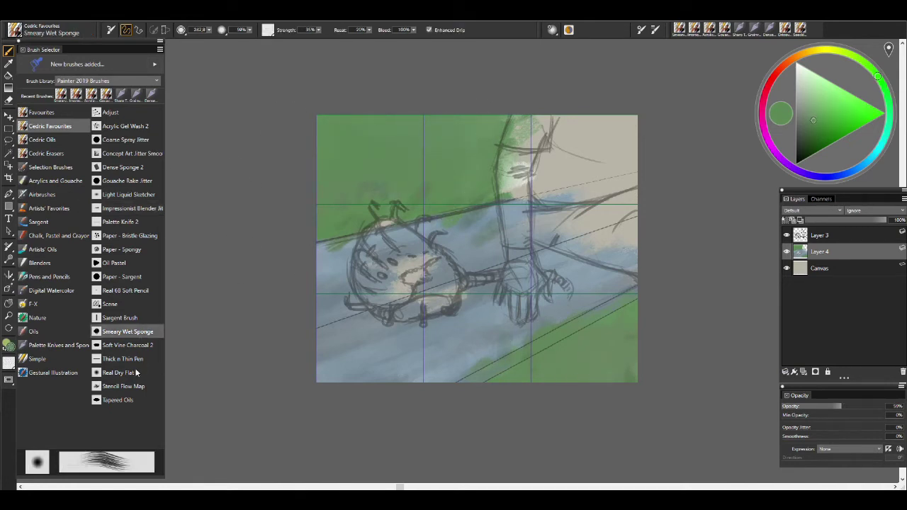
{"action": "left_click", "coordinate": [820, 107]}
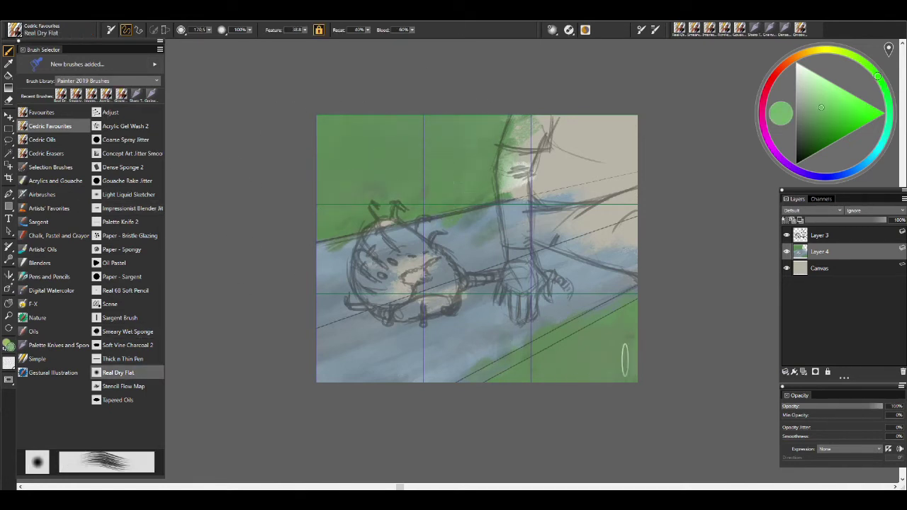
{"action": "left_click", "coordinate": [523, 258], "text": "alt"}
{"action": "left_click", "coordinate": [122, 250]}
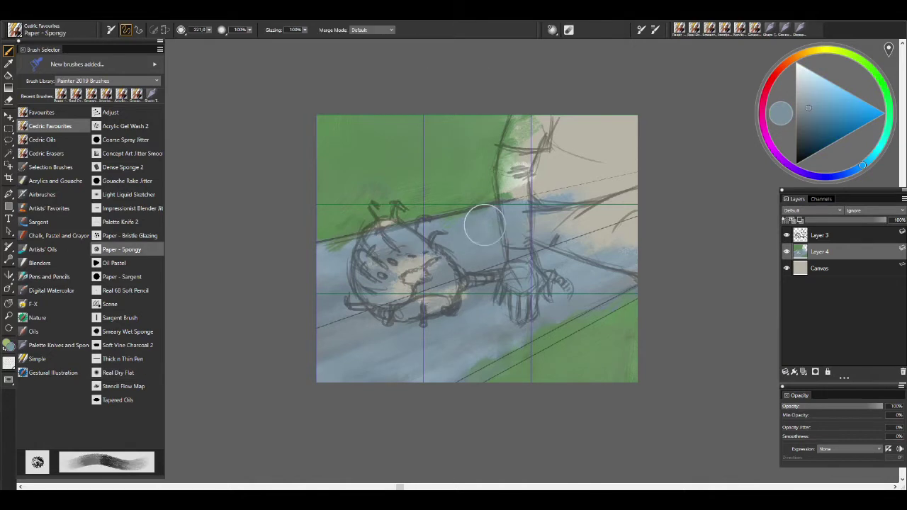
{"action": "left_click", "coordinate": [536, 362], "text": "alt"}
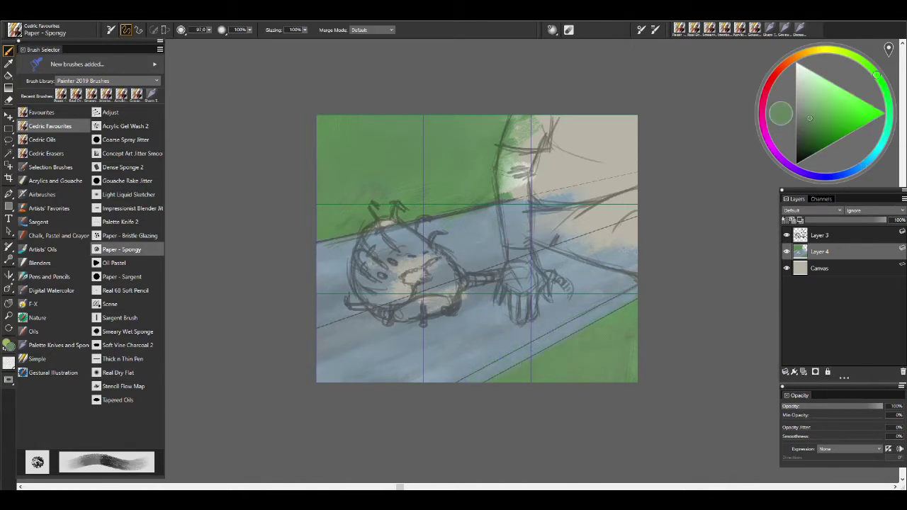
{"action": "key", "text": "ctrl+shift+n"}
{"action": "left_click", "coordinate": [771, 81]}
- Paint the red shirt with Soft Vine Charcoal and dark teal trousers below it
{"action": "left_click", "coordinate": [830, 118]}
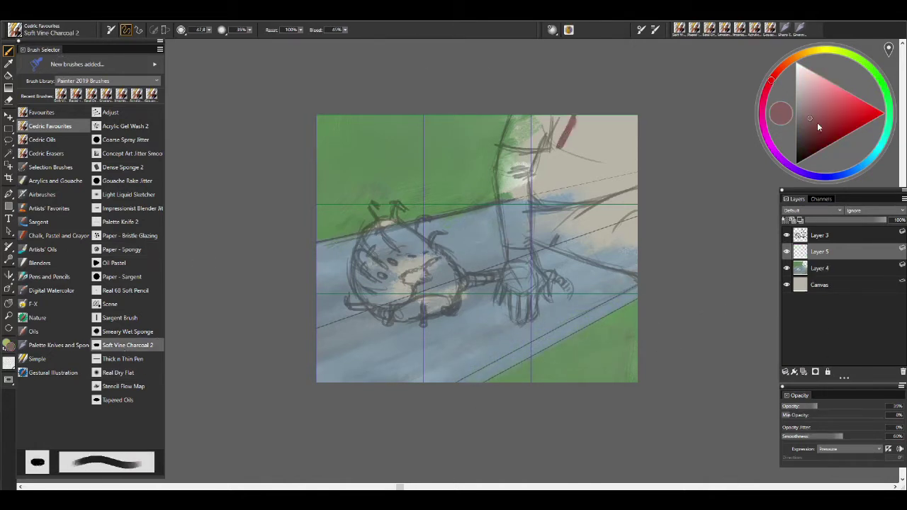
{"action": "mouse_move", "coordinate": [560, 122]}
{"action": "left_mouse_down"}
{"action": "mouse_move", "coordinate": [563, 153]}
{"action": "mouse_move", "coordinate": [511, 138]}
{"action": "mouse_move", "coordinate": [503, 147]}
{"action": "mouse_move", "coordinate": [549, 149]}
{"action": "mouse_move", "coordinate": [617, 124]}
{"action": "left_mouse_up"}
{"action": "mouse_move", "coordinate": [618, 159]}
{"action": "left_mouse_down"}
{"action": "mouse_move", "coordinate": [567, 184]}
{"action": "mouse_move", "coordinate": [623, 202]}
{"action": "left_mouse_up"}
{"action": "left_click", "coordinate": [807, 129]}
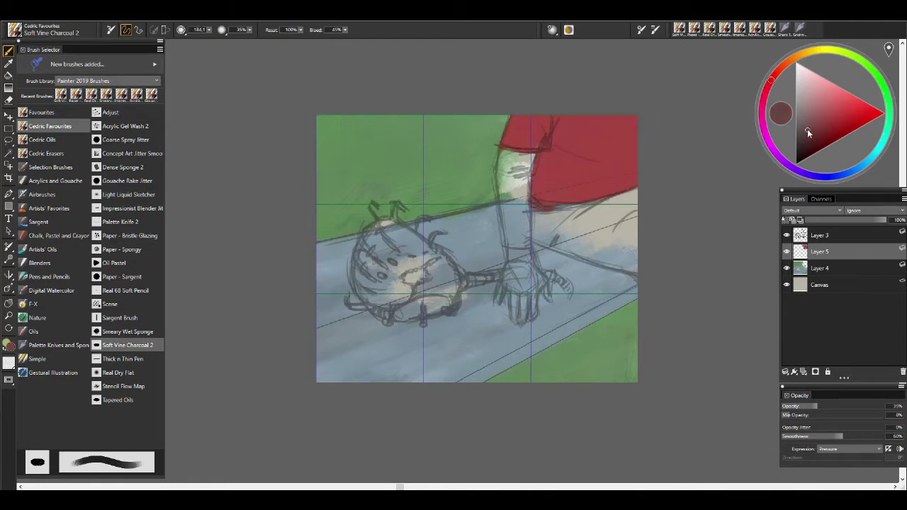
{"action": "left_click", "coordinate": [871, 157]}
{"action": "key", "text": "bracketleft"}
{"action": "mouse_move", "coordinate": [553, 206]}
{"action": "left_mouse_down"}
{"action": "mouse_move", "coordinate": [624, 195]}
{"action": "mouse_move", "coordinate": [560, 245]}
{"action": "mouse_move", "coordinate": [546, 233]}
{"action": "mouse_move", "coordinate": [647, 281]}
{"action": "mouse_move", "coordinate": [606, 199]}
{"action": "mouse_move", "coordinate": [552, 221]}
{"action": "left_mouse_up"}
- Paint the pale sleeve down the arm and dab skin tone onto the hand
{"action": "left_click", "coordinate": [519, 234], "text": "alt"}
{"action": "key", "text": "bracketleft"}
{"action": "mouse_move", "coordinate": [507, 154]}
{"action": "left_mouse_down"}
{"action": "mouse_move", "coordinate": [504, 241]}
{"action": "mouse_move", "coordinate": [524, 191]}
{"action": "mouse_move", "coordinate": [514, 245]}
{"action": "mouse_move", "coordinate": [526, 245]}
{"action": "left_mouse_up"}
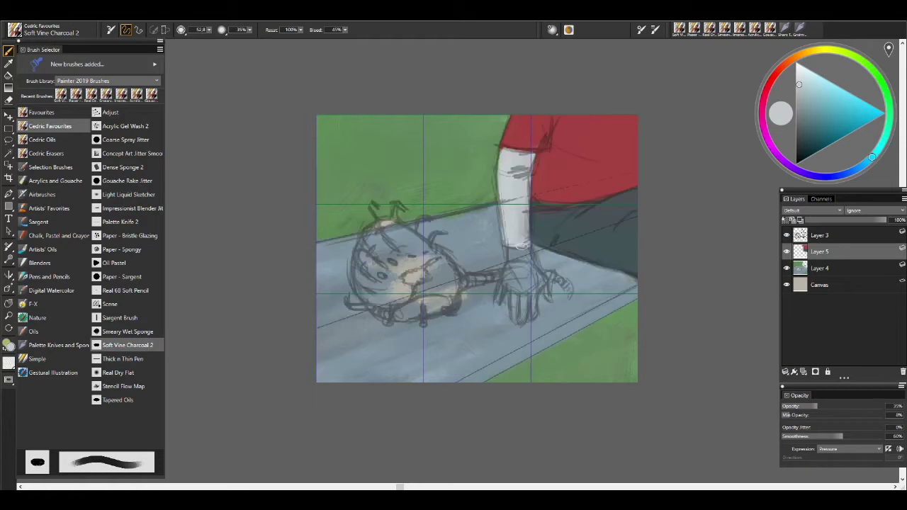
{"action": "left_click", "coordinate": [410, 273], "text": "alt"}
{"action": "mouse_move", "coordinate": [533, 286]}
{"action": "left_mouse_down"}
{"action": "mouse_move", "coordinate": [517, 271]}
{"action": "mouse_move", "coordinate": [501, 297]}
{"action": "mouse_move", "coordinate": [524, 319]}
{"action": "mouse_move", "coordinate": [551, 287]}
{"action": "left_mouse_up"}
{"action": "key", "text": "bracketright"}
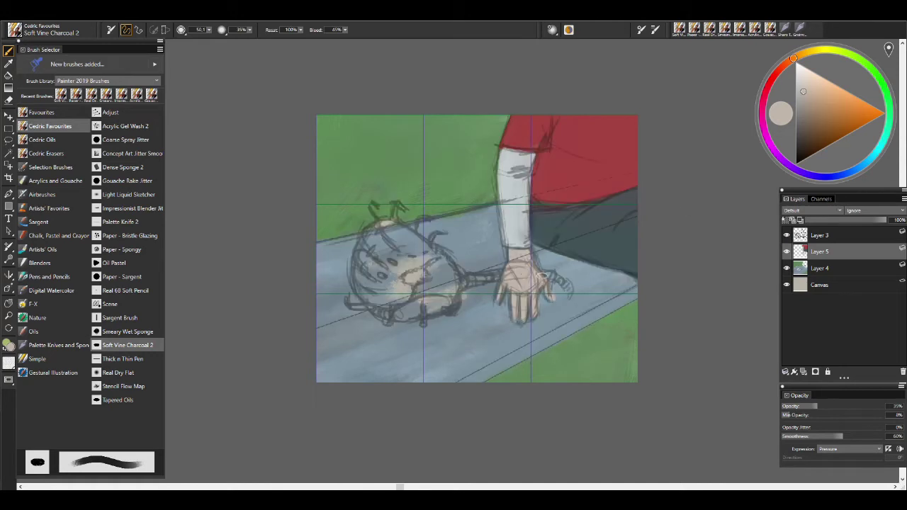
- Paint brown over the monster's head, toggling the sketch layer to check
{"action": "left_click", "coordinate": [787, 235]}
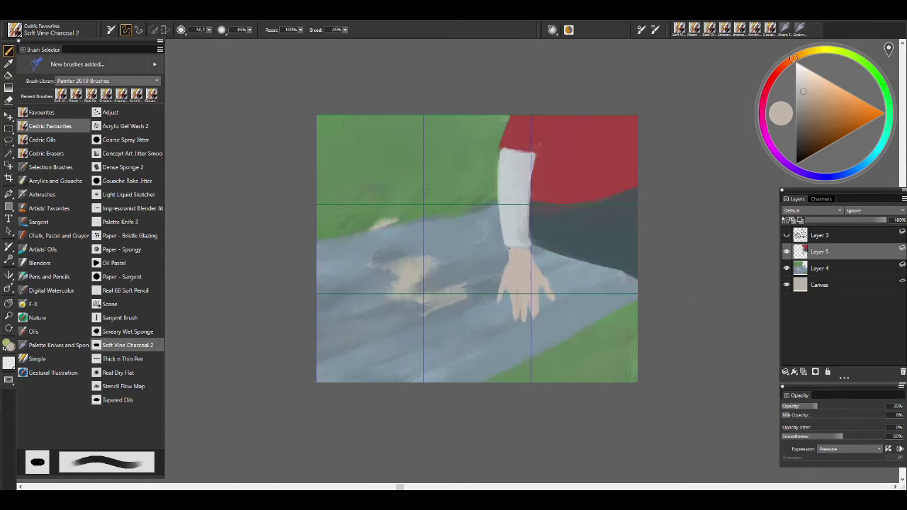
{"action": "left_click", "coordinate": [787, 235]}
{"action": "left_click", "coordinate": [814, 121]}
{"action": "key", "text": "bracketright"}
{"action": "key", "text": "bracketright"}
{"action": "key", "text": "bracketright"}
{"action": "key", "text": "bracketright"}
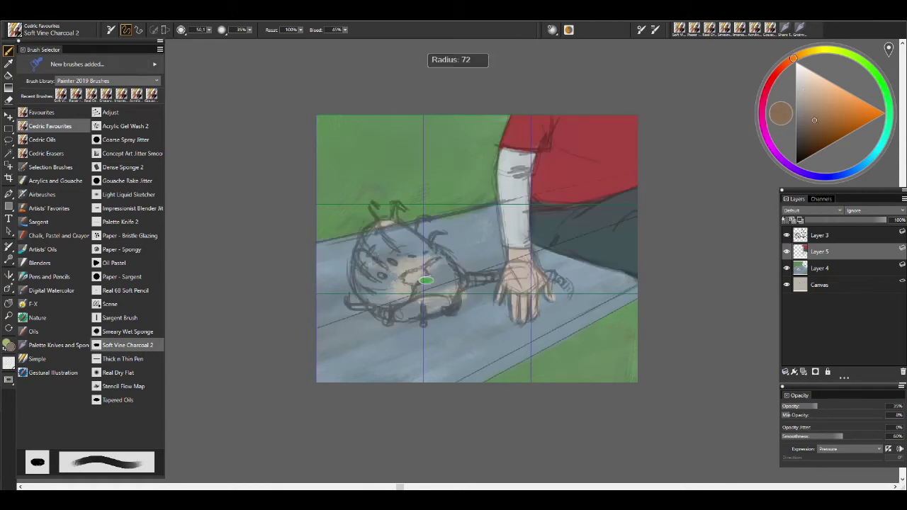
{"action": "mouse_move", "coordinate": [418, 280]}
{"action": "left_mouse_down"}
{"action": "mouse_move", "coordinate": [369, 231]}
{"action": "mouse_move", "coordinate": [396, 231]}
{"action": "mouse_move", "coordinate": [443, 272]}
{"action": "mouse_move", "coordinate": [425, 301]}
{"action": "mouse_move", "coordinate": [383, 256]}
{"action": "mouse_move", "coordinate": [365, 294]}
{"action": "mouse_move", "coordinate": [391, 312]}
{"action": "mouse_move", "coordinate": [453, 280]}
{"action": "left_mouse_up"}
- Add tan highlights along the glove's top and left edge with Thick n Thin Pen
{"action": "left_click", "coordinate": [123, 359]}
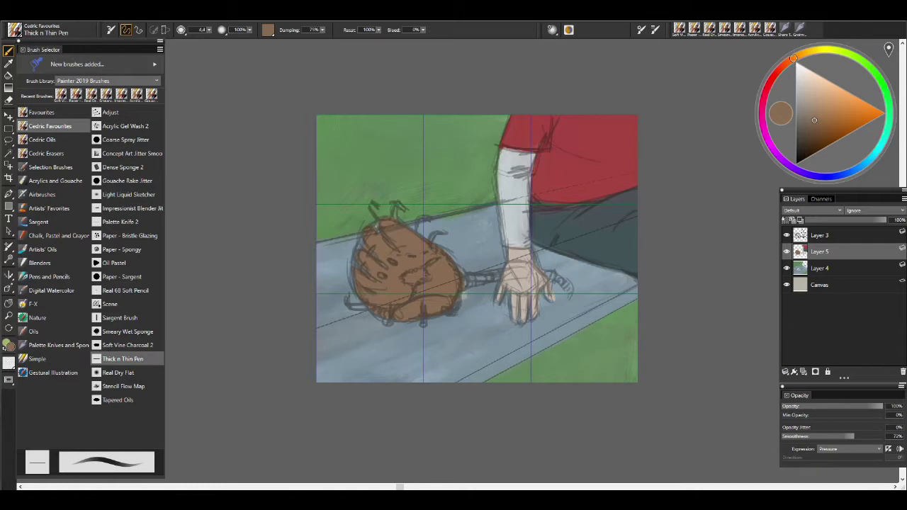
{"action": "left_click", "coordinate": [421, 242], "text": "alt"}
{"action": "left_click_drag", "start_coordinate": [382, 237], "coordinate": [390, 242]}
{"action": "left_click_drag", "start_coordinate": [365, 265], "coordinate": [363, 277]}
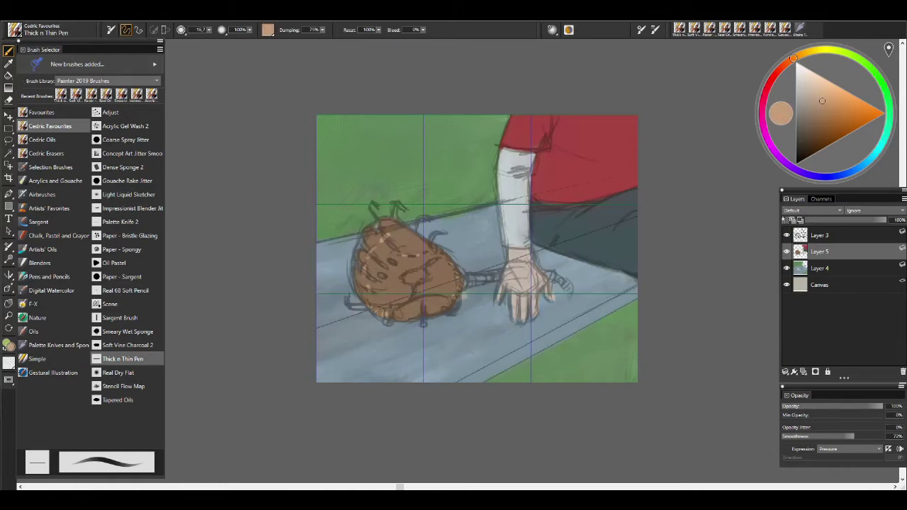
- Paint the tail pinkish red and check the colours with the sketch lines hidden
{"action": "left_click", "coordinate": [775, 73]}
{"action": "left_click", "coordinate": [809, 109]}
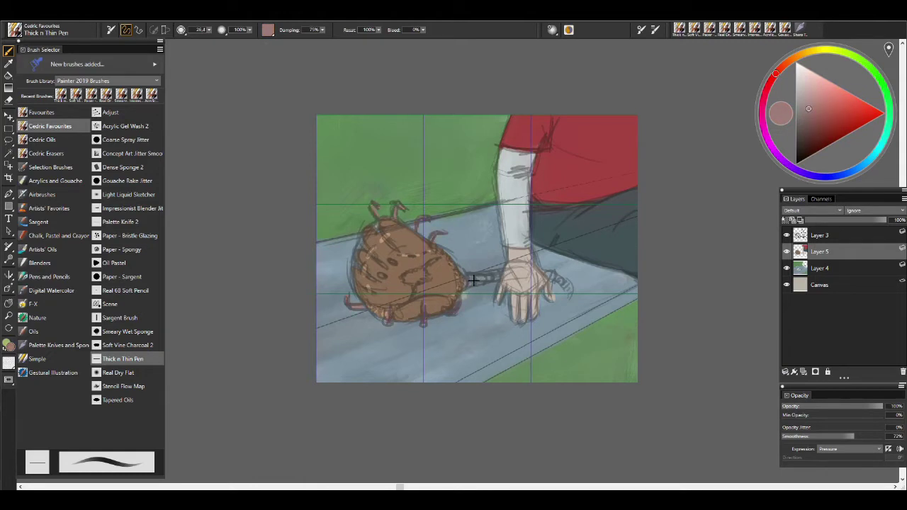
{"action": "left_click_drag", "start_coordinate": [473, 281], "coordinate": [498, 276]}
{"action": "left_click", "coordinate": [478, 240], "text": "alt"}
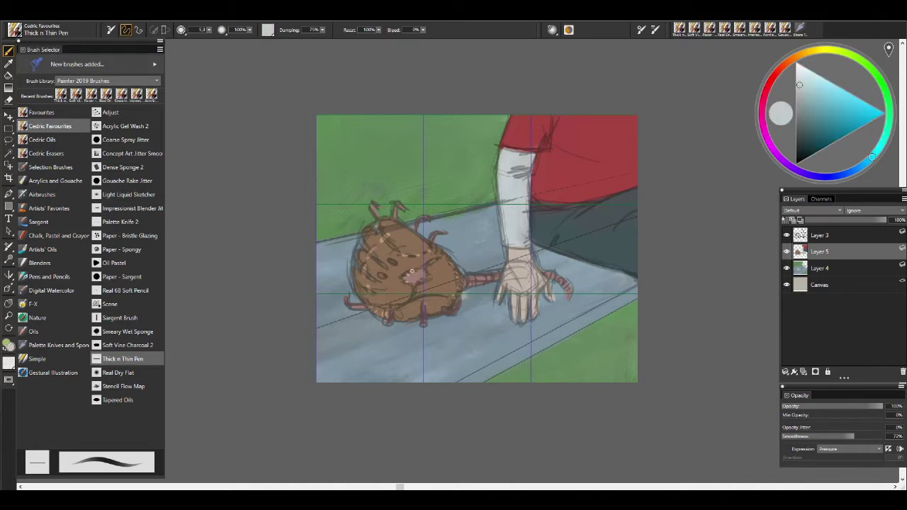
{"action": "left_click", "coordinate": [786, 234]}
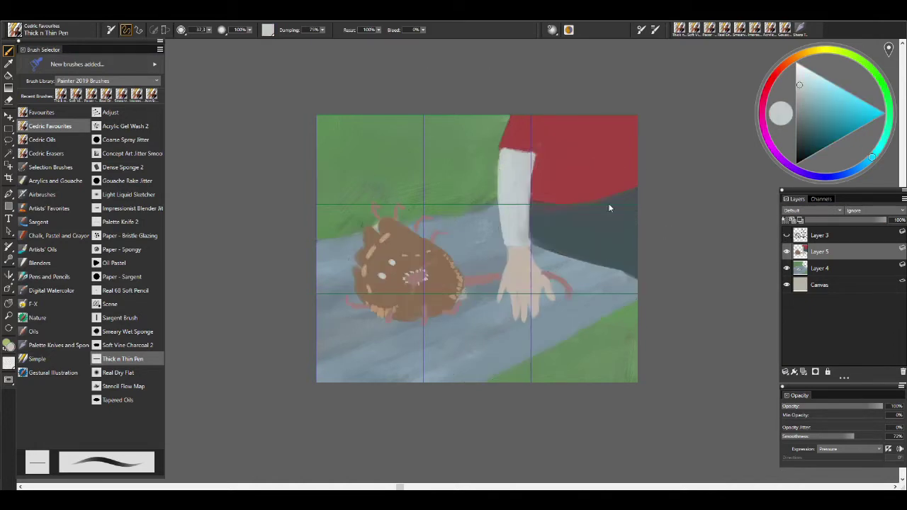
{"action": "left_click", "coordinate": [374, 224], "text": "alt"}
{"action": "left_click", "coordinate": [787, 234]}
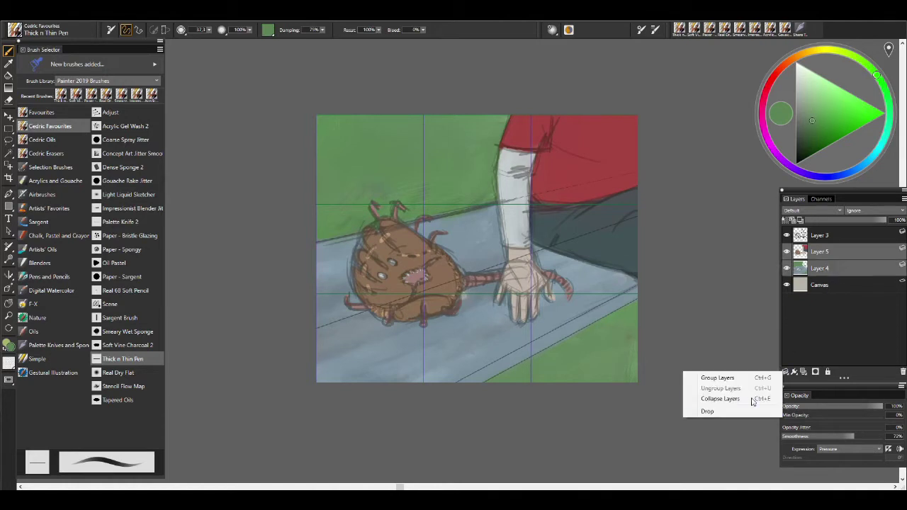
- Set the colour layer to Colorize and tint the red shirt magenta with a speckled bristle brush
{"action": "left_click", "coordinate": [830, 211]}
{"action": "left_click", "coordinate": [810, 234]}
{"action": "left_click", "coordinate": [118, 372]}
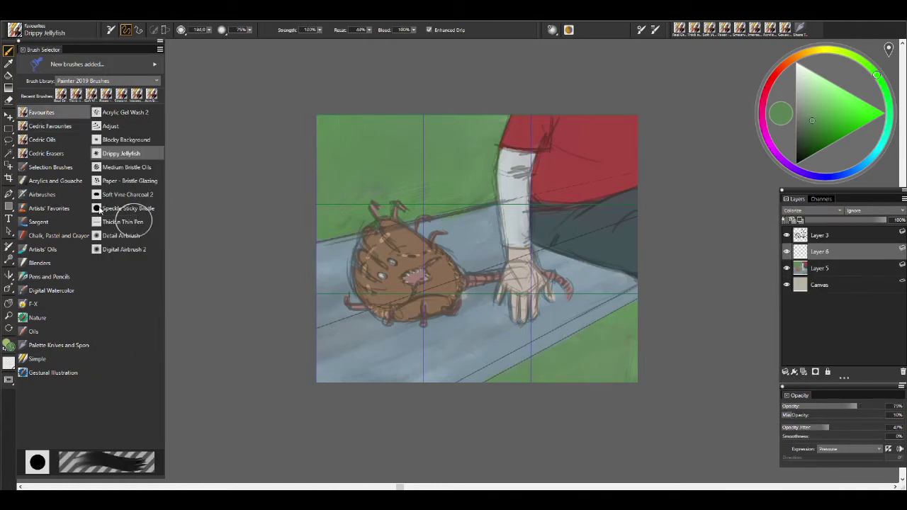
{"action": "left_click", "coordinate": [766, 113]}
{"action": "left_click_drag", "start_coordinate": [569, 185], "coordinate": [637, 167]}
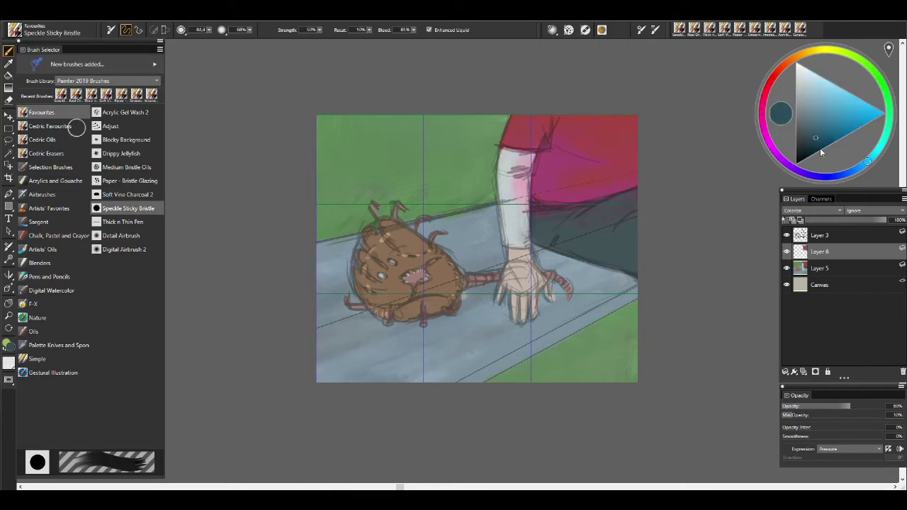
- Tint the right-side pants dark blue, then sample grey, pink and red-brown tones for the spikes
{"action": "left_click", "coordinate": [559, 230], "text": "alt"}
{"action": "left_click_drag", "start_coordinate": [634, 215], "coordinate": [632, 257]}
{"action": "left_click", "coordinate": [519, 187], "text": "alt"}
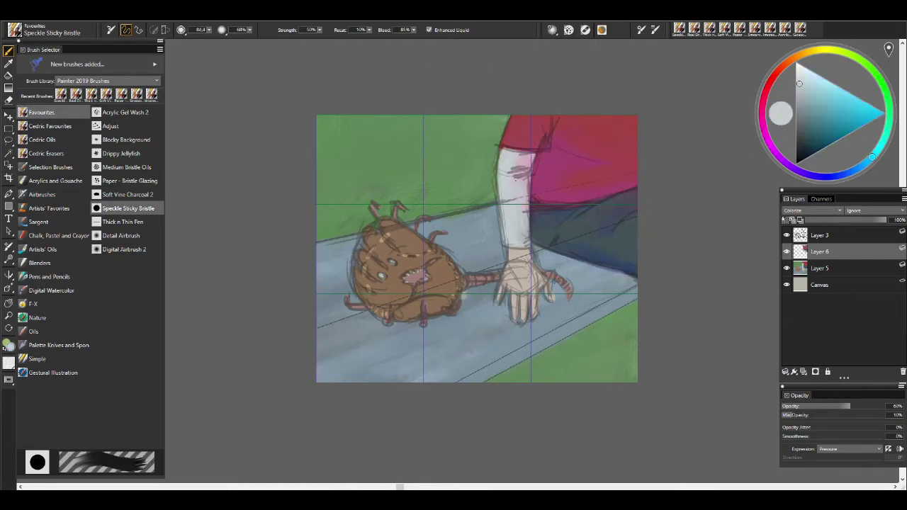
{"action": "left_click", "coordinate": [528, 280], "text": "alt"}
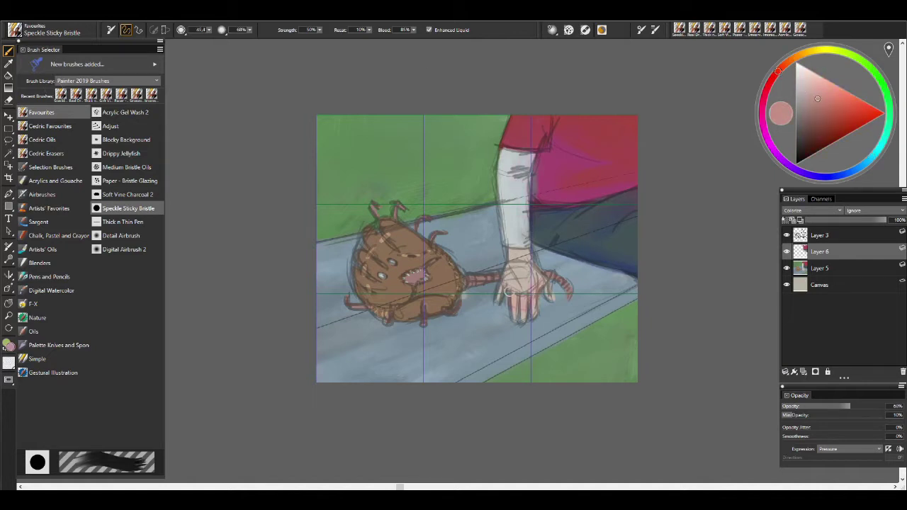
{"action": "left_click", "coordinate": [455, 267], "text": "alt"}
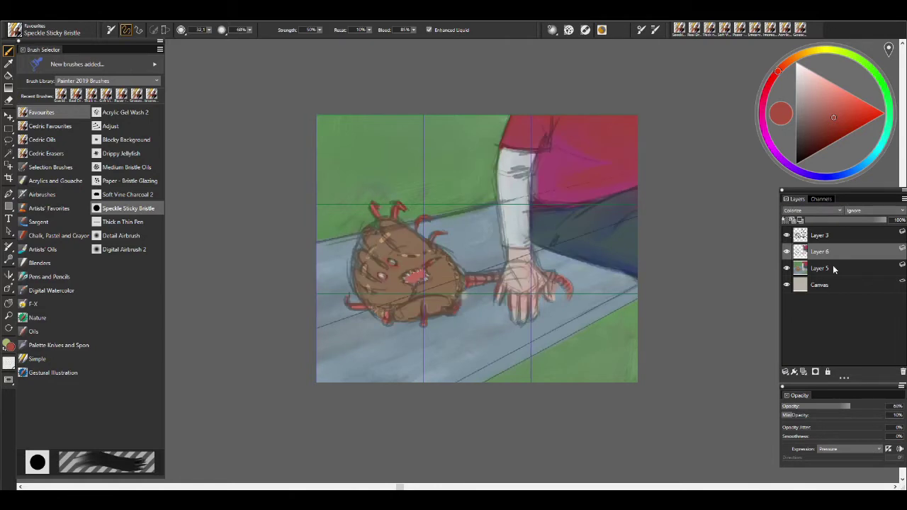
- Merge the colour layers into a fresh Multiply layer with purple paint and brush size about 101
{"action": "left_click", "coordinate": [816, 371]}
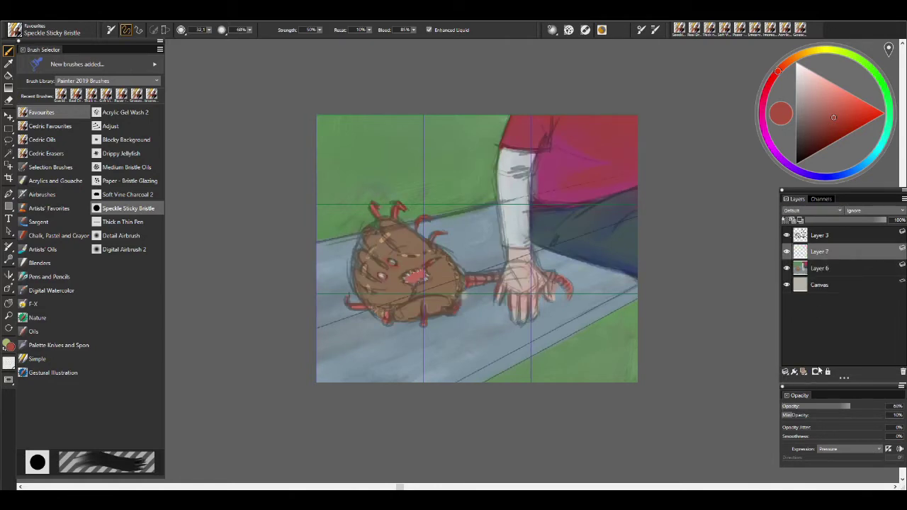
{"action": "left_click", "coordinate": [797, 170]}
{"action": "left_click_drag", "start_coordinate": [451, 240], "coordinate": [476, 226]}
{"action": "left_click", "coordinate": [812, 211]}
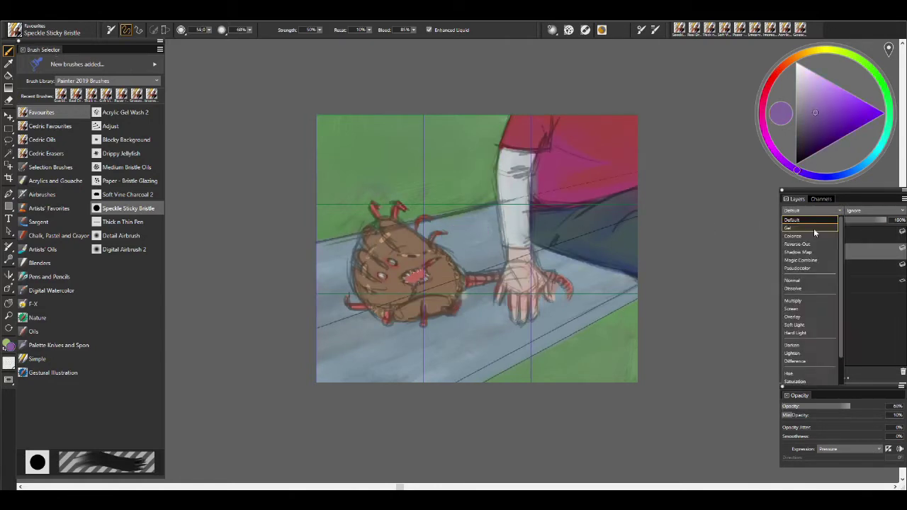
{"action": "left_click", "coordinate": [813, 228]}
{"action": "left_click_drag", "start_coordinate": [577, 204], "coordinate": [563, 206]}
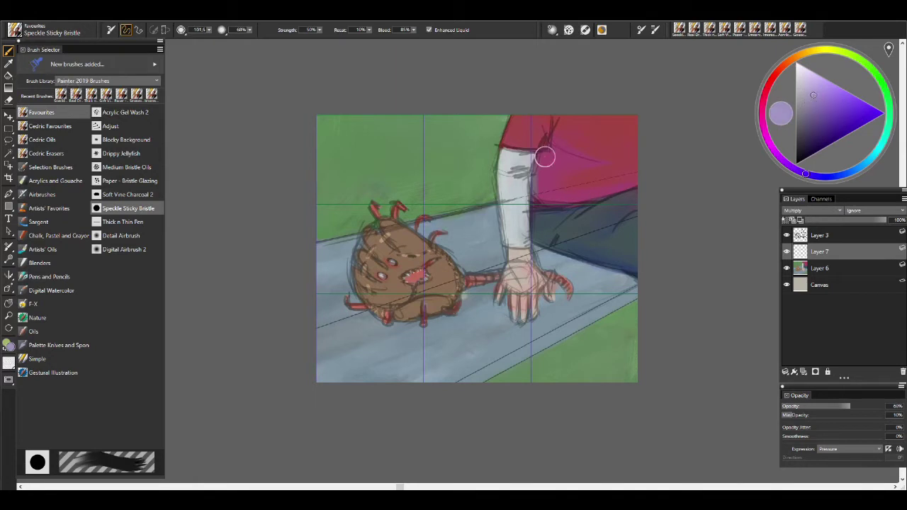
- Shade the shirt, bench front edge, pants, sleeve, forearm and hand with purple
{"action": "mouse_move", "coordinate": [543, 154]}
{"action": "left_mouse_down"}
{"action": "mouse_move", "coordinate": [560, 167]}
{"action": "mouse_move", "coordinate": [549, 241]}
{"action": "mouse_move", "coordinate": [621, 281]}
{"action": "mouse_move", "coordinate": [515, 360]}
{"action": "mouse_move", "coordinate": [454, 380]}
{"action": "left_mouse_up"}
{"action": "left_click_drag", "start_coordinate": [635, 186], "coordinate": [620, 213]}
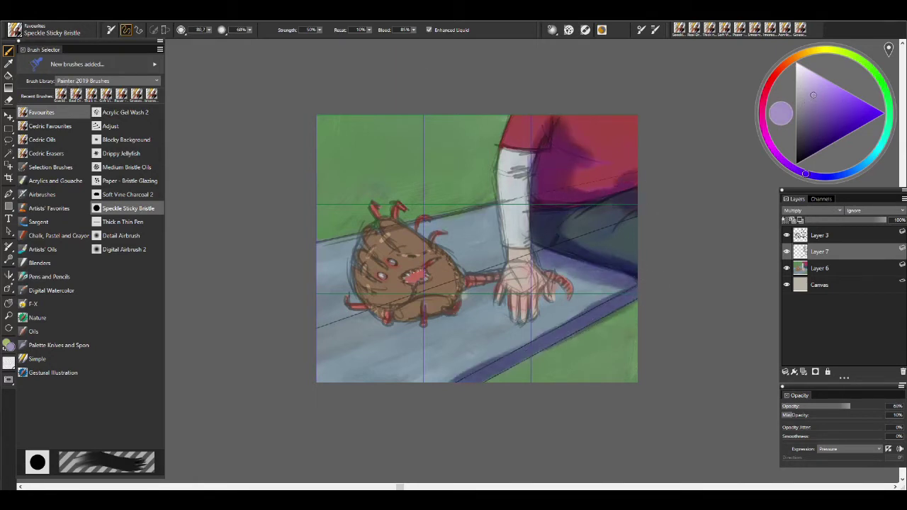
{"action": "left_click_drag", "start_coordinate": [596, 153], "coordinate": [587, 165]}
{"action": "mouse_move", "coordinate": [511, 150]}
{"action": "left_mouse_down"}
{"action": "mouse_move", "coordinate": [525, 253]}
{"action": "mouse_move", "coordinate": [567, 290]}
{"action": "left_mouse_up"}
{"action": "mouse_move", "coordinate": [453, 291]}
{"action": "left_mouse_down"}
{"action": "mouse_move", "coordinate": [500, 305]}
{"action": "mouse_move", "coordinate": [542, 298]}
{"action": "left_mouse_up"}
- Add purple shadow under the monster, across the lower-right green, and over the glove's body
{"action": "mouse_move", "coordinate": [365, 311]}
{"action": "left_mouse_down"}
{"action": "mouse_move", "coordinate": [461, 323]}
{"action": "mouse_move", "coordinate": [422, 332]}
{"action": "left_mouse_up"}
{"action": "left_click_drag", "start_coordinate": [570, 348], "coordinate": [634, 309]}
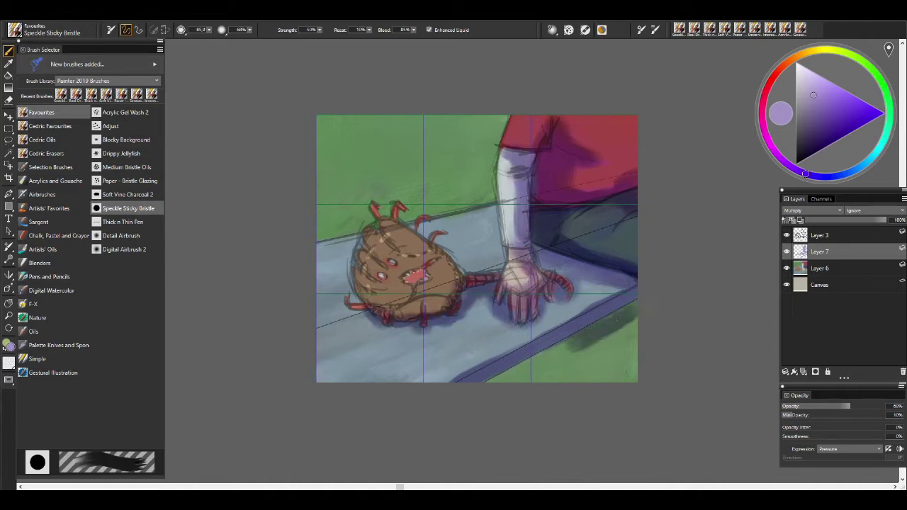
{"action": "left_click_drag", "start_coordinate": [505, 380], "coordinate": [629, 329]}
{"action": "mouse_move", "coordinate": [568, 379]}
{"action": "left_mouse_down"}
{"action": "mouse_move", "coordinate": [634, 321]}
{"action": "mouse_move", "coordinate": [635, 354]}
{"action": "left_mouse_up"}
{"action": "left_click_drag", "start_coordinate": [365, 255], "coordinate": [411, 228]}
{"action": "left_click_drag", "start_coordinate": [358, 291], "coordinate": [390, 263]}
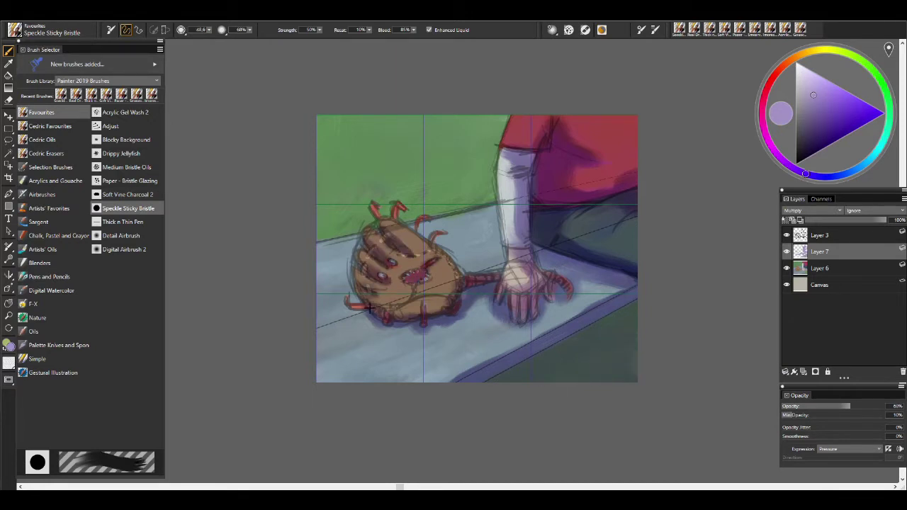
{"action": "mouse_move", "coordinate": [422, 248]}
{"action": "left_mouse_down"}
{"action": "mouse_move", "coordinate": [413, 303]}
{"action": "mouse_move", "coordinate": [443, 301]}
{"action": "mouse_move", "coordinate": [404, 289]}
{"action": "left_mouse_up"}
- Erase some shading on the glove's lower part, check it against hidden sketch lines, then select the sketch layer
{"action": "left_click", "coordinate": [46, 153]}
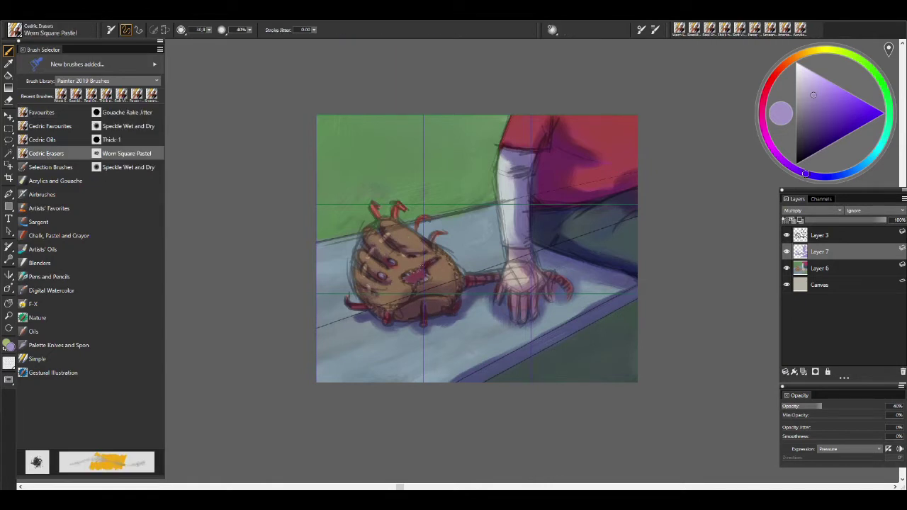
{"action": "left_click_drag", "start_coordinate": [437, 290], "coordinate": [398, 310]}
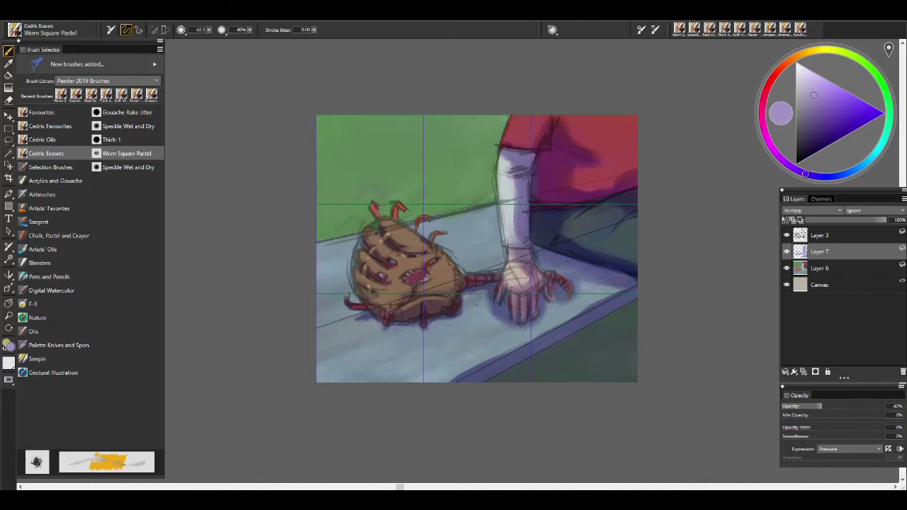
{"action": "key", "text": "bracketleft"}
{"action": "key", "text": "bracketleft"}
{"action": "key", "text": "bracketleft"}
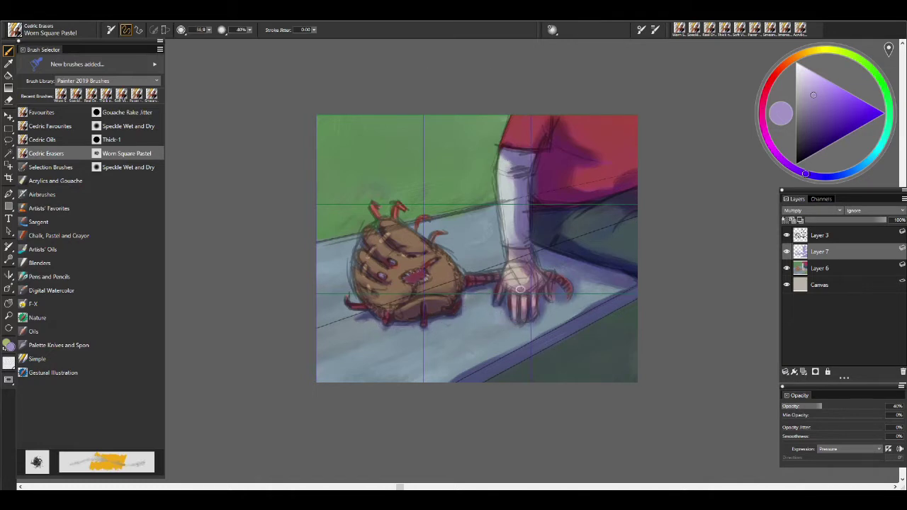
{"action": "key", "text": "bracketright"}
{"action": "key", "text": "bracketright"}
{"action": "key", "text": "bracketright"}
{"action": "key", "text": "bracketright"}
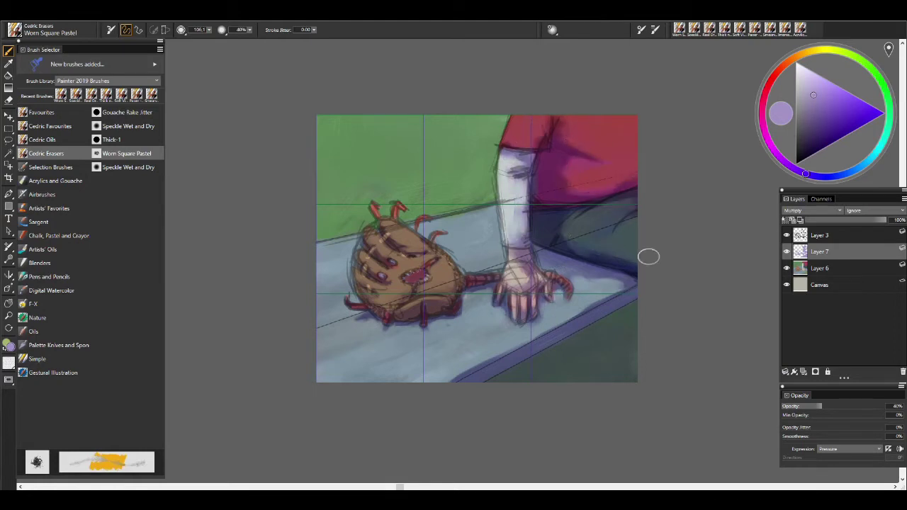
{"action": "left_click", "coordinate": [787, 236]}
{"action": "left_click", "coordinate": [786, 234]}
{"action": "left_click", "coordinate": [819, 235]}
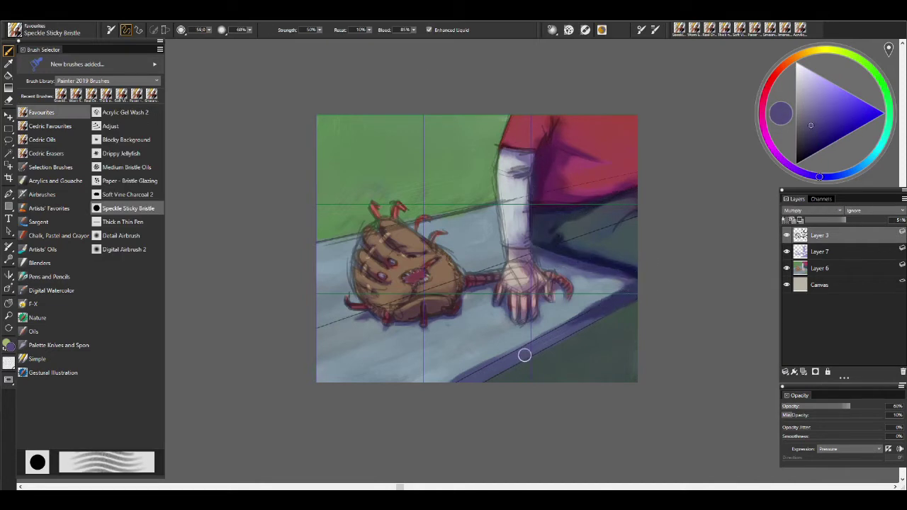
- Switch to the eraser at radius 83 and hide the guide grid
{"action": "mouse_move", "coordinate": [525, 354]}
{"action": "left_mouse_down"}
{"action": "mouse_move", "coordinate": [563, 349]}
{"action": "mouse_move", "coordinate": [587, 359]}
{"action": "left_mouse_up"}
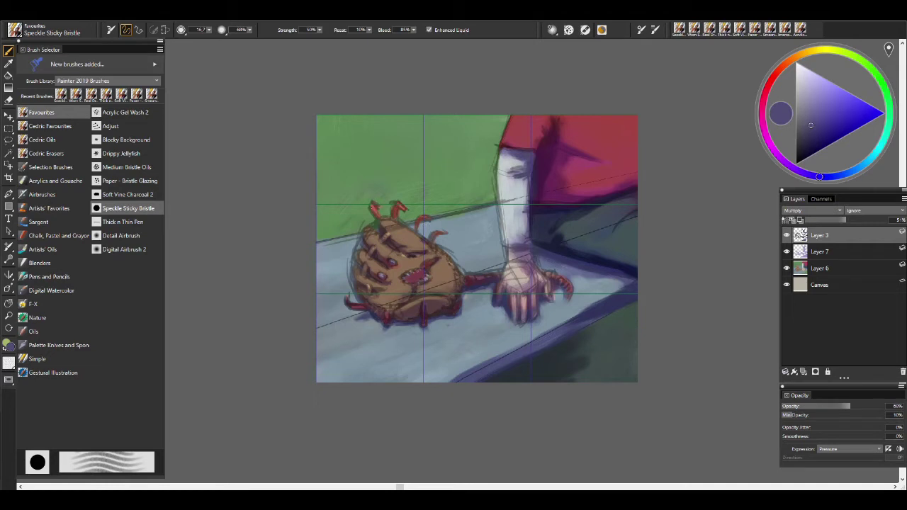
{"action": "key", "text": "e"}
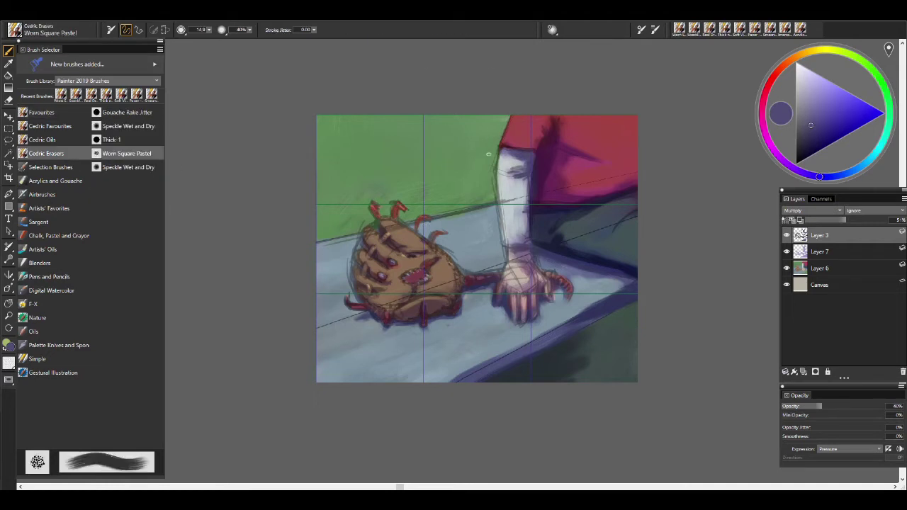
{"action": "key", "text": "ctrl+alt+g"}
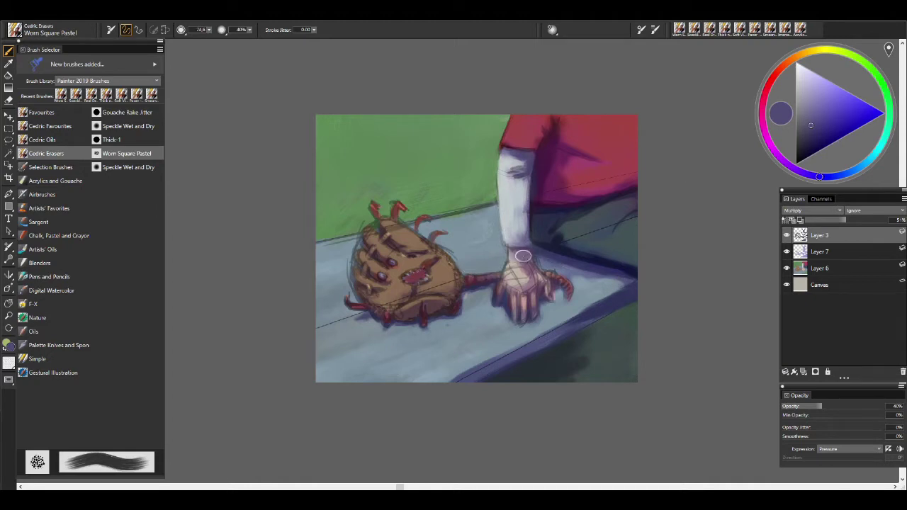
- Erase sketch lines around the fingers and hand at finer sizes down to radius 25, then save
{"action": "left_click_drag", "start_coordinate": [545, 266], "coordinate": [546, 266]}
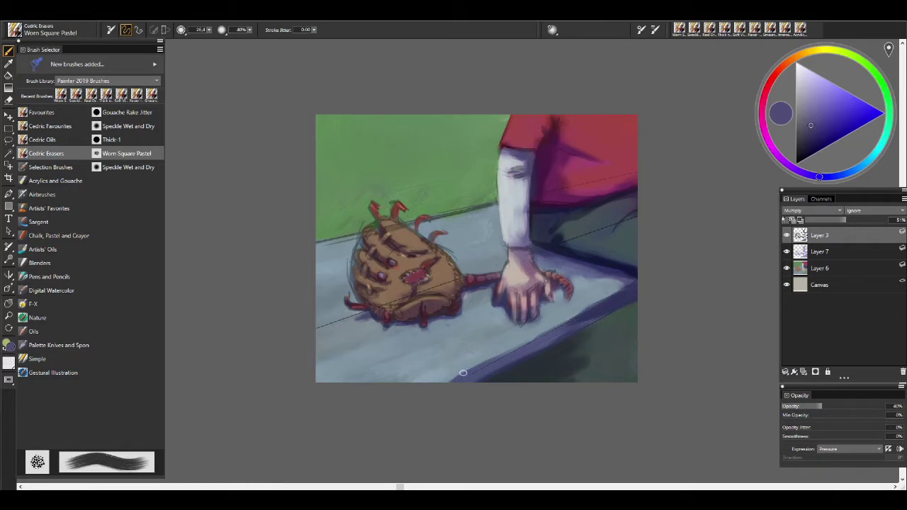
{"action": "key", "text": "bracketright"}
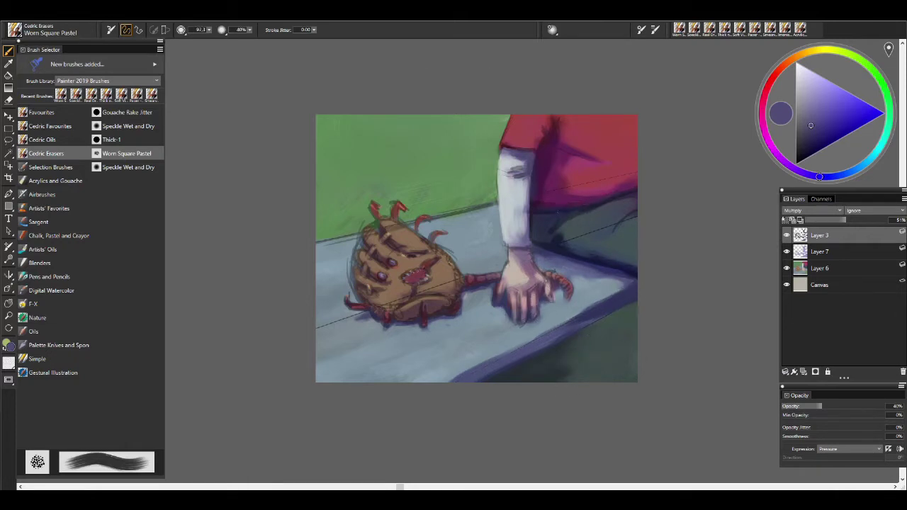
{"action": "left_click_drag", "start_coordinate": [519, 176], "coordinate": [512, 177]}
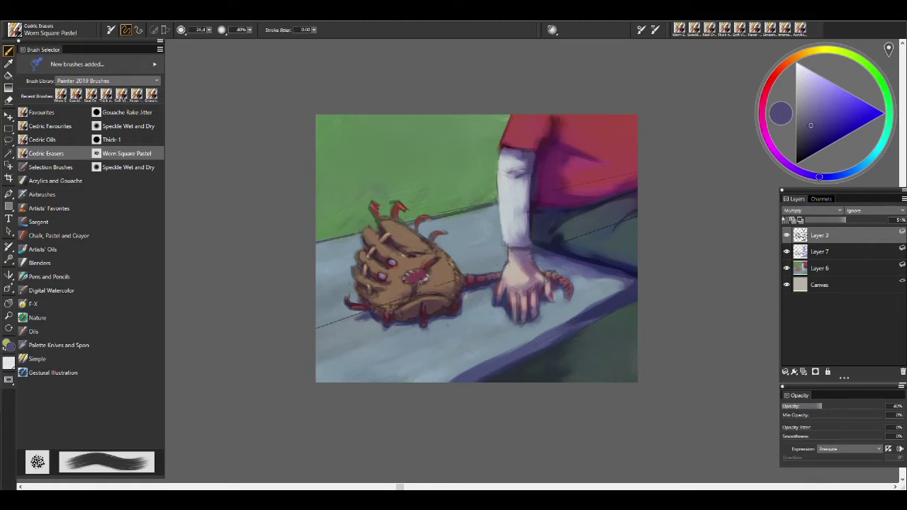
{"action": "left_click_drag", "start_coordinate": [393, 304], "coordinate": [391, 317]}
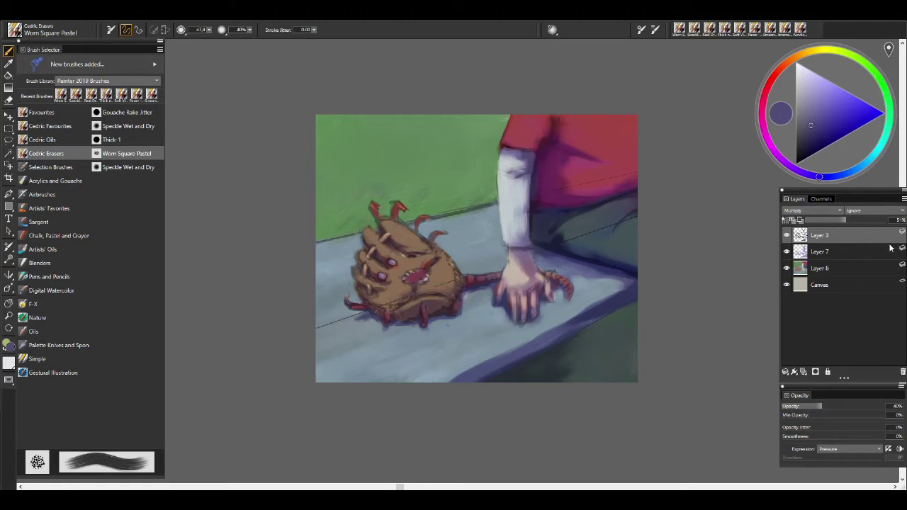
{"action": "key", "text": "ctrl+minus"}
{"action": "key", "text": "ctrl+s"}
- Brighten the green wall with broad pale-green strokes using the soft charcoal brush
{"action": "key", "text": "Return"}
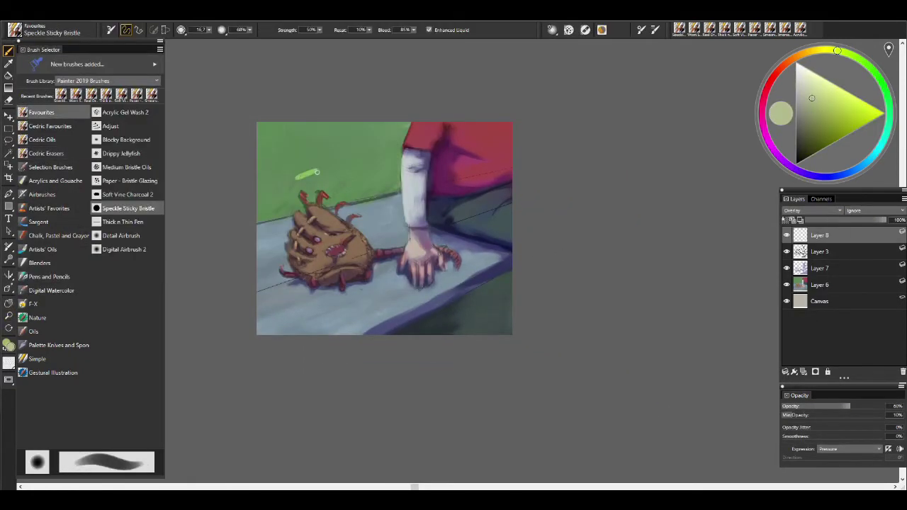
{"action": "key", "text": "Down"}
{"action": "key", "text": "Up"}
{"action": "key", "text": "Up"}
{"action": "mouse_move", "coordinate": [394, 204]}
{"action": "left_mouse_down"}
{"action": "mouse_move", "coordinate": [339, 213]}
{"action": "mouse_move", "coordinate": [397, 212]}
{"action": "mouse_move", "coordinate": [405, 241]}
{"action": "mouse_move", "coordinate": [298, 218]}
{"action": "mouse_move", "coordinate": [269, 244]}
{"action": "mouse_move", "coordinate": [270, 301]}
{"action": "mouse_move", "coordinate": [354, 315]}
{"action": "mouse_move", "coordinate": [407, 292]}
{"action": "mouse_move", "coordinate": [382, 273]}
{"action": "mouse_move", "coordinate": [489, 259]}
{"action": "left_mouse_up"}
{"action": "key", "text": "bracketleft"}
{"action": "key", "text": "bracketleft"}
{"action": "key", "text": "bracketright"}
{"action": "key", "text": "bracketright"}
{"action": "key", "text": "bracketright"}
- Add pale highlights on the hand and the monster's tail, claws and lower body at sizes 46 to 33
{"action": "key", "text": "bracketright"}
{"action": "key", "text": "bracketright"}
{"action": "key", "text": "bracketright"}
{"action": "key", "text": "bracketright"}
{"action": "mouse_move", "coordinate": [286, 138]}
{"action": "left_mouse_down"}
{"action": "mouse_move", "coordinate": [397, 120]}
{"action": "mouse_move", "coordinate": [290, 177]}
{"action": "mouse_move", "coordinate": [355, 213]}
{"action": "left_mouse_up"}
{"action": "key", "text": "bracketleft"}
{"action": "key", "text": "bracketleft"}
{"action": "key", "text": "bracketleft"}
{"action": "key", "text": "bracketleft"}
{"action": "key", "text": "bracketleft"}
{"action": "key", "text": "bracketleft"}
{"action": "left_click_drag", "start_coordinate": [418, 245], "coordinate": [430, 269]}
{"action": "key", "text": "bracketright"}
{"action": "left_click_drag", "start_coordinate": [434, 256], "coordinate": [440, 250]}
{"action": "key", "text": "bracketleft"}
{"action": "left_click_drag", "start_coordinate": [374, 250], "coordinate": [333, 267]}
{"action": "key", "text": "bracketleft"}
{"action": "key", "text": "bracketleft"}
{"action": "mouse_move", "coordinate": [339, 215]}
{"action": "left_mouse_down"}
{"action": "mouse_move", "coordinate": [305, 230]}
{"action": "mouse_move", "coordinate": [297, 255]}
{"action": "mouse_move", "coordinate": [309, 264]}
{"action": "left_mouse_up"}
{"action": "left_click_drag", "start_coordinate": [326, 260], "coordinate": [323, 248]}
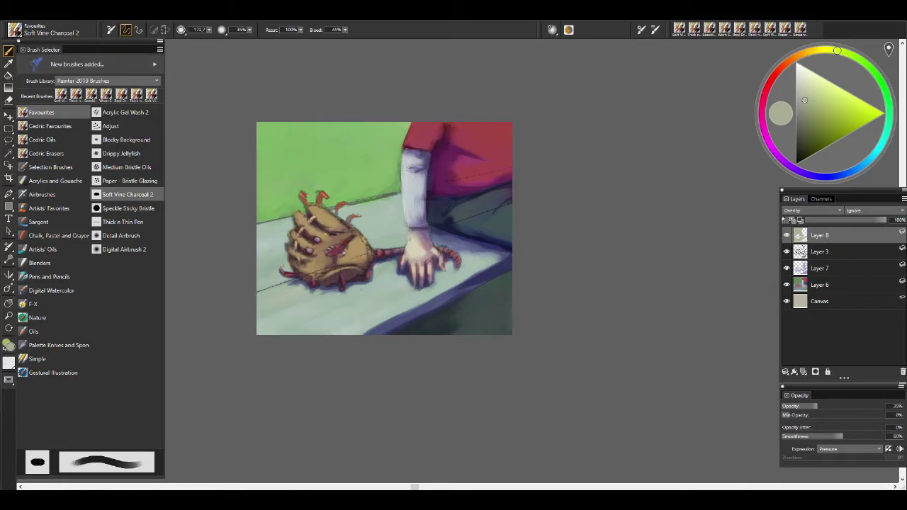
- Repaint the red shirt, then paint a dark shadow on the wall behind the glove with Worn Square Pastel
{"action": "key", "text": "bracketleft"}
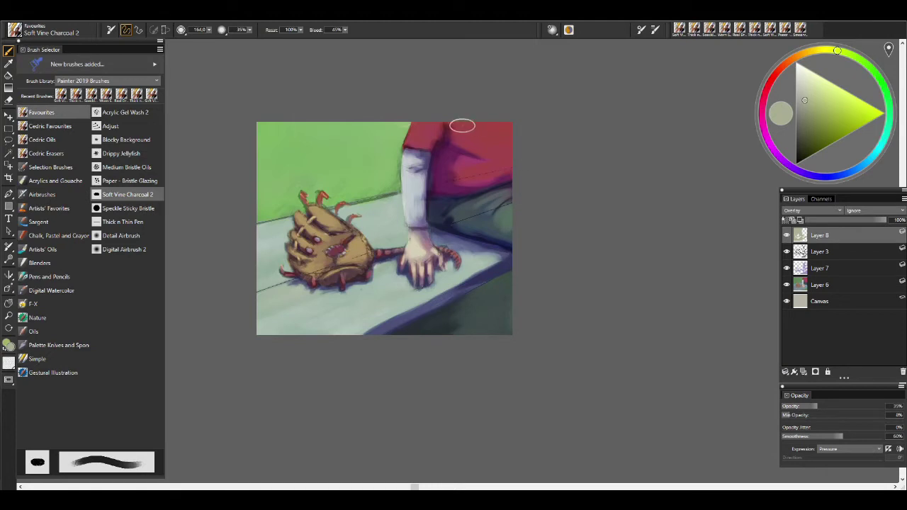
{"action": "mouse_move", "coordinate": [461, 125]}
{"action": "left_mouse_down"}
{"action": "mouse_move", "coordinate": [419, 136]}
{"action": "mouse_move", "coordinate": [500, 126]}
{"action": "left_mouse_up"}
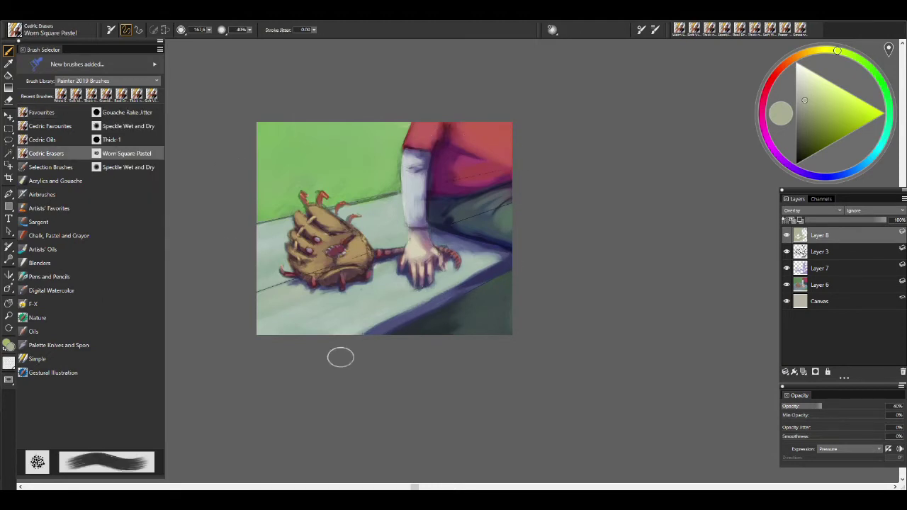
{"action": "key", "text": "bracketleft"}
{"action": "key", "text": "bracketright"}
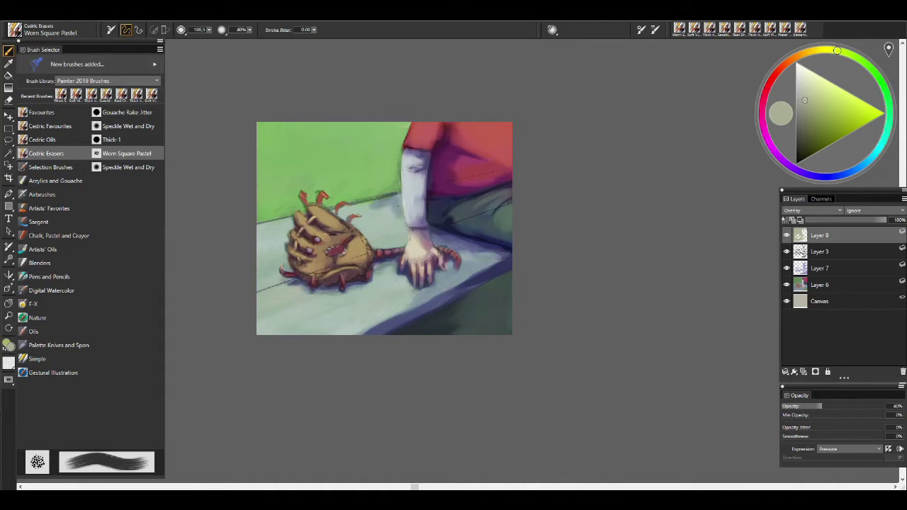
{"action": "key", "text": "bracketright"}
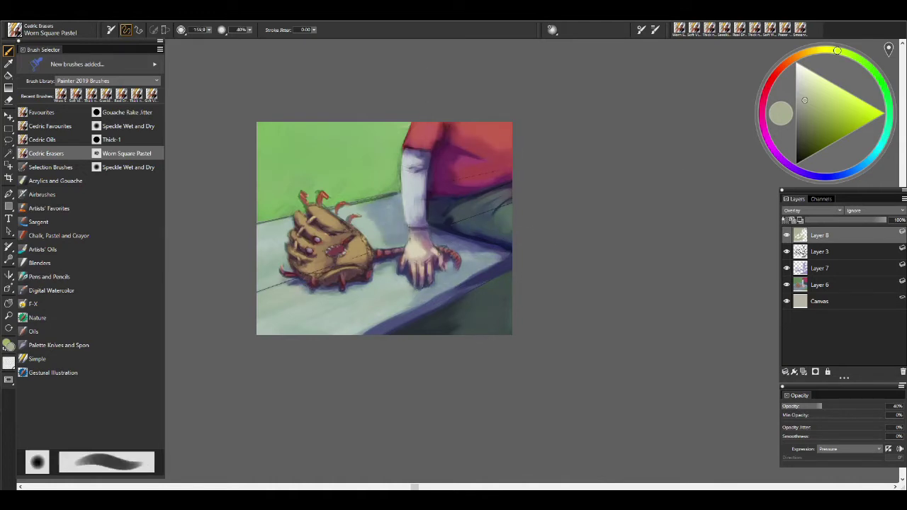
{"action": "key", "text": "b"}
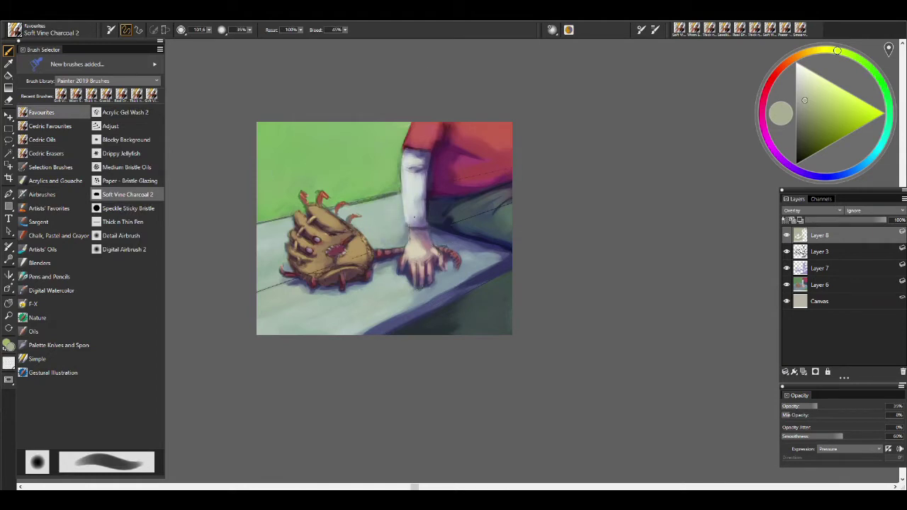
{"action": "key", "text": "b"}
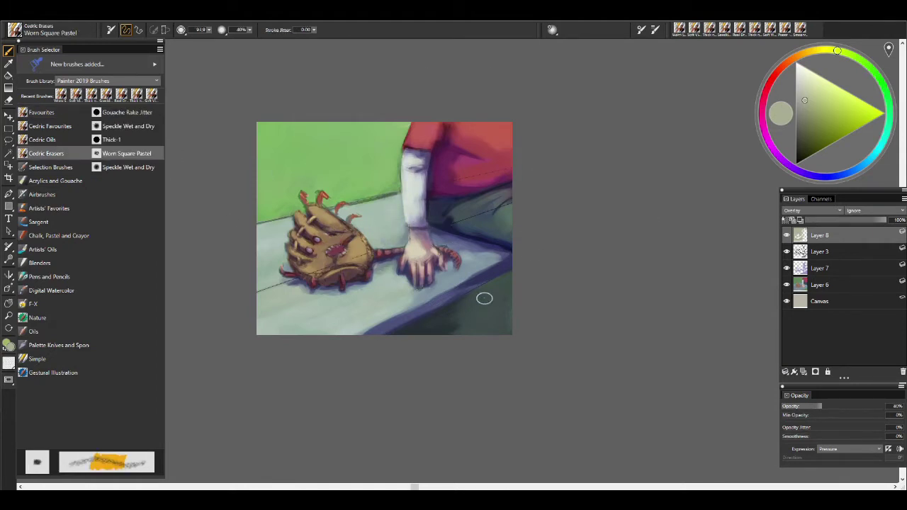
{"action": "mouse_move", "coordinate": [320, 202]}
{"action": "left_mouse_down"}
{"action": "mouse_move", "coordinate": [387, 185]}
{"action": "mouse_move", "coordinate": [344, 191]}
{"action": "mouse_move", "coordinate": [288, 275]}
{"action": "mouse_move", "coordinate": [315, 200]}
{"action": "mouse_move", "coordinate": [279, 199]}
{"action": "mouse_move", "coordinate": [311, 180]}
{"action": "mouse_move", "coordinate": [312, 157]}
{"action": "left_mouse_up"}
{"action": "key", "text": "b"}
{"action": "key", "text": "b"}
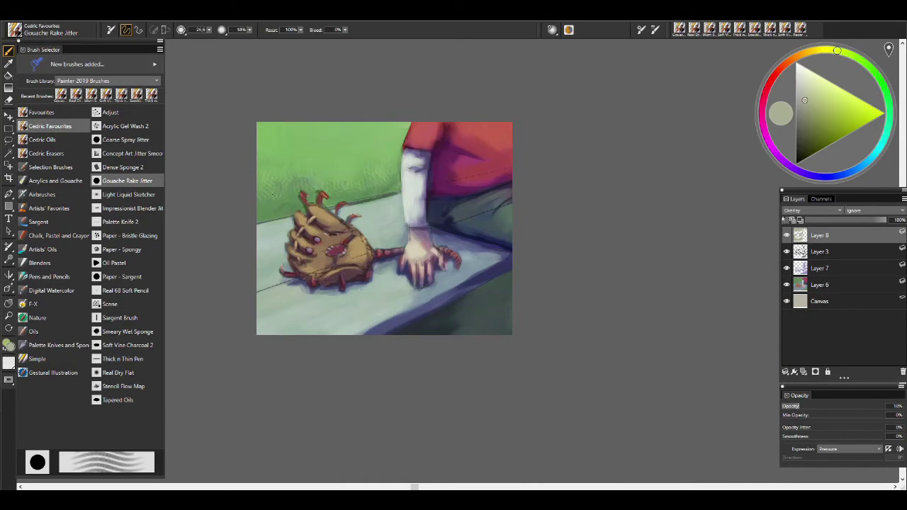
{"action": "key", "text": "e"}
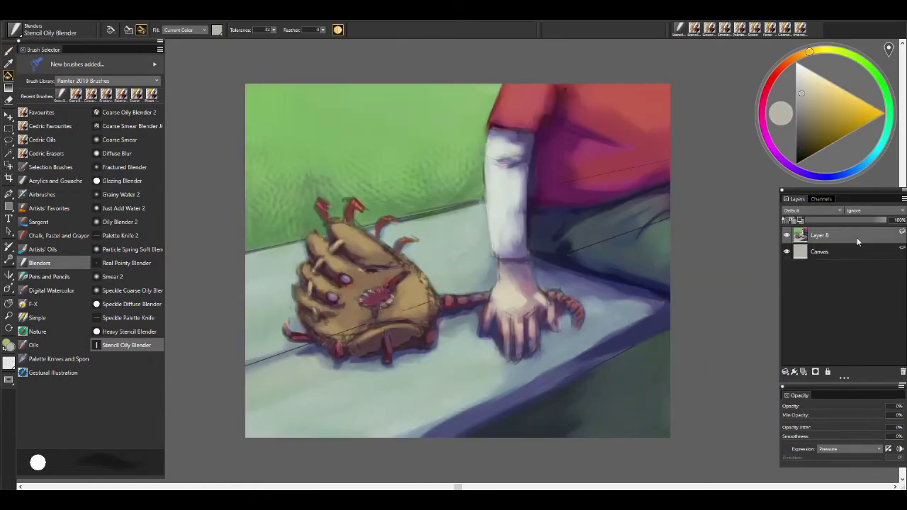
- On a new Layer 9, paint a dark blue-teal grass band along the bench's back edge with Drippy Jellyfish
{"action": "key", "text": "ctrl+shift+n"}
{"action": "key", "text": "b"}
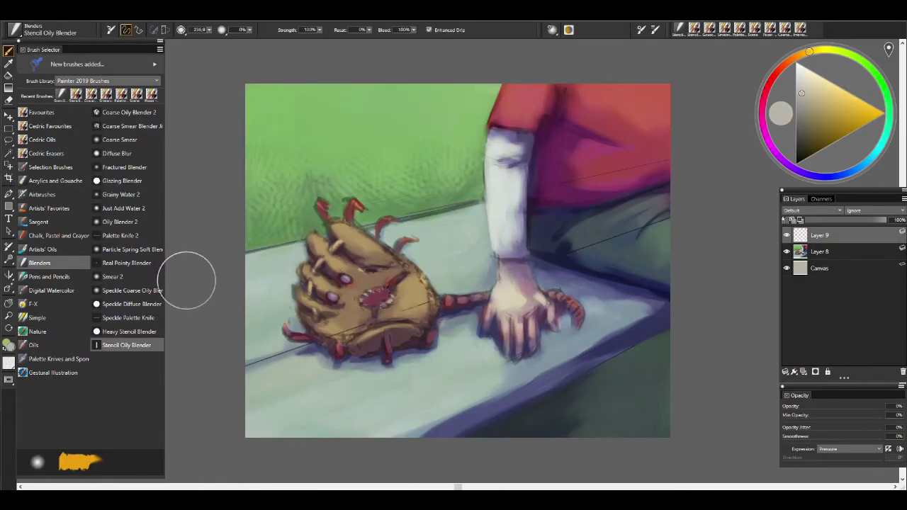
{"action": "left_click", "coordinate": [121, 153]}
{"action": "left_click", "coordinate": [650, 360], "text": "alt"}
{"action": "mouse_move", "coordinate": [650, 361]}
{"action": "left_mouse_down"}
{"action": "mouse_move", "coordinate": [670, 333]}
{"action": "mouse_move", "coordinate": [644, 346]}
{"action": "left_mouse_up"}
{"action": "left_click_drag", "start_coordinate": [461, 207], "coordinate": [245, 233]}
{"action": "left_click", "coordinate": [627, 389], "text": "alt"}
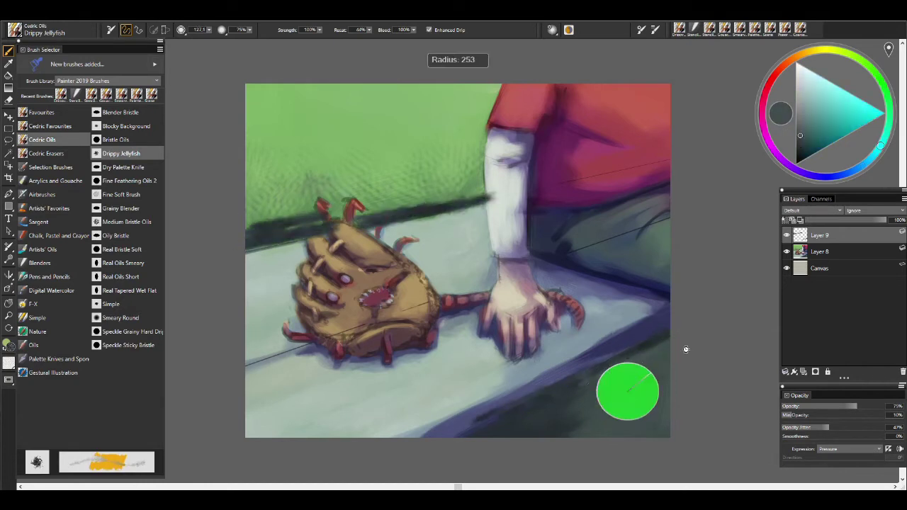
{"action": "mouse_move", "coordinate": [461, 193]}
{"action": "left_mouse_down"}
{"action": "mouse_move", "coordinate": [257, 227]}
{"action": "mouse_move", "coordinate": [443, 192]}
{"action": "left_mouse_up"}
- Paint light-green grass over the upper background, lower-right corner and beside the white sleeve
{"action": "left_click", "coordinate": [284, 170], "text": "alt"}
{"action": "mouse_move", "coordinate": [284, 170]}
{"action": "left_mouse_down"}
{"action": "mouse_move", "coordinate": [405, 192]}
{"action": "mouse_move", "coordinate": [344, 182]}
{"action": "mouse_move", "coordinate": [266, 191]}
{"action": "left_mouse_up"}
{"action": "left_click_drag", "start_coordinate": [256, 156], "coordinate": [333, 159]}
{"action": "mouse_move", "coordinate": [666, 411]}
{"action": "left_mouse_down"}
{"action": "mouse_move", "coordinate": [652, 429]}
{"action": "mouse_move", "coordinate": [560, 433]}
{"action": "left_mouse_up"}
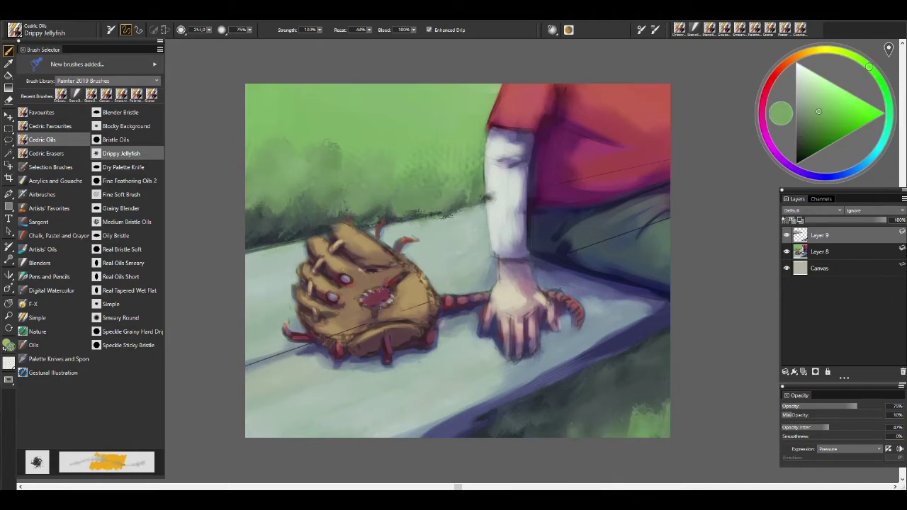
{"action": "left_click_drag", "start_coordinate": [468, 153], "coordinate": [405, 116]}
{"action": "left_click", "coordinate": [404, 116], "text": "alt"}
{"action": "left_click_drag", "start_coordinate": [362, 138], "coordinate": [305, 143]}
{"action": "left_click_drag", "start_coordinate": [418, 131], "coordinate": [506, 107]}
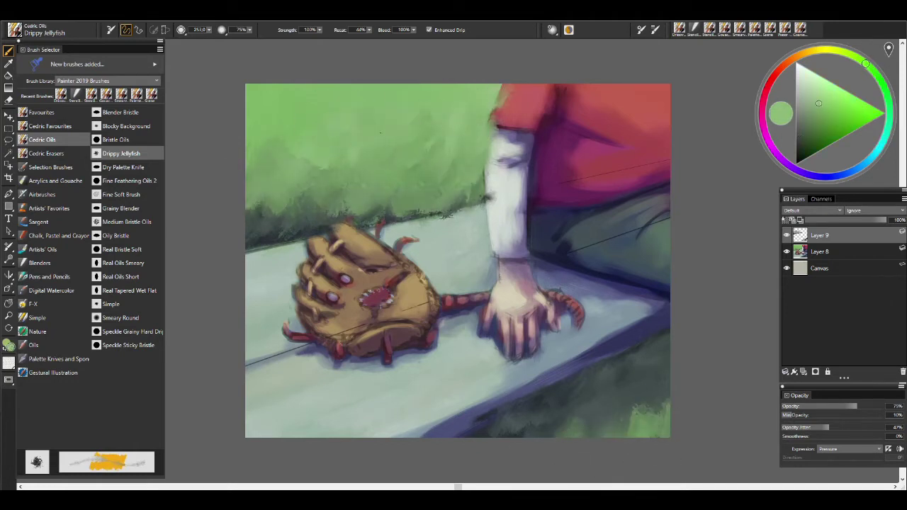
- Repaint the grass edge above the bench and the lower-right grass with the Dry Palette Knife
{"action": "left_click", "coordinate": [123, 168]}
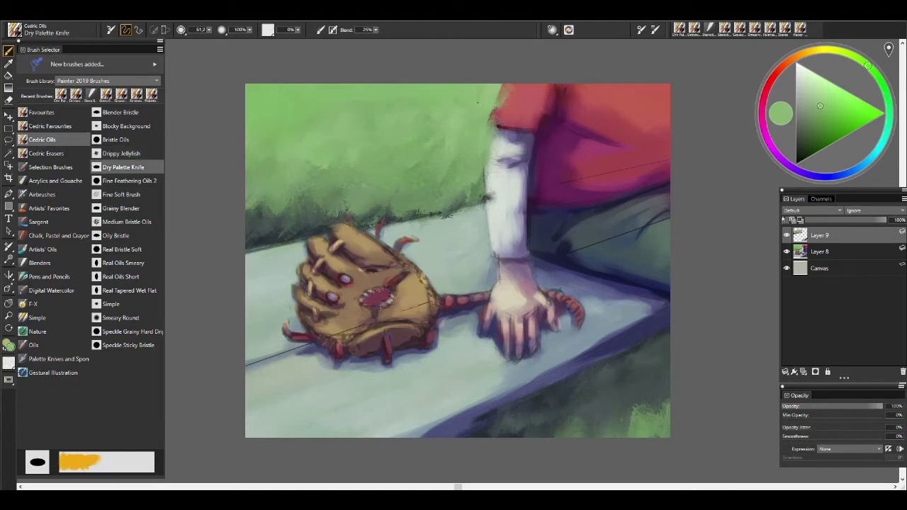
{"action": "left_click_drag", "start_coordinate": [418, 190], "coordinate": [251, 216]}
{"action": "left_click", "coordinate": [291, 213], "text": "alt"}
{"action": "left_click", "coordinate": [616, 425], "text": "alt"}
{"action": "left_click_drag", "start_coordinate": [623, 422], "coordinate": [648, 409]}
{"action": "left_click_drag", "start_coordinate": [264, 226], "coordinate": [270, 207]}
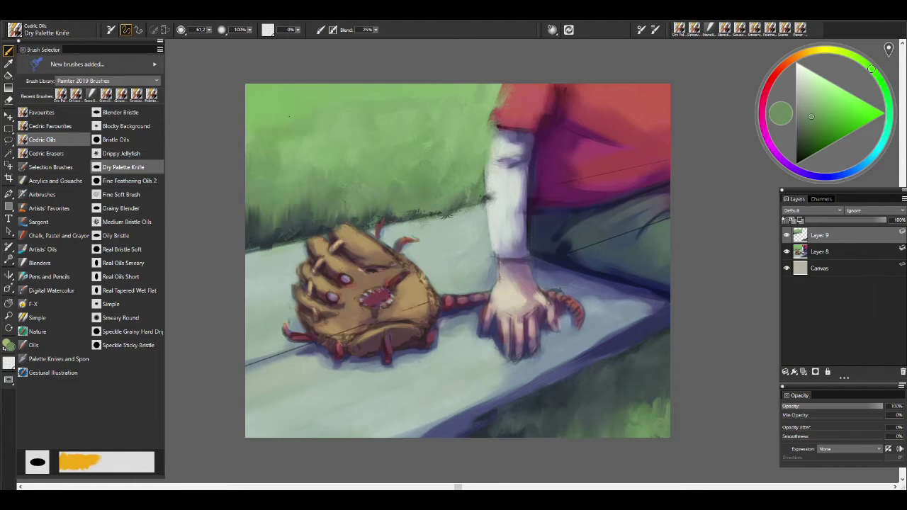
- Add textured grass at the upper-left edge and lower-right corner with Stencil Flow Map
{"action": "left_click", "coordinate": [50, 126]}
{"action": "left_click", "coordinate": [123, 386]}
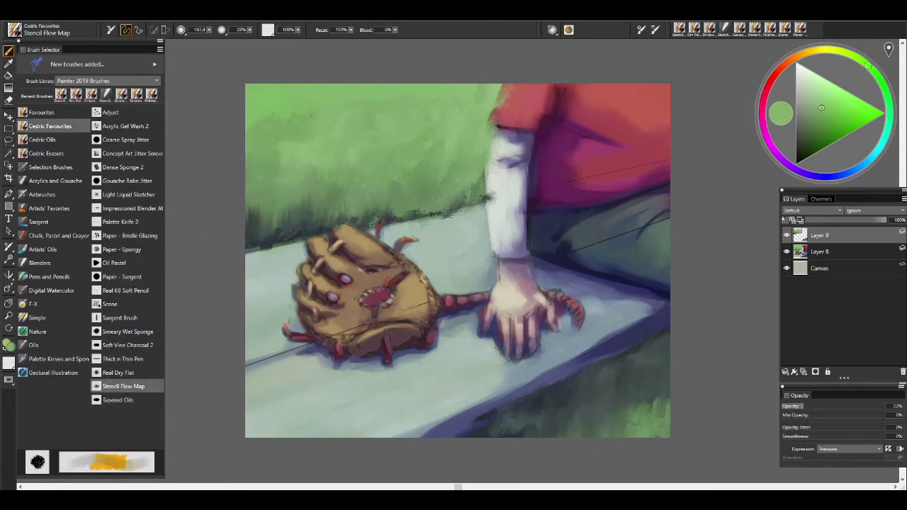
{"action": "left_click_drag", "start_coordinate": [255, 234], "coordinate": [312, 213]}
{"action": "left_click", "coordinate": [617, 425], "text": "alt"}
{"action": "mouse_move", "coordinate": [588, 429]}
{"action": "left_mouse_down"}
{"action": "mouse_move", "coordinate": [659, 390]}
{"action": "mouse_move", "coordinate": [559, 419]}
{"action": "left_mouse_up"}
{"action": "left_click", "coordinate": [390, 181], "text": "alt"}
- Sponge lighter grass along the upper-left edge and the lower-right corner with Dense Sponge 2
{"action": "left_click", "coordinate": [122, 167]}
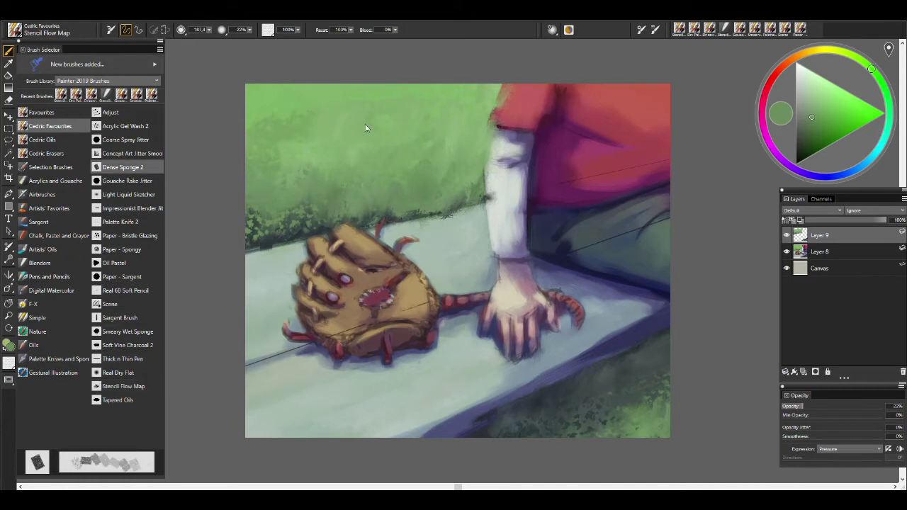
{"action": "mouse_move", "coordinate": [340, 188]}
{"action": "left_mouse_down"}
{"action": "mouse_move", "coordinate": [273, 226]}
{"action": "mouse_move", "coordinate": [322, 224]}
{"action": "left_mouse_up"}
{"action": "left_click", "coordinate": [555, 346], "text": "alt"}
{"action": "mouse_move", "coordinate": [641, 369]}
{"action": "left_mouse_down"}
{"action": "mouse_move", "coordinate": [638, 425]}
{"action": "mouse_move", "coordinate": [567, 426]}
{"action": "left_mouse_up"}
{"action": "left_click", "coordinate": [321, 103], "text": "alt"}
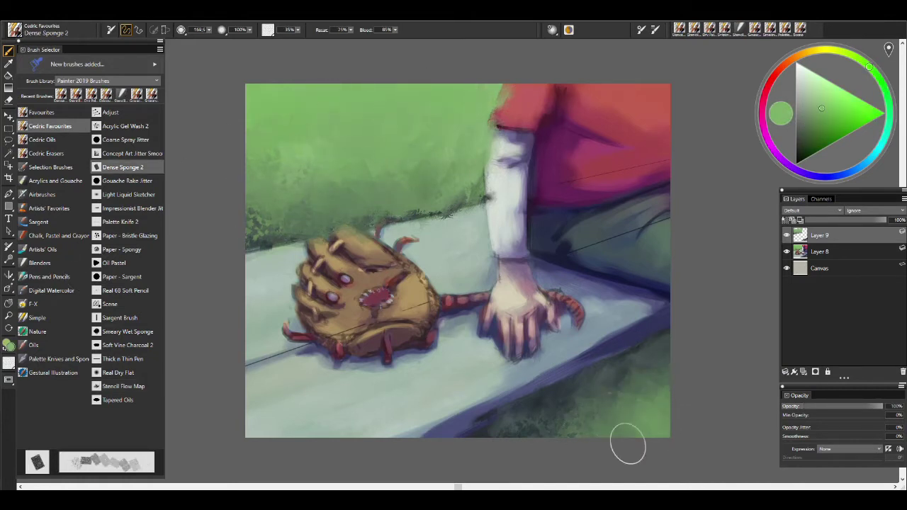
- Load Gouache Rake Jitter and fine-tune green and dark blue-grey paint colours
{"action": "left_click", "coordinate": [126, 181]}
{"action": "left_click", "coordinate": [299, 177], "text": "alt"}
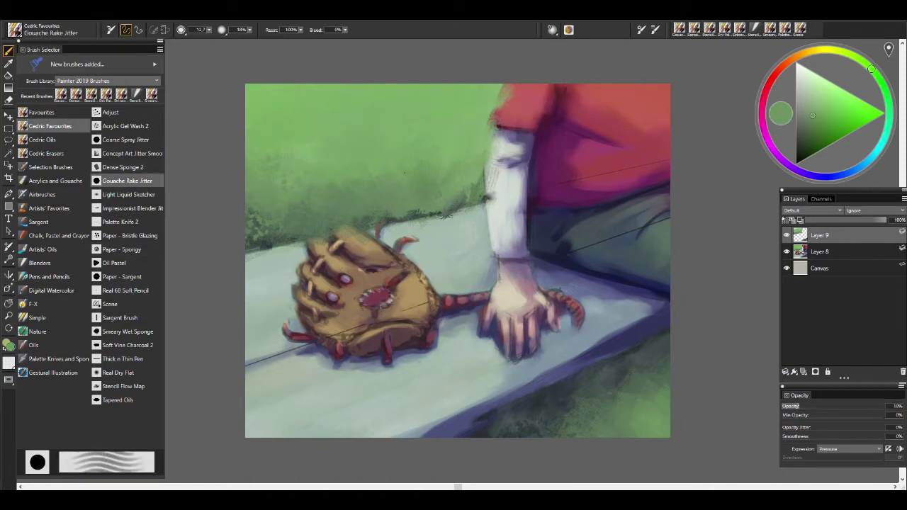
{"action": "left_click", "coordinate": [250, 228], "text": "alt"}
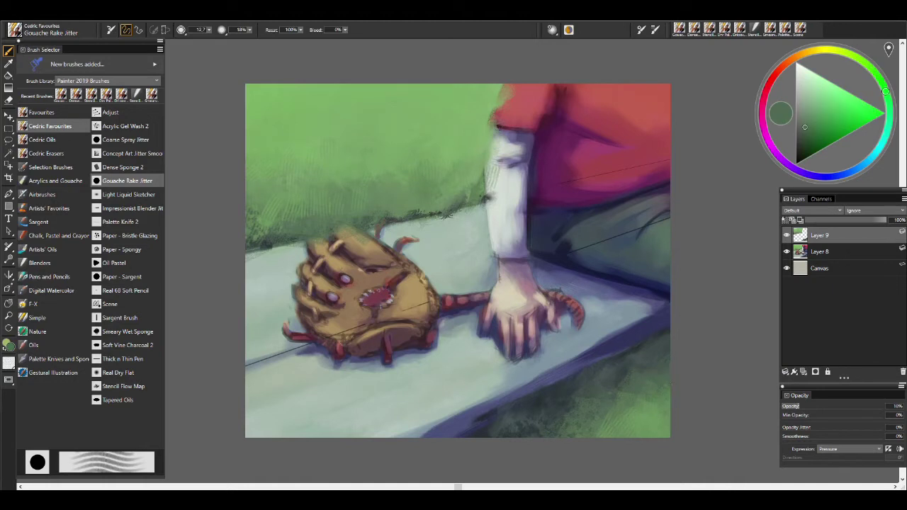
{"action": "left_click", "coordinate": [527, 421], "text": "alt"}
{"action": "left_click", "coordinate": [577, 408], "text": "alt"}
{"action": "left_click", "coordinate": [663, 403], "text": "alt"}
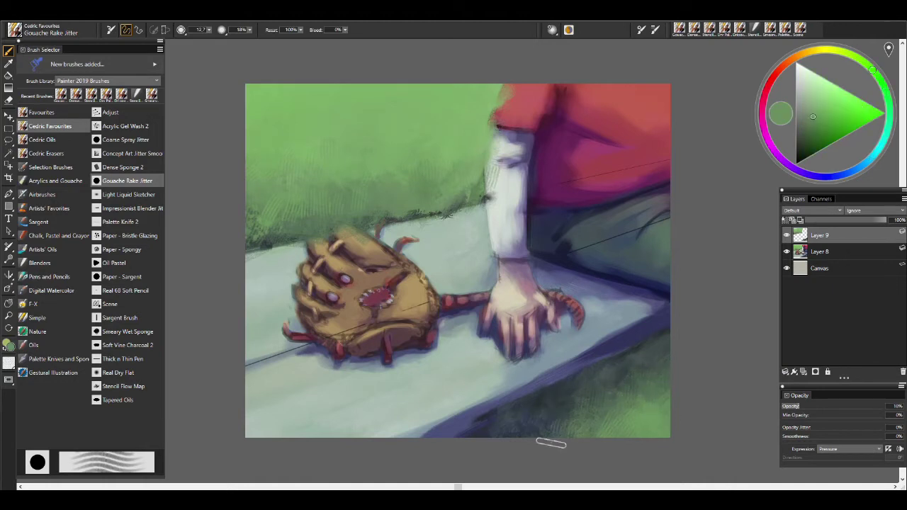
{"action": "left_click", "coordinate": [396, 147], "text": "alt"}
- Blend the grass onto the bench left of the glove and near the wrist with Stencil Oily Blender
{"action": "left_click", "coordinate": [40, 262]}
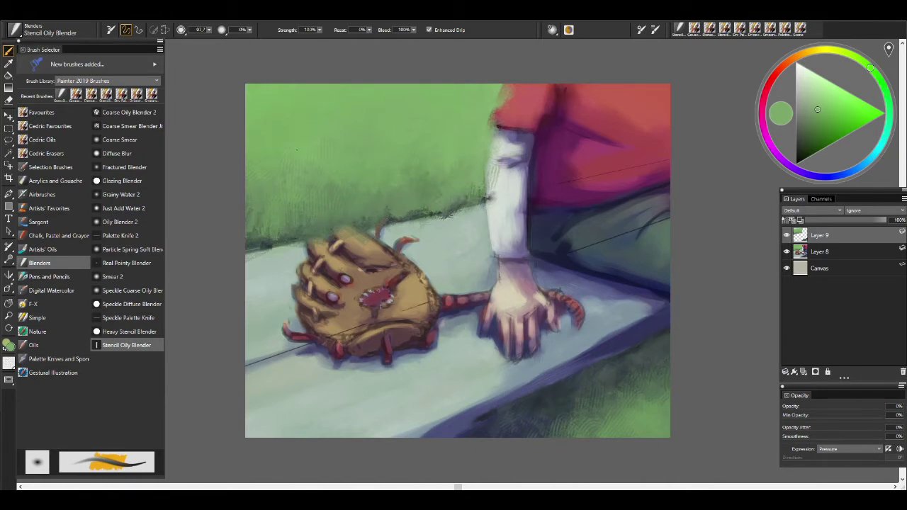
{"action": "left_click_drag", "start_coordinate": [259, 225], "coordinate": [291, 238]}
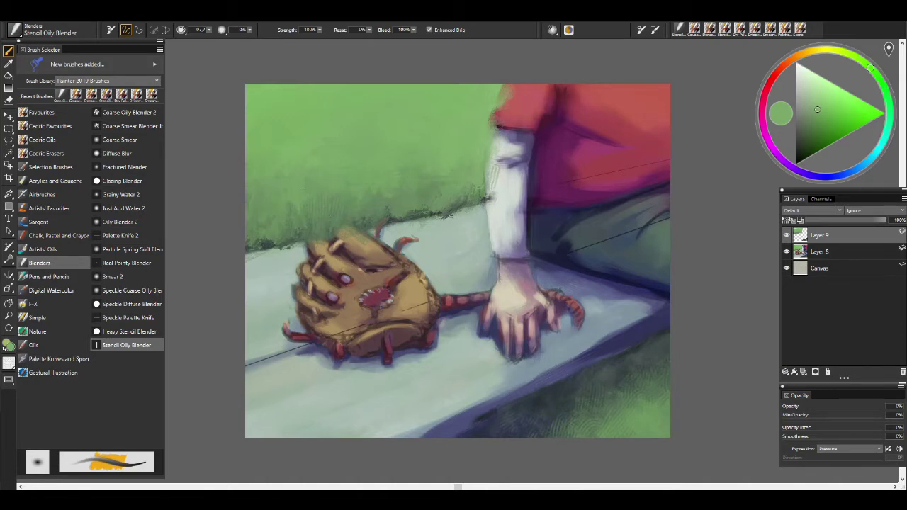
{"action": "left_click_drag", "start_coordinate": [473, 204], "coordinate": [445, 214]}
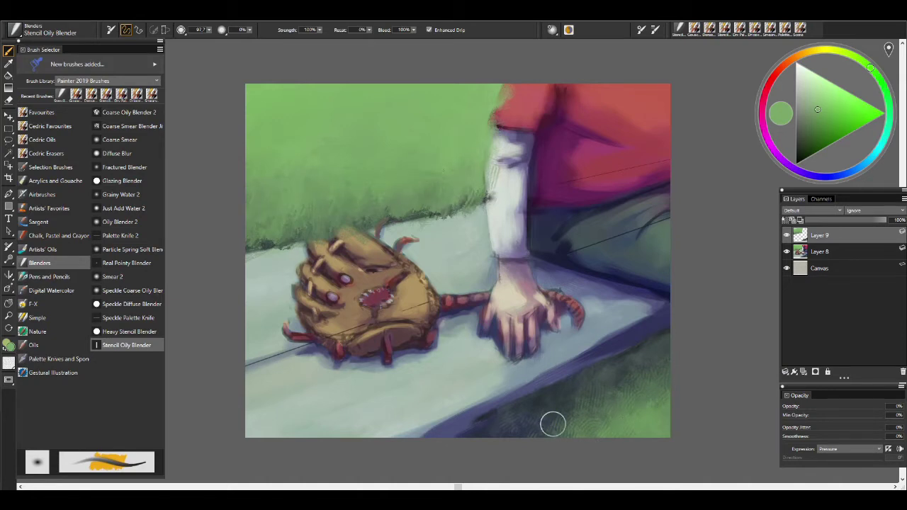
{"action": "left_click", "coordinate": [624, 379], "text": "alt"}
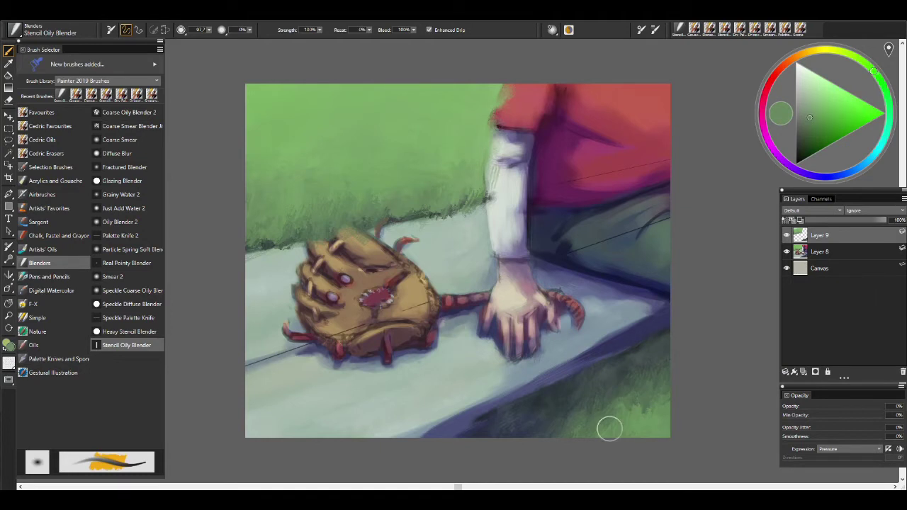
- Try Blocky Background, Coarse Spray Jitter and Sprinkle Airbrush, settling back on Gouache Rake Jitter
{"action": "left_click", "coordinate": [41, 112]}
{"action": "left_click", "coordinate": [126, 139]}
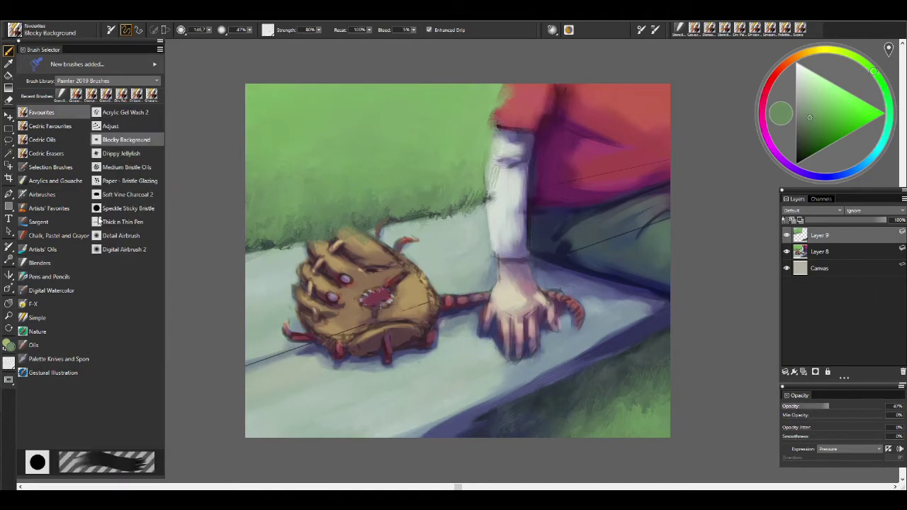
{"action": "left_click", "coordinate": [42, 194]}
{"action": "left_click", "coordinate": [124, 153]}
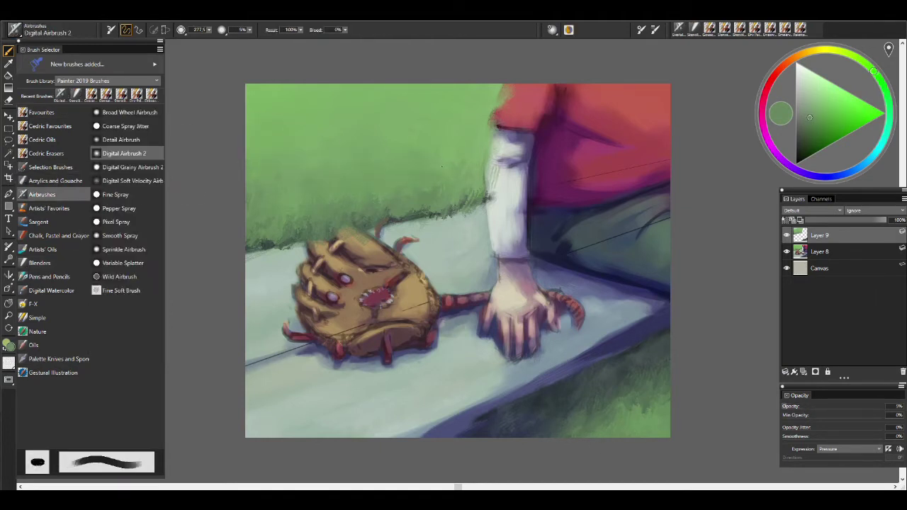
{"action": "left_click", "coordinate": [128, 289]}
{"action": "left_click", "coordinate": [126, 126]}
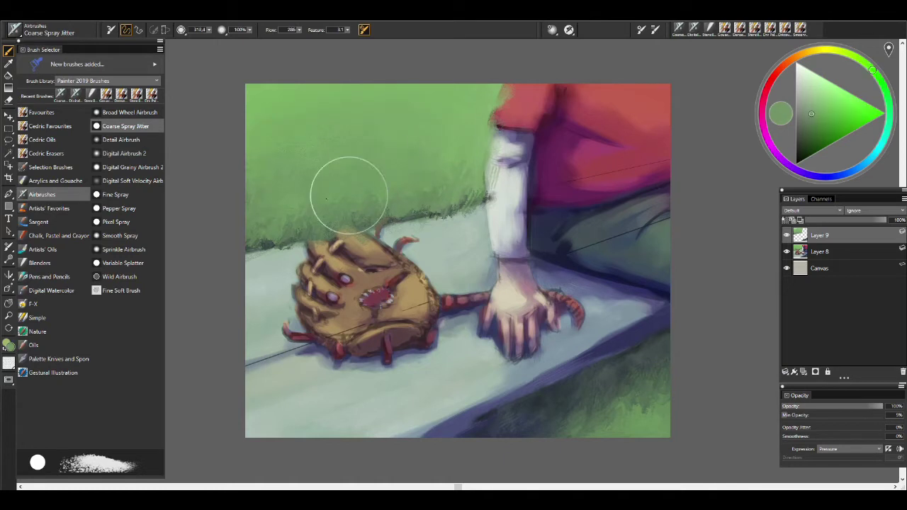
{"action": "left_click", "coordinate": [123, 250]}
{"action": "left_click", "coordinate": [49, 126]}
{"action": "left_click", "coordinate": [127, 181]}
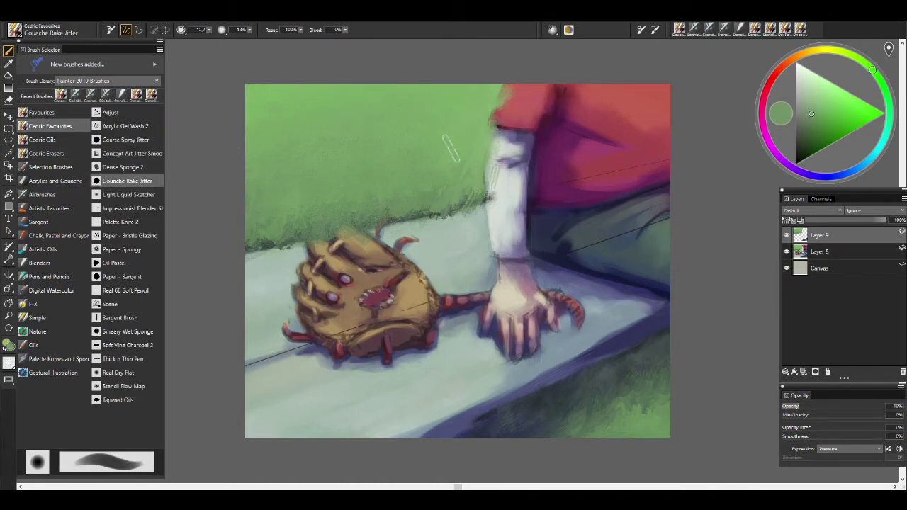
- Resample greens and a dark slate-blue shadow colour from the canvas, returning to Stencil Oily Blender
{"action": "left_click", "coordinate": [234, 169], "text": "alt"}
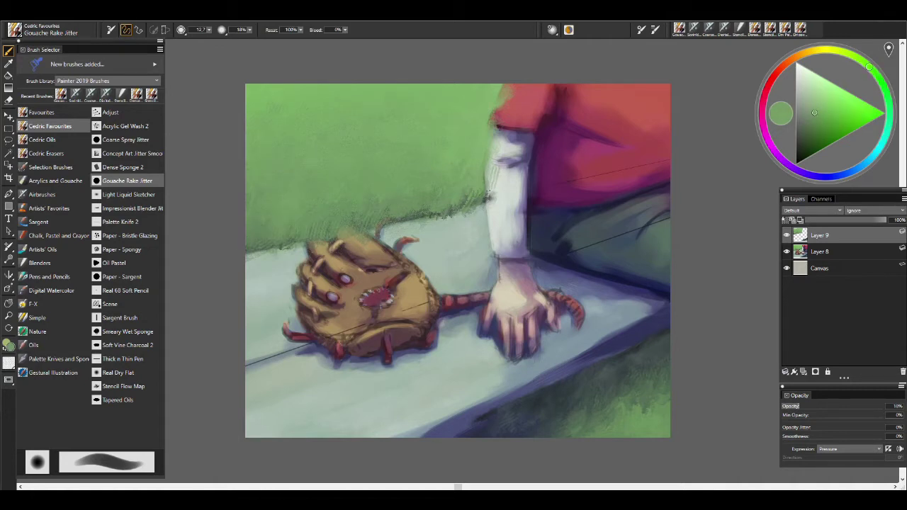
{"action": "left_click", "coordinate": [549, 436], "text": "alt"}
{"action": "left_click", "coordinate": [561, 425], "text": "alt"}
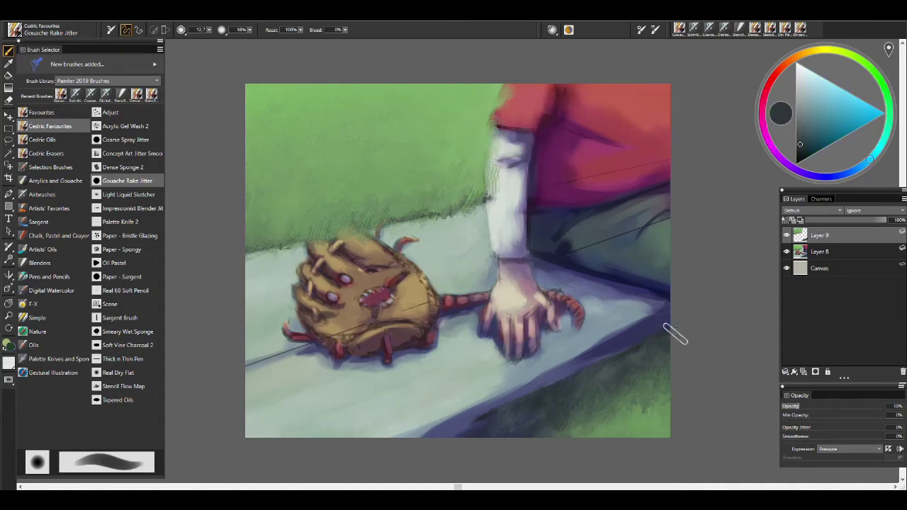
{"action": "left_click", "coordinate": [480, 193], "text": "alt"}
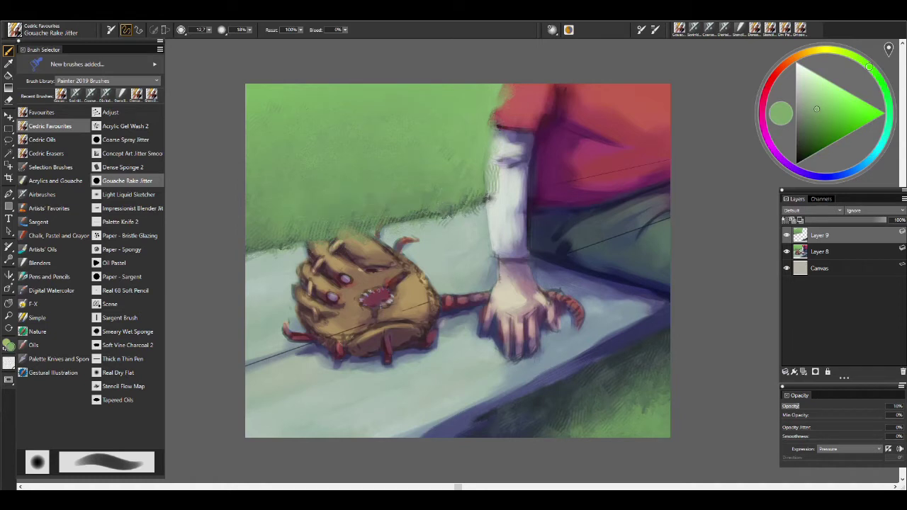
{"action": "key", "text": "F5"}
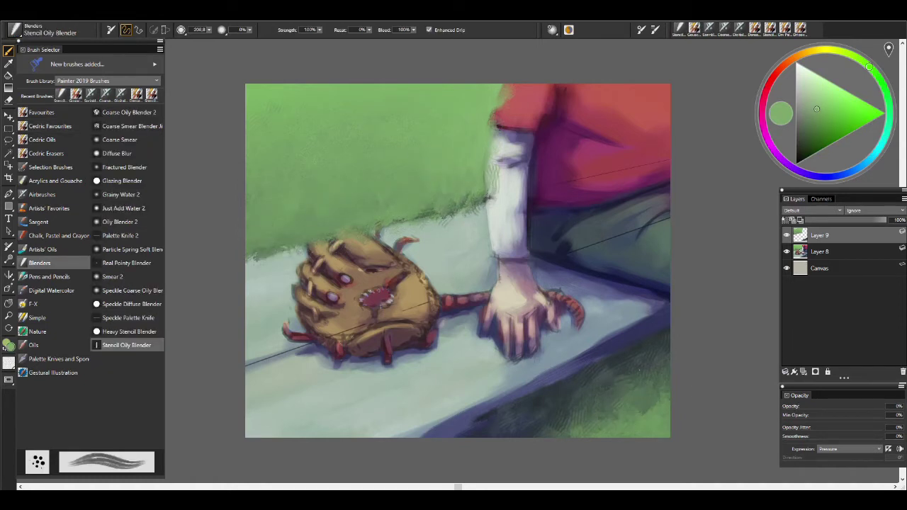
- Lasso the bench top and shade its lower-right edge with the Worn Square Pastel brush
{"action": "key", "text": "F6"}
{"action": "key", "text": "l"}
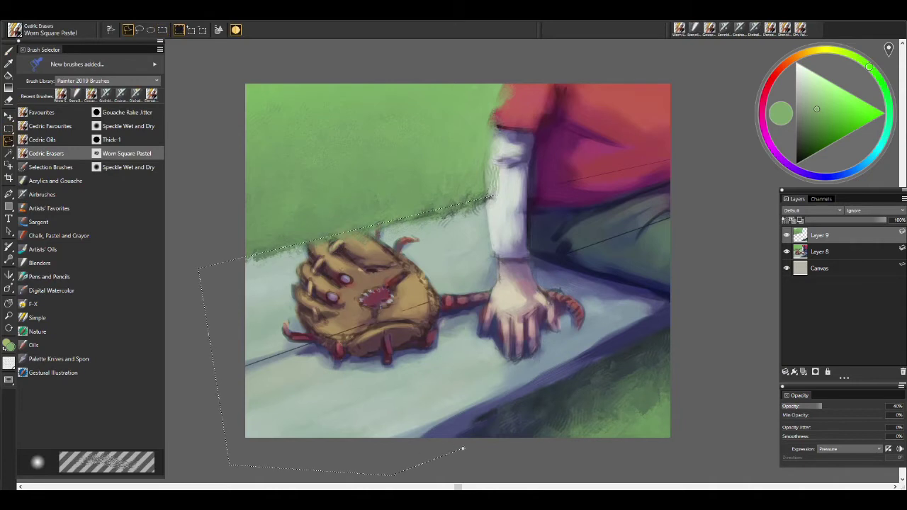
{"action": "left_click_drag", "start_coordinate": [575, 229], "coordinate": [499, 198]}
{"action": "key", "text": "b"}
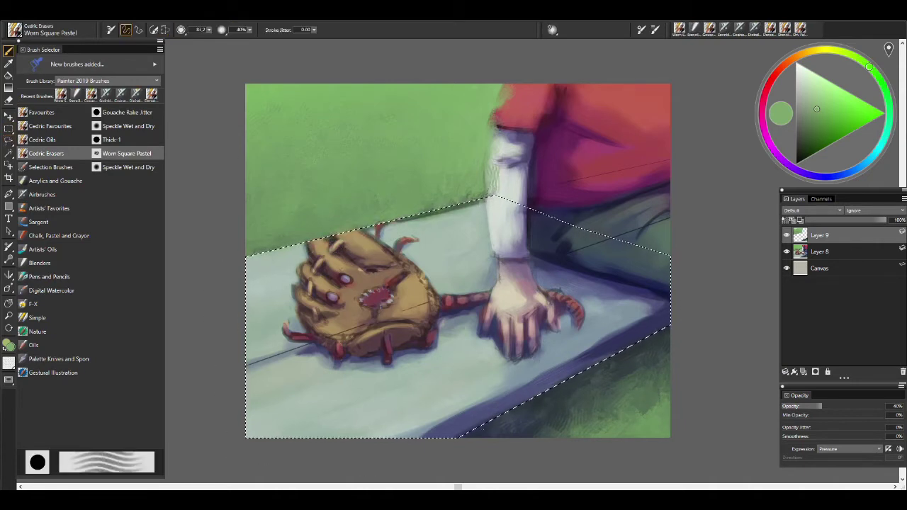
{"action": "key", "text": "ctrl+d"}
{"action": "key", "text": "bracketleft"}
{"action": "key", "text": "bracketleft"}
{"action": "key", "text": "bracketleft"}
{"action": "key", "text": "bracketleft"}
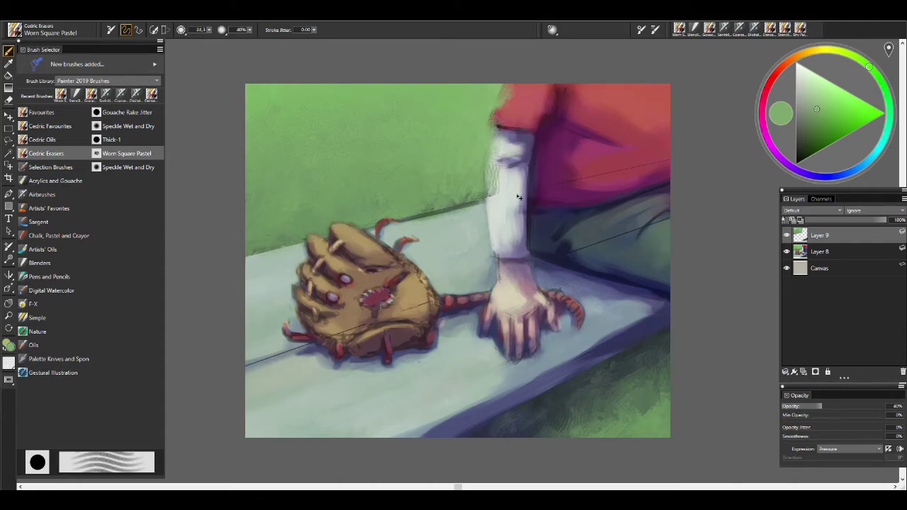
{"action": "key", "text": "ctrl+shift+d"}
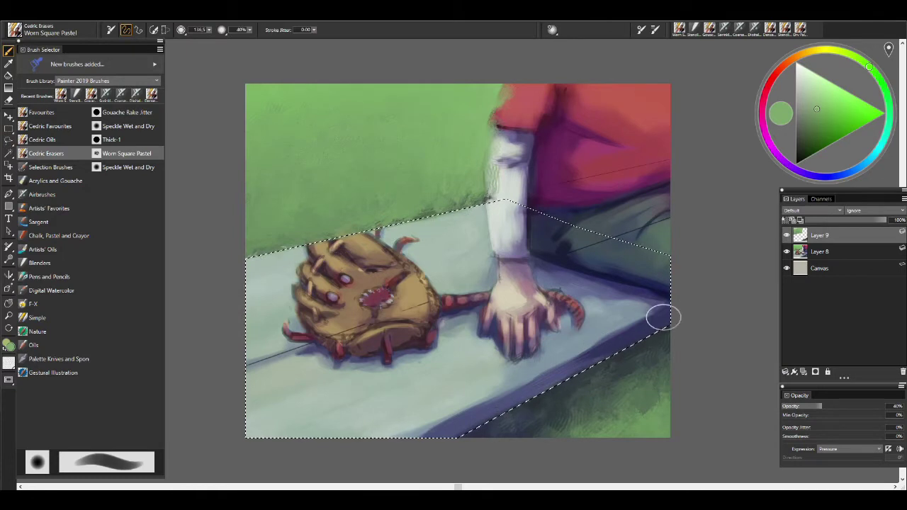
{"action": "left_click_drag", "start_coordinate": [669, 392], "coordinate": [510, 415]}
{"action": "key", "text": "ctrl+d"}
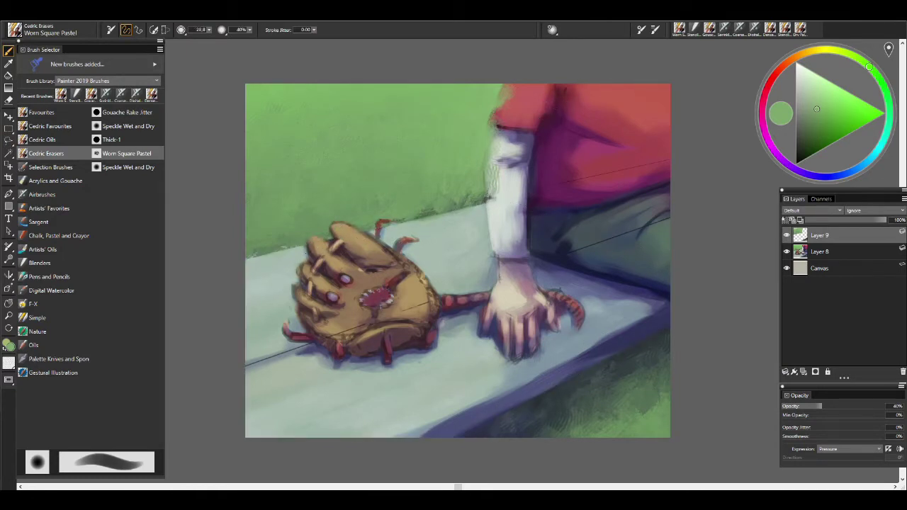
- Add Layer 10, select the bench top, and set up an enlarged Soft Vine Charcoal 2 brush
{"action": "key", "text": "ctrl+shift+n"}
{"action": "key", "text": "l"}
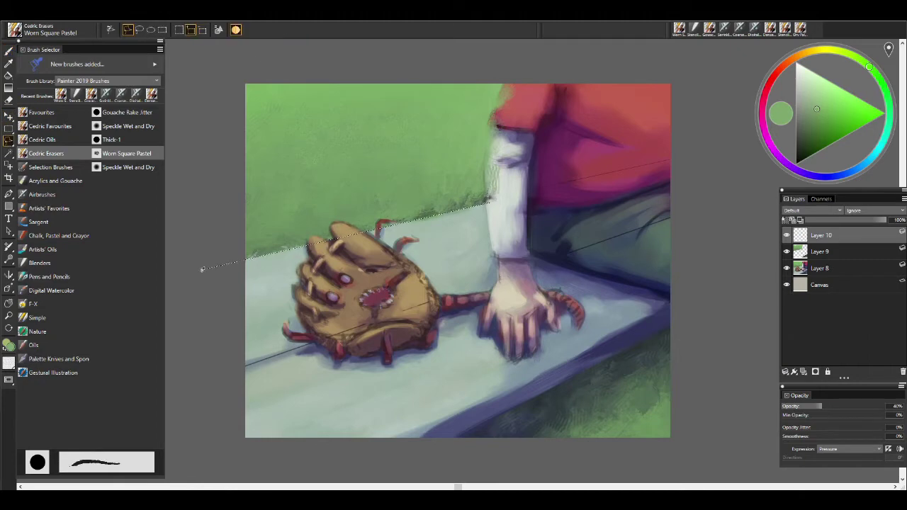
{"action": "mouse_move", "coordinate": [407, 440]}
{"action": "left_mouse_down"}
{"action": "mouse_move", "coordinate": [680, 301]}
{"action": "mouse_move", "coordinate": [580, 228]}
{"action": "mouse_move", "coordinate": [496, 204]}
{"action": "left_mouse_up"}
{"action": "key", "text": "b"}
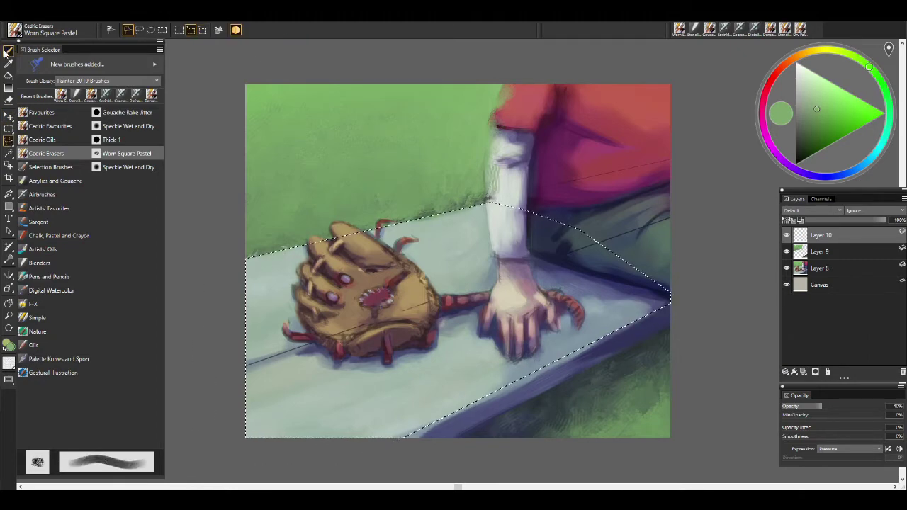
{"action": "left_click", "coordinate": [128, 195]}
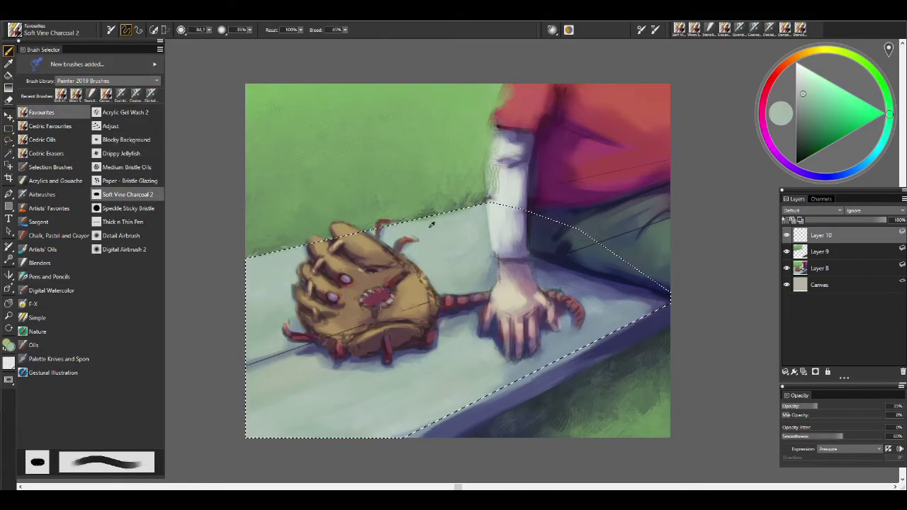
{"action": "key", "text": "bracketright"}
{"action": "key", "text": "bracketright"}
{"action": "key", "text": "bracketright"}
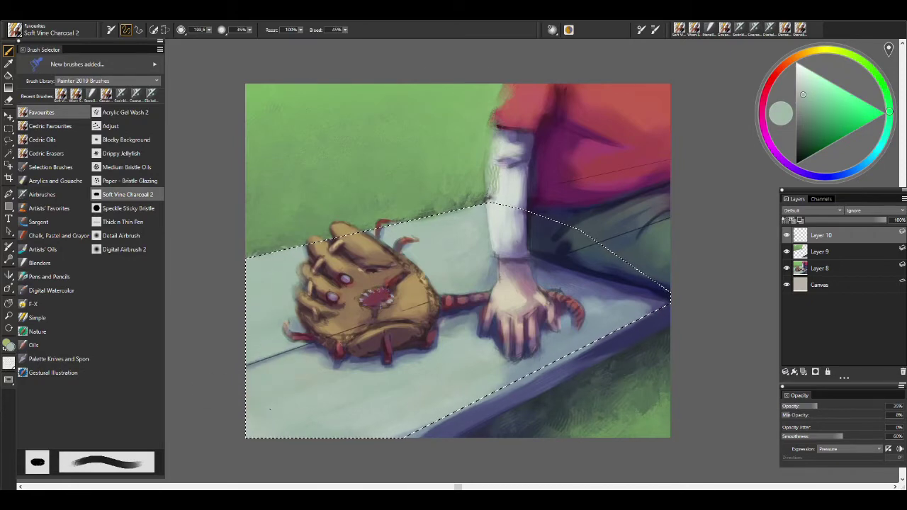
{"action": "key", "text": "bracketright"}
{"action": "key", "text": "bracketright"}
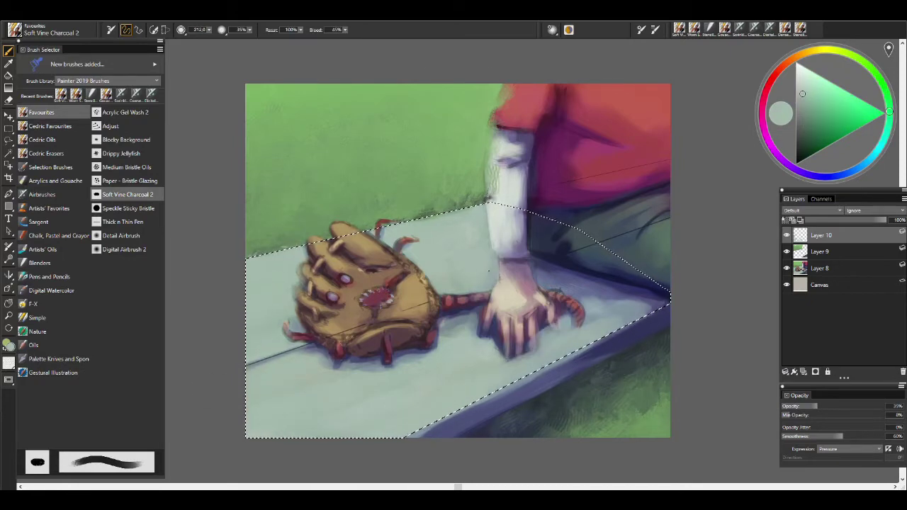
- Streak the bench with Stencil Flow Map, then repaint it in light and dark blue-greys
{"action": "left_click", "coordinate": [50, 126]}
{"action": "left_click", "coordinate": [124, 386]}
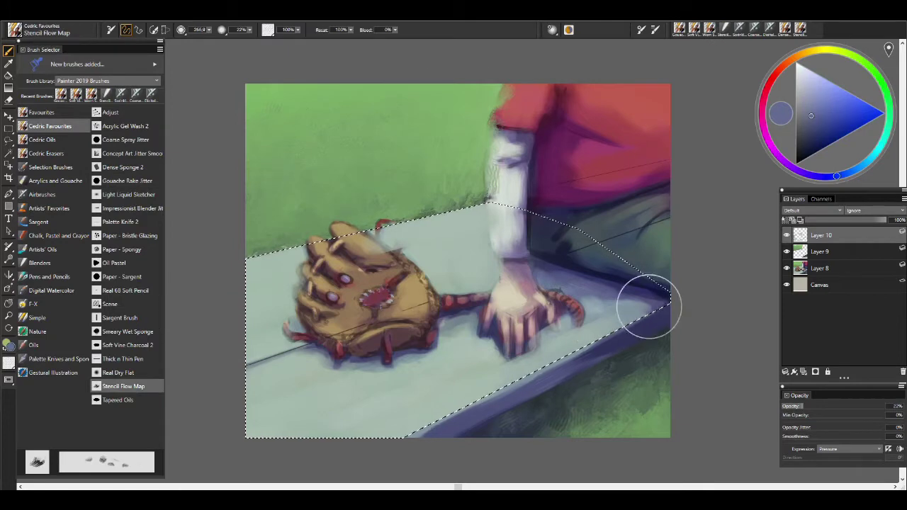
{"action": "key", "text": "bracketright"}
{"action": "left_click_drag", "start_coordinate": [483, 228], "coordinate": [439, 333]}
{"action": "key", "text": "bracketright"}
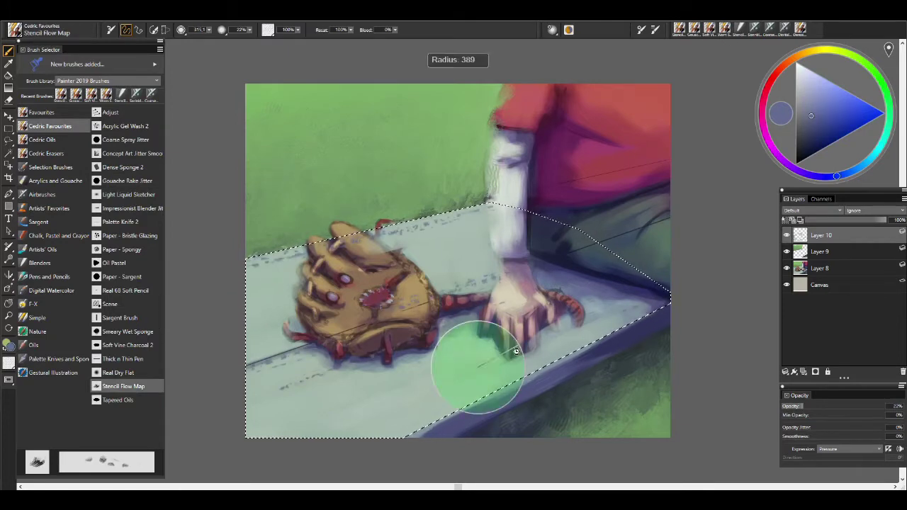
{"action": "left_click", "coordinate": [804, 82]}
{"action": "left_click", "coordinate": [523, 273], "text": "alt"}
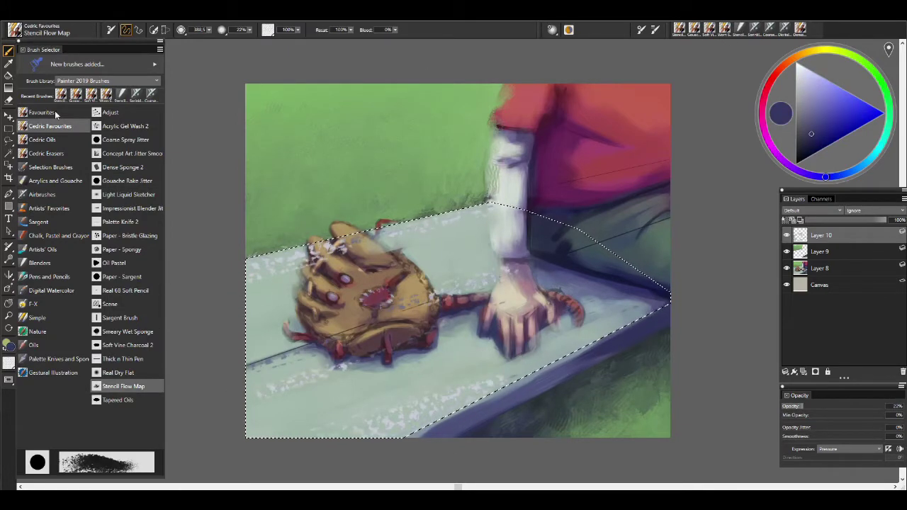
{"action": "key", "text": "slash"}
{"action": "left_click", "coordinate": [549, 355], "text": "alt"}
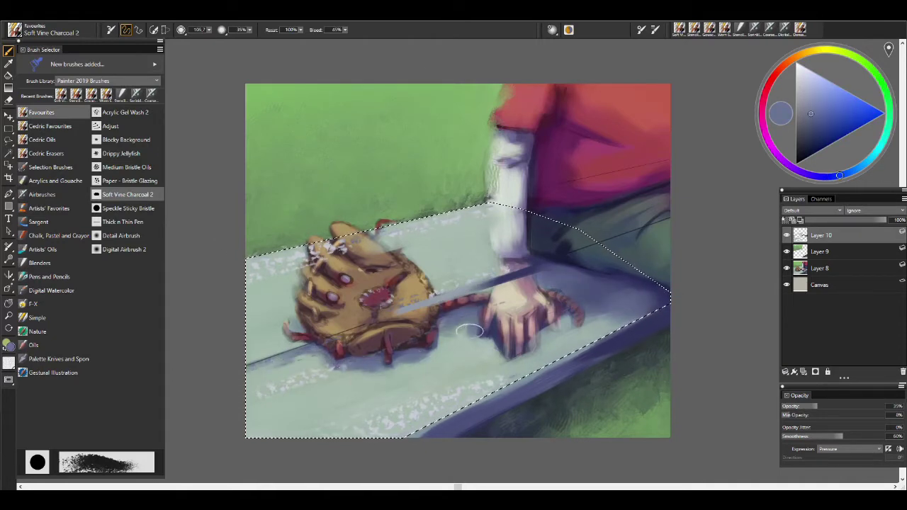
{"action": "left_click", "coordinate": [290, 268], "text": "alt"}
- Smooth the bench using the Heavy Stencil Blender, Thick n Thin Pen and Worn Square Pastel eraser
{"action": "key", "text": "slash"}
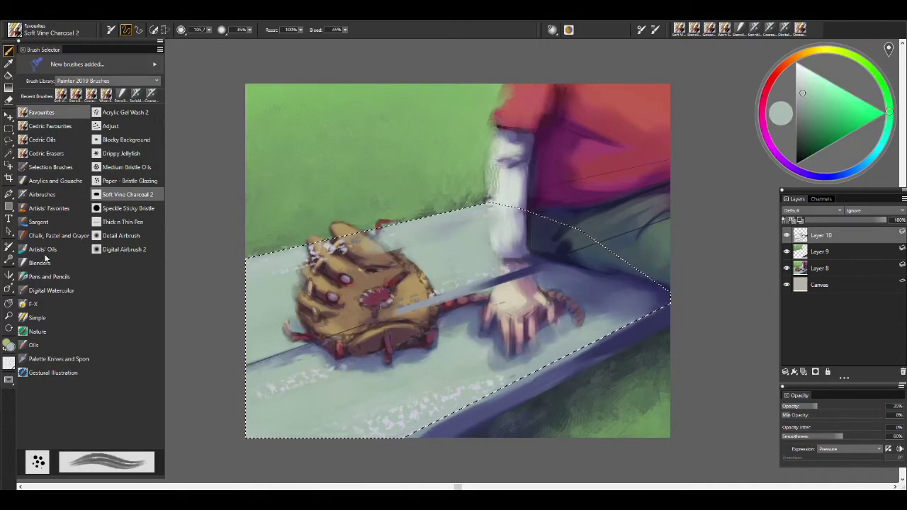
{"action": "key", "text": "slash"}
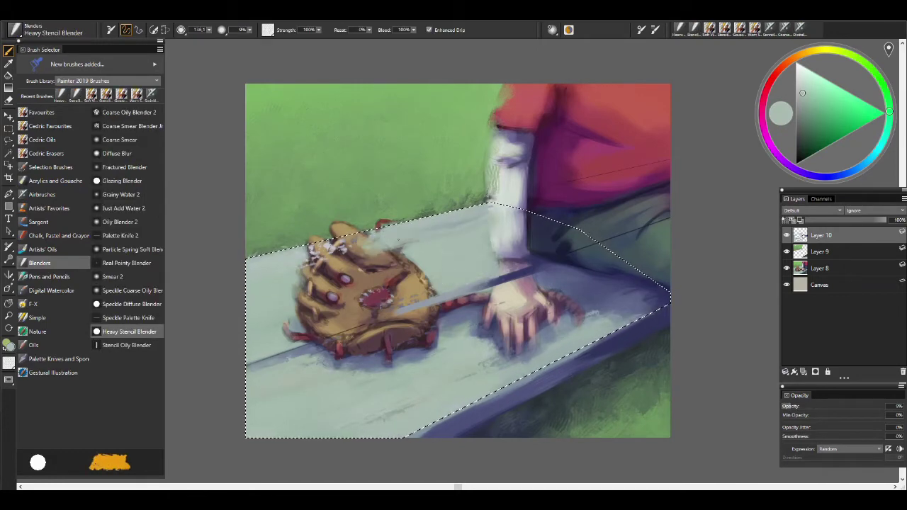
{"action": "key", "text": "slash"}
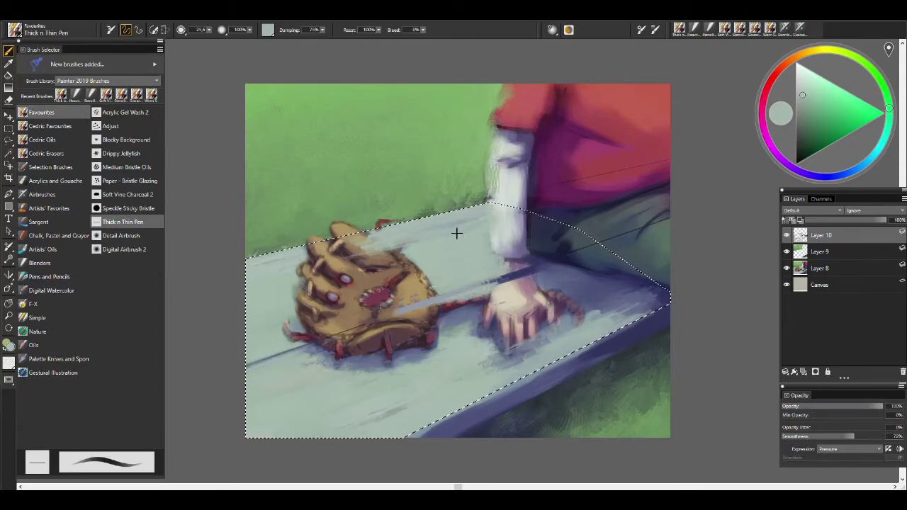
{"action": "key", "text": "slash"}
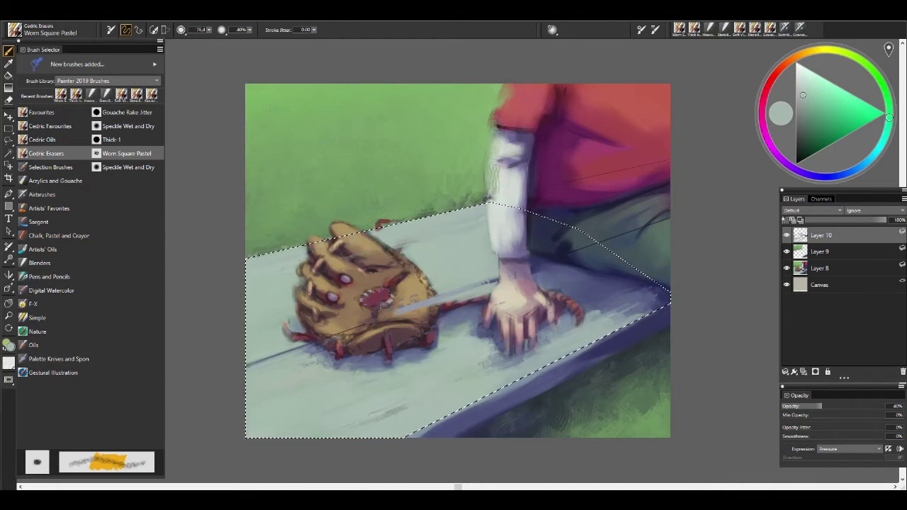
{"action": "key", "text": "bracketleft"}
{"action": "key", "text": "bracketleft"}
{"action": "key", "text": "bracketleft"}
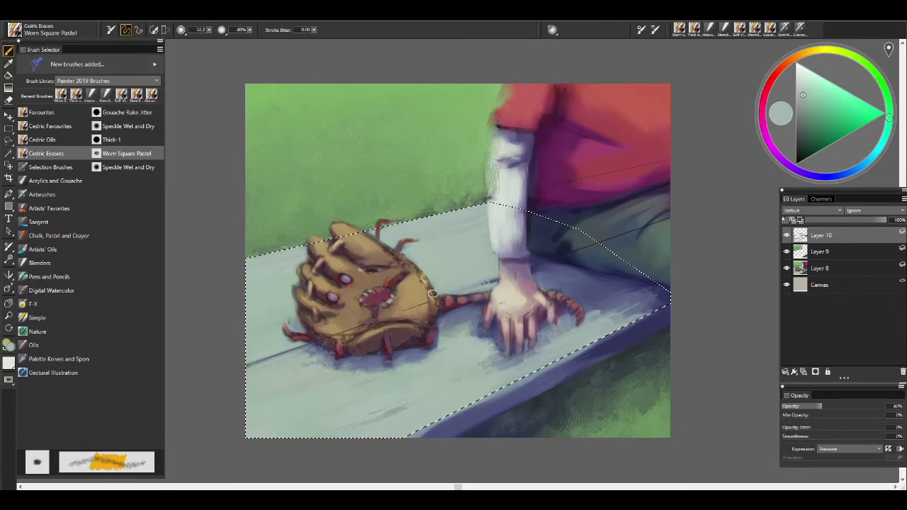
- On Layer 9, reshape the edge of the white sleeve above the bench
{"action": "left_click", "coordinate": [820, 252]}
{"action": "key", "text": "ctrl+d"}
{"action": "mouse_move", "coordinate": [501, 86]}
{"action": "left_mouse_down"}
{"action": "mouse_move", "coordinate": [489, 134]}
{"action": "mouse_move", "coordinate": [494, 203]}
{"action": "left_mouse_up"}
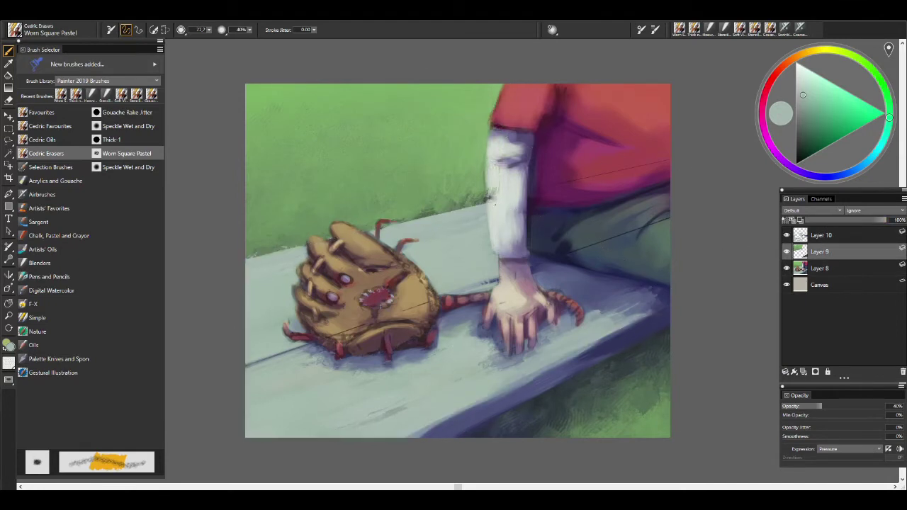
{"action": "left_click", "coordinate": [820, 235]}
- Lasso the bench's front edge, shade it a deeper blue-purple, and add Layer 11
{"action": "key", "text": "l"}
{"action": "left_click_drag", "start_coordinate": [676, 300], "coordinate": [562, 358]}
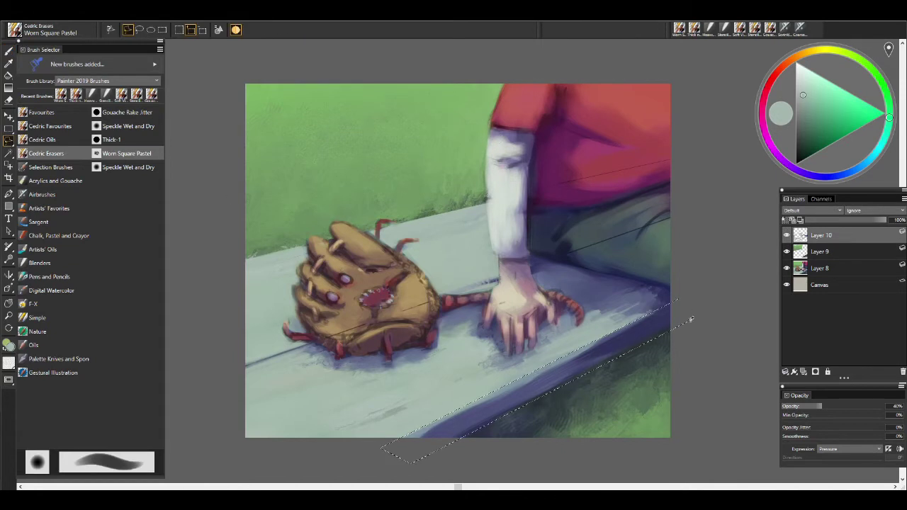
{"action": "left_click_drag", "start_coordinate": [691, 320], "coordinate": [679, 303]}
{"action": "left_click", "coordinate": [694, 28]}
{"action": "left_click", "coordinate": [517, 392], "text": "alt"}
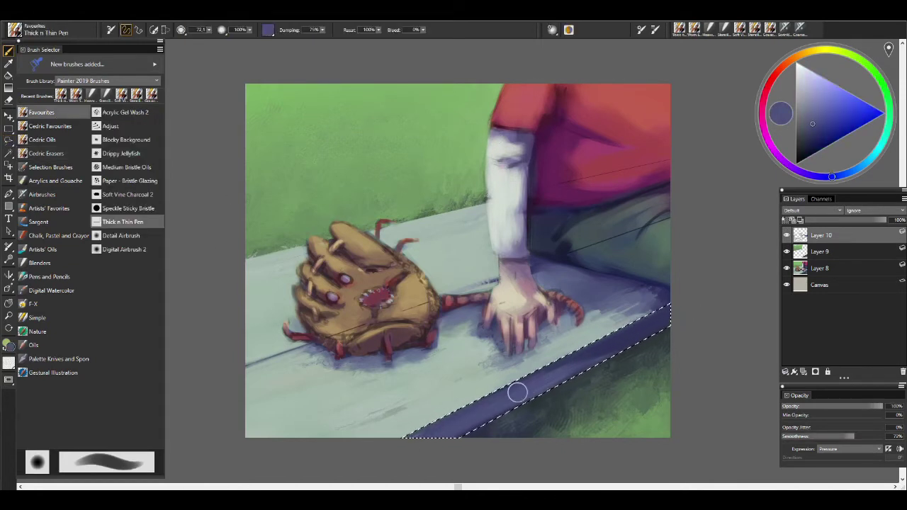
{"action": "left_click", "coordinate": [709, 28]}
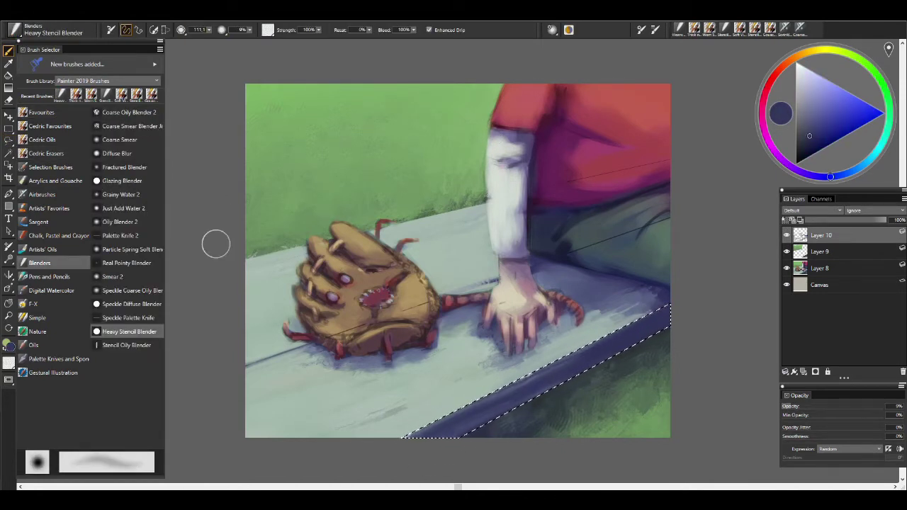
{"action": "left_click", "coordinate": [709, 29]}
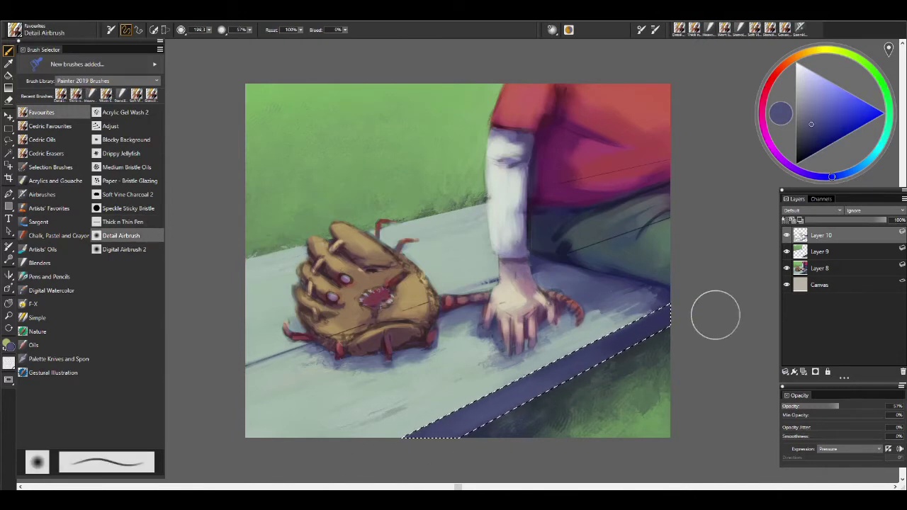
{"action": "key", "text": "m"}
{"action": "left_click_drag", "start_coordinate": [716, 333], "coordinate": [690, 360]}
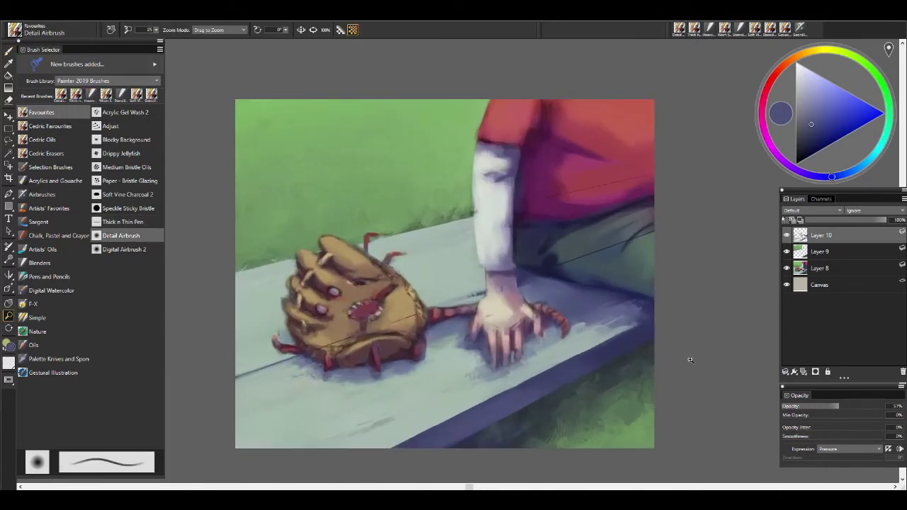
{"action": "left_click", "coordinate": [803, 372]}
- With Soft Vine Charcoal 2, paint sampled near-white and blue-grey tones onto the bench
{"action": "left_click", "coordinate": [128, 194]}
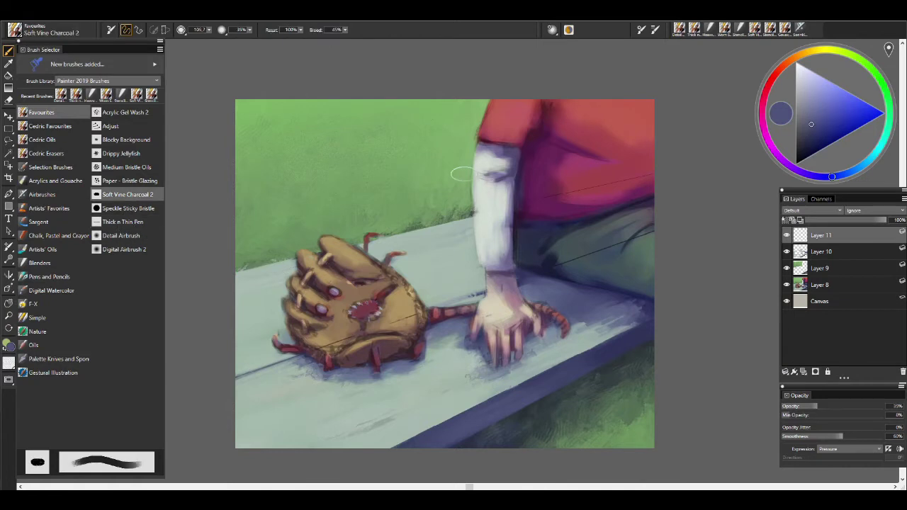
{"action": "left_click", "coordinate": [477, 186], "text": "alt"}
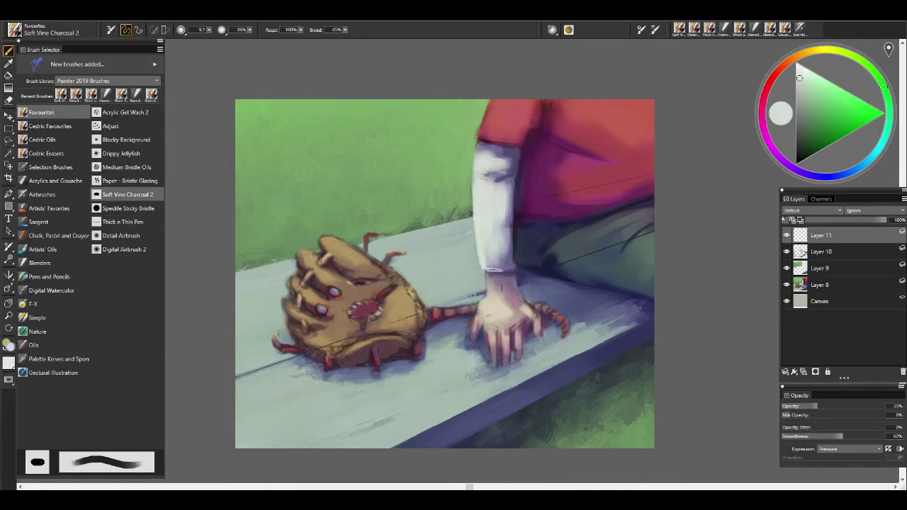
{"action": "left_click", "coordinate": [489, 269], "text": "alt"}
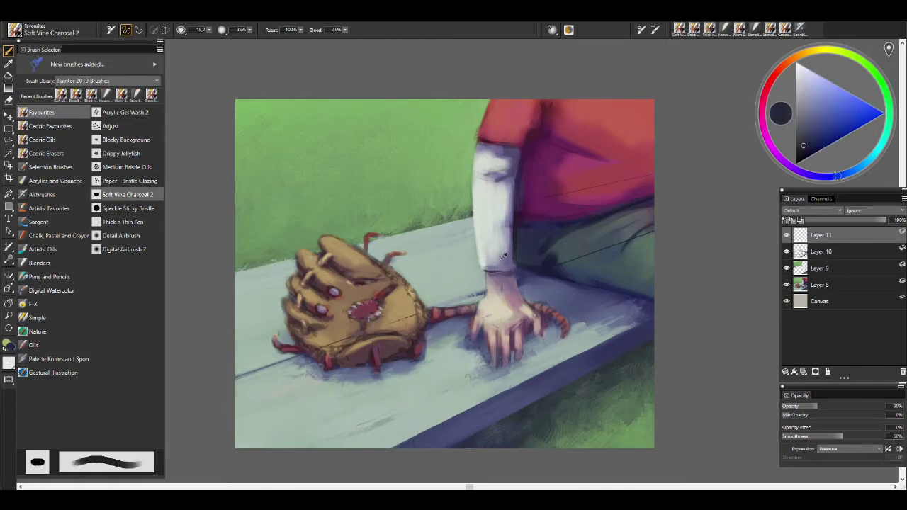
{"action": "left_click", "coordinate": [504, 255], "text": "alt"}
{"action": "left_click", "coordinate": [518, 249], "text": "alt"}
{"action": "left_click", "coordinate": [543, 235], "text": "alt"}
{"action": "left_click", "coordinate": [568, 238], "text": "alt"}
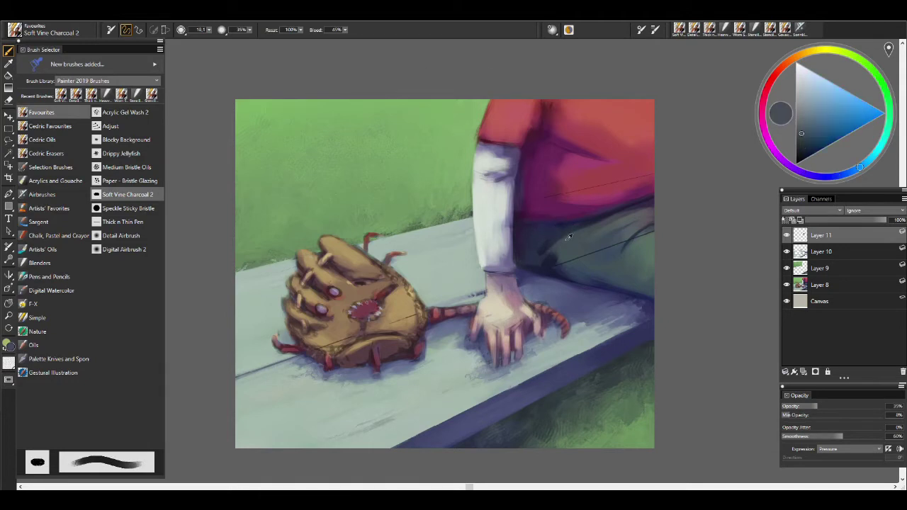
{"action": "left_click", "coordinate": [560, 248], "text": "alt"}
{"action": "left_click", "coordinate": [563, 260], "text": "alt"}
{"action": "left_click", "coordinate": [628, 206], "text": "alt"}
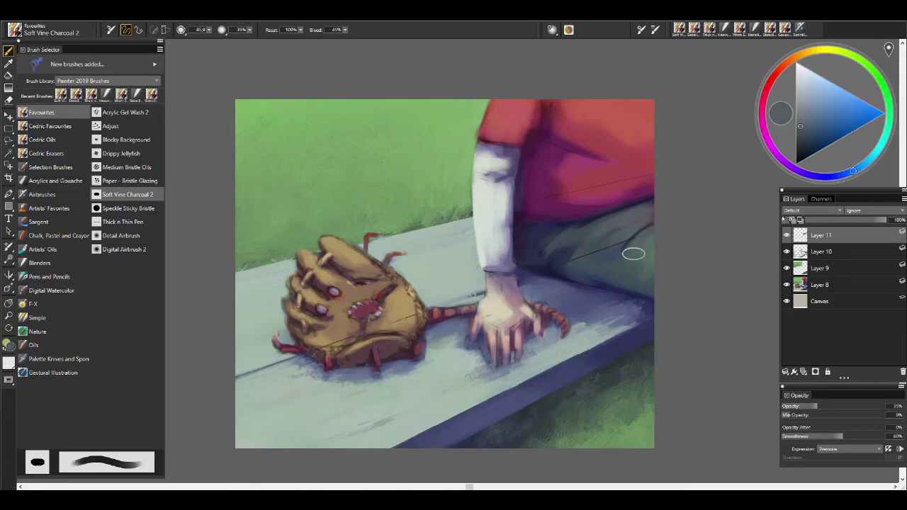
{"action": "left_click", "coordinate": [610, 257], "text": "alt"}
{"action": "left_click", "coordinate": [566, 264], "text": "alt"}
{"action": "left_click", "coordinate": [538, 283], "text": "alt"}
- Paint out the guide line on the red shirt using the sampled shirt red
{"action": "key", "text": "bracketright"}
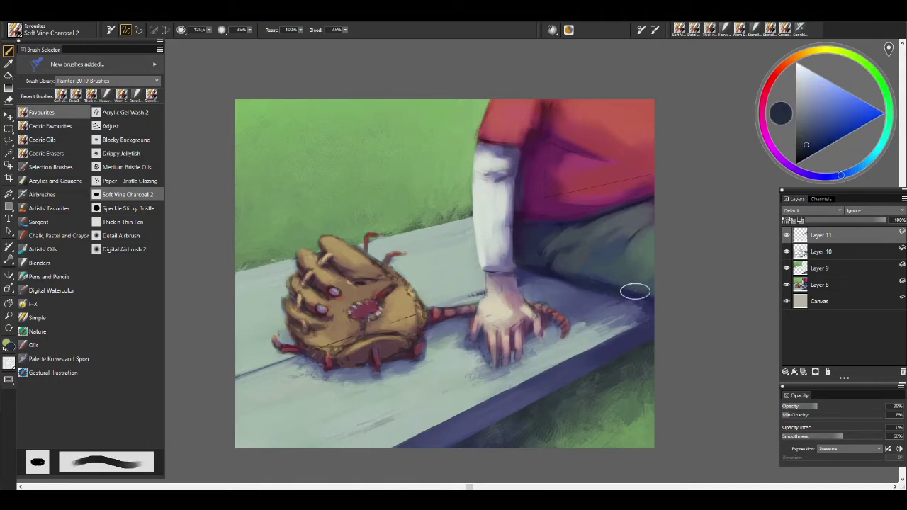
{"action": "left_click", "coordinate": [587, 219], "text": "alt"}
{"action": "left_click", "coordinate": [585, 142], "text": "alt"}
{"action": "left_click", "coordinate": [599, 133], "text": "alt"}
{"action": "key", "text": "bracketright"}
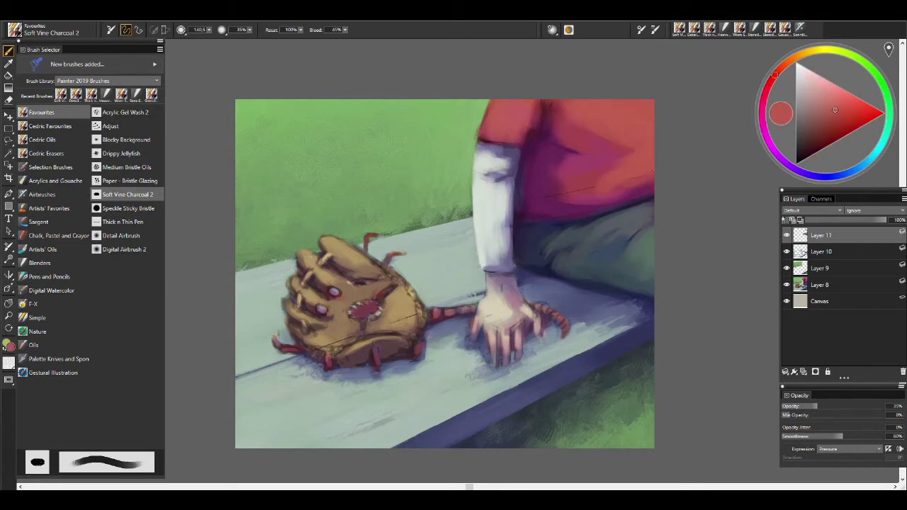
{"action": "left_click", "coordinate": [652, 170], "text": "alt"}
{"action": "key", "text": "bracketleft"}
{"action": "left_click", "coordinate": [587, 178], "text": "alt"}
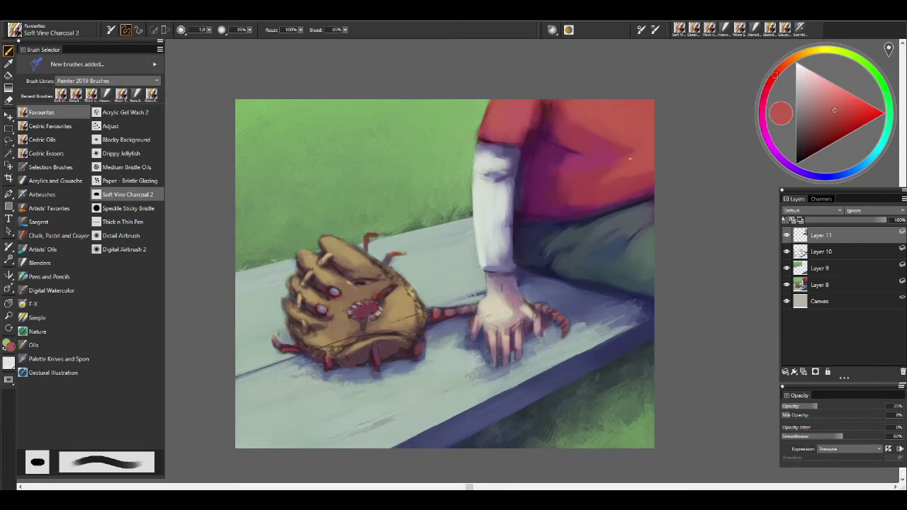
{"action": "key", "text": "bracketleft"}
{"action": "key", "text": "bracketleft"}
{"action": "key", "text": "bracketleft"}
{"action": "key", "text": "bracketleft"}
{"action": "key", "text": "bracketleft"}
{"action": "left_click", "coordinate": [524, 135], "text": "alt"}
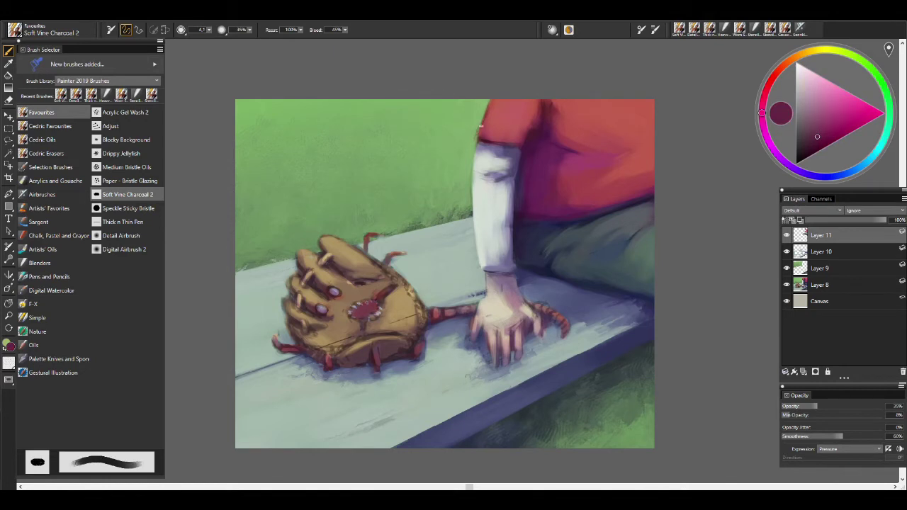
{"action": "key", "text": "bracketleft"}
- Refine the shirt shadows and sleeve with sampled green, dark magenta and light bluish grey
{"action": "key", "text": "bracketleft"}
{"action": "key", "text": "bracketleft"}
{"action": "key", "text": "bracketleft"}
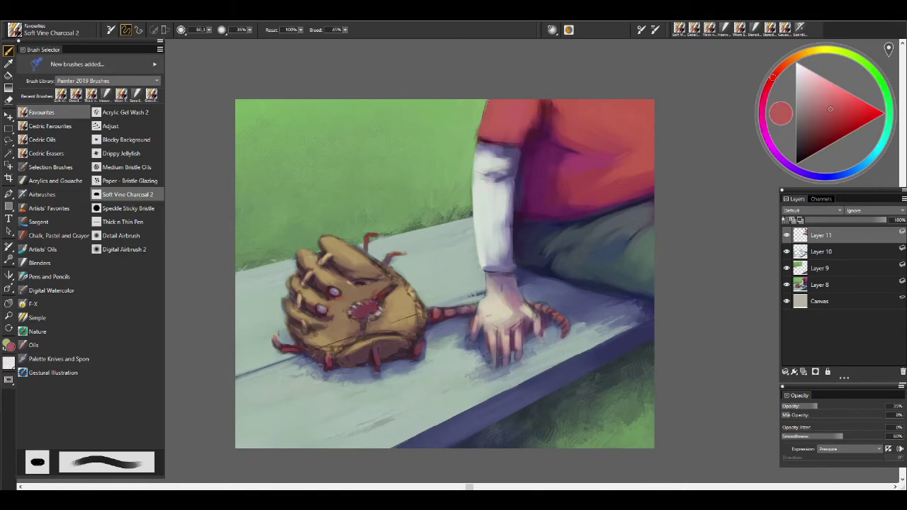
{"action": "left_click", "coordinate": [471, 135], "text": "alt"}
{"action": "key", "text": "bracketleft"}
{"action": "key", "text": "bracketleft"}
{"action": "left_click", "coordinate": [476, 142], "text": "alt"}
{"action": "left_click", "coordinate": [483, 140], "text": "alt"}
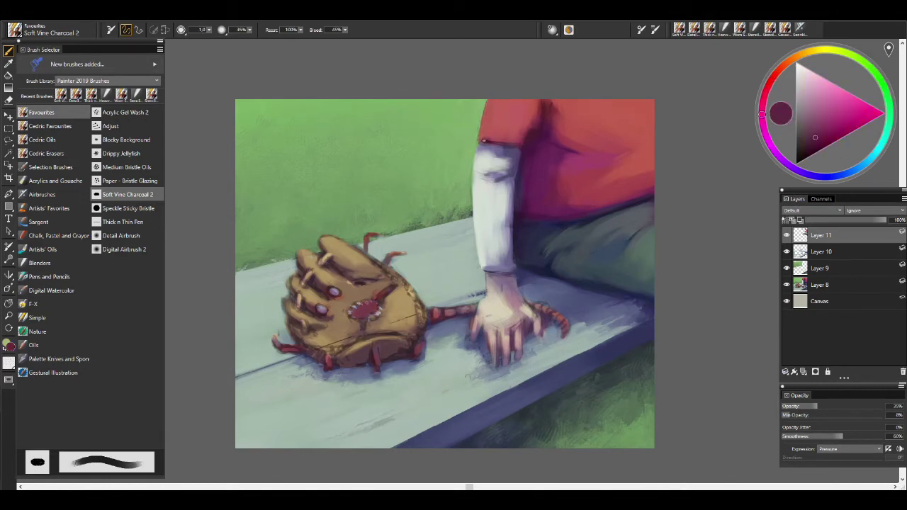
{"action": "left_click", "coordinate": [500, 163], "text": "alt"}
{"action": "left_click", "coordinate": [506, 172], "text": "alt"}
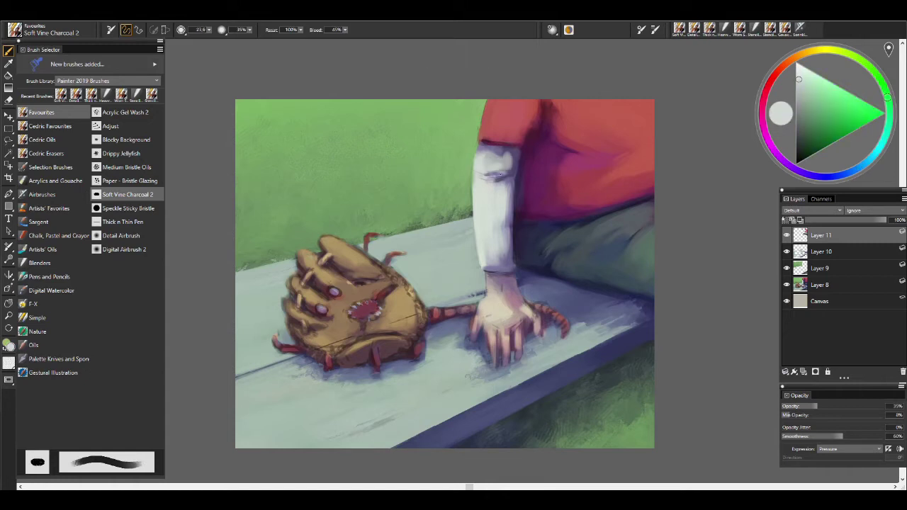
{"action": "key", "text": "bracketright"}
{"action": "key", "text": "bracketright"}
{"action": "left_click", "coordinate": [505, 216], "text": "alt"}
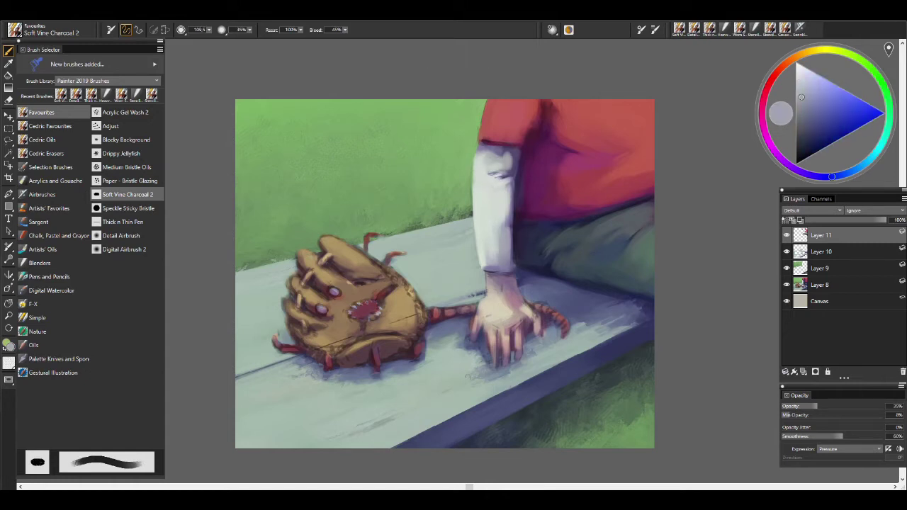
{"action": "key", "text": "bracketleft"}
- Work the hand's outline with sampled beige, dark purple shadow and salmon skin tones
{"action": "left_click", "coordinate": [498, 318], "text": "alt"}
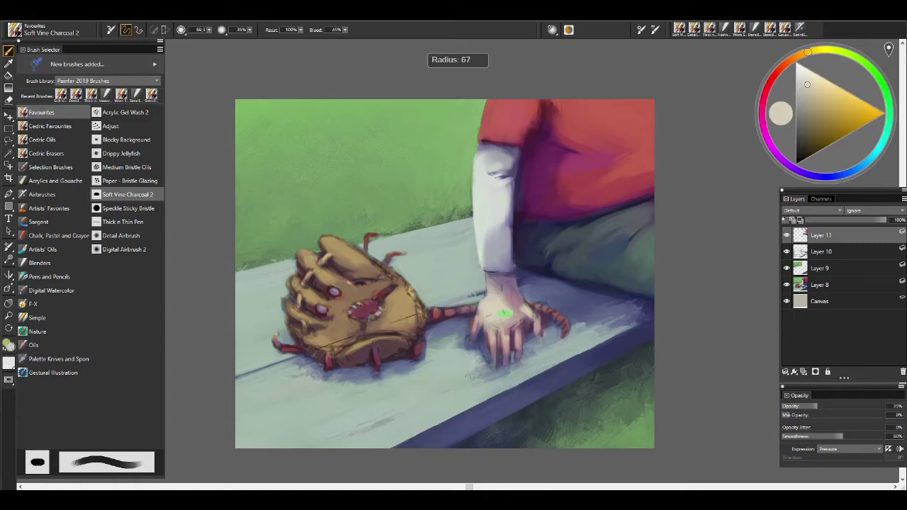
{"action": "left_click", "coordinate": [489, 325], "text": "alt"}
{"action": "key", "text": "bracketleft"}
{"action": "key", "text": "bracketleft"}
{"action": "key", "text": "bracketleft"}
{"action": "key", "text": "bracketleft"}
{"action": "key", "text": "bracketleft"}
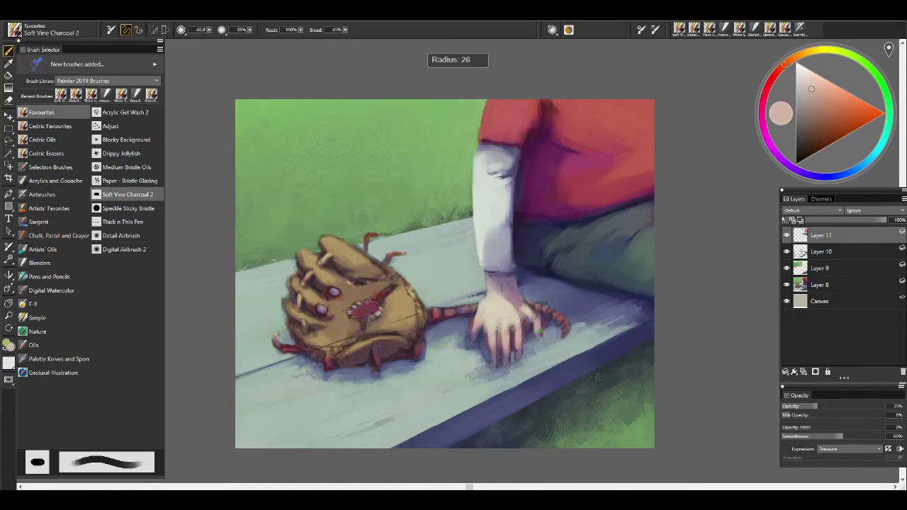
{"action": "left_click", "coordinate": [484, 331], "text": "alt"}
{"action": "key", "text": "bracketleft"}
{"action": "key", "text": "bracketleft"}
{"action": "key", "text": "bracketleft"}
{"action": "key", "text": "bracketleft"}
{"action": "key", "text": "bracketleft"}
{"action": "left_click", "coordinate": [528, 340], "text": "alt"}
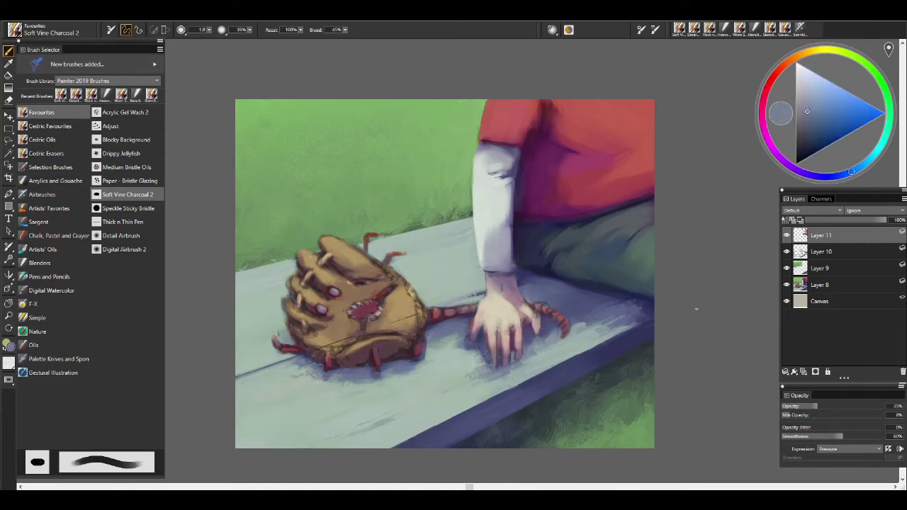
{"action": "left_click", "coordinate": [513, 347], "text": "alt"}
{"action": "key", "text": "bracketright"}
{"action": "key", "text": "bracketright"}
{"action": "key", "text": "bracketright"}
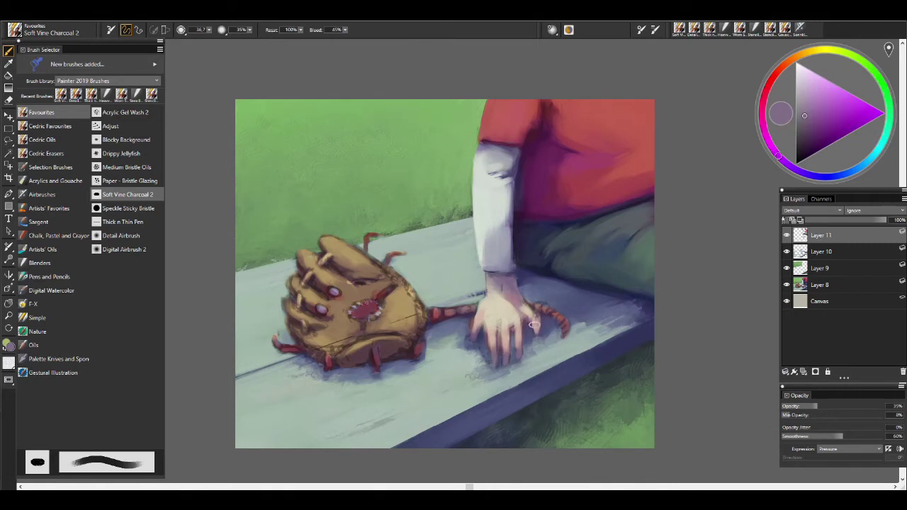
- Shape the fingers in salmon and mauve and paint a dark blue-violet shadow between them
{"action": "left_click", "coordinate": [533, 316], "text": "alt"}
{"action": "left_click", "coordinate": [515, 284], "text": "alt"}
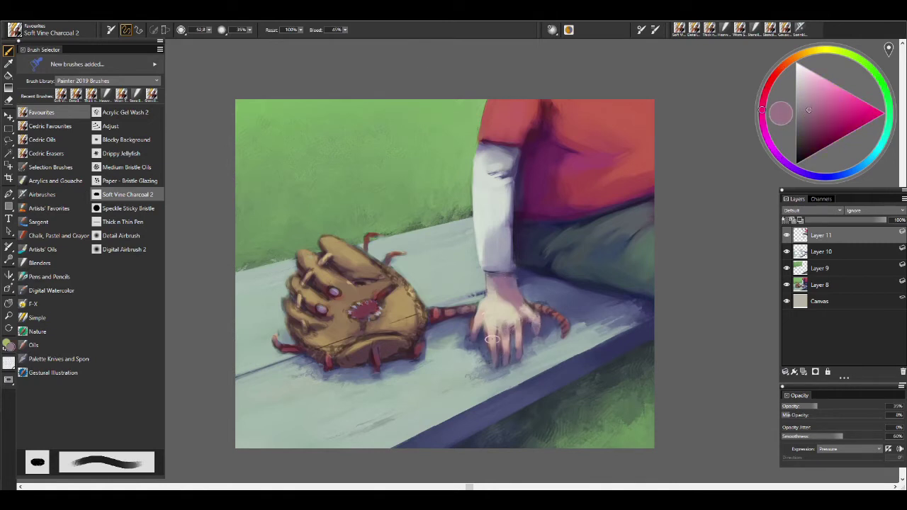
{"action": "key", "text": "bracketright"}
{"action": "key", "text": "bracketright"}
{"action": "left_click", "coordinate": [490, 317], "text": "alt"}
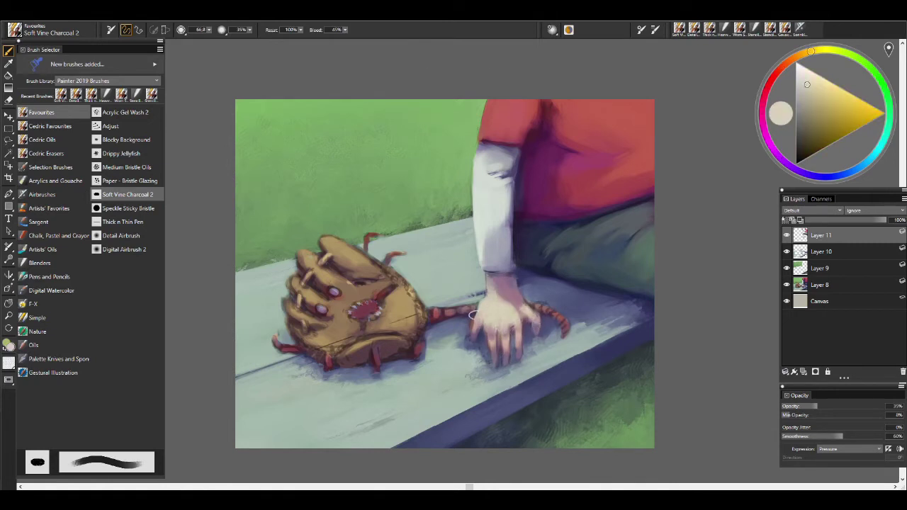
{"action": "left_click", "coordinate": [472, 315], "text": "alt"}
{"action": "key", "text": "bracketleft"}
{"action": "key", "text": "bracketleft"}
{"action": "key", "text": "bracketleft"}
{"action": "key", "text": "bracketleft"}
{"action": "key", "text": "bracketleft"}
{"action": "key", "text": "bracketleft"}
{"action": "key", "text": "bracketleft"}
{"action": "key", "text": "bracketleft"}
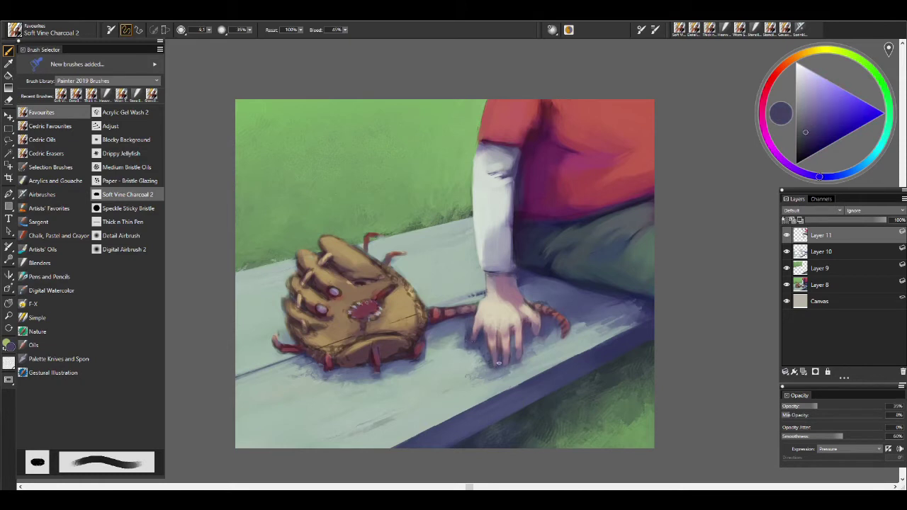
{"action": "left_click_drag", "start_coordinate": [513, 334], "coordinate": [515, 359]}
{"action": "left_click", "coordinate": [491, 350], "text": "alt"}
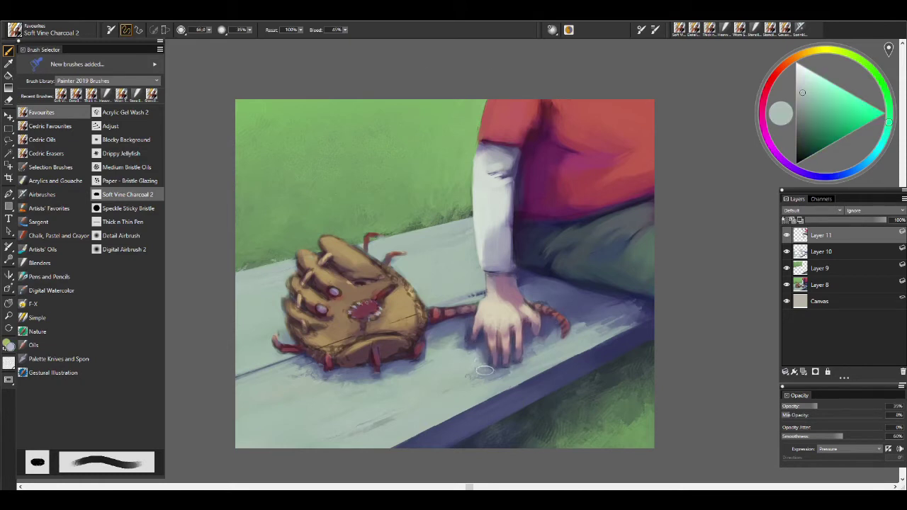
{"action": "key", "text": "ctrl+2"}
- Shade with dark violet, purple and maroon tones sampled from the shirt edge and trousers
{"action": "left_click", "coordinate": [607, 201], "text": "alt"}
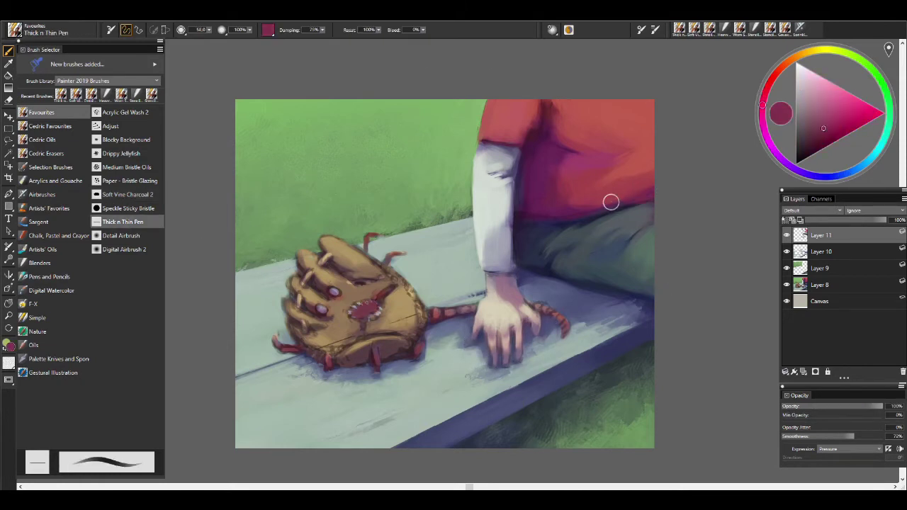
{"action": "left_click", "coordinate": [600, 204], "text": "alt"}
{"action": "key", "text": "bracketleft"}
{"action": "key", "text": "bracketleft"}
{"action": "key", "text": "bracketleft"}
{"action": "key", "text": "bracketleft"}
{"action": "key", "text": "bracketleft"}
{"action": "key", "text": "bracketleft"}
{"action": "key", "text": "bracketleft"}
{"action": "key", "text": "bracketleft"}
{"action": "key", "text": "bracketleft"}
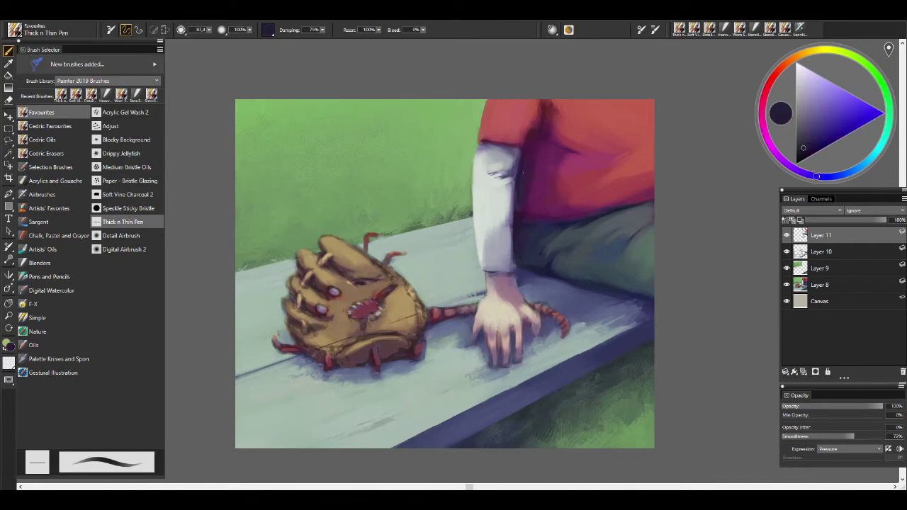
{"action": "left_click", "coordinate": [516, 206], "text": "alt"}
{"action": "left_click", "coordinate": [545, 218], "text": "alt"}
{"action": "left_click", "coordinate": [565, 220], "text": "alt"}
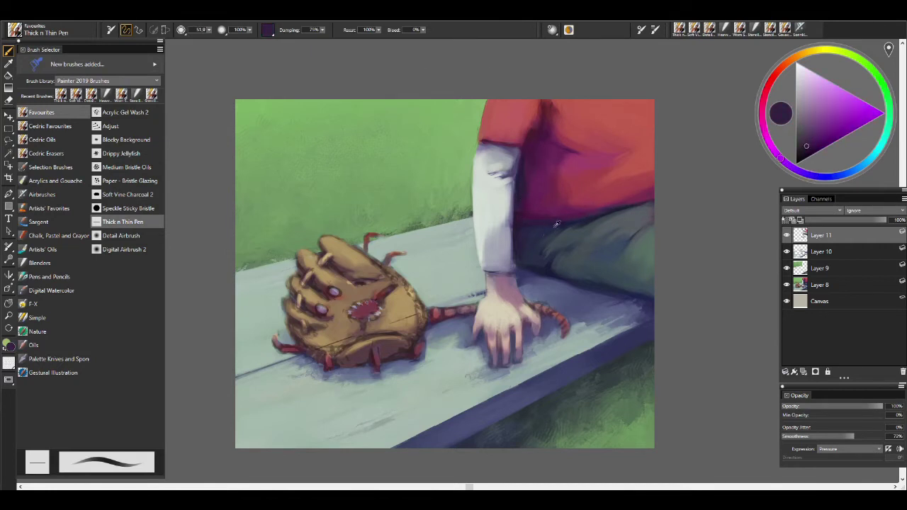
{"action": "left_click", "coordinate": [548, 256], "text": "alt"}
{"action": "left_click", "coordinate": [497, 110], "text": "alt"}
{"action": "left_click", "coordinate": [502, 133], "text": "alt"}
{"action": "key", "text": "bracketleft"}
{"action": "key", "text": "bracketleft"}
{"action": "key", "text": "bracketleft"}
{"action": "key", "text": "bracketleft"}
{"action": "key", "text": "bracketleft"}
{"action": "key", "text": "bracketleft"}
{"action": "key", "text": "bracketleft"}
{"action": "key", "text": "bracketleft"}
{"action": "key", "text": "bracketleft"}
{"action": "key", "text": "bracketleft"}
{"action": "key", "text": "bracketleft"}
{"action": "key", "text": "bracketright"}
{"action": "key", "text": "bracketright"}
{"action": "key", "text": "bracketright"}
{"action": "key", "text": "bracketright"}
{"action": "key", "text": "bracketright"}
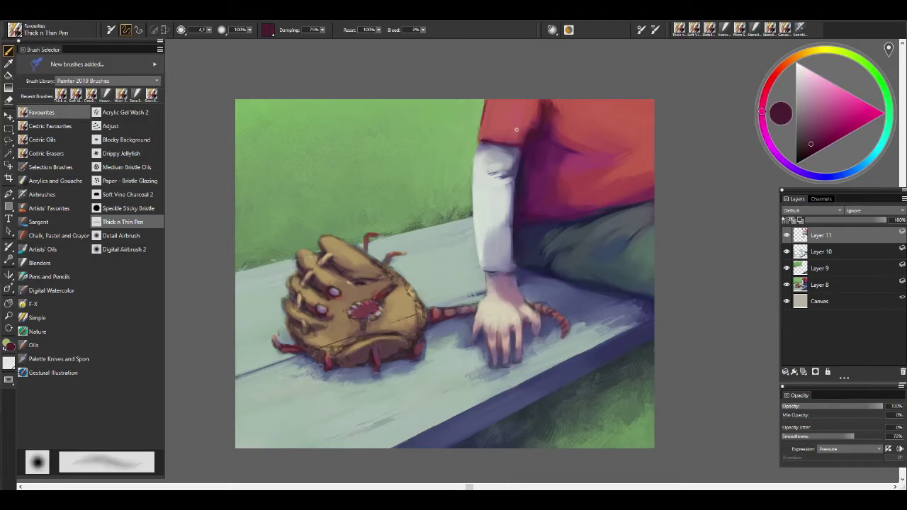
- Refine the sleeve edge near the hand with light sleeve tones and blue-violet shadow
{"action": "left_click", "coordinate": [567, 431], "text": "alt"}
{"action": "key", "text": "bracketleft"}
{"action": "key", "text": "bracketleft"}
{"action": "key", "text": "bracketleft"}
{"action": "key", "text": "bracketleft"}
{"action": "key", "text": "bracketleft"}
{"action": "key", "text": "bracketleft"}
{"action": "key", "text": "bracketleft"}
{"action": "left_click", "coordinate": [499, 152], "text": "alt"}
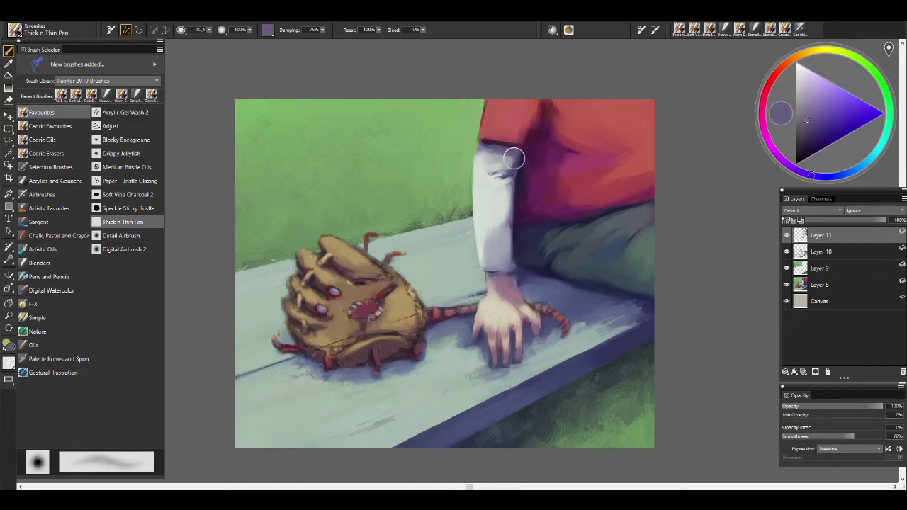
{"action": "left_click", "coordinate": [480, 154], "text": "alt"}
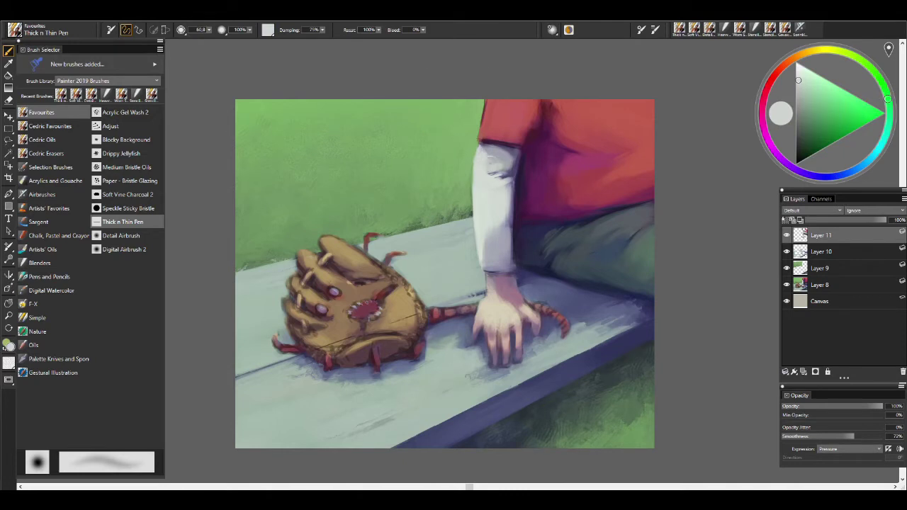
{"action": "key", "text": "bracketleft"}
{"action": "key", "text": "bracketleft"}
{"action": "key", "text": "bracketleft"}
{"action": "key", "text": "bracketleft"}
{"action": "key", "text": "bracketleft"}
{"action": "key", "text": "bracketleft"}
{"action": "key", "text": "bracketleft"}
{"action": "key", "text": "bracketleft"}
{"action": "left_click", "coordinate": [490, 269], "text": "alt"}
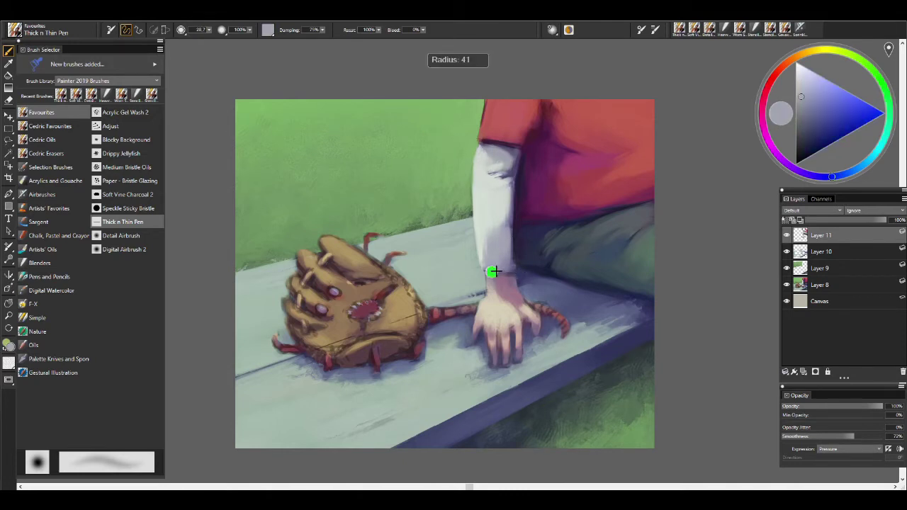
{"action": "left_click", "coordinate": [526, 261], "text": "alt"}
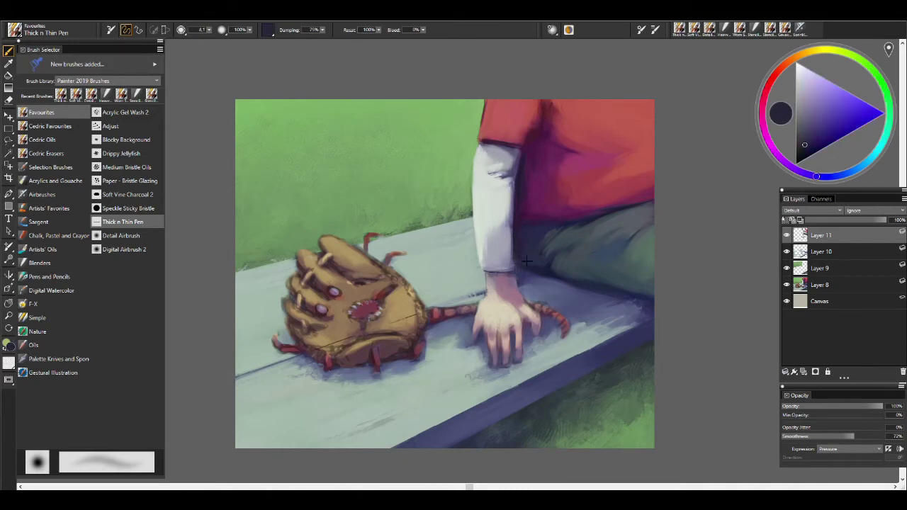
{"action": "left_click", "coordinate": [527, 271], "text": "alt"}
{"action": "key", "text": "bracketright"}
{"action": "key", "text": "bracketright"}
{"action": "key", "text": "bracketright"}
{"action": "key", "text": "bracketright"}
{"action": "key", "text": "bracketright"}
{"action": "key", "text": "bracketright"}
{"action": "key", "text": "bracketright"}
{"action": "key", "text": "bracketright"}
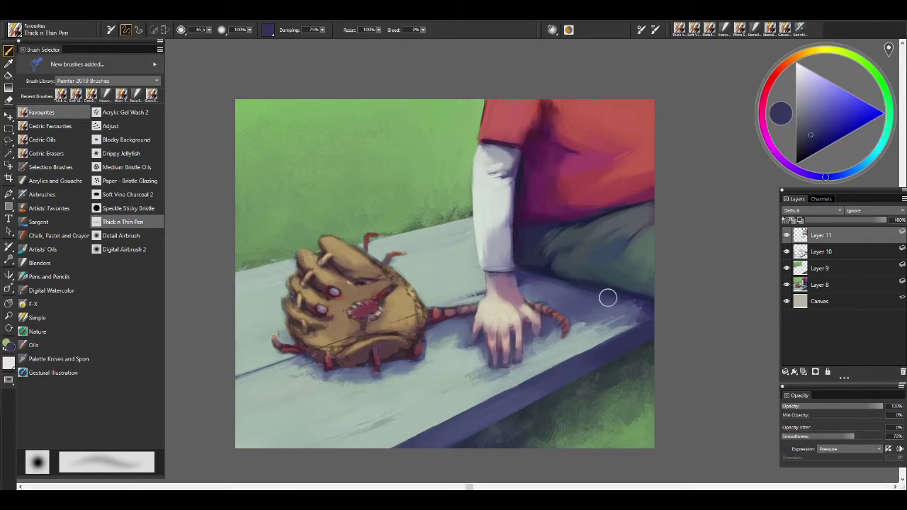
- Add bench-edge grey-blue, trouser green-grey and shirt red accents around the hand
{"action": "left_click", "coordinate": [595, 311], "text": "alt"}
{"action": "left_click", "coordinate": [515, 367], "text": "alt"}
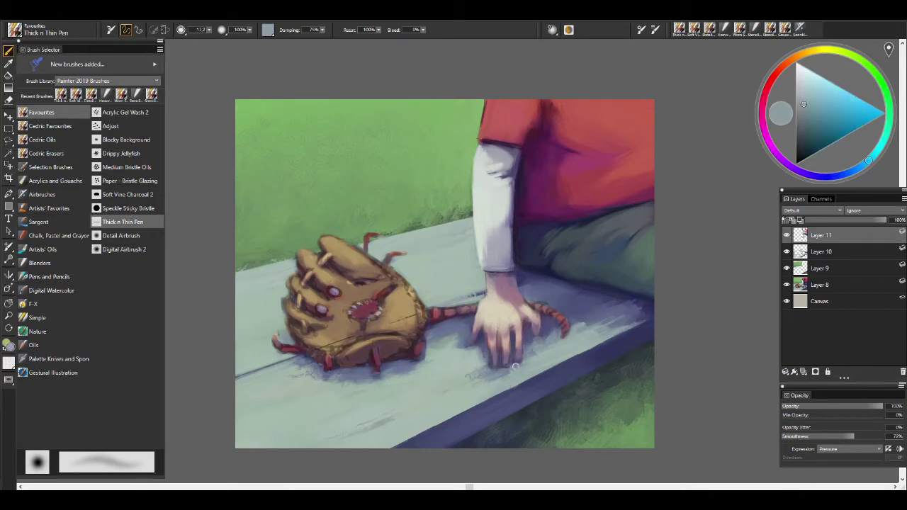
{"action": "left_click", "coordinate": [616, 240], "text": "alt"}
{"action": "key", "text": "bracketright"}
{"action": "key", "text": "bracketright"}
{"action": "key", "text": "bracketright"}
{"action": "key", "text": "bracketright"}
{"action": "left_click", "coordinate": [648, 152], "text": "alt"}
{"action": "key", "text": "bracketleft"}
{"action": "key", "text": "bracketleft"}
{"action": "key", "text": "bracketleft"}
{"action": "key", "text": "bracketleft"}
{"action": "key", "text": "bracketleft"}
{"action": "key", "text": "bracketleft"}
{"action": "key", "text": "bracketleft"}
{"action": "key", "text": "bracketleft"}
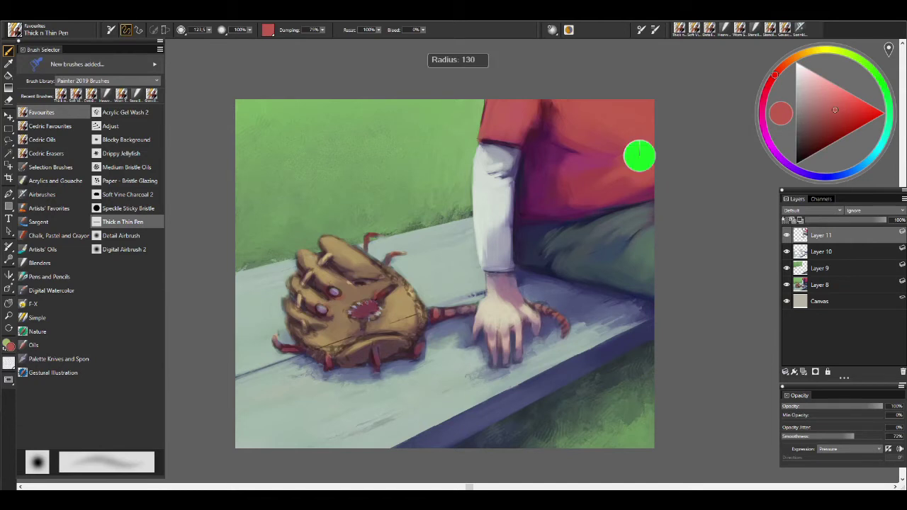
{"action": "left_click", "coordinate": [520, 127], "text": "alt"}
{"action": "left_click", "coordinate": [526, 113], "text": "alt"}
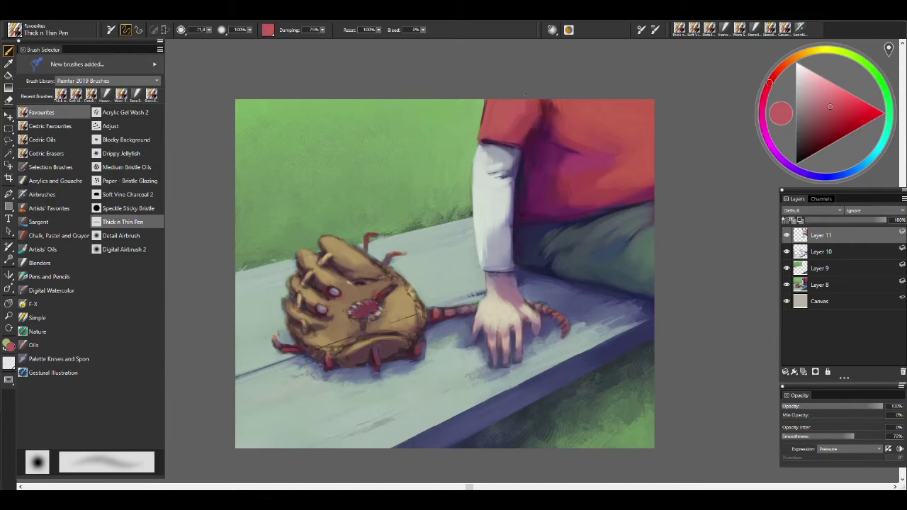
- Deepen the dark blue-purple sleeve shadow above the hand with a smaller brush
{"action": "left_click", "coordinate": [488, 267], "text": "alt"}
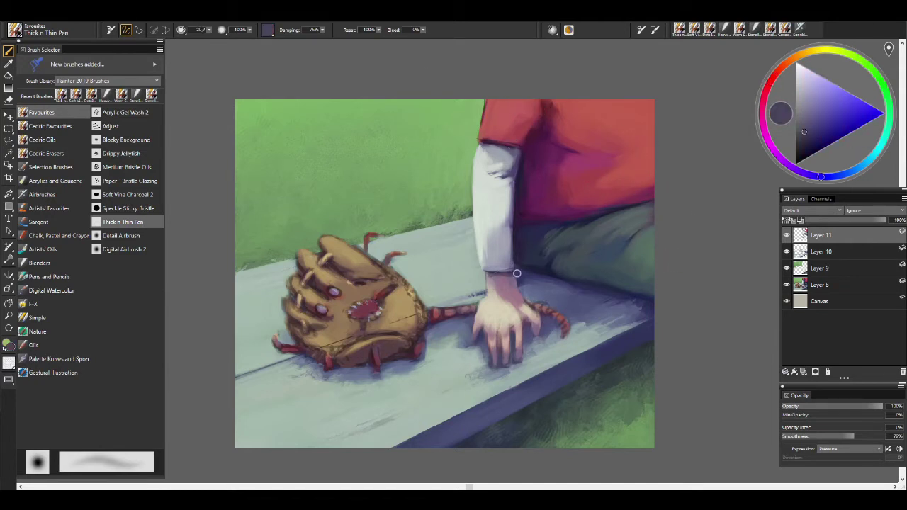
{"action": "left_click", "coordinate": [514, 270], "text": "alt"}
{"action": "key", "text": "bracketleft"}
{"action": "key", "text": "bracketleft"}
{"action": "key", "text": "bracketleft"}
{"action": "left_click", "coordinate": [515, 279], "text": "alt"}
{"action": "left_click", "coordinate": [507, 282], "text": "alt"}
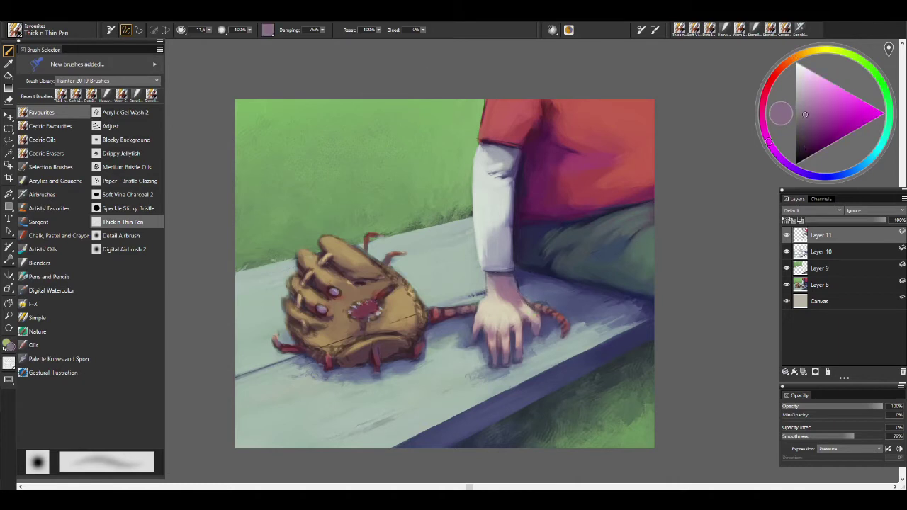
{"action": "left_click", "coordinate": [476, 339], "text": "alt"}
{"action": "key", "text": "bracketright"}
{"action": "key", "text": "bracketright"}
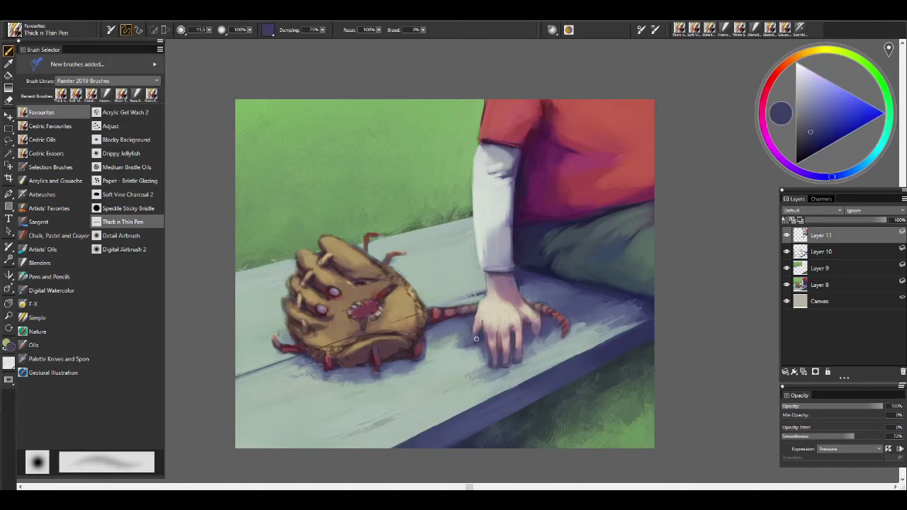
- Paint the hand with pinkish, orange-pink and light beige skin tones
{"action": "left_click", "coordinate": [525, 340], "text": "alt"}
{"action": "key", "text": "bracketright"}
{"action": "key", "text": "bracketright"}
{"action": "key", "text": "bracketright"}
{"action": "key", "text": "bracketright"}
{"action": "key", "text": "bracketright"}
{"action": "key", "text": "bracketright"}
{"action": "key", "text": "bracketright"}
{"action": "key", "text": "bracketright"}
{"action": "key", "text": "bracketright"}
{"action": "key", "text": "bracketright"}
{"action": "key", "text": "bracketright"}
{"action": "key", "text": "bracketright"}
{"action": "left_click", "coordinate": [502, 344], "text": "alt"}
{"action": "left_click", "coordinate": [500, 331], "text": "alt"}
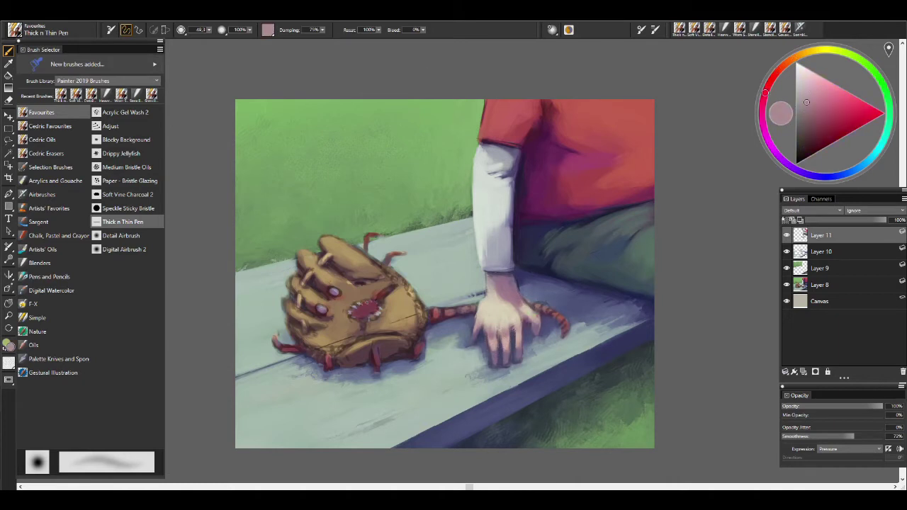
{"action": "left_click", "coordinate": [483, 333], "text": "alt"}
{"action": "left_click", "coordinate": [484, 307], "text": "alt"}
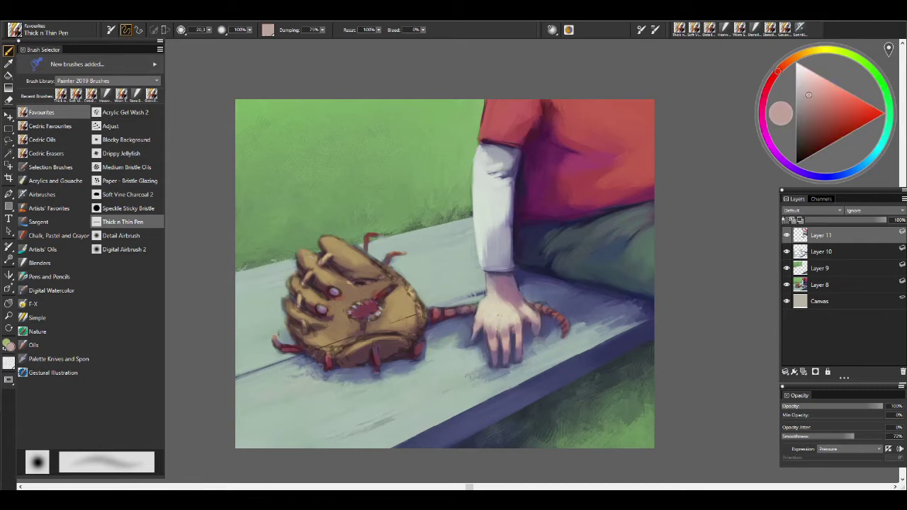
{"action": "left_click", "coordinate": [501, 327], "text": "alt"}
{"action": "left_click", "coordinate": [519, 286], "text": "alt"}
{"action": "key", "text": "bracketright"}
{"action": "key", "text": "bracketright"}
{"action": "key", "text": "bracketright"}
{"action": "key", "text": "bracketright"}
{"action": "key", "text": "bracketright"}
{"action": "key", "text": "bracketright"}
{"action": "key", "text": "bracketright"}
{"action": "key", "text": "bracketright"}
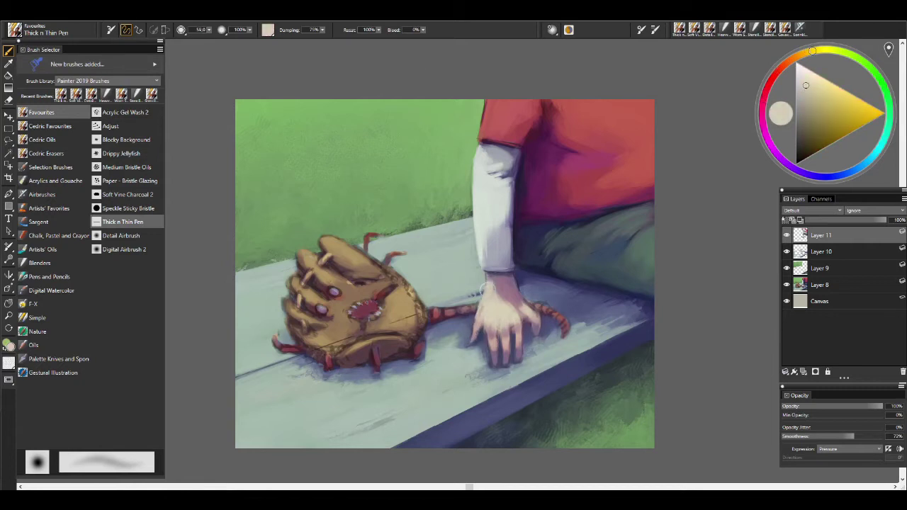
{"action": "key", "text": "bracketleft"}
{"action": "key", "text": "bracketleft"}
- Blend orange-pink skin into the blue-purple of the board beside the hand
{"action": "left_click", "coordinate": [540, 297], "text": "alt"}
{"action": "left_click", "coordinate": [524, 302], "text": "alt"}
{"action": "left_click", "coordinate": [526, 308], "text": "alt"}
{"action": "left_click", "coordinate": [539, 324], "text": "alt"}
{"action": "left_click", "coordinate": [538, 324], "text": "alt"}
{"action": "left_click", "coordinate": [540, 326], "text": "alt"}
{"action": "left_click", "coordinate": [539, 324], "text": "alt"}
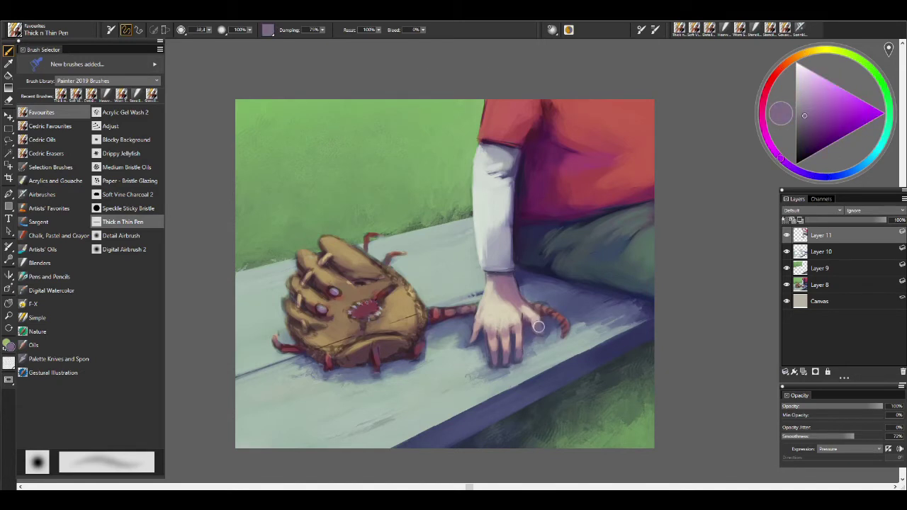
{"action": "left_click", "coordinate": [540, 320], "text": "alt"}
- Softly airbrush red-pink skin colour onto the hand with the Detail Airbrush, then return to Thick n Thin Pen
{"action": "left_click", "coordinate": [504, 287], "text": "alt"}
{"action": "left_click", "coordinate": [121, 235]}
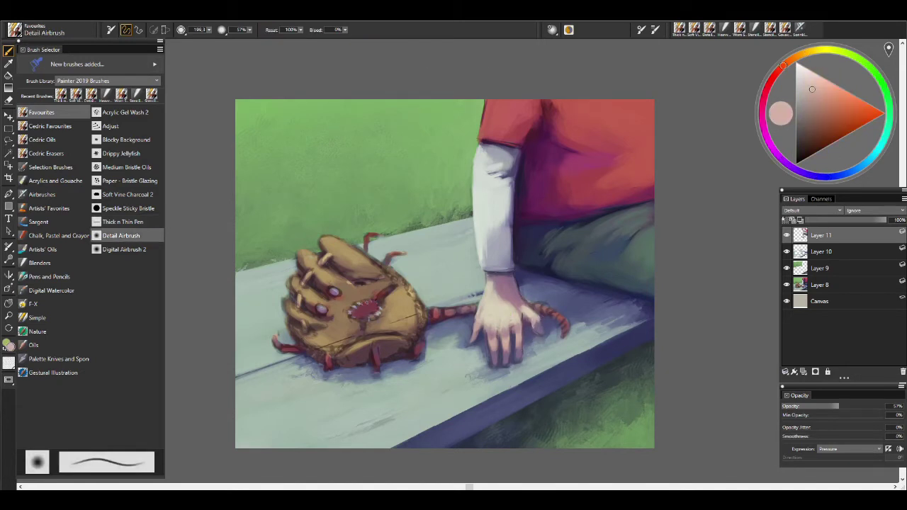
{"action": "left_click", "coordinate": [494, 359], "text": "alt"}
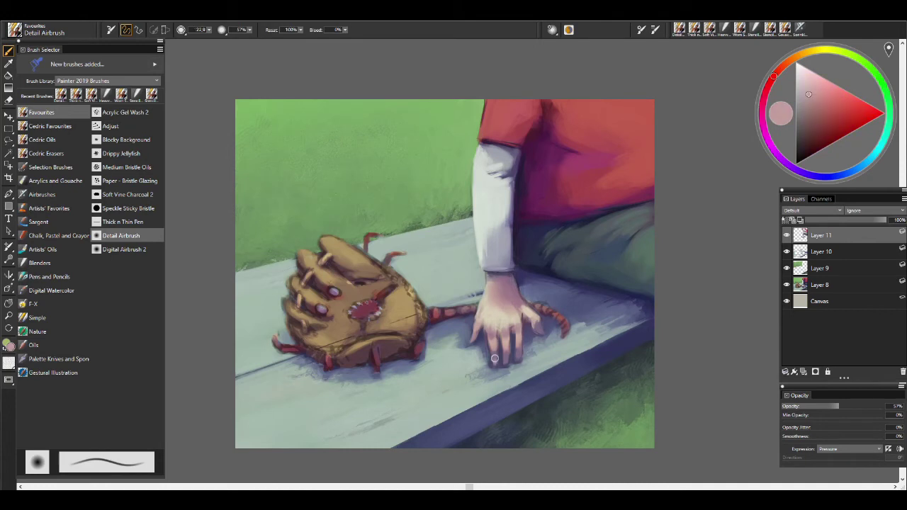
{"action": "key", "text": "slash"}
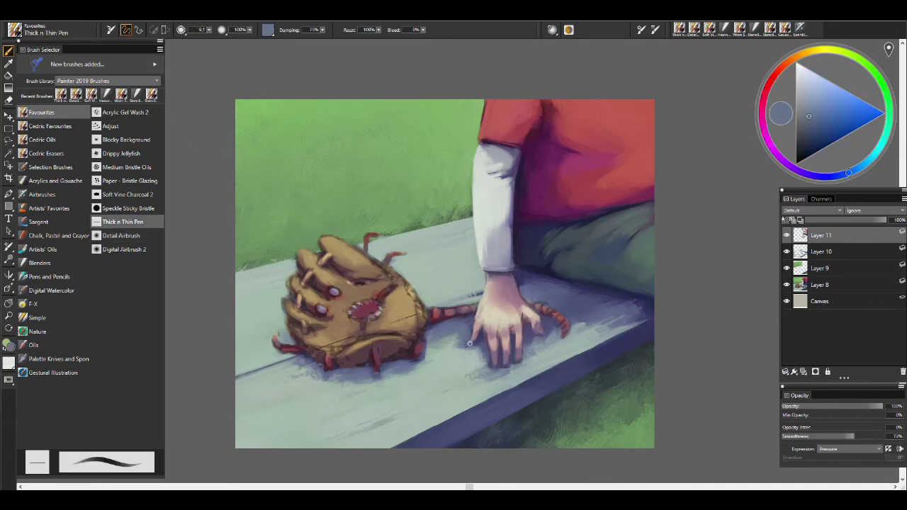
- Model the fingers with light beige skin and bluish grey-violet bench shadows
{"action": "left_click", "coordinate": [488, 329], "text": "alt"}
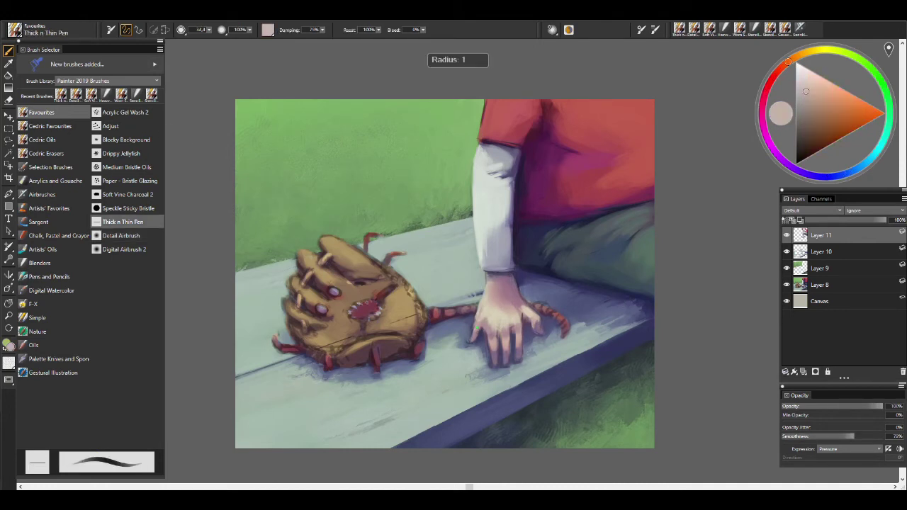
{"action": "left_click", "coordinate": [477, 329], "text": "alt"}
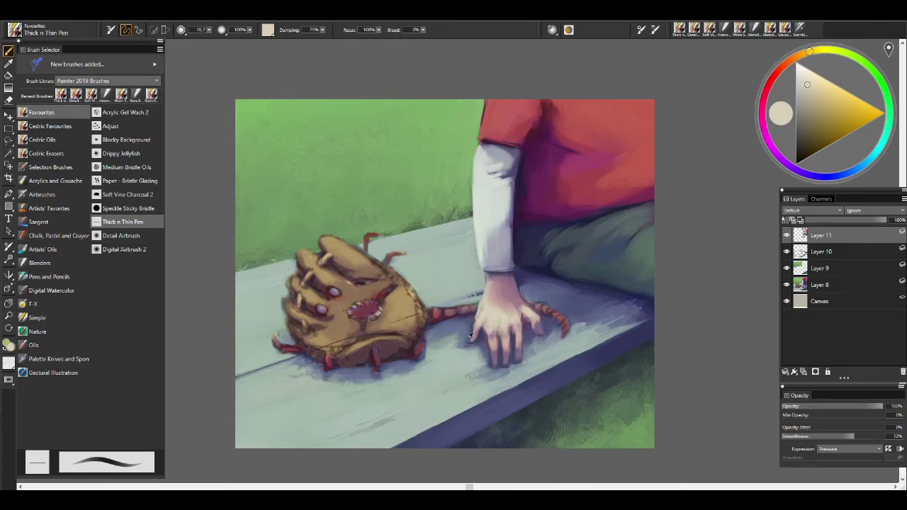
{"action": "left_click", "coordinate": [467, 340], "text": "alt"}
{"action": "left_click", "coordinate": [466, 336], "text": "alt"}
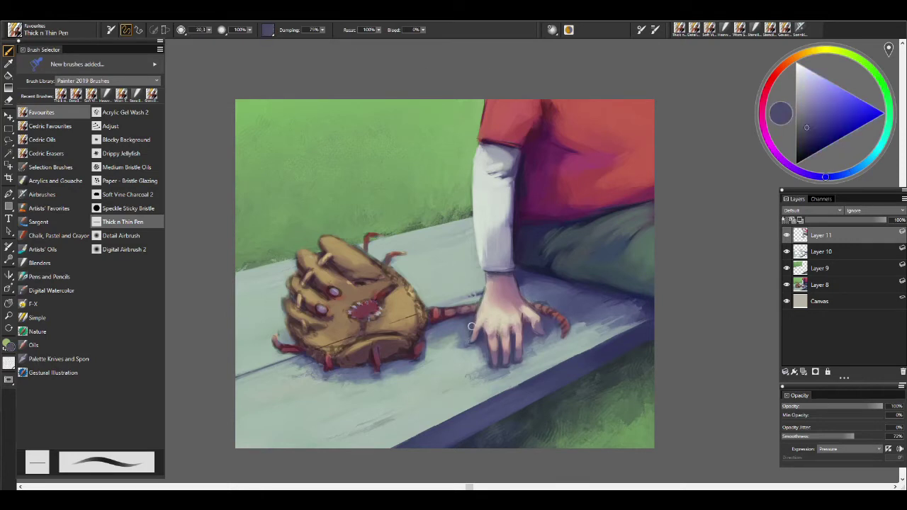
{"action": "left_click", "coordinate": [485, 329], "text": "alt"}
{"action": "left_click", "coordinate": [484, 331], "text": "alt"}
{"action": "left_click", "coordinate": [474, 340], "text": "alt"}
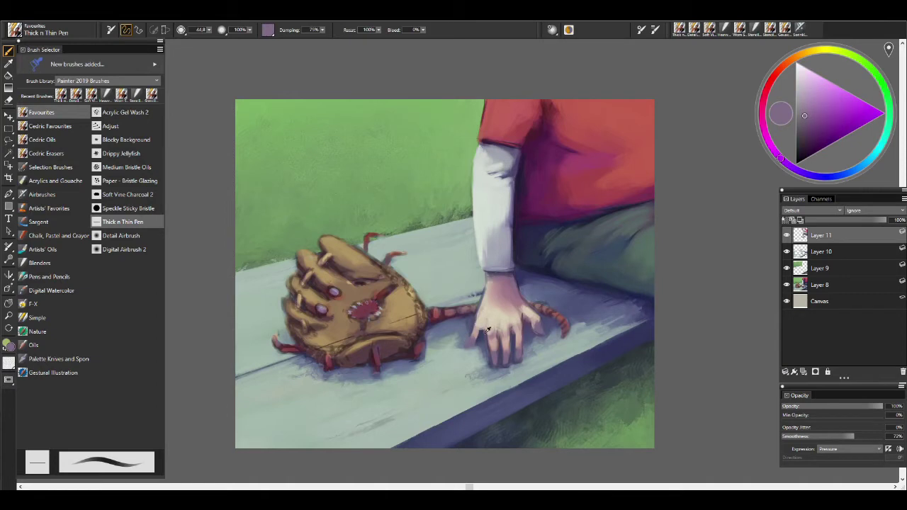
{"action": "left_click", "coordinate": [487, 331], "text": "alt"}
{"action": "left_click", "coordinate": [484, 330], "text": "alt"}
{"action": "left_click", "coordinate": [480, 332], "text": "alt"}
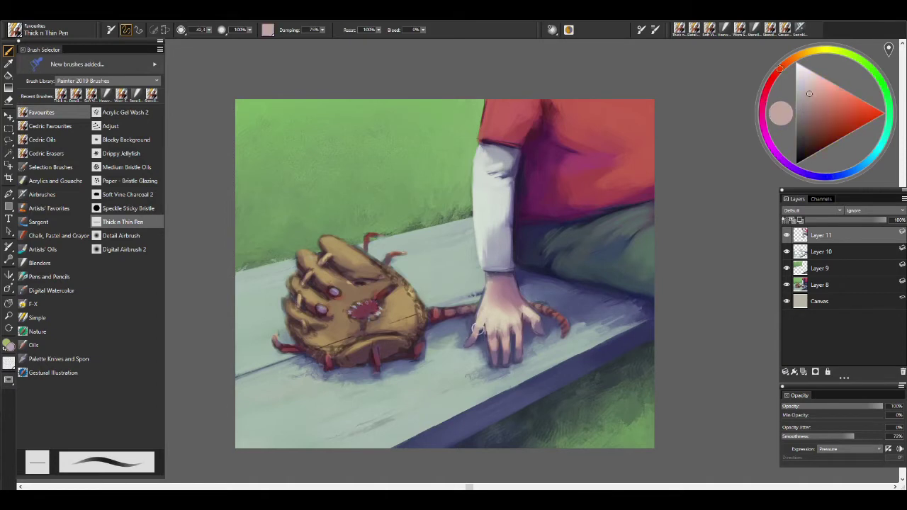
{"action": "left_click", "coordinate": [476, 334], "text": "alt"}
{"action": "left_click", "coordinate": [472, 335], "text": "alt"}
- Add dark grey-violet shadows and light beige highlights, preparing a dark tone for finger gaps
{"action": "left_click", "coordinate": [495, 352], "text": "alt"}
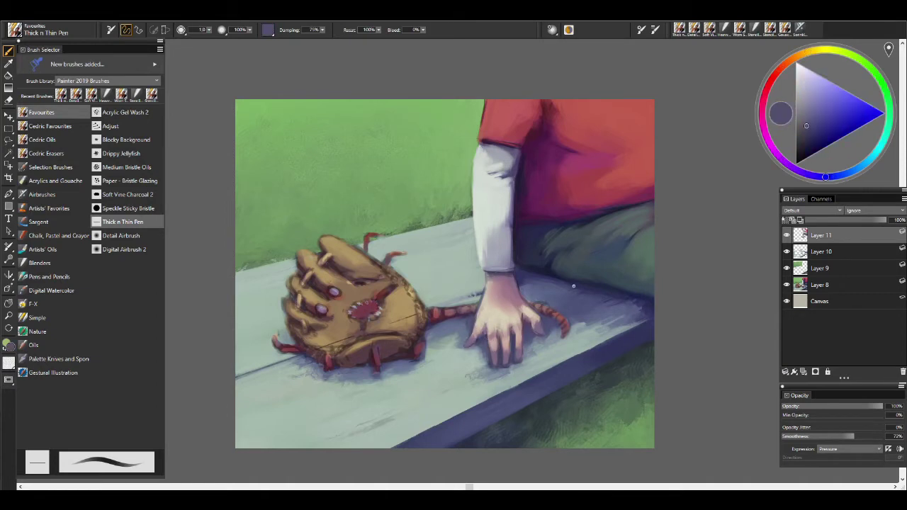
{"action": "left_click", "coordinate": [536, 328], "text": "alt"}
{"action": "left_click", "coordinate": [522, 288], "text": "alt"}
{"action": "left_click", "coordinate": [527, 292], "text": "alt"}
{"action": "left_click", "coordinate": [527, 293], "text": "alt"}
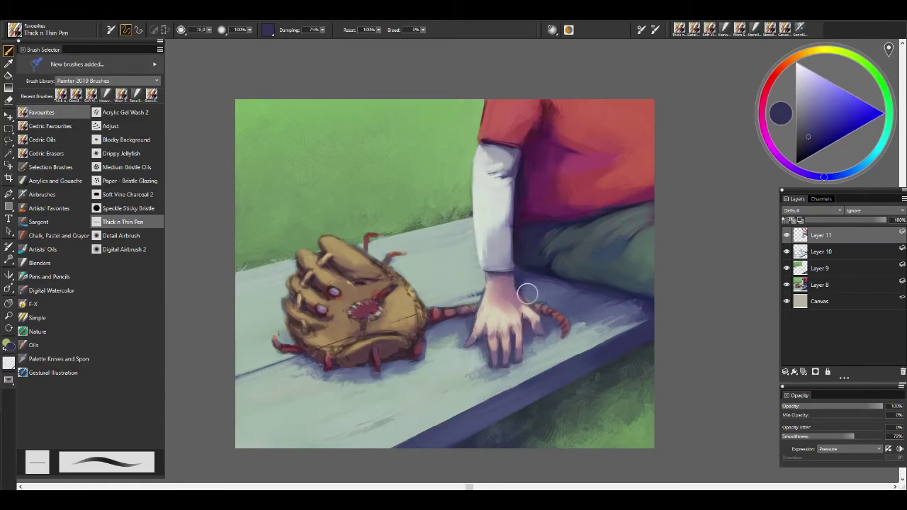
{"action": "left_click", "coordinate": [527, 292], "text": "alt"}
{"action": "left_click", "coordinate": [514, 297], "text": "alt"}
{"action": "left_click", "coordinate": [524, 318], "text": "alt"}
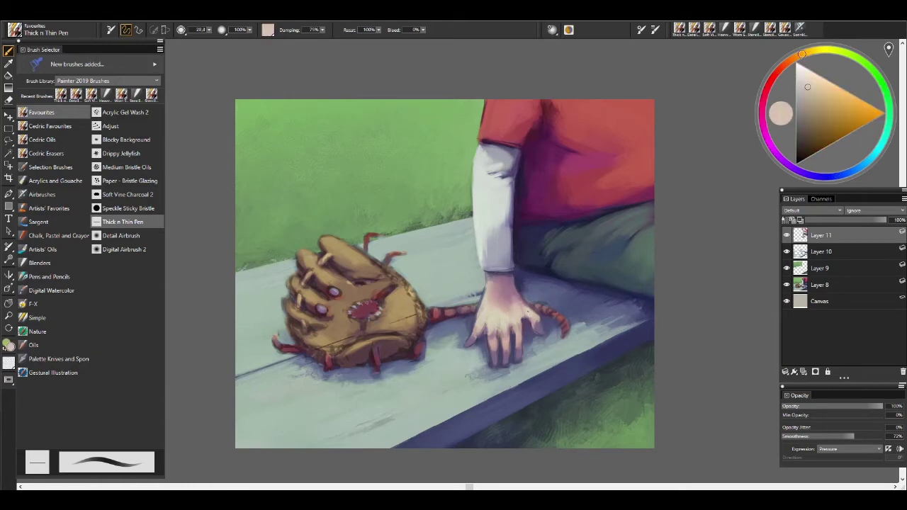
{"action": "scroll", "coordinate": [525, 340], "scroll_direction": "up", "scroll_amount": 2}
{"action": "left_click", "coordinate": [534, 295], "text": "alt"}
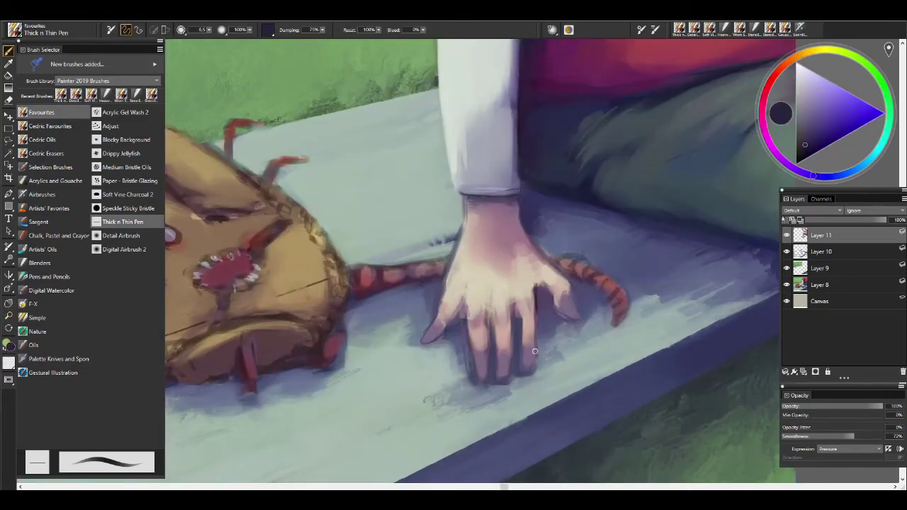
- Paint a dark line between two fingers, then sample light pink and lavender hand tones
{"action": "left_click_drag", "start_coordinate": [520, 311], "coordinate": [522, 347]}
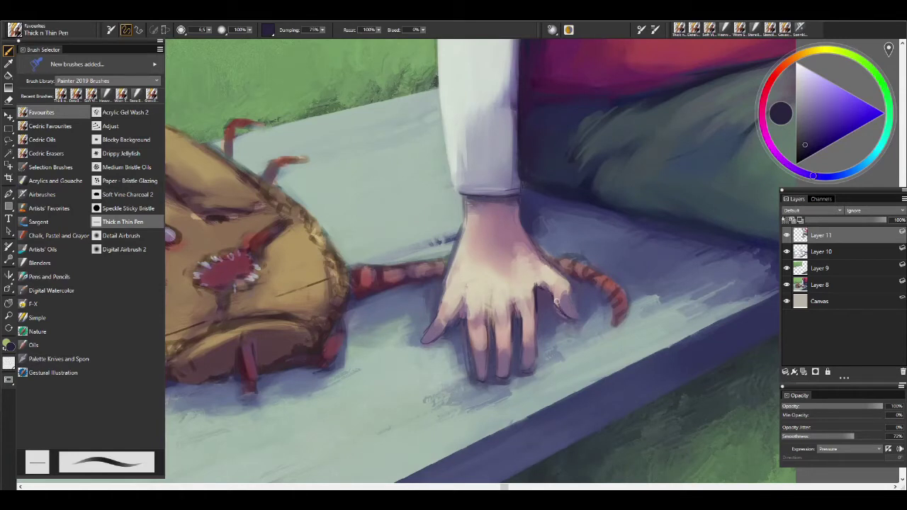
{"action": "left_click", "coordinate": [567, 312], "text": "alt"}
{"action": "key", "text": "bracketright"}
{"action": "key", "text": "bracketright"}
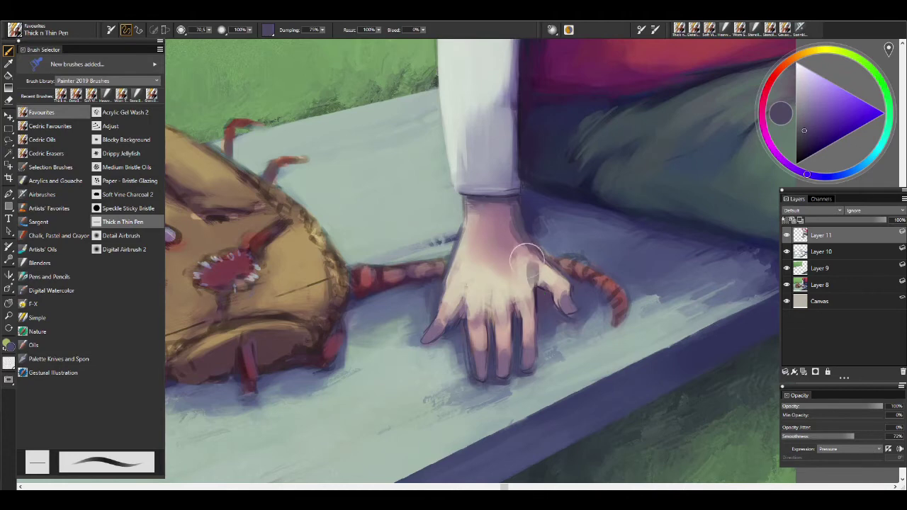
{"action": "left_click", "coordinate": [526, 257], "text": "alt"}
{"action": "key", "text": "bracketleft"}
{"action": "key", "text": "bracketleft"}
{"action": "left_click", "coordinate": [489, 312], "text": "alt"}
{"action": "left_click", "coordinate": [448, 320], "text": "alt"}
{"action": "left_click", "coordinate": [456, 314], "text": "alt"}
- Check the whole painting, then zoom back on the hand and pick up light beige skin tones
{"action": "key", "text": "ctrl+alt+0"}
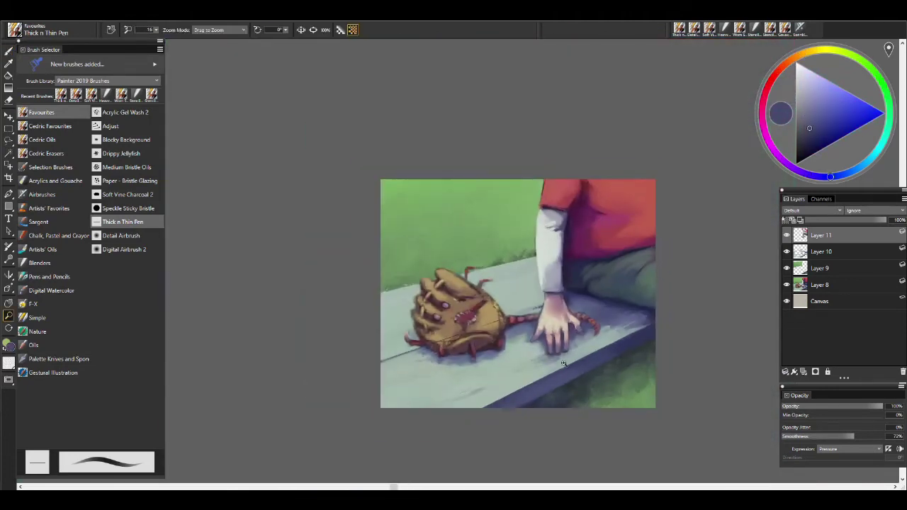
{"action": "left_click", "coordinate": [588, 351]}
{"action": "left_click", "coordinate": [583, 302], "text": "alt"}
{"action": "left_click", "coordinate": [584, 302], "text": "alt"}
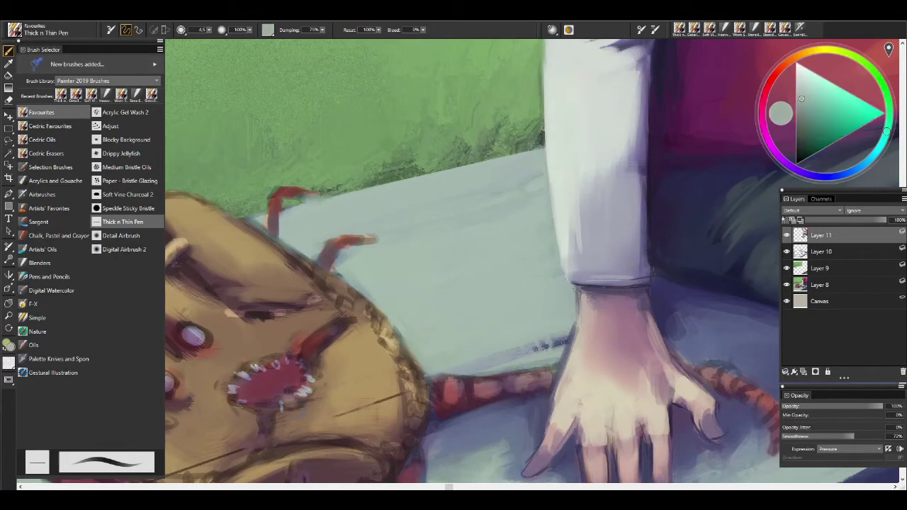
{"action": "left_click", "coordinate": [561, 358], "text": "alt"}
{"action": "left_click", "coordinate": [562, 360], "text": "alt"}
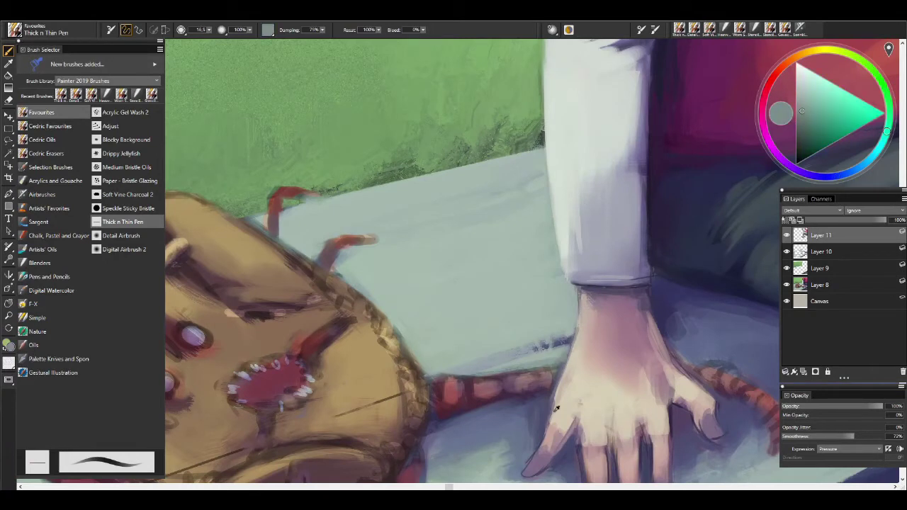
{"action": "left_click", "coordinate": [537, 457], "text": "alt"}
{"action": "left_click", "coordinate": [537, 457], "text": "alt"}
- Paint short strokes across the fingers using blue-grey and lighter hand tones
{"action": "left_click", "coordinate": [588, 324], "text": "alt"}
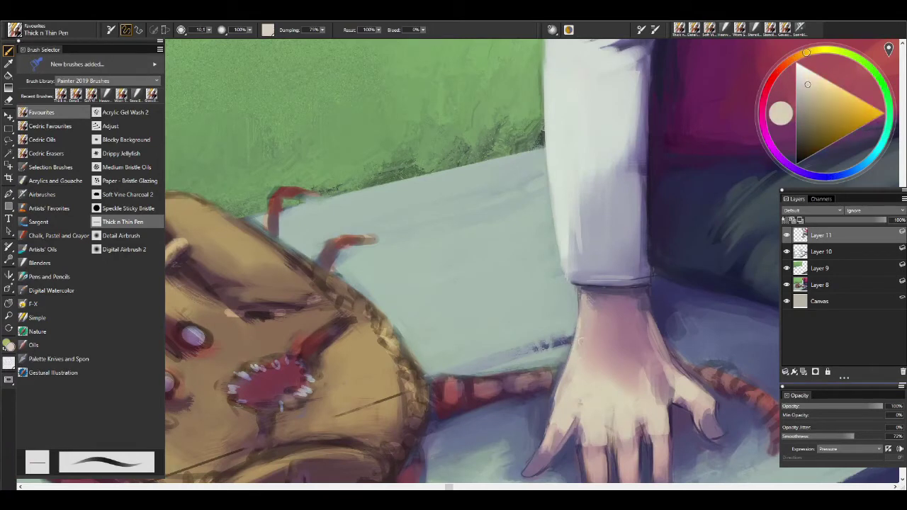
{"action": "left_click", "coordinate": [581, 340], "text": "alt"}
{"action": "left_click", "coordinate": [568, 352], "text": "alt"}
{"action": "left_click", "coordinate": [568, 354], "text": "alt"}
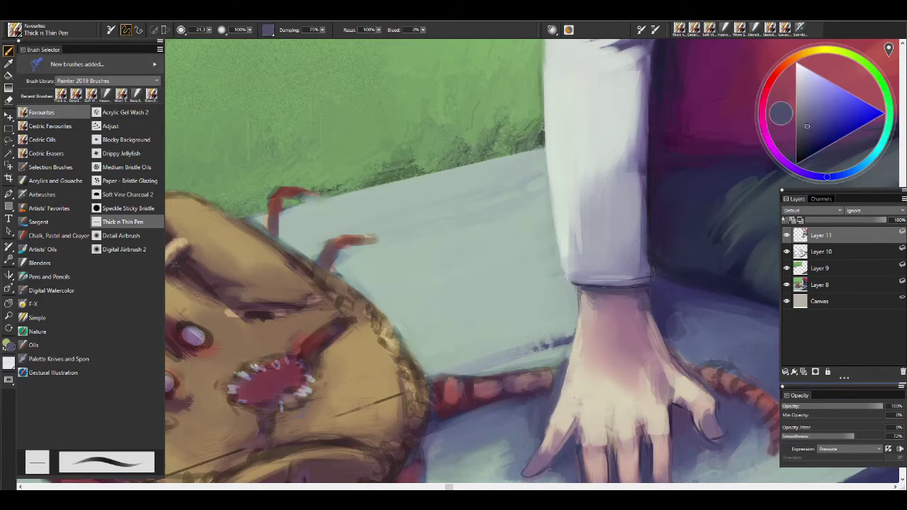
{"action": "left_click_drag", "start_coordinate": [565, 440], "coordinate": [648, 443]}
- Add light beige skin strokes on the fingers
{"action": "key", "text": "ctrl+minus"}
{"action": "key", "text": "ctrl+equal"}
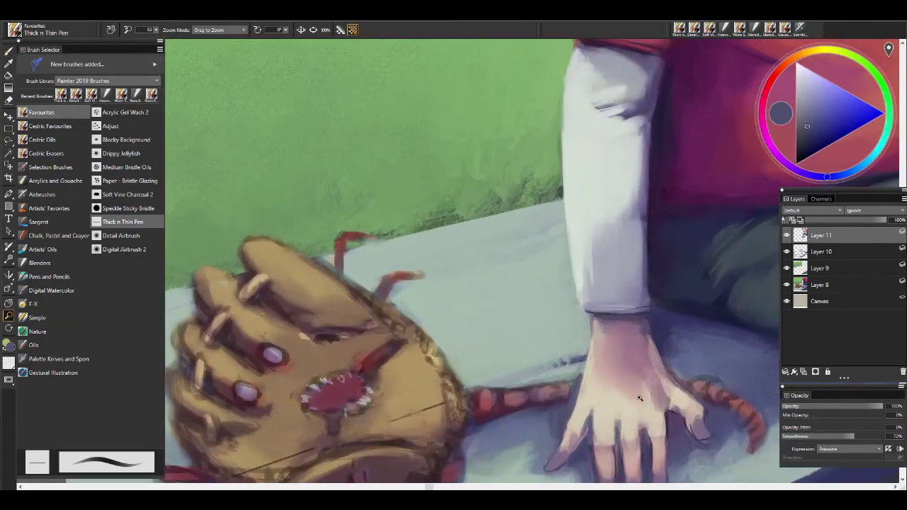
{"action": "left_click", "coordinate": [628, 427], "text": "alt"}
{"action": "left_click", "coordinate": [589, 419], "text": "alt"}
{"action": "left_click", "coordinate": [628, 427], "text": "alt"}
{"action": "left_click_drag", "start_coordinate": [553, 432], "coordinate": [581, 459]}
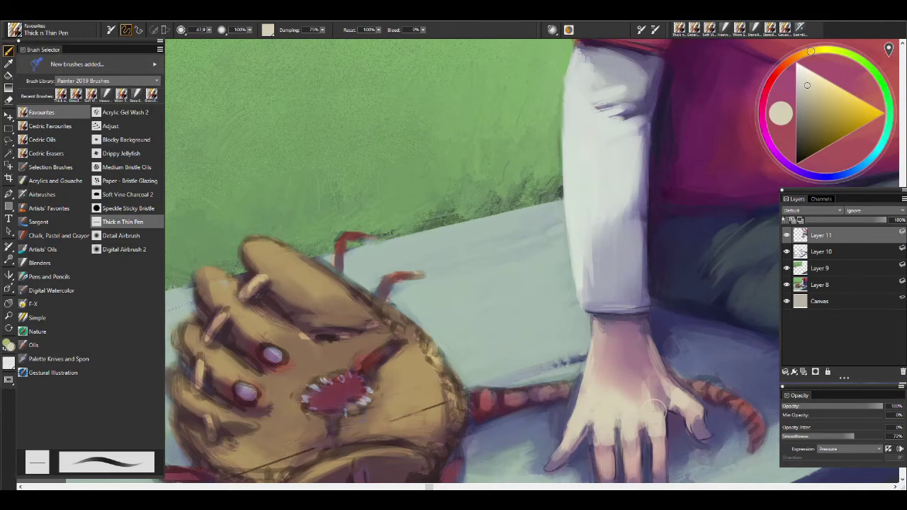
- Shade near the thumb with blue-grey bench shadow and dark purple tones
{"action": "key", "text": "ctrl+minus"}
{"action": "left_click", "coordinate": [573, 386]}
{"action": "left_click", "coordinate": [559, 330], "text": "alt"}
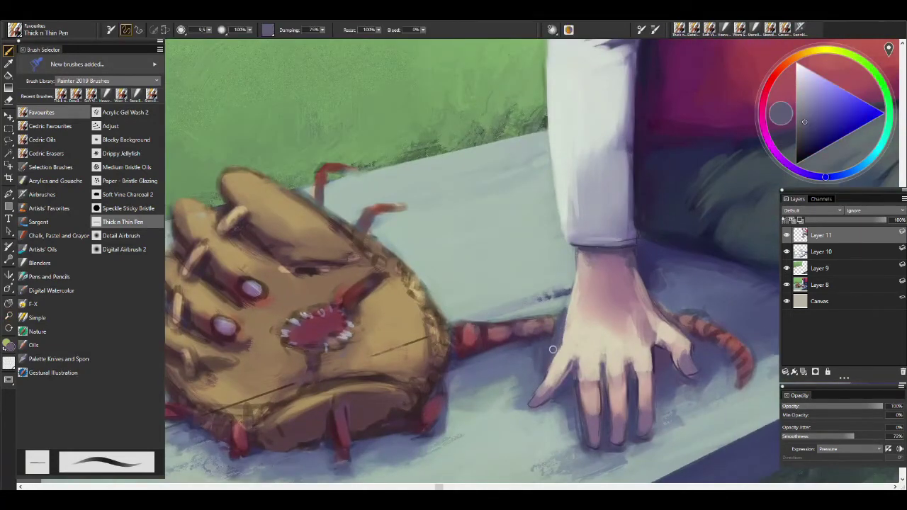
{"action": "left_click", "coordinate": [551, 352], "text": "alt"}
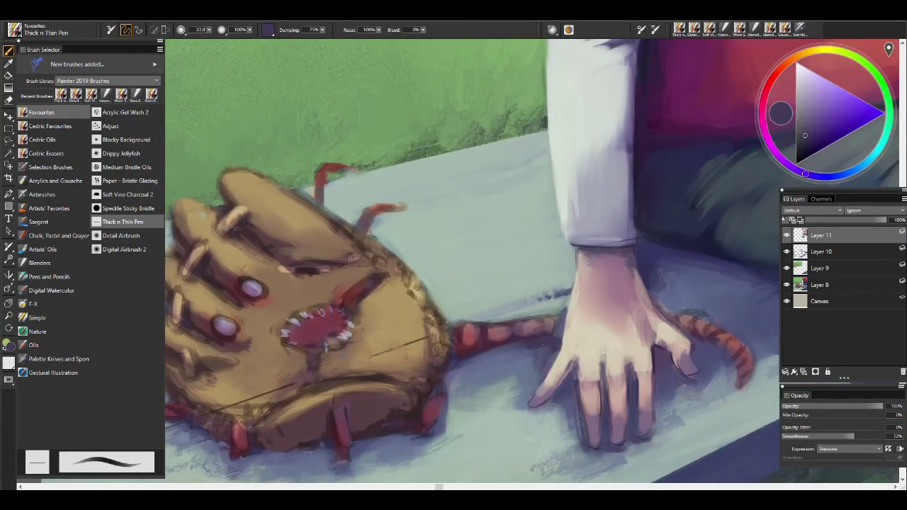
{"action": "left_click", "coordinate": [523, 361], "text": "alt"}
{"action": "left_click", "coordinate": [553, 351], "text": "alt"}
{"action": "left_click_drag", "start_coordinate": [551, 346], "coordinate": [563, 360]}
- Add light grey strokes on the fingers and dark blue-grey strokes near the wrist
{"action": "left_click", "coordinate": [560, 400], "text": "alt"}
{"action": "left_click_drag", "start_coordinate": [545, 397], "coordinate": [570, 410]}
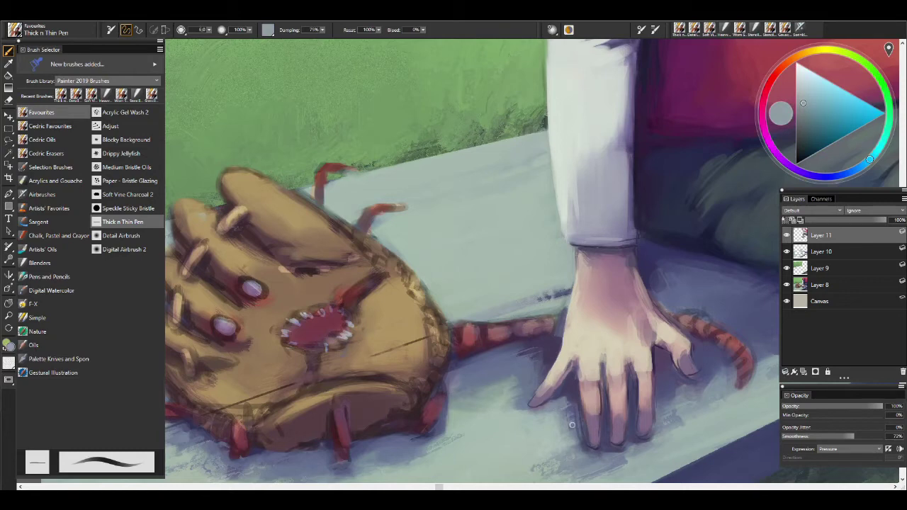
{"action": "left_click", "coordinate": [527, 356], "text": "alt"}
{"action": "left_click", "coordinate": [561, 306], "text": "alt"}
{"action": "left_click", "coordinate": [561, 305], "text": "alt"}
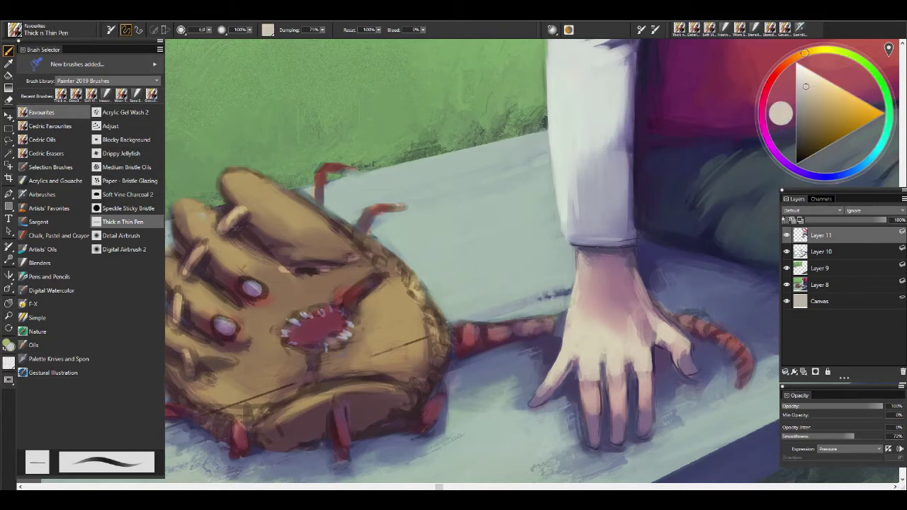
{"action": "left_click", "coordinate": [632, 242], "text": "alt"}
{"action": "left_click_drag", "start_coordinate": [573, 280], "coordinate": [557, 368]}
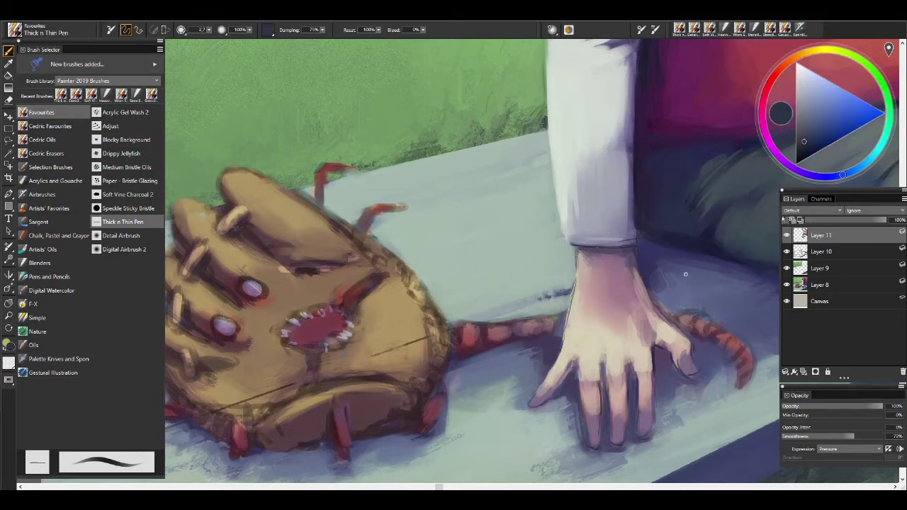
- Zoom out to fit the whole painting in the window for review, then return to the brush
{"action": "key", "text": "m"}
{"action": "left_click", "coordinate": [709, 397], "text": "alt"}
{"action": "key", "text": "ctrl+0"}
{"action": "key", "text": "b"}
{"action": "scroll", "coordinate": [382, 279], "scroll_direction": "up", "scroll_amount": 3}
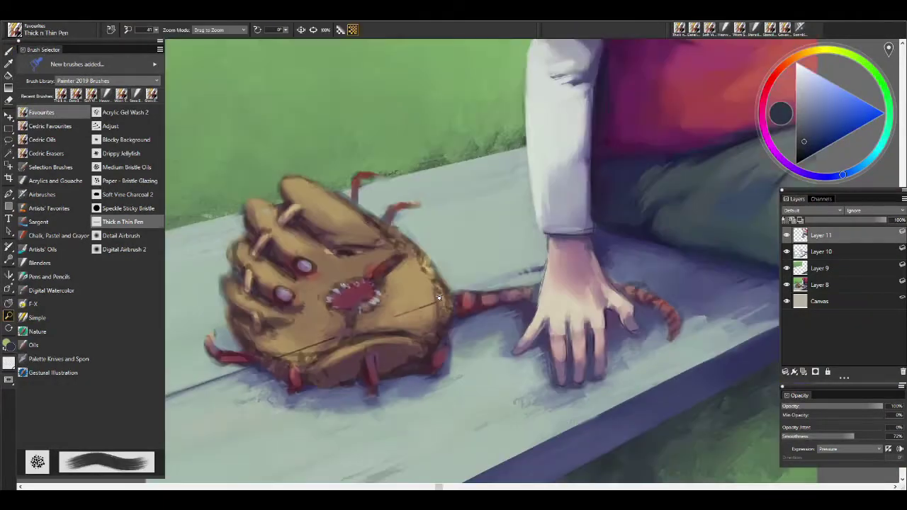
- Add a new layer and switch to the Soft Vine Charcoal 2 brush, sampling glove colours
{"action": "key", "text": "ctrl+shift+n"}
{"action": "left_click", "coordinate": [346, 122], "text": "alt"}
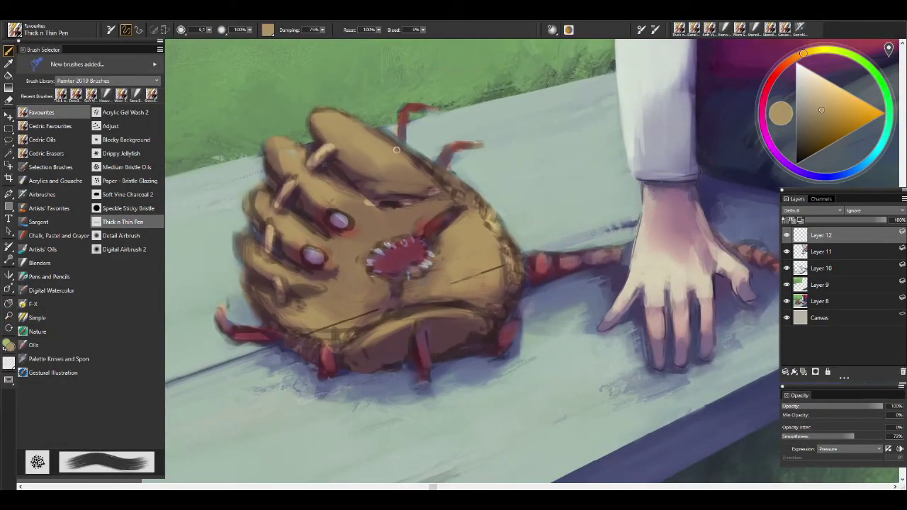
{"action": "key", "text": "/"}
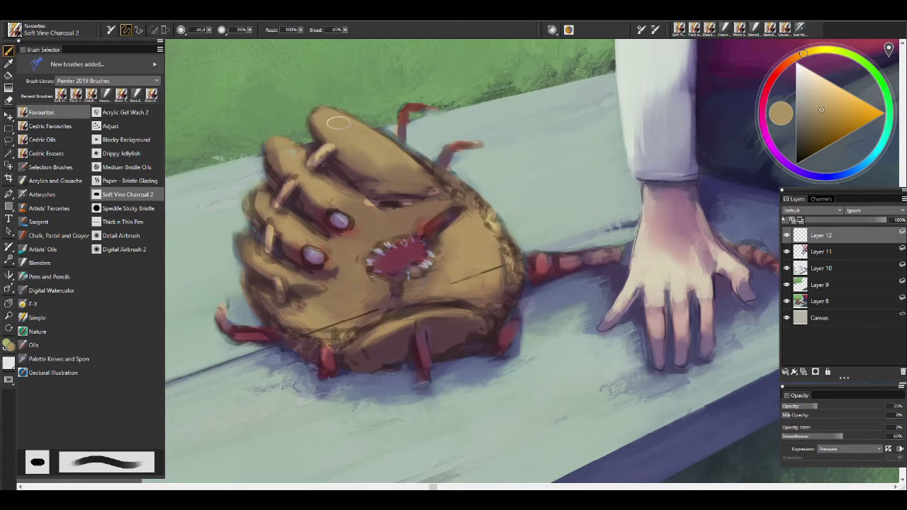
{"action": "key", "text": "bracketleft"}
{"action": "key", "text": "bracketleft"}
{"action": "key", "text": "bracketleft"}
{"action": "key", "text": "bracketleft"}
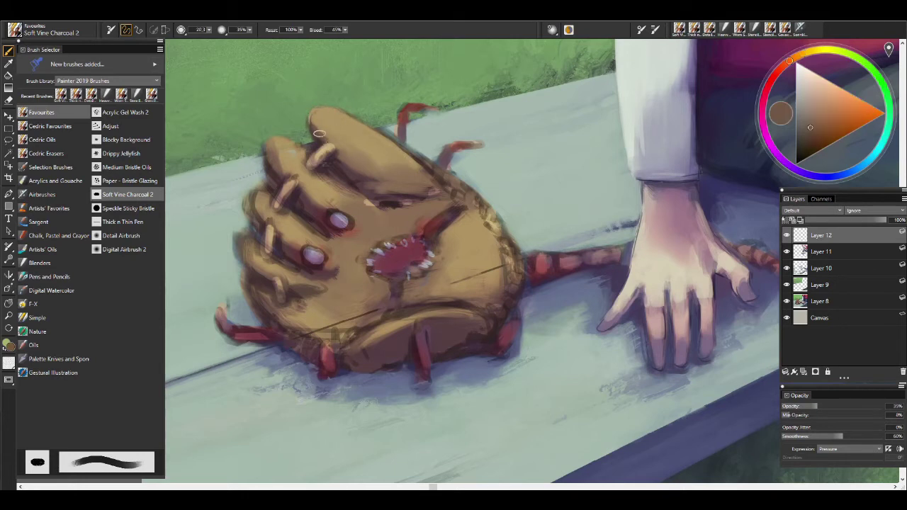
{"action": "left_click", "coordinate": [305, 120], "text": "alt"}
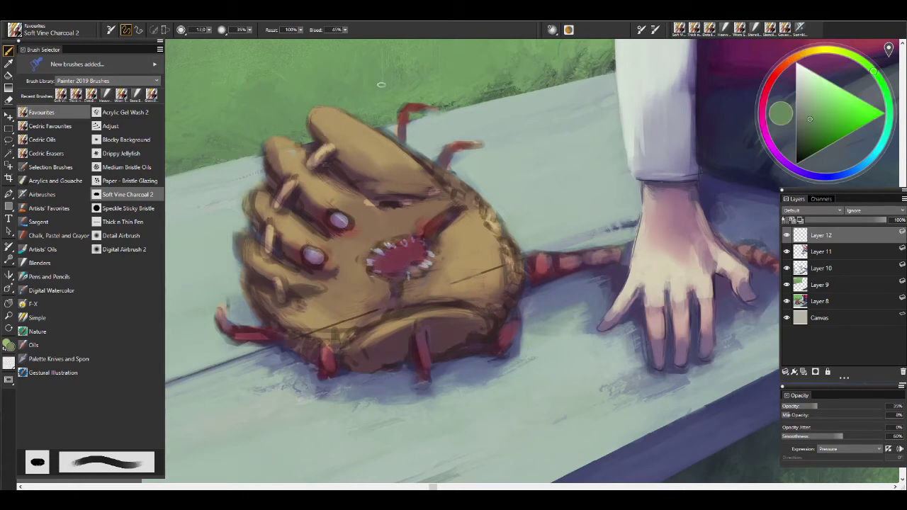
{"action": "key", "text": "bracketright"}
{"action": "key", "text": "bracketright"}
{"action": "left_click", "coordinate": [357, 167], "text": "alt"}
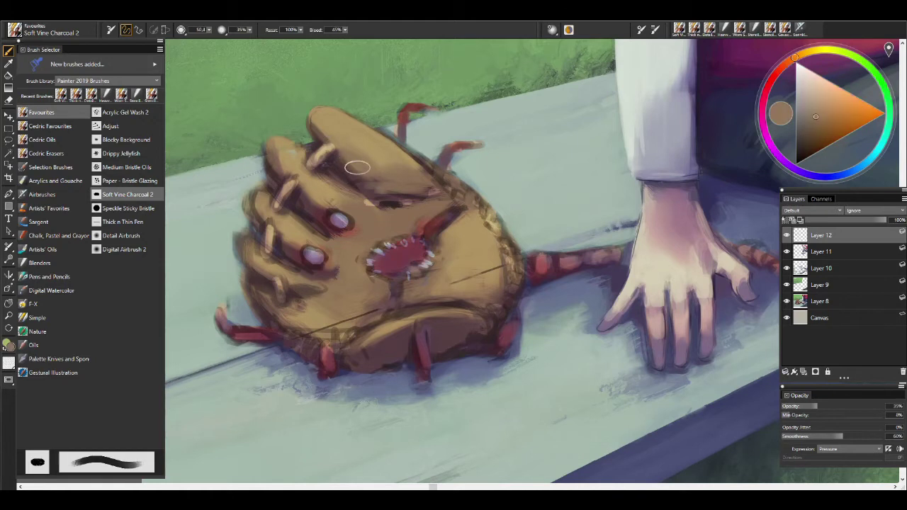
{"action": "key", "text": "bracketleft"}
{"action": "key", "text": "bracketleft"}
{"action": "key", "text": "bracketleft"}
- Paint light tan below the glove's dark line and a thin stroke along its lower edge
{"action": "left_click", "coordinate": [338, 147], "text": "alt"}
{"action": "left_click", "coordinate": [328, 158], "text": "alt"}
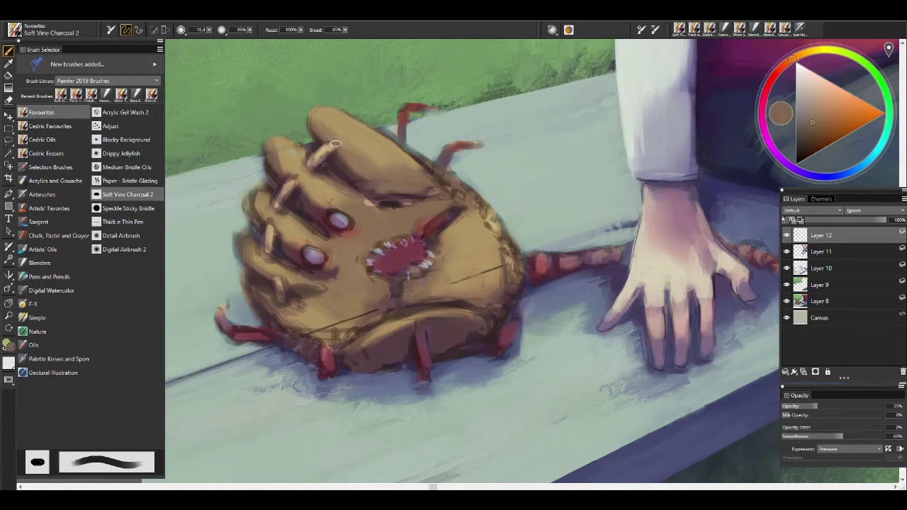
{"action": "left_click", "coordinate": [336, 146], "text": "alt"}
{"action": "key", "text": "bracketright"}
{"action": "key", "text": "bracketright"}
{"action": "key", "text": "bracketright"}
{"action": "key", "text": "bracketright"}
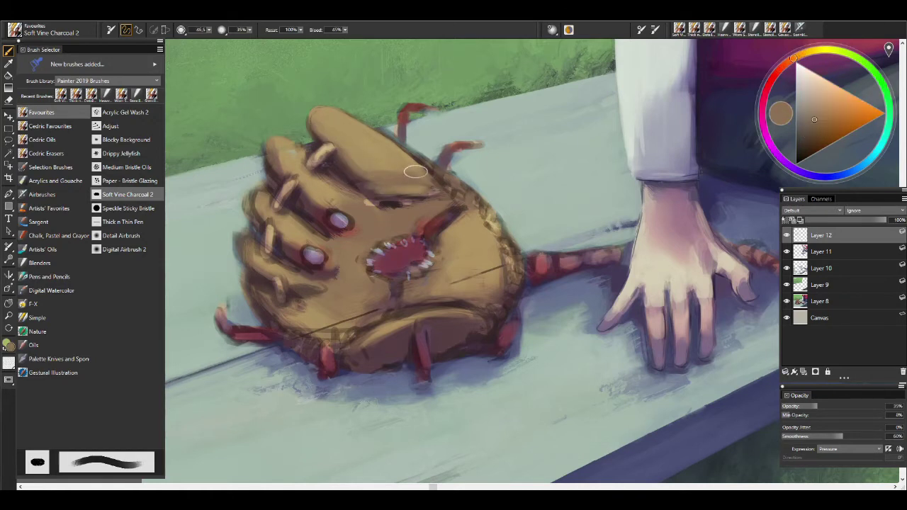
{"action": "left_click", "coordinate": [391, 163], "text": "alt"}
{"action": "key", "text": "bracketright"}
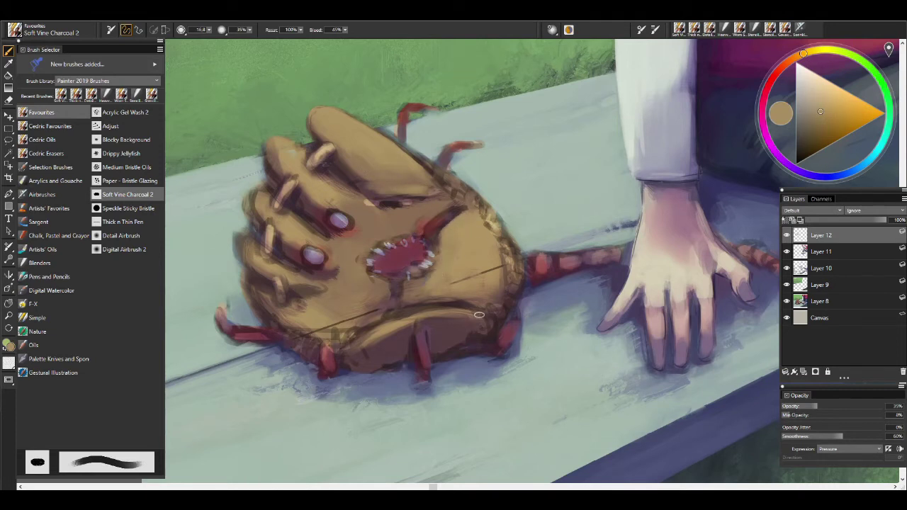
{"action": "left_click_drag", "start_coordinate": [481, 315], "coordinate": [397, 316]}
{"action": "key", "text": "bracketleft"}
{"action": "key", "text": "bracketleft"}
{"action": "key", "text": "bracketleft"}
{"action": "mouse_move", "coordinate": [482, 312]}
{"action": "left_mouse_down"}
{"action": "mouse_move", "coordinate": [425, 302]}
{"action": "mouse_move", "coordinate": [351, 333]}
{"action": "left_mouse_up"}
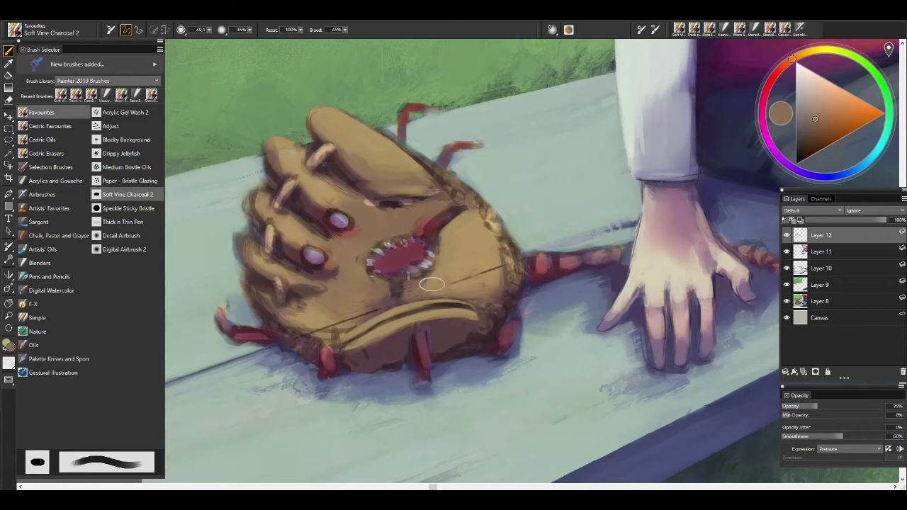
{"action": "key", "text": "bracketright"}
{"action": "key", "text": "bracketright"}
{"action": "key", "text": "bracketright"}
- Paint pale white highlights on both of the monster's eyes
{"action": "key", "text": "bracketleft"}
{"action": "key", "text": "bracketleft"}
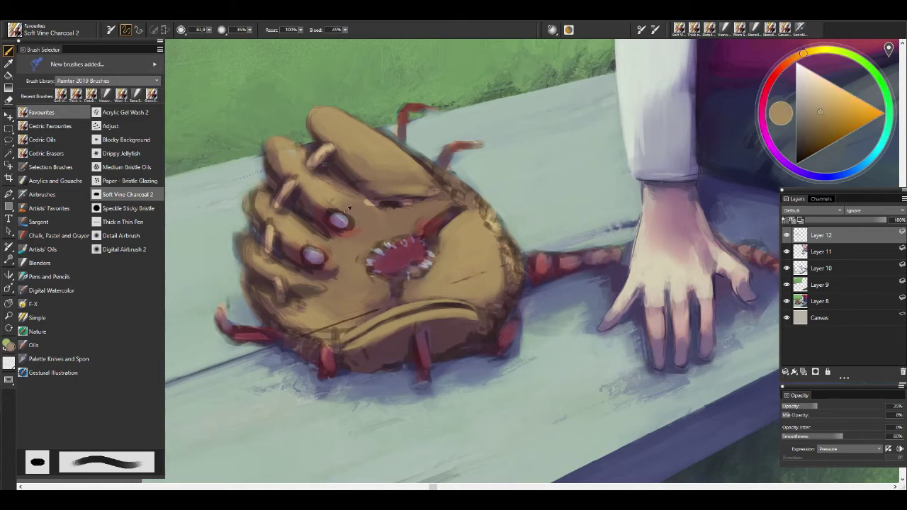
{"action": "left_click", "coordinate": [342, 218], "text": "alt"}
{"action": "left_click_drag", "start_coordinate": [336, 223], "coordinate": [344, 217]}
{"action": "left_click_drag", "start_coordinate": [311, 257], "coordinate": [316, 250]}
- Paint a broad light tan stroke across the top finger and upper band
{"action": "left_click", "coordinate": [315, 254], "text": "alt"}
{"action": "key", "text": "bracketleft"}
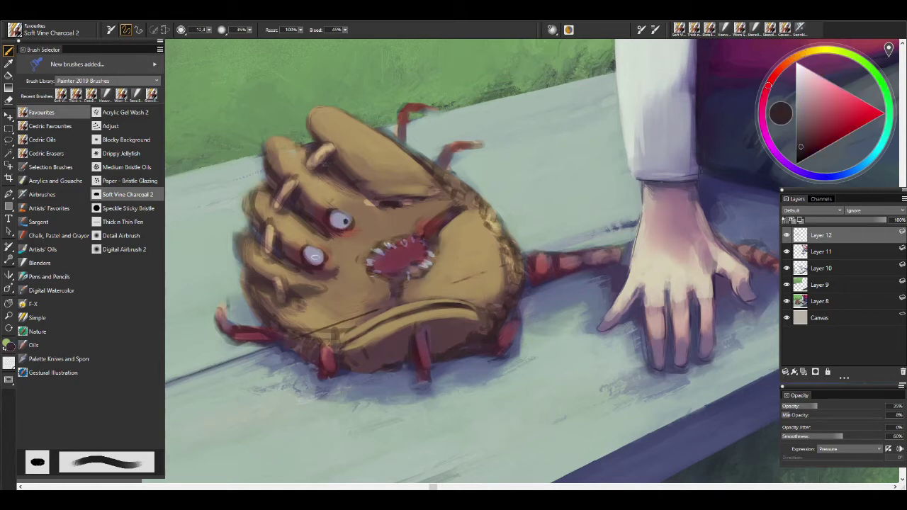
{"action": "left_click", "coordinate": [374, 233], "text": "alt"}
{"action": "key", "text": "bracketright"}
{"action": "key", "text": "bracketright"}
{"action": "key", "text": "bracketleft"}
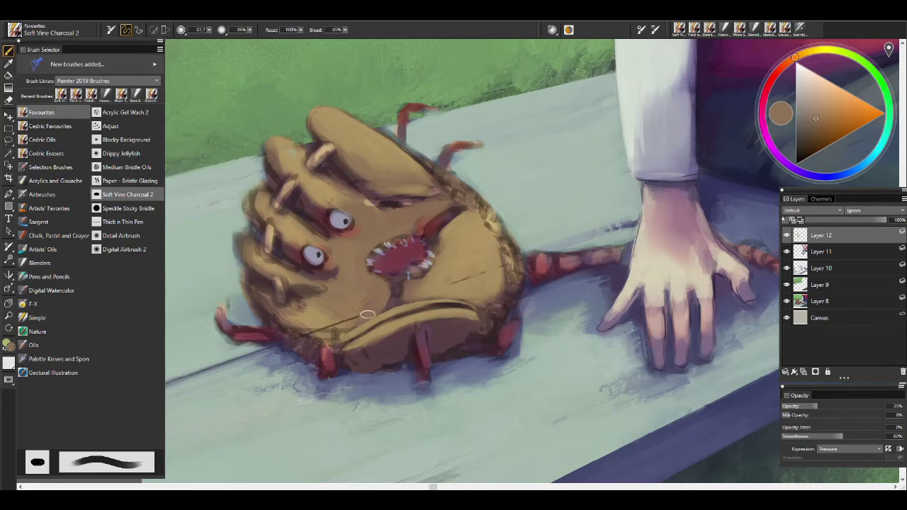
{"action": "left_click", "coordinate": [425, 220], "text": "alt"}
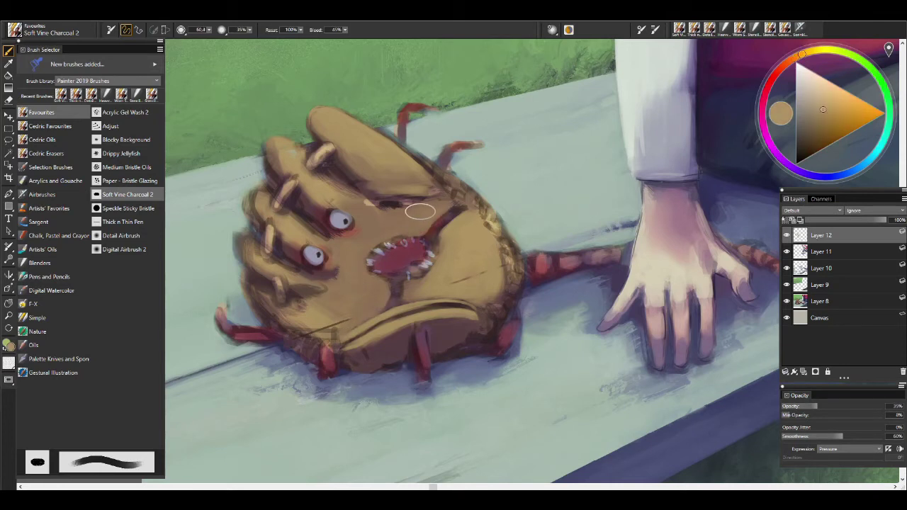
{"action": "key", "text": "bracketright"}
{"action": "key", "text": "bracketright"}
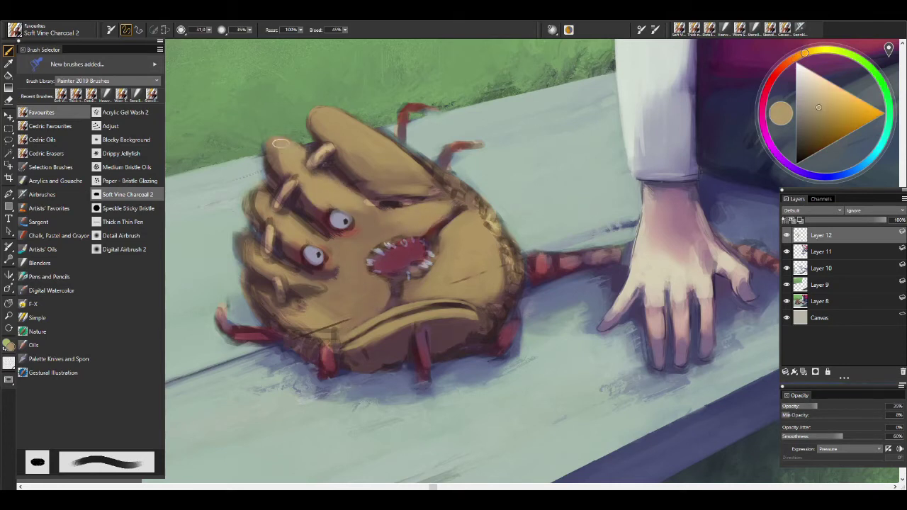
{"action": "mouse_move", "coordinate": [282, 161]}
{"action": "left_mouse_down"}
{"action": "mouse_move", "coordinate": [351, 212]}
{"action": "mouse_move", "coordinate": [419, 206]}
{"action": "left_mouse_up"}
- Cover the dark crease line below the mouth and the lower-left glove with tan
{"action": "left_click", "coordinate": [303, 223], "text": "alt"}
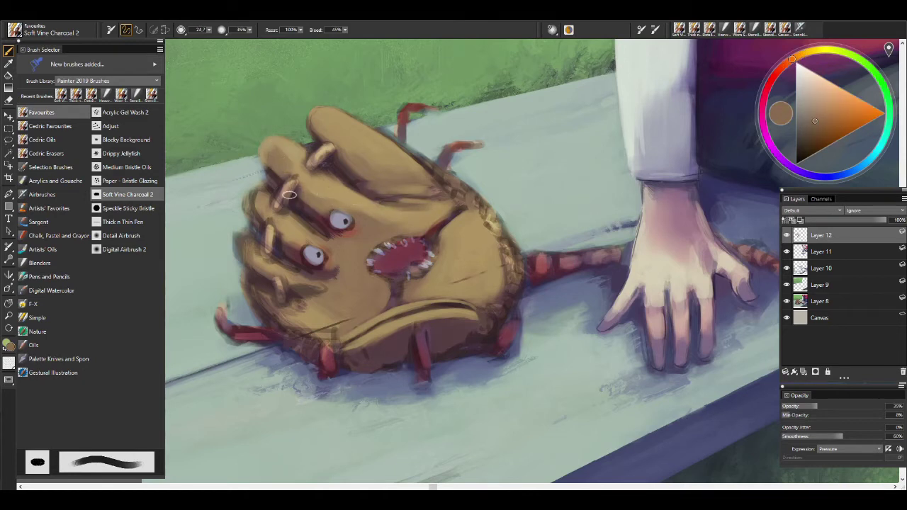
{"action": "left_click", "coordinate": [289, 192], "text": "alt"}
{"action": "left_click_drag", "start_coordinate": [320, 156], "coordinate": [315, 162]}
{"action": "left_click", "coordinate": [307, 167], "text": "alt"}
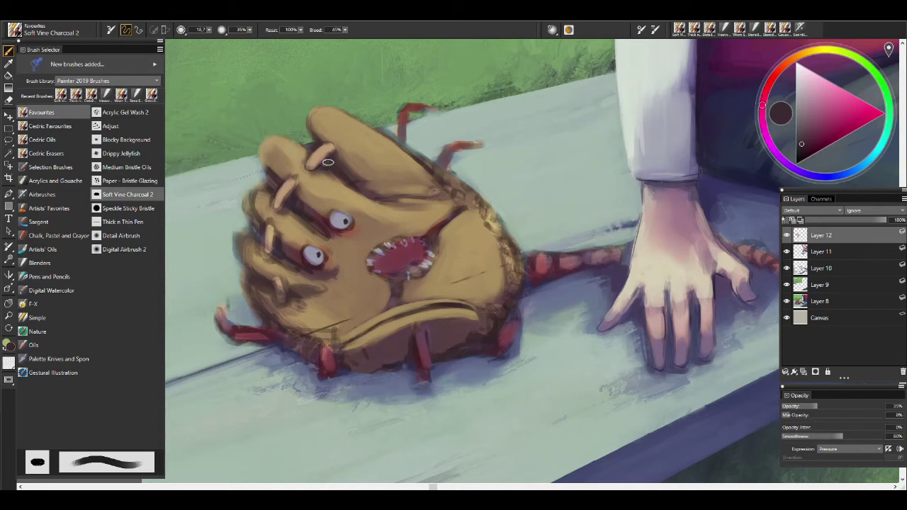
{"action": "left_click", "coordinate": [375, 201], "text": "alt"}
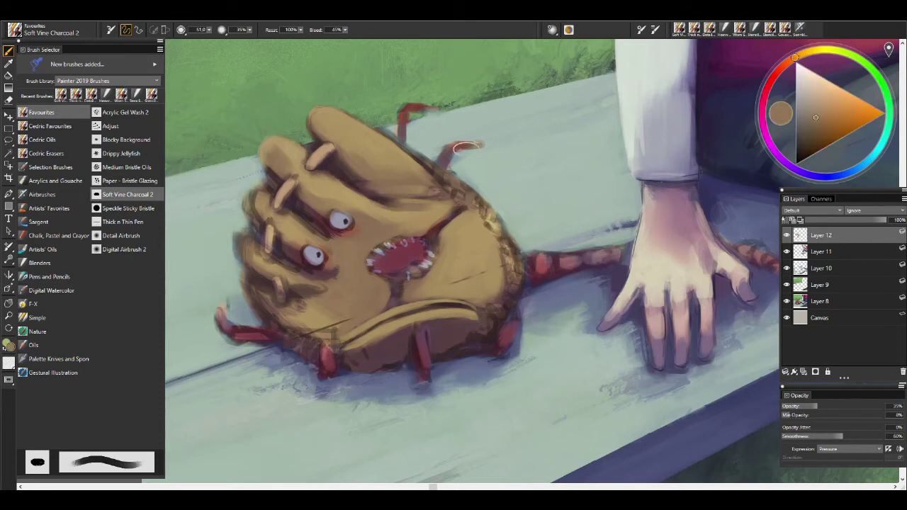
{"action": "left_click", "coordinate": [448, 219], "text": "alt"}
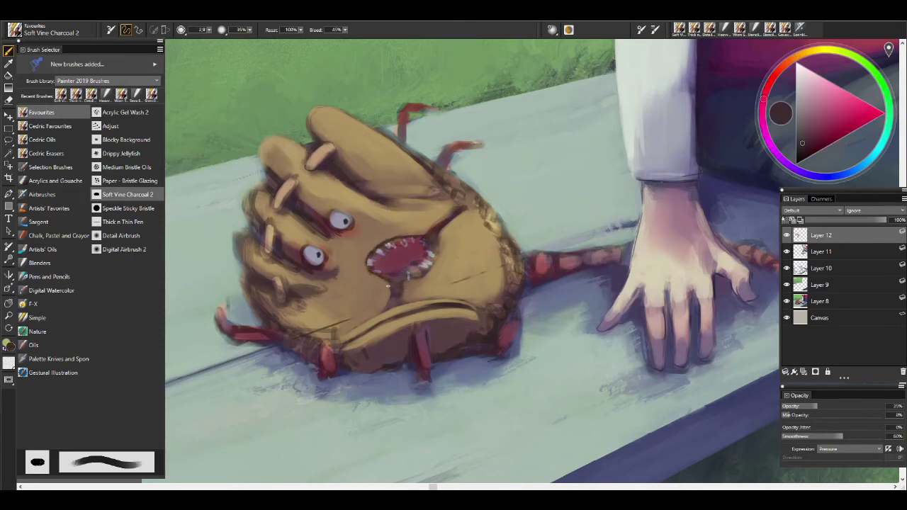
{"action": "left_click", "coordinate": [399, 289], "text": "alt"}
{"action": "left_click", "coordinate": [421, 257], "text": "alt"}
{"action": "left_click", "coordinate": [470, 206], "text": "alt"}
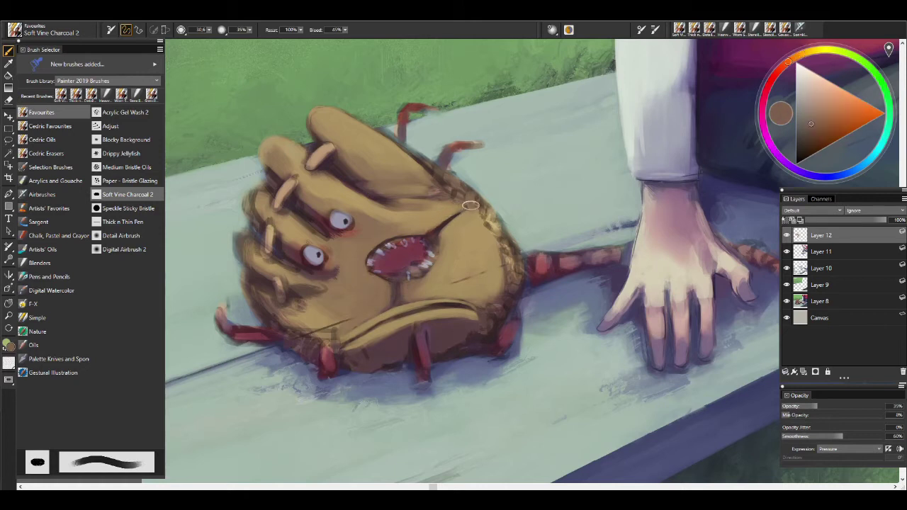
{"action": "left_click", "coordinate": [475, 229], "text": "alt"}
{"action": "mouse_move", "coordinate": [343, 321]}
{"action": "left_mouse_down"}
{"action": "mouse_move", "coordinate": [439, 289]}
{"action": "mouse_move", "coordinate": [397, 297]}
{"action": "left_mouse_up"}
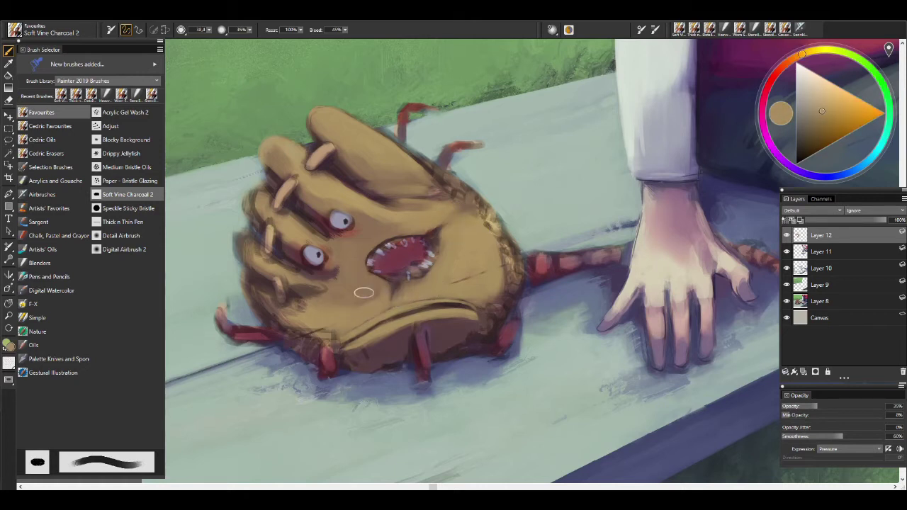
{"action": "key", "text": "bracketleft"}
{"action": "key", "text": "bracketleft"}
{"action": "left_click_drag", "start_coordinate": [327, 319], "coordinate": [291, 329]}
- Touch up the glove's lower-left with tan, sampling nearby tans and bench greys
{"action": "left_click", "coordinate": [336, 205], "text": "alt"}
{"action": "mouse_move", "coordinate": [268, 234]}
{"action": "left_mouse_down"}
{"action": "mouse_move", "coordinate": [284, 257]}
{"action": "mouse_move", "coordinate": [287, 305]}
{"action": "left_mouse_up"}
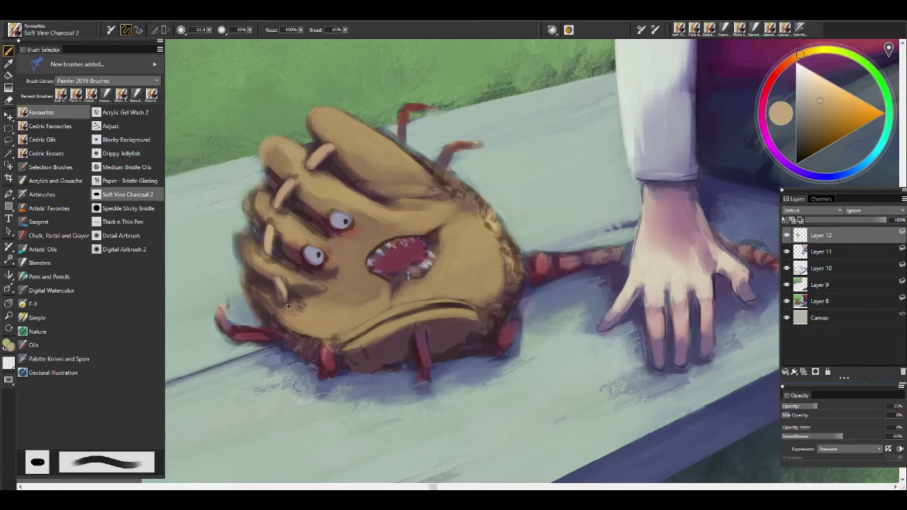
{"action": "left_click", "coordinate": [280, 291], "text": "alt"}
{"action": "key", "text": "bracketright"}
{"action": "key", "text": "bracketright"}
{"action": "left_click", "coordinate": [272, 269], "text": "alt"}
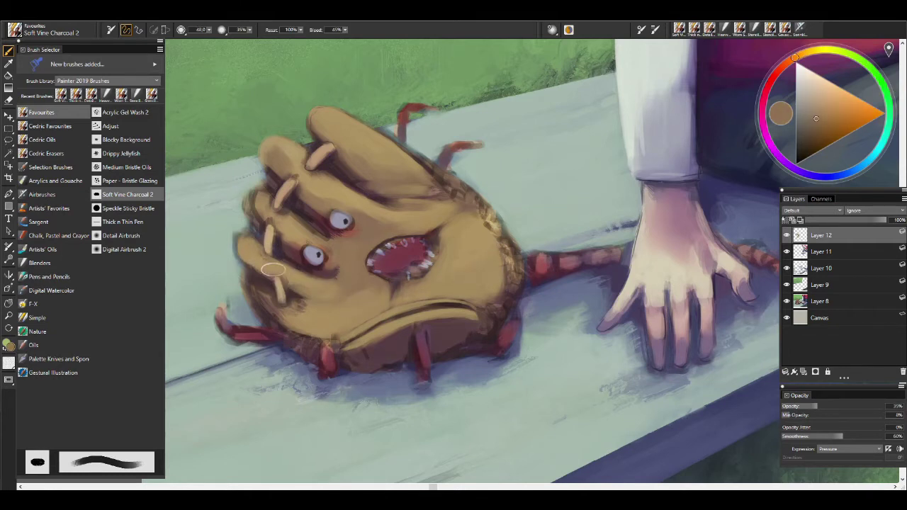
{"action": "key", "text": "bracketright"}
{"action": "left_click", "coordinate": [310, 289], "text": "alt"}
{"action": "left_click", "coordinate": [236, 300], "text": "alt"}
{"action": "left_click", "coordinate": [238, 287], "text": "alt"}
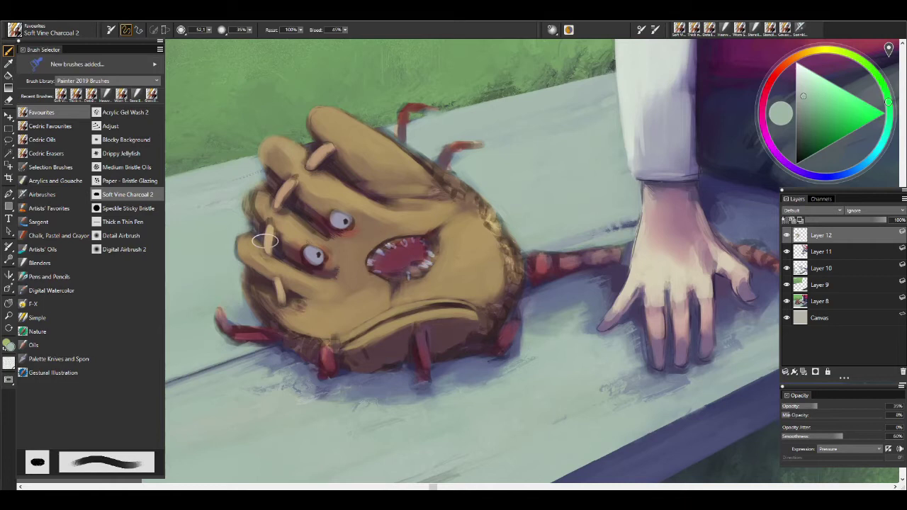
{"action": "left_click", "coordinate": [300, 314], "text": "alt"}
{"action": "key", "text": "bracketleft"}
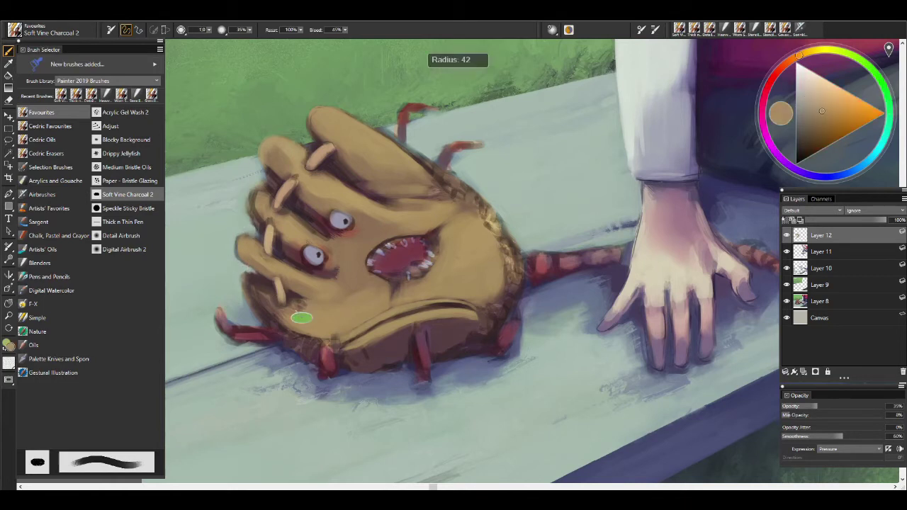
{"action": "left_click", "coordinate": [245, 273], "text": "alt"}
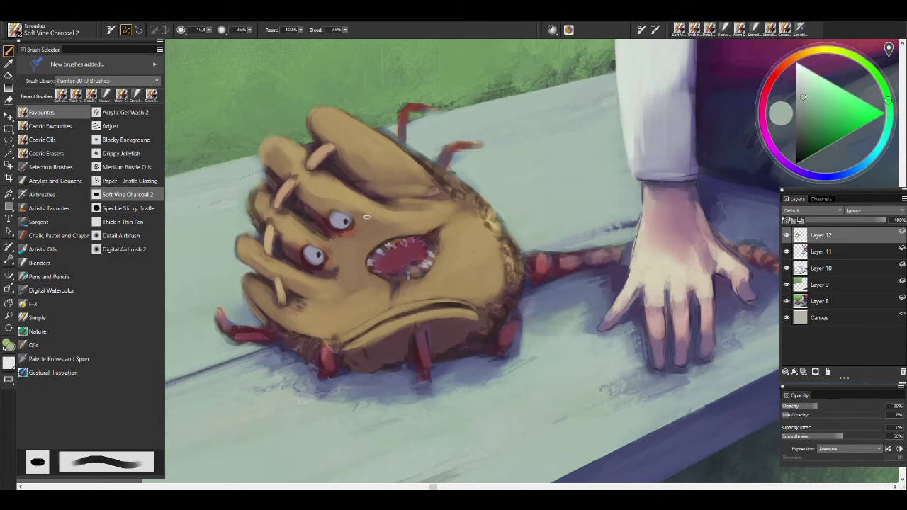
- Paint light tan around the glove monster's mouth
{"action": "left_click", "coordinate": [276, 168], "text": "alt"}
{"action": "key", "text": "bracketleft"}
{"action": "left_click", "coordinate": [348, 357], "text": "alt"}
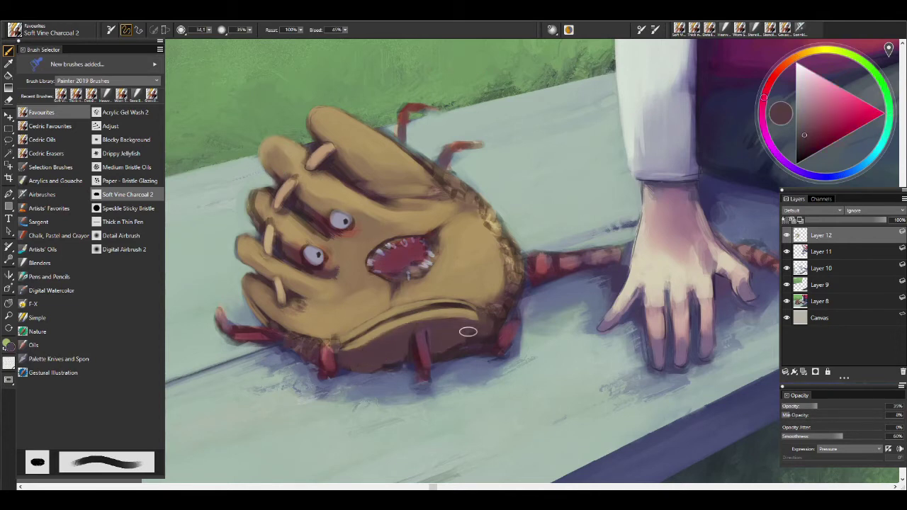
{"action": "key", "text": "bracketright"}
{"action": "key", "text": "bracketright"}
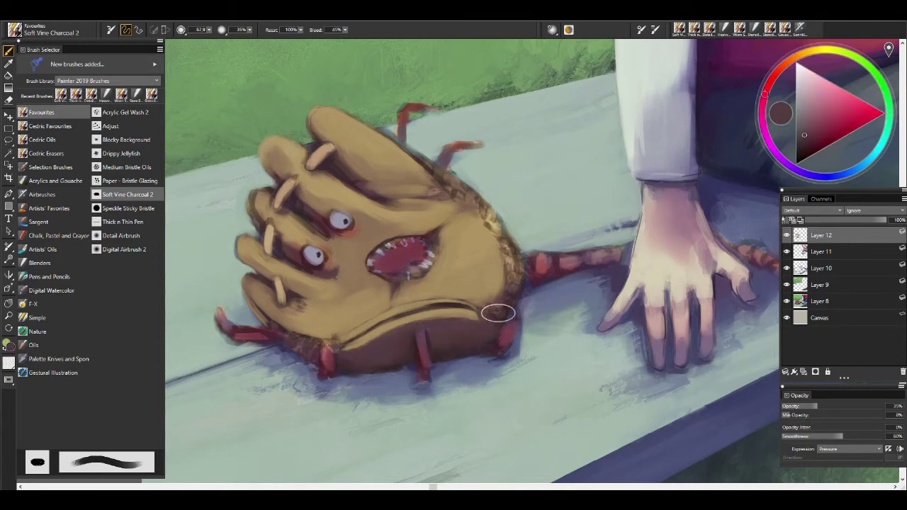
{"action": "left_click", "coordinate": [492, 310], "text": "alt"}
{"action": "left_click", "coordinate": [536, 293], "text": "alt"}
{"action": "key", "text": "bracketright"}
{"action": "key", "text": "bracketright"}
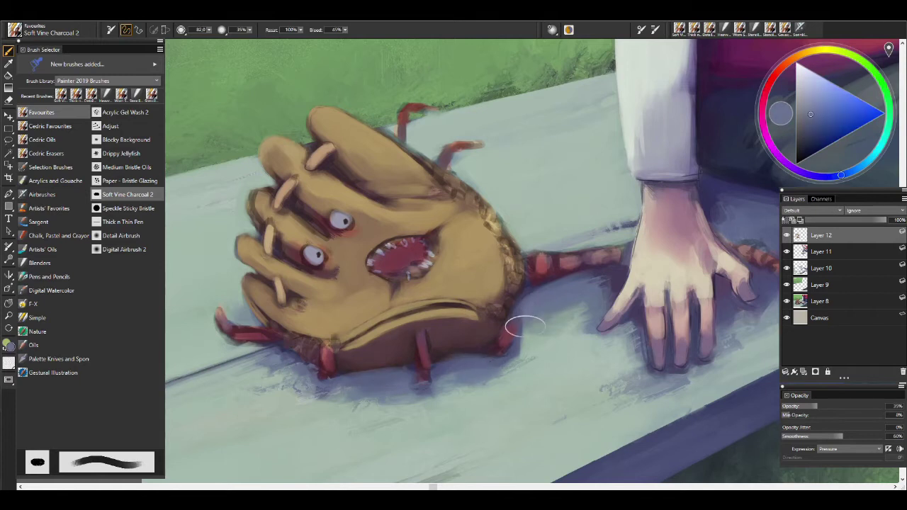
{"action": "left_click", "coordinate": [239, 259], "text": "alt"}
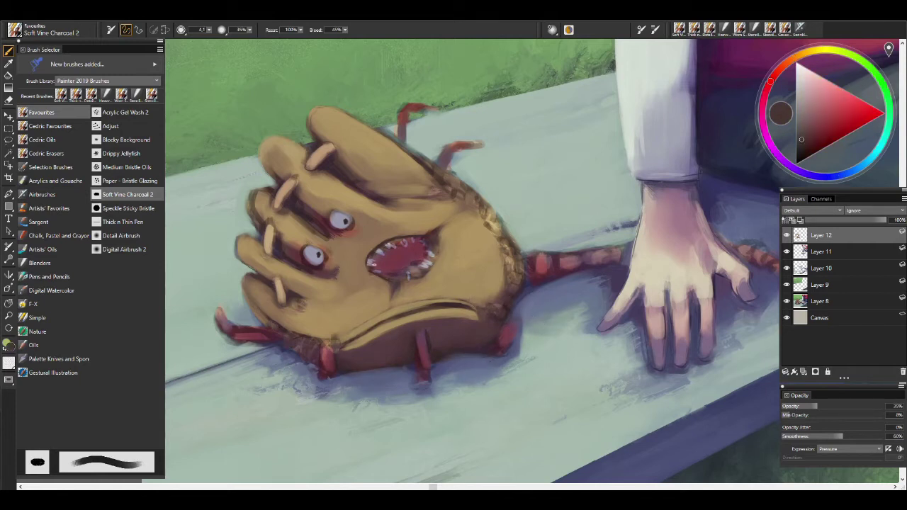
{"action": "left_click", "coordinate": [457, 61], "text": "alt"}
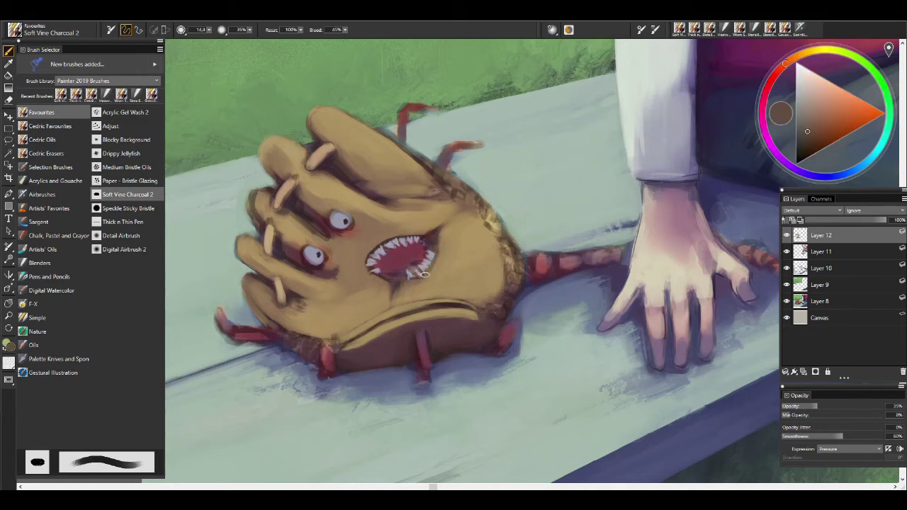
{"action": "left_click", "coordinate": [442, 261], "text": "alt"}
{"action": "left_click", "coordinate": [304, 230], "text": "alt"}
{"action": "mouse_move", "coordinate": [315, 252]}
{"action": "left_mouse_down"}
{"action": "mouse_move", "coordinate": [348, 247]}
{"action": "mouse_move", "coordinate": [375, 227]}
{"action": "mouse_move", "coordinate": [358, 259]}
{"action": "left_mouse_up"}
- Paint tan down the glove's right edge
{"action": "left_click", "coordinate": [315, 345], "text": "alt"}
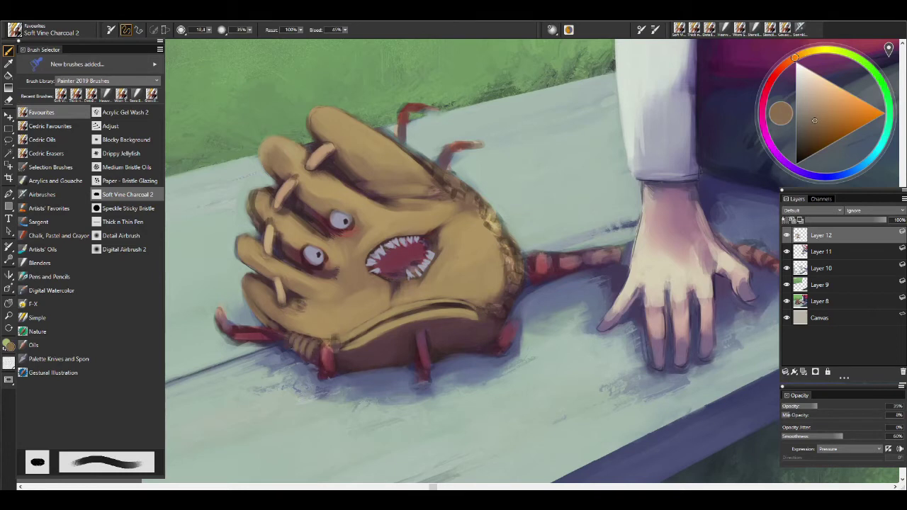
{"action": "left_click", "coordinate": [289, 338], "text": "alt"}
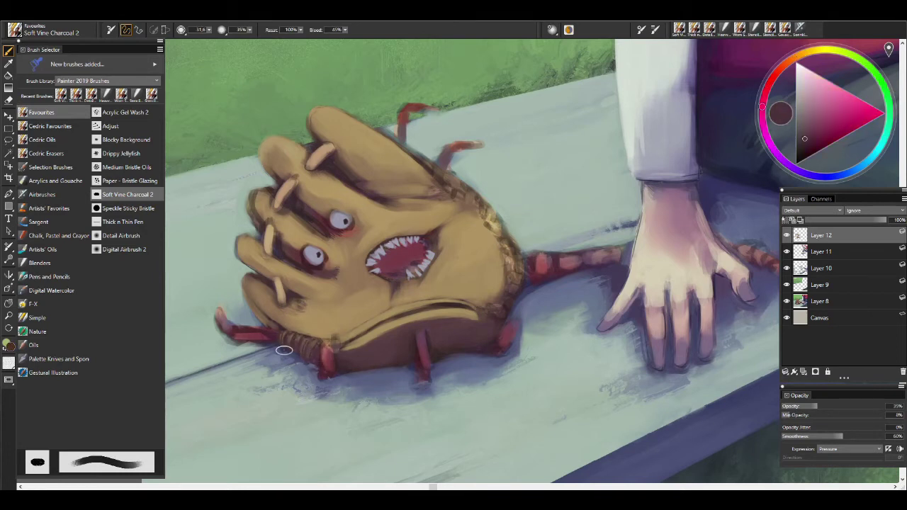
{"action": "left_click", "coordinate": [453, 188], "text": "alt"}
{"action": "key", "text": "bracketleft"}
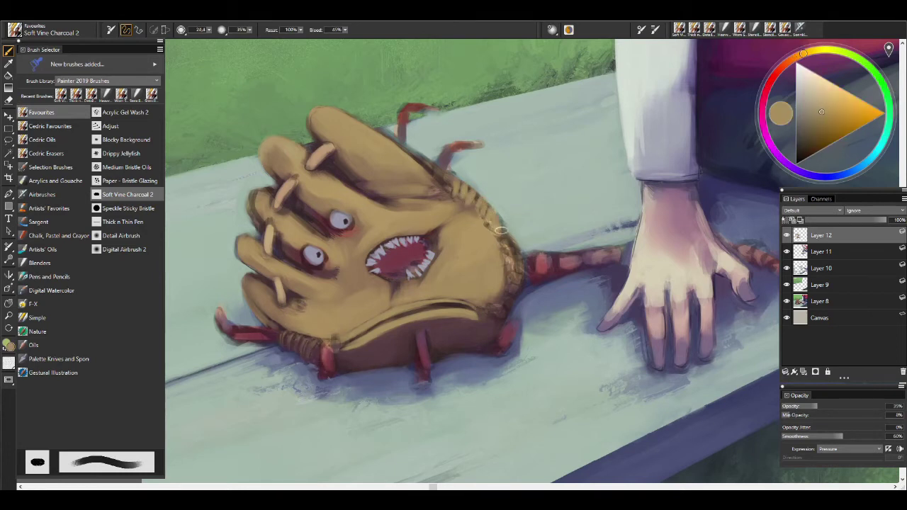
{"action": "mouse_move", "coordinate": [501, 229]}
{"action": "left_mouse_down"}
{"action": "mouse_move", "coordinate": [516, 249]}
{"action": "mouse_move", "coordinate": [516, 289]}
{"action": "mouse_move", "coordinate": [498, 311]}
{"action": "left_mouse_up"}
- Paint bench grey over the claw on the glove's top edge
{"action": "key", "text": "bracketleft"}
{"action": "key", "text": "bracketleft"}
{"action": "key", "text": "bracketleft"}
{"action": "key", "text": "bracketleft"}
{"action": "key", "text": "bracketleft"}
{"action": "key", "text": "bracketleft"}
{"action": "key", "text": "bracketleft"}
{"action": "left_click", "coordinate": [390, 130], "text": "alt"}
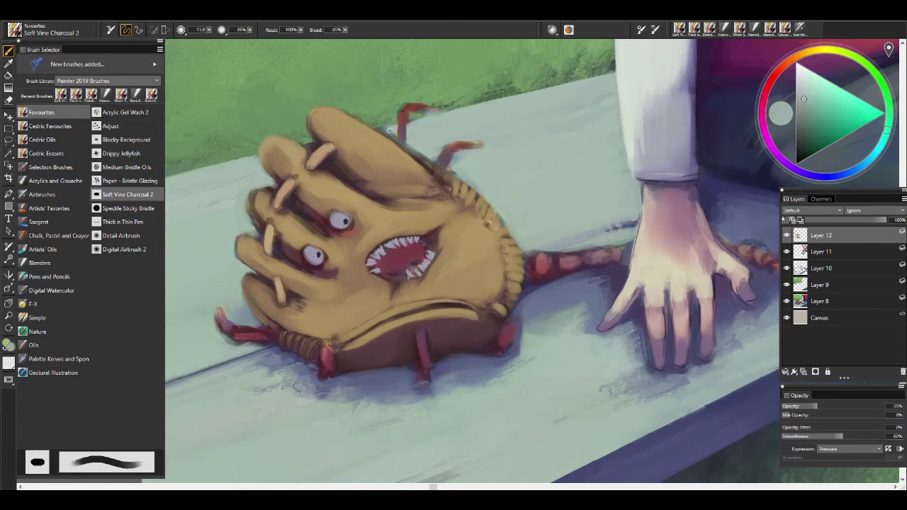
{"action": "mouse_move", "coordinate": [393, 135]}
{"action": "left_mouse_down"}
{"action": "mouse_move", "coordinate": [419, 132]}
{"action": "mouse_move", "coordinate": [479, 185]}
{"action": "left_mouse_up"}
{"action": "left_click", "coordinate": [465, 148], "text": "alt"}
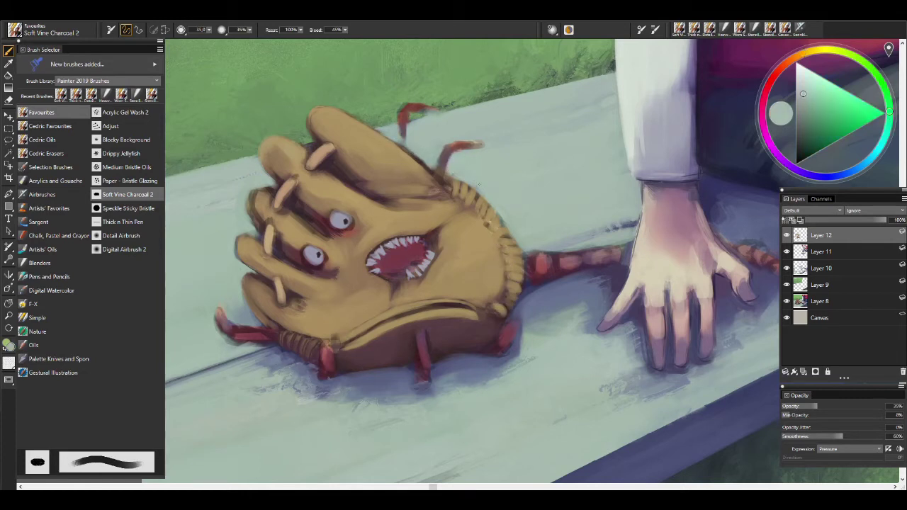
{"action": "key", "text": "bracketright"}
{"action": "key", "text": "bracketright"}
{"action": "key", "text": "bracketright"}
{"action": "key", "text": "bracketright"}
{"action": "key", "text": "bracketright"}
{"action": "key", "text": "bracketright"}
{"action": "key", "text": "bracketright"}
- Switch to the Thick n Thin Pen and sample dark maroon from the glove
{"action": "left_click", "coordinate": [472, 267], "text": "alt"}
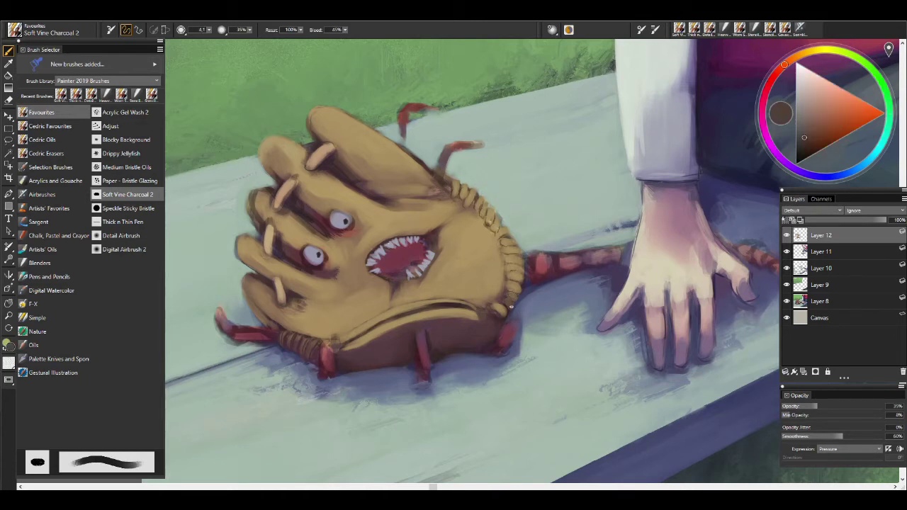
{"action": "left_click", "coordinate": [464, 200], "text": "alt"}
{"action": "left_click", "coordinate": [506, 248], "text": "alt"}
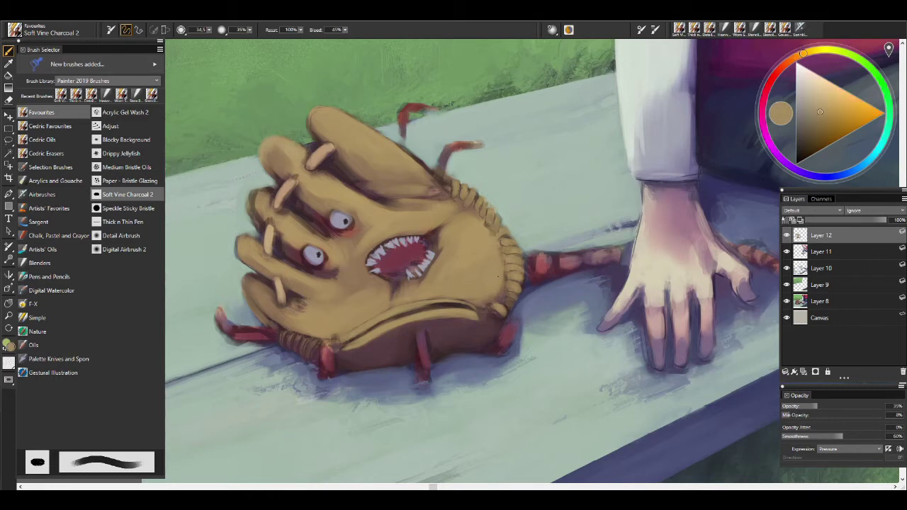
{"action": "key", "text": "/"}
{"action": "left_click", "coordinate": [380, 231], "text": "alt"}
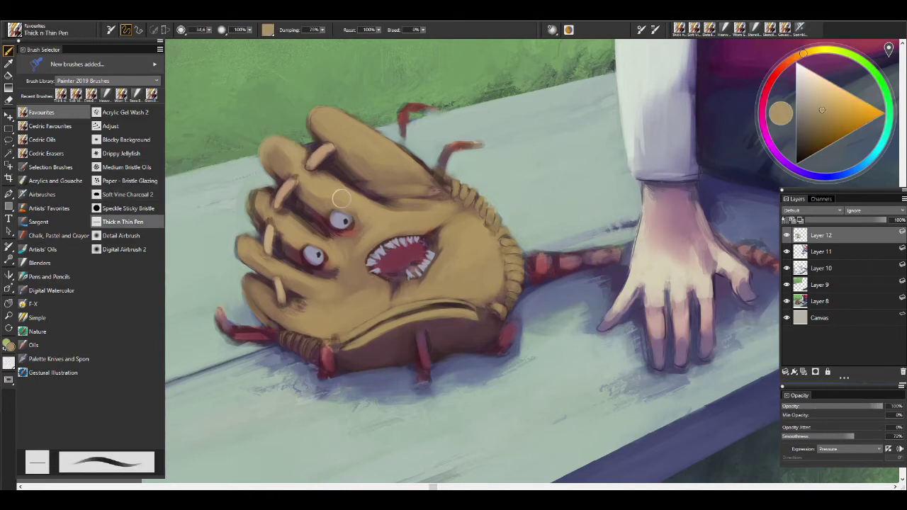
{"action": "left_click", "coordinate": [328, 213], "text": "alt"}
- Sample tan and maroon from the glove's mouth area and adjust the brush size
{"action": "left_click", "coordinate": [362, 228], "text": "alt"}
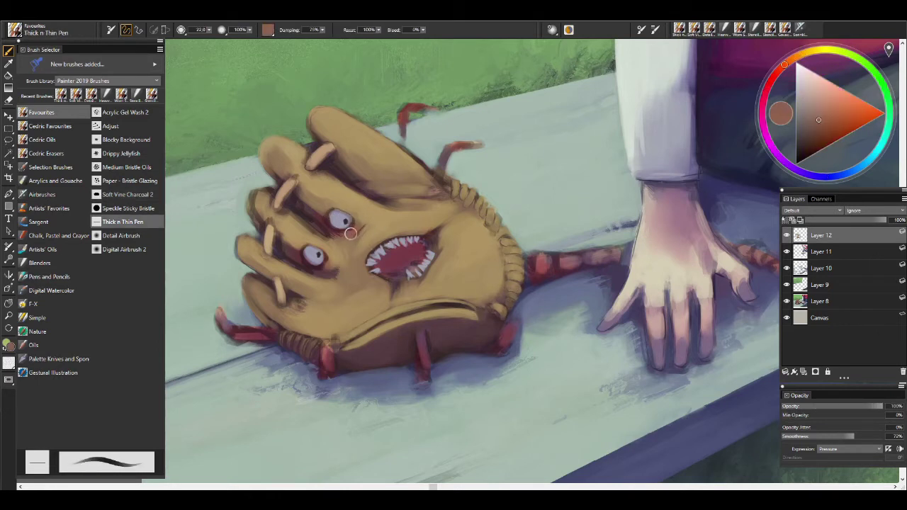
{"action": "left_click", "coordinate": [337, 228], "text": "alt"}
{"action": "left_click", "coordinate": [368, 216], "text": "alt"}
{"action": "left_click", "coordinate": [389, 245], "text": "alt"}
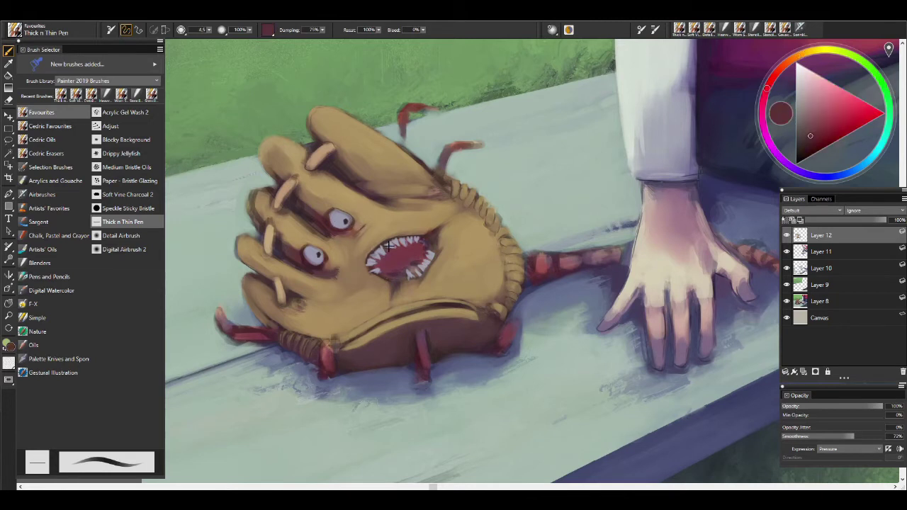
{"action": "left_click", "coordinate": [391, 288], "text": "alt"}
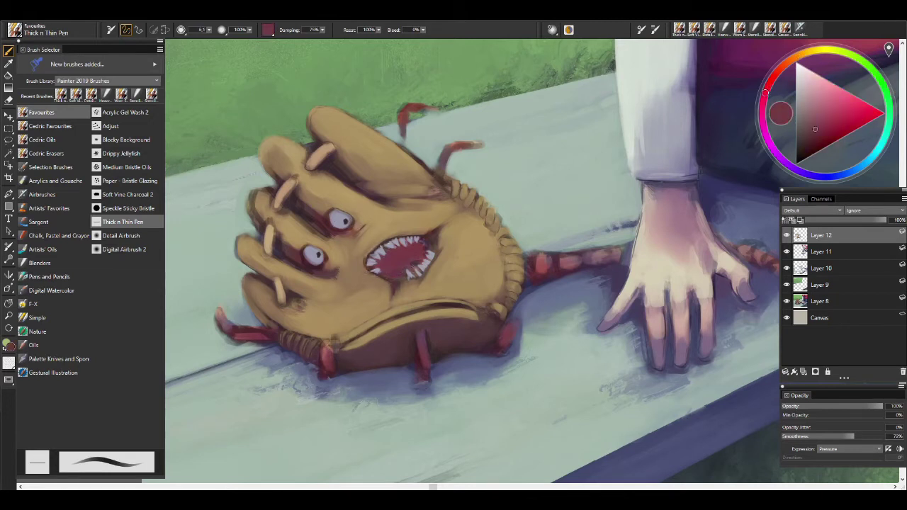
{"action": "left_click", "coordinate": [309, 243], "text": "alt"}
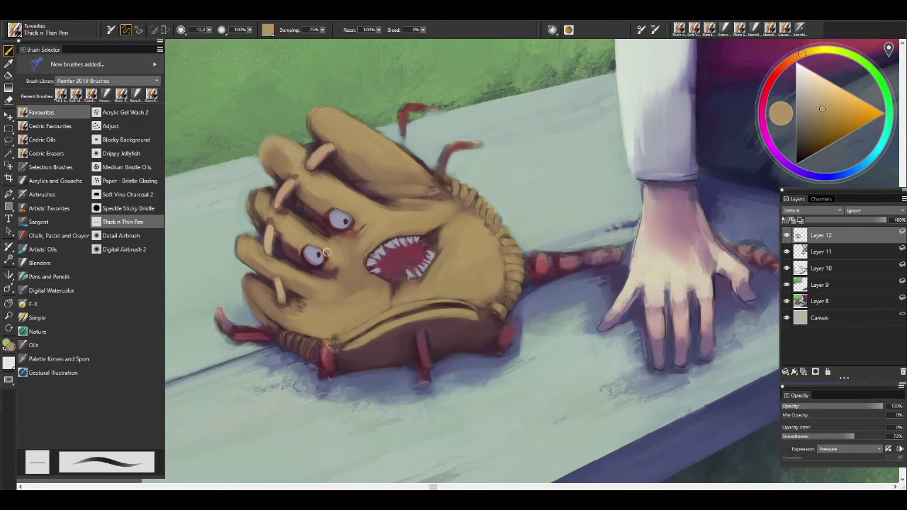
{"action": "left_click", "coordinate": [348, 202], "text": "alt"}
{"action": "left_click_drag", "start_coordinate": [260, 204], "coordinate": [252, 193]}
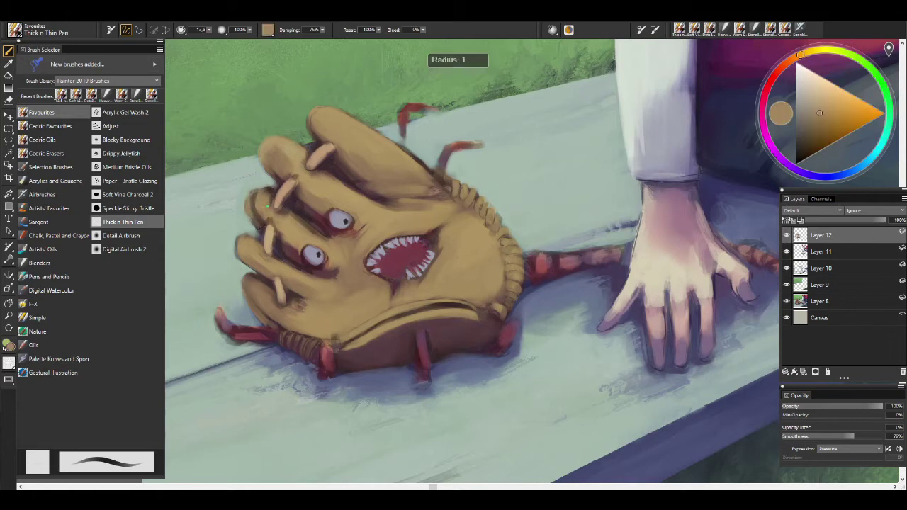
{"action": "left_click_drag", "start_coordinate": [341, 249], "coordinate": [317, 234]}
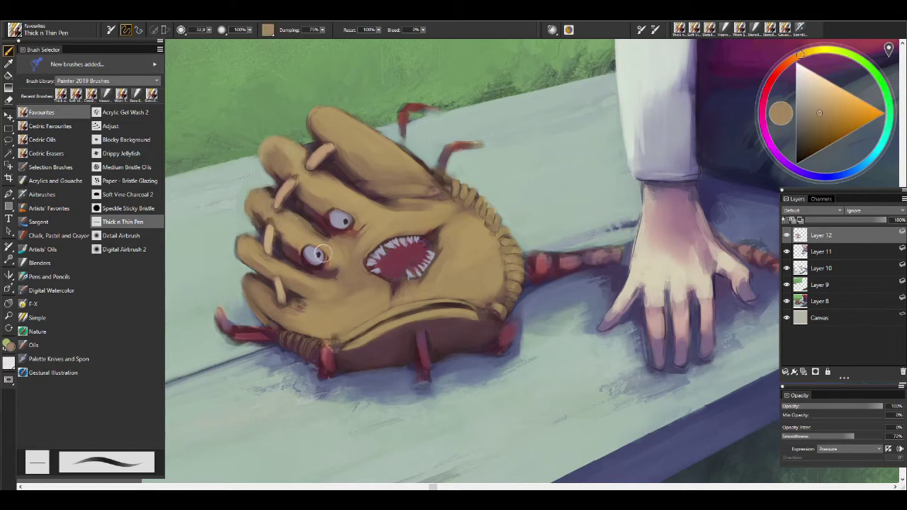
{"action": "left_click", "coordinate": [367, 255], "text": "alt"}
- Touch up the eyes and finger edges with tan, grey-brown shadow and bench grey
{"action": "scroll", "coordinate": [354, 303], "scroll_direction": "down", "scroll_amount": 3}
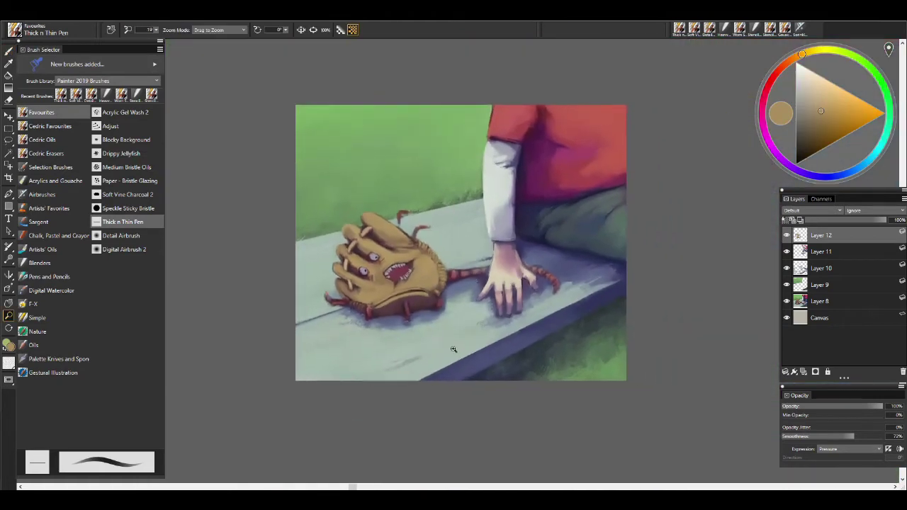
{"action": "scroll", "coordinate": [367, 236], "scroll_direction": "up", "scroll_amount": 4}
{"action": "left_click_drag", "start_coordinate": [370, 236], "coordinate": [364, 240]}
{"action": "left_click", "coordinate": [364, 241], "text": "alt"}
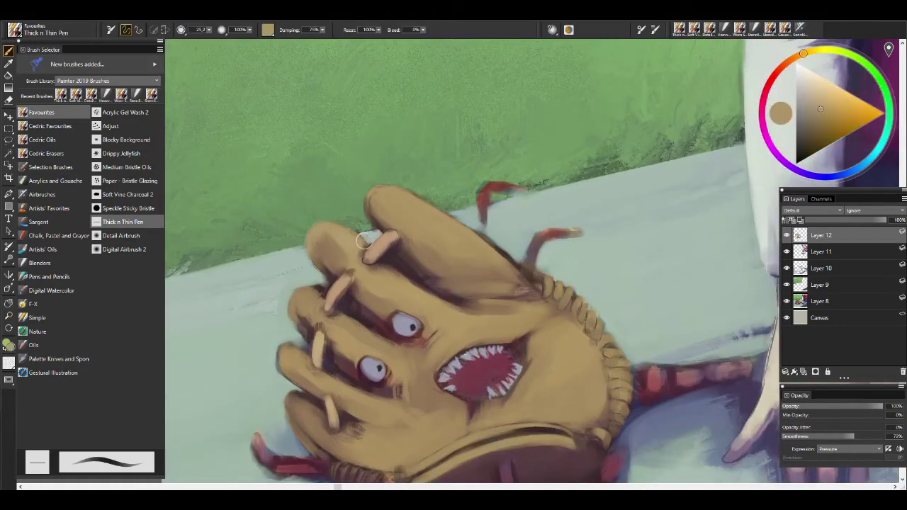
{"action": "left_click", "coordinate": [392, 256], "text": "alt"}
{"action": "left_click", "coordinate": [370, 257], "text": "alt"}
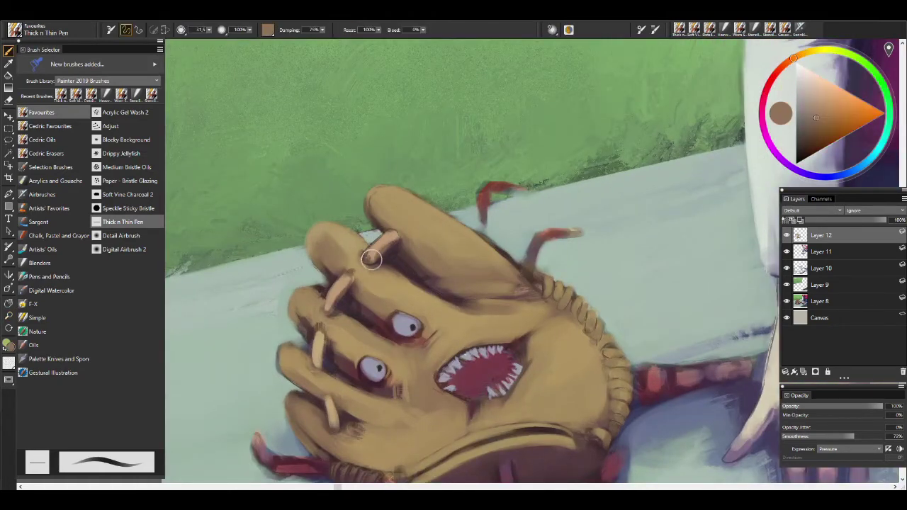
{"action": "left_click_drag", "start_coordinate": [333, 312], "coordinate": [327, 354]}
{"action": "left_click", "coordinate": [313, 279], "text": "alt"}
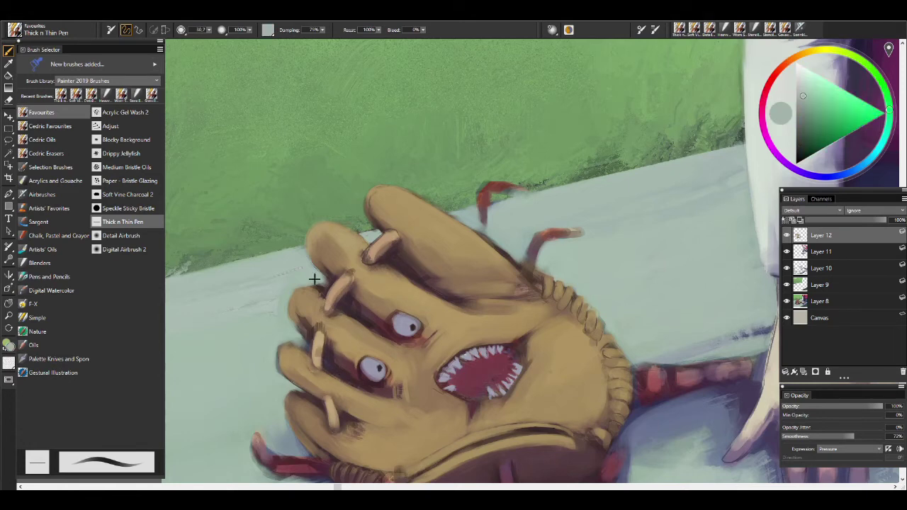
{"action": "left_click", "coordinate": [329, 291], "text": "alt"}
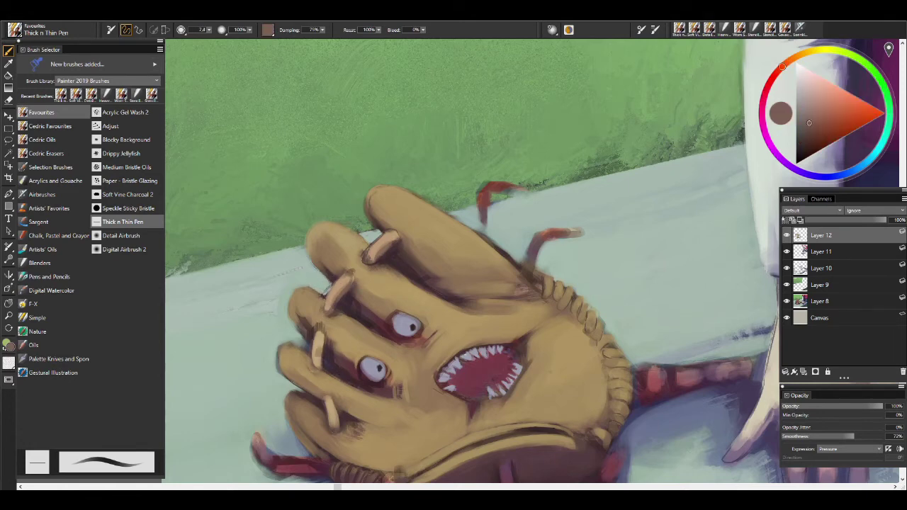
{"action": "left_click", "coordinate": [347, 377], "text": "alt"}
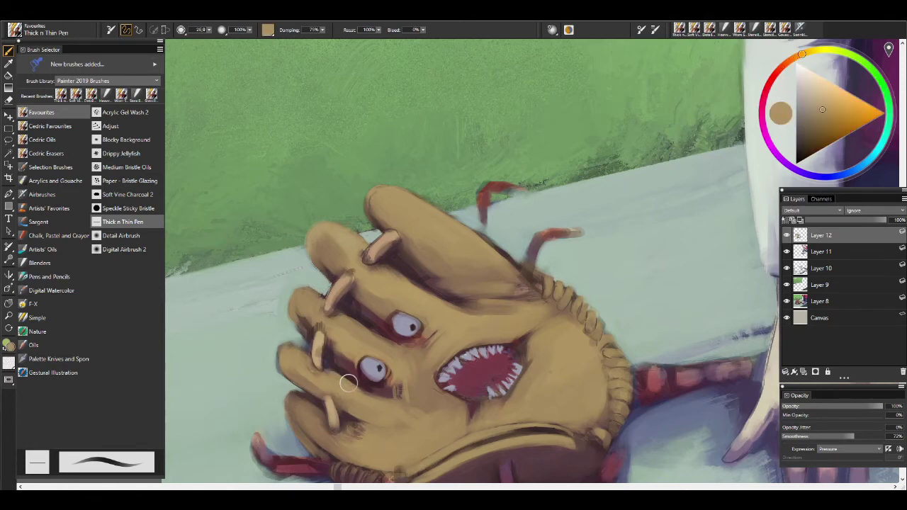
- Sample tan and lavender grey from the eye, then zoom out to the whole painting
{"action": "scroll", "coordinate": [538, 360], "scroll_direction": "up", "scroll_amount": 2}
{"action": "left_click_drag", "start_coordinate": [397, 313], "coordinate": [436, 313]}
{"action": "left_click", "coordinate": [437, 313], "text": "alt"}
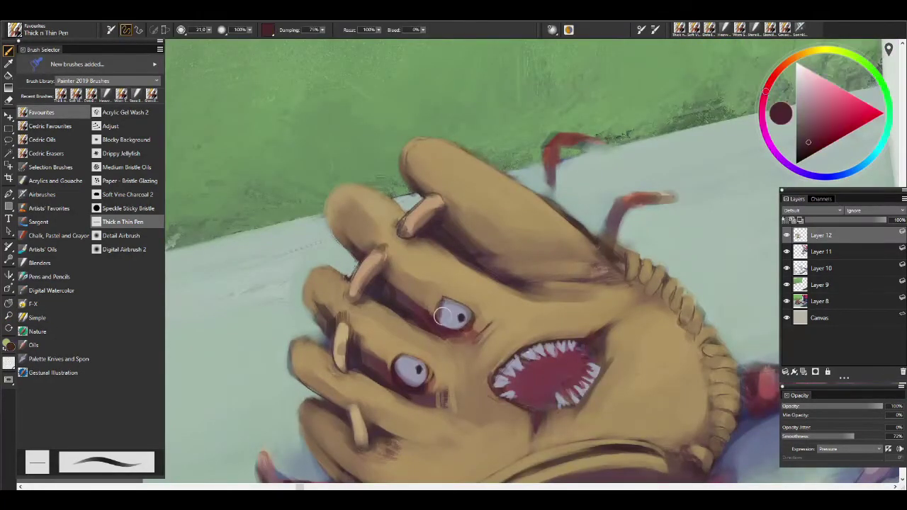
{"action": "left_click", "coordinate": [415, 370], "text": "alt"}
{"action": "key", "text": "m"}
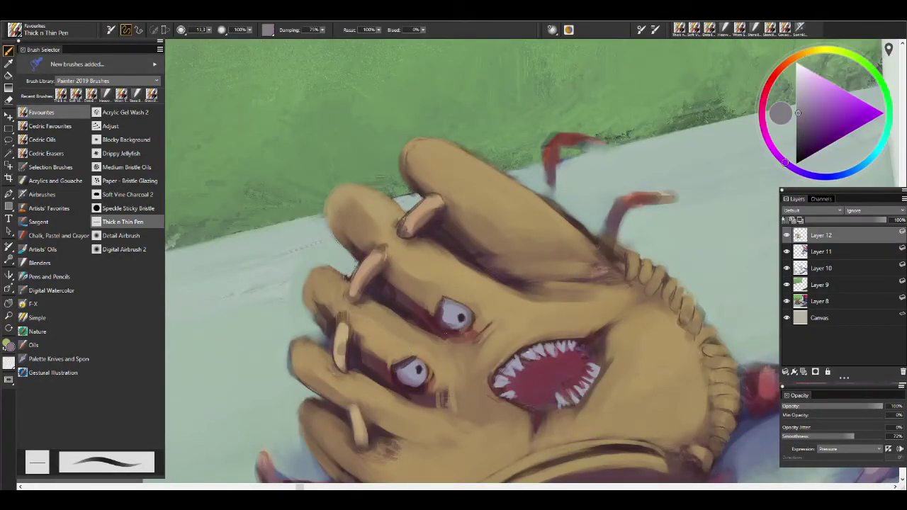
{"action": "mouse_move", "coordinate": [457, 326]}
{"action": "left_mouse_down"}
{"action": "mouse_move", "coordinate": [496, 255]}
{"action": "mouse_move", "coordinate": [439, 226]}
{"action": "left_mouse_up"}
- Zoom in on the glove's mouth and the child's hand, sampling dark maroon, tan and reddish-brown
{"action": "left_click", "coordinate": [372, 255]}
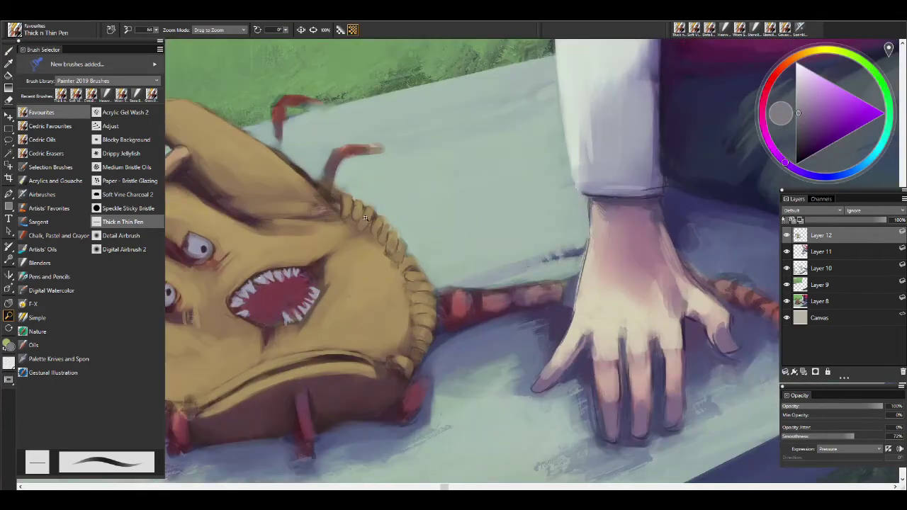
{"action": "key", "text": "b"}
{"action": "left_click", "coordinate": [228, 128], "text": "alt"}
{"action": "left_click", "coordinate": [318, 208], "text": "alt"}
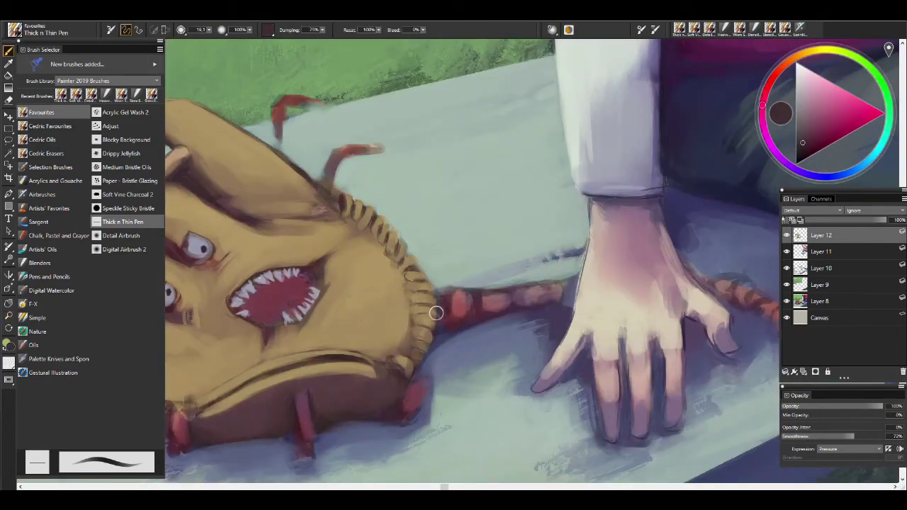
{"action": "left_click", "coordinate": [363, 292], "text": "alt"}
{"action": "key", "text": "m"}
{"action": "key", "text": "ctrl+0"}
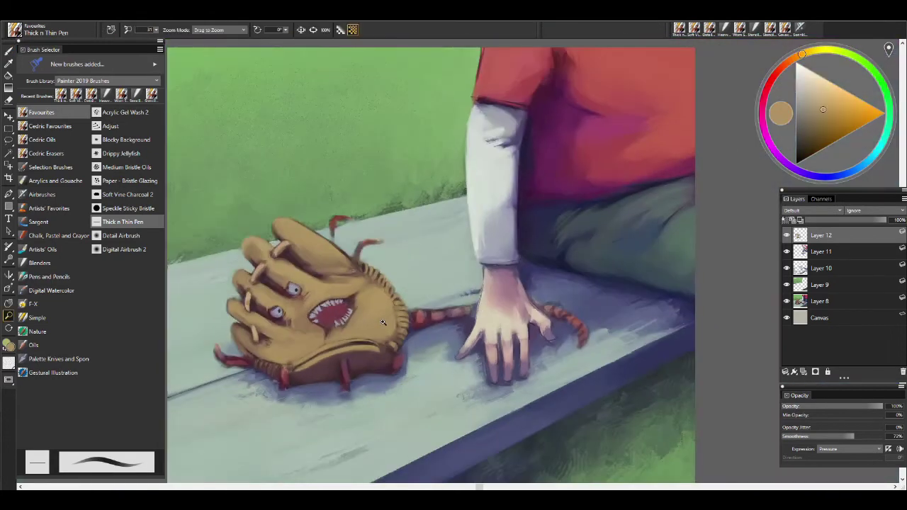
{"action": "left_click", "coordinate": [467, 262]}
{"action": "left_click_drag", "start_coordinate": [292, 291], "coordinate": [385, 279]}
{"action": "key", "text": "b"}
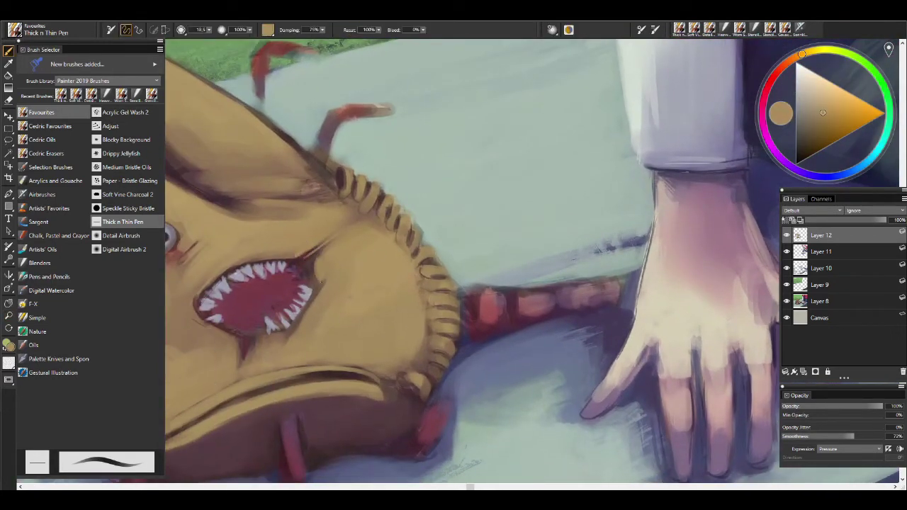
{"action": "left_click", "coordinate": [318, 282], "text": "alt"}
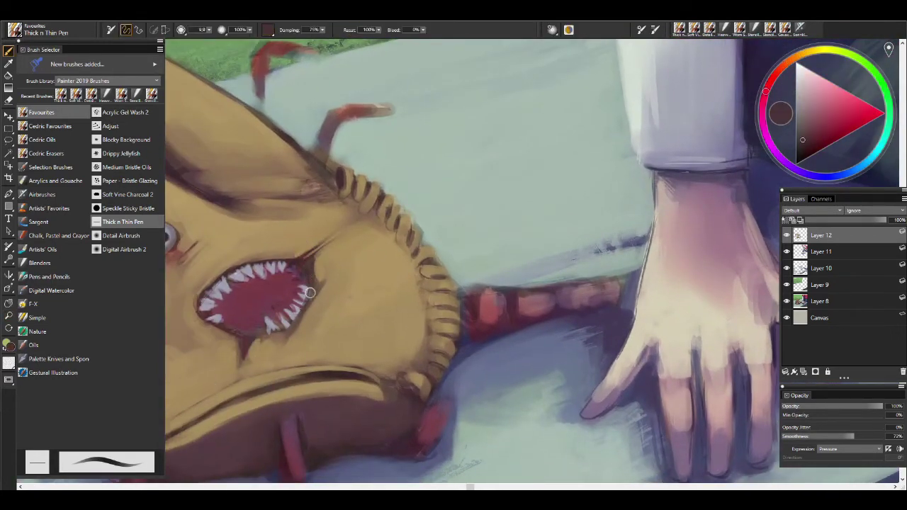
{"action": "left_click_drag", "start_coordinate": [233, 321], "coordinate": [311, 297]}
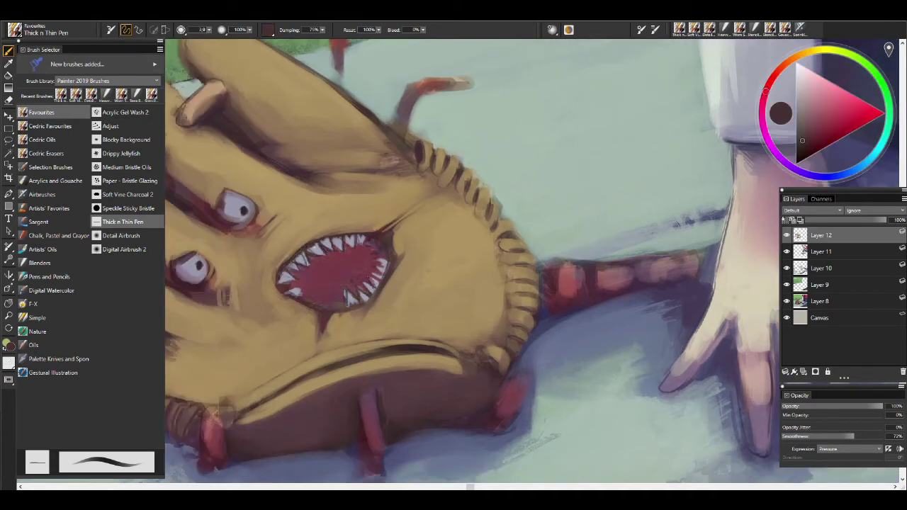
- Sample reddish tan and the bench's pale grey-green, then reframe on the upper bench and glove
{"action": "scroll", "coordinate": [374, 294], "scroll_direction": "down", "scroll_amount": 3}
{"action": "scroll", "coordinate": [336, 202], "scroll_direction": "up", "scroll_amount": 5}
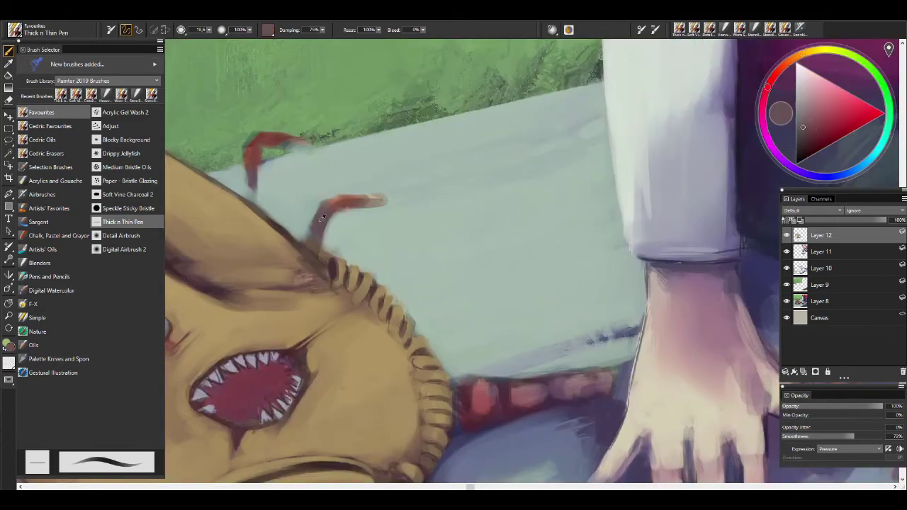
{"action": "left_click", "coordinate": [337, 201], "text": "alt"}
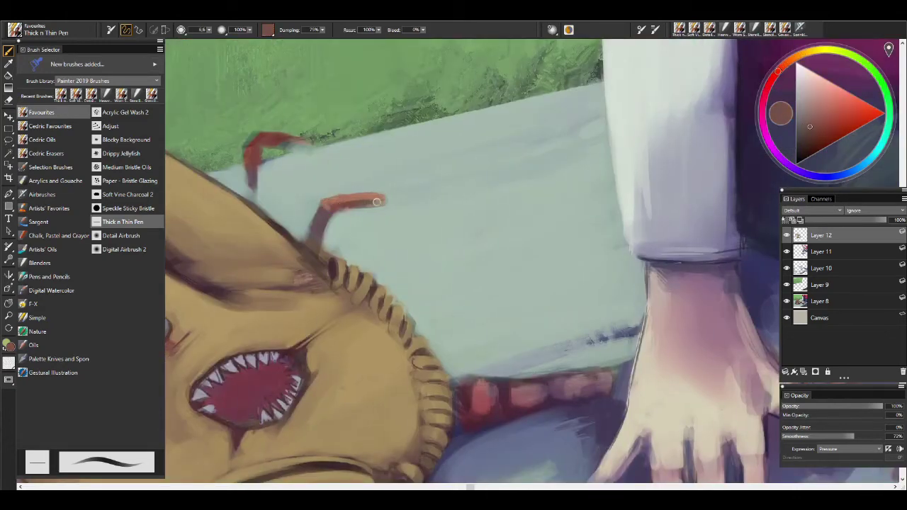
{"action": "left_click", "coordinate": [394, 205], "text": "alt"}
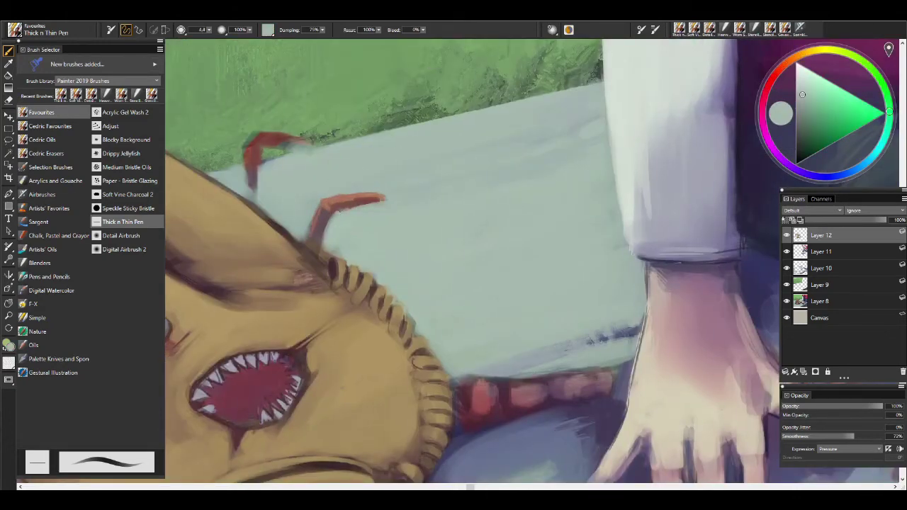
{"action": "key", "text": "space"}
{"action": "left_click_drag", "start_coordinate": [372, 227], "coordinate": [407, 249]}
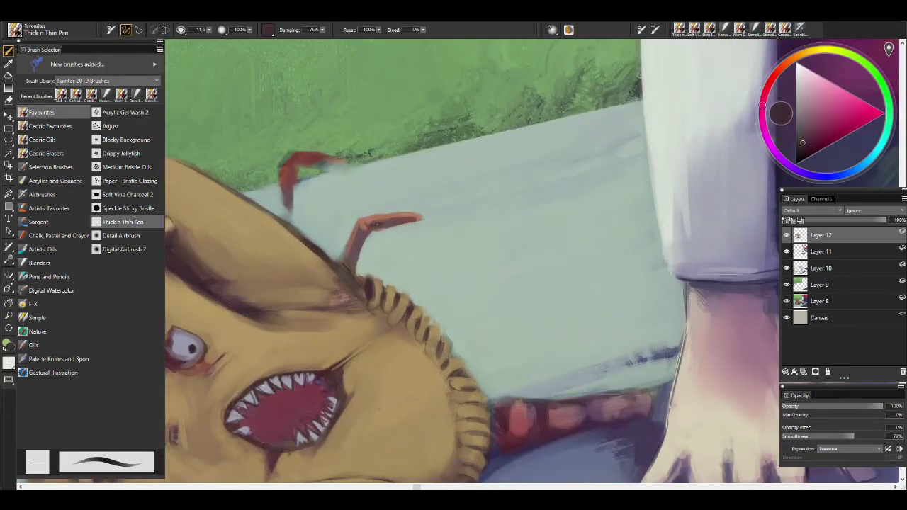
{"action": "key", "text": "ctrl+0"}
{"action": "mouse_move", "coordinate": [509, 380]}
{"action": "left_mouse_down"}
{"action": "mouse_move", "coordinate": [518, 310]}
{"action": "mouse_move", "coordinate": [467, 338]}
{"action": "left_mouse_up"}
- Blend tan shading where the glove meets the seam, checking the whole scene between passes
{"action": "left_click", "coordinate": [467, 338], "text": "alt"}
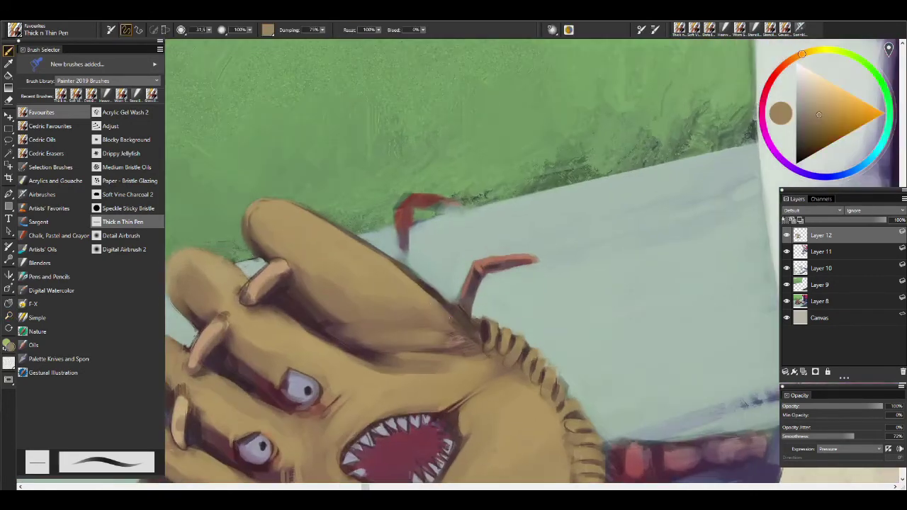
{"action": "mouse_move", "coordinate": [417, 376]}
{"action": "left_mouse_down"}
{"action": "mouse_move", "coordinate": [464, 344]}
{"action": "mouse_move", "coordinate": [453, 354]}
{"action": "mouse_move", "coordinate": [496, 358]}
{"action": "mouse_move", "coordinate": [539, 343]}
{"action": "left_mouse_up"}
{"action": "key", "text": "ctrl+0"}
{"action": "left_click", "coordinate": [589, 320]}
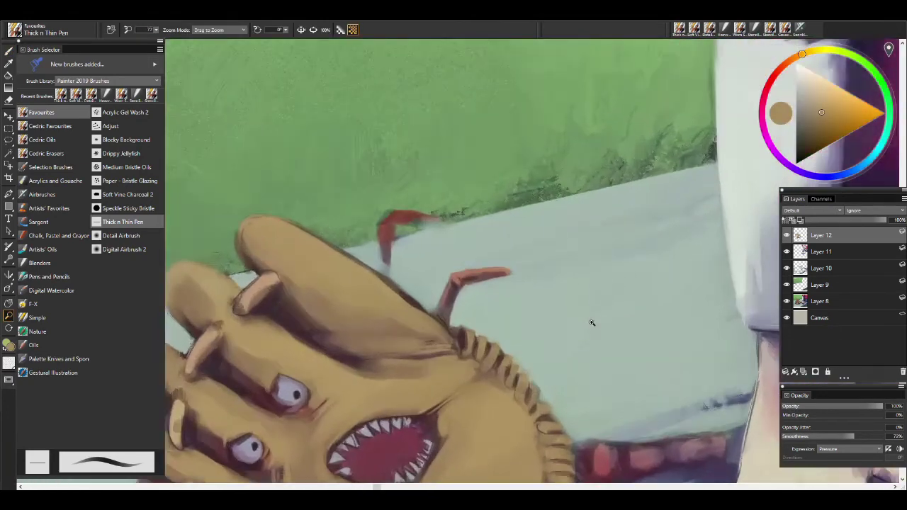
{"action": "left_click", "coordinate": [476, 368], "text": "alt"}
{"action": "key", "text": "ctrl+0"}
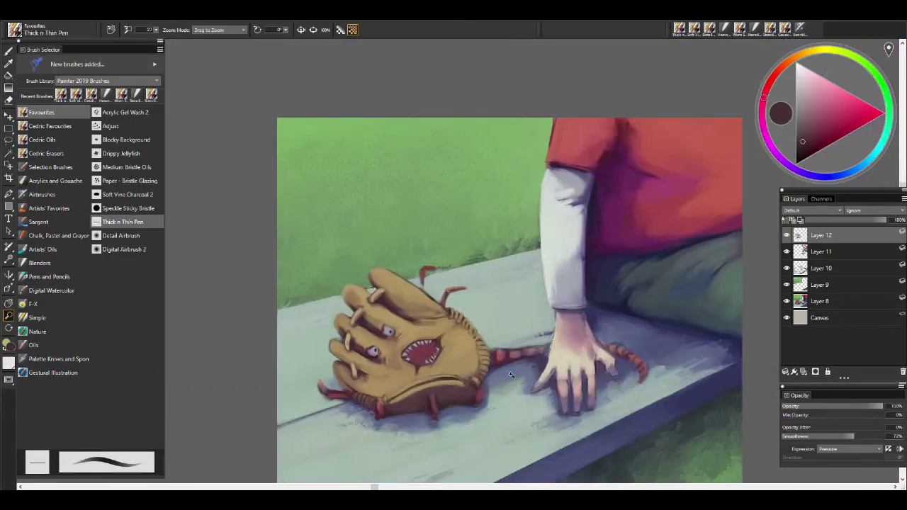
{"action": "left_click", "coordinate": [441, 378]}
{"action": "left_click", "coordinate": [434, 374], "text": "alt"}
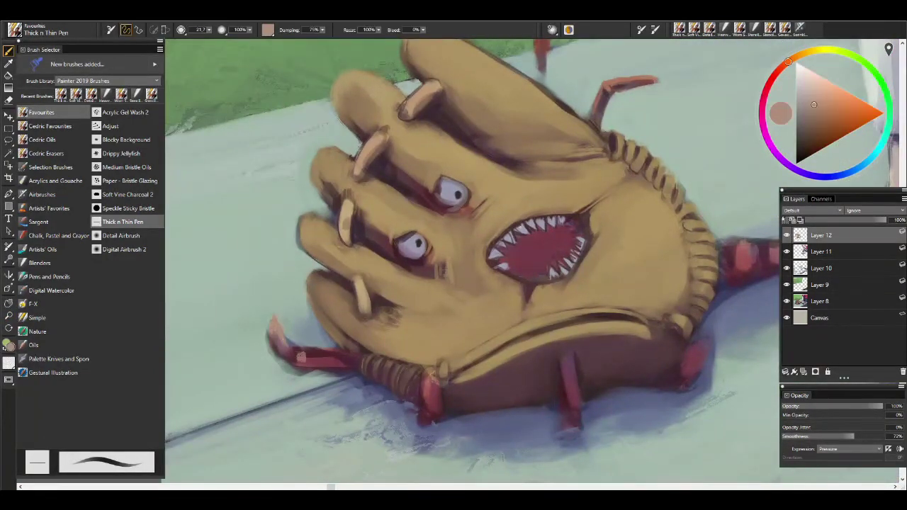
- Paint light tan highlights over the red fingertip spike
{"action": "left_click_drag", "start_coordinate": [301, 357], "coordinate": [329, 356]}
{"action": "left_click", "coordinate": [329, 345], "text": "alt"}
{"action": "left_click", "coordinate": [273, 337], "text": "alt"}
{"action": "mouse_move", "coordinate": [269, 333]}
{"action": "left_mouse_down"}
{"action": "mouse_move", "coordinate": [295, 372]}
{"action": "mouse_move", "coordinate": [325, 372]}
{"action": "mouse_move", "coordinate": [319, 361]}
{"action": "left_mouse_up"}
{"action": "left_click", "coordinate": [312, 362], "text": "alt"}
{"action": "left_click", "coordinate": [305, 354], "text": "alt"}
- Sample maroon, a light tone and the bench's blue-grey for cleanup around the spike
{"action": "left_click", "coordinate": [281, 338], "text": "alt"}
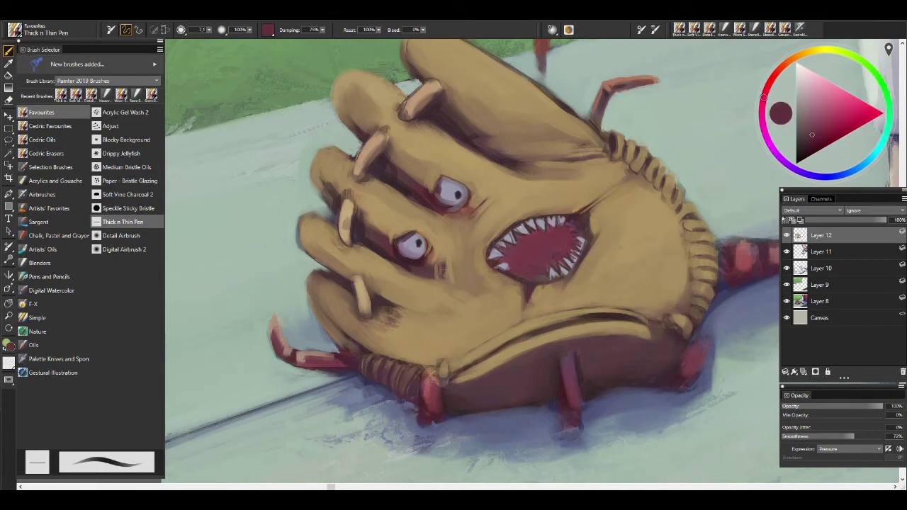
{"action": "left_click", "coordinate": [319, 368], "text": "alt"}
{"action": "left_click", "coordinate": [313, 372], "text": "alt"}
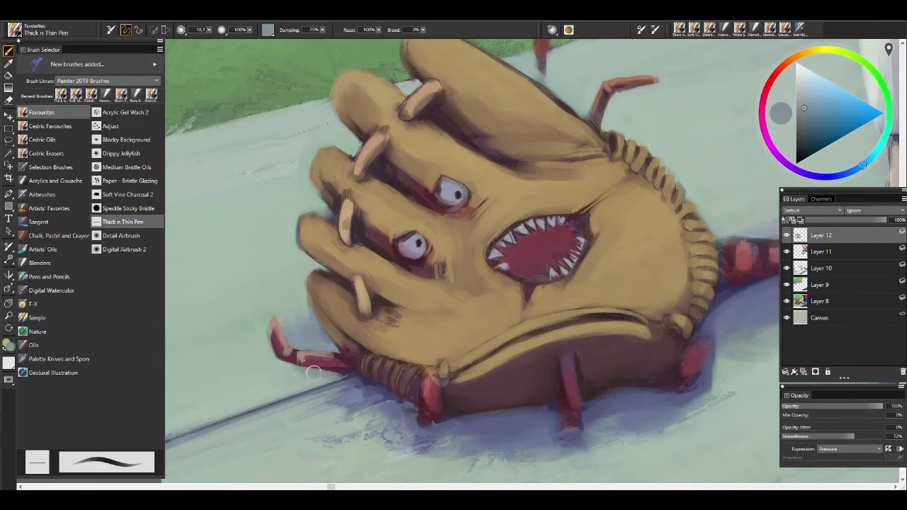
{"action": "left_click", "coordinate": [301, 386], "text": "alt"}
{"action": "left_click", "coordinate": [304, 389], "text": "alt"}
{"action": "left_click", "coordinate": [282, 381], "text": "alt"}
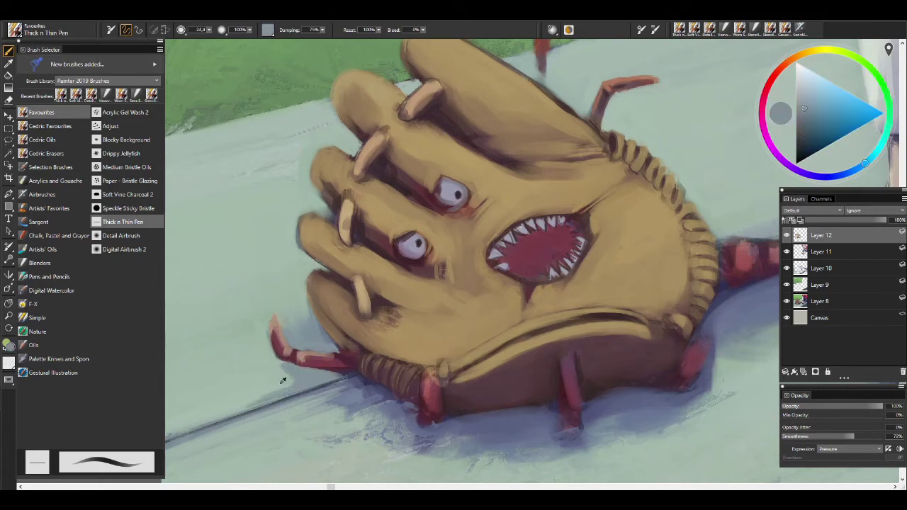
- Fit the whole painting in the window, then zoom back in on the glove monster
{"action": "left_click", "coordinate": [305, 383], "text": "alt"}
{"action": "key", "text": "m"}
{"action": "key", "text": "ctrl+0"}
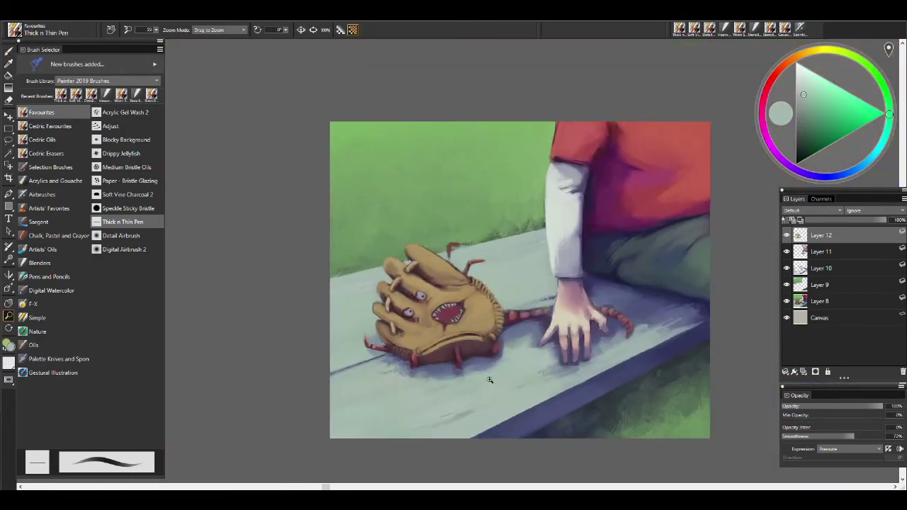
{"action": "left_click", "coordinate": [447, 296]}
- Darken the strap tip under the glove with dark red
{"action": "left_click", "coordinate": [448, 303]}
{"action": "key", "text": "b"}
{"action": "left_click", "coordinate": [431, 354], "text": "alt"}
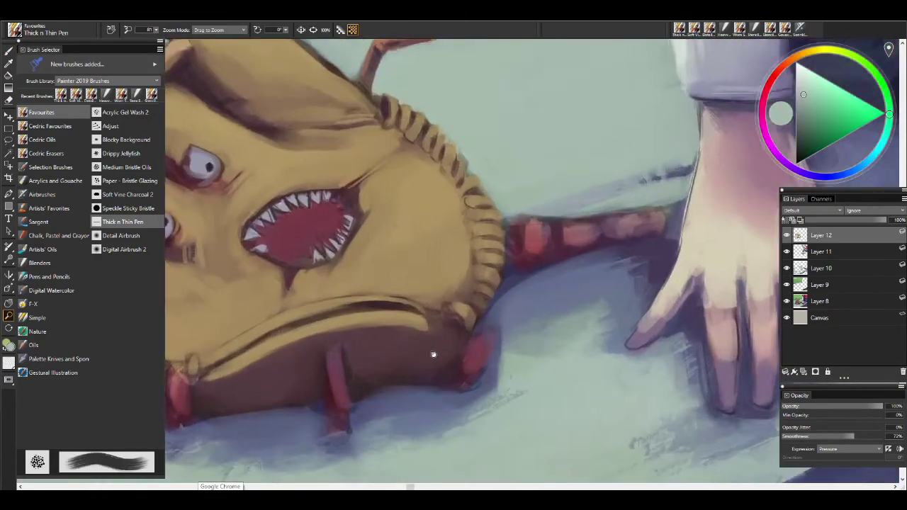
{"action": "left_click", "coordinate": [423, 333], "text": "alt"}
{"action": "left_click_drag", "start_coordinate": [428, 345], "coordinate": [424, 305]}
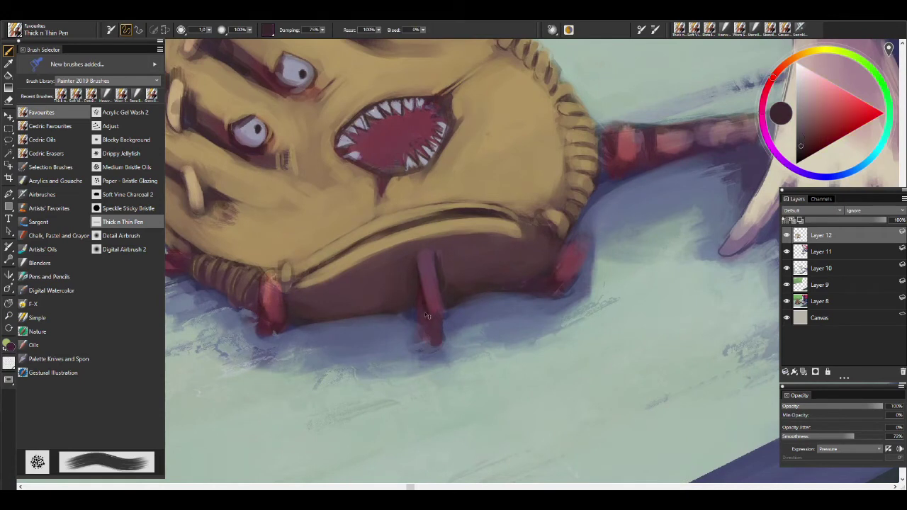
{"action": "left_click", "coordinate": [447, 256], "text": "alt"}
- Paint red up the strap's right edge and along its top with a smaller brush
{"action": "key", "text": "bracketright"}
{"action": "left_click", "coordinate": [449, 329], "text": "alt"}
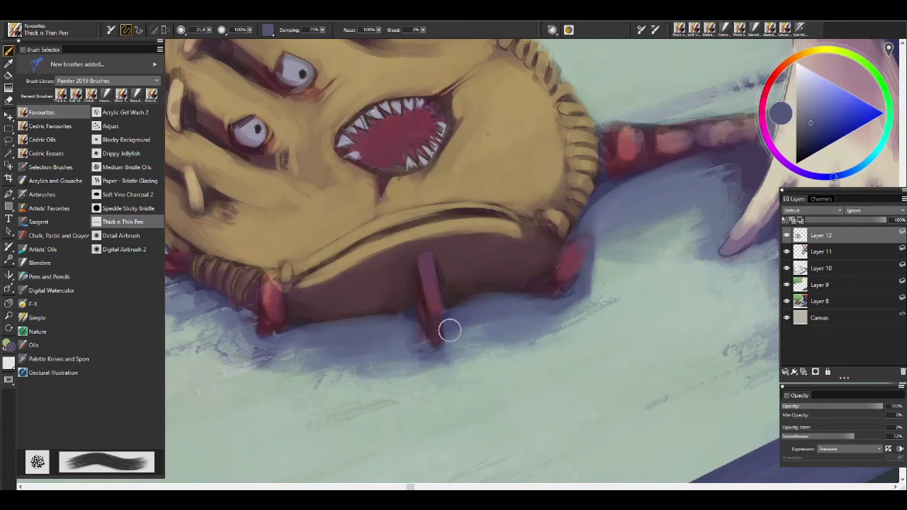
{"action": "left_click", "coordinate": [553, 270], "text": "alt"}
{"action": "key", "text": "bracketleft"}
{"action": "key", "text": "bracketleft"}
{"action": "key", "text": "bracketleft"}
{"action": "left_click_drag", "start_coordinate": [560, 287], "coordinate": [587, 238]}
{"action": "left_click", "coordinate": [565, 303], "text": "alt"}
{"action": "left_click", "coordinate": [567, 222], "text": "alt"}
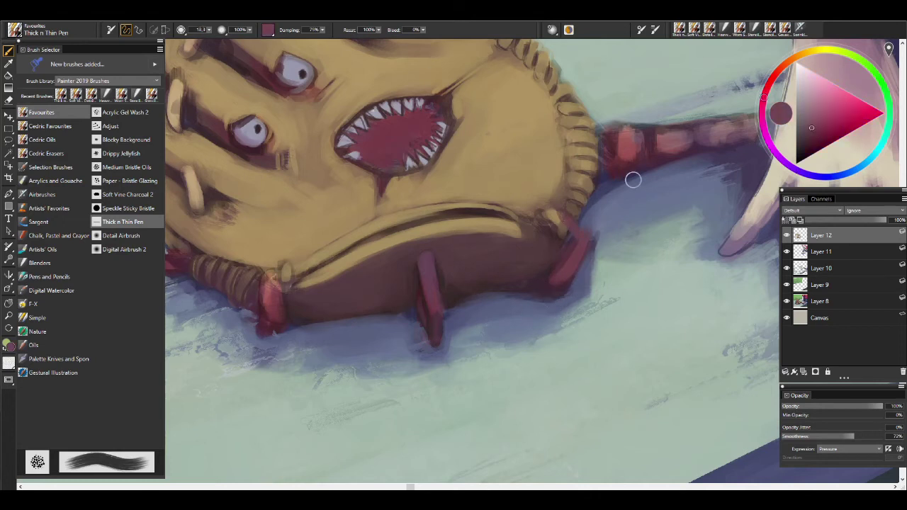
{"action": "left_click", "coordinate": [588, 236], "text": "alt"}
{"action": "key", "text": "bracketleft"}
{"action": "key", "text": "bracketleft"}
{"action": "mouse_move", "coordinate": [557, 213]}
{"action": "left_mouse_down"}
{"action": "mouse_move", "coordinate": [576, 240]}
{"action": "mouse_move", "coordinate": [567, 288]}
{"action": "left_mouse_up"}
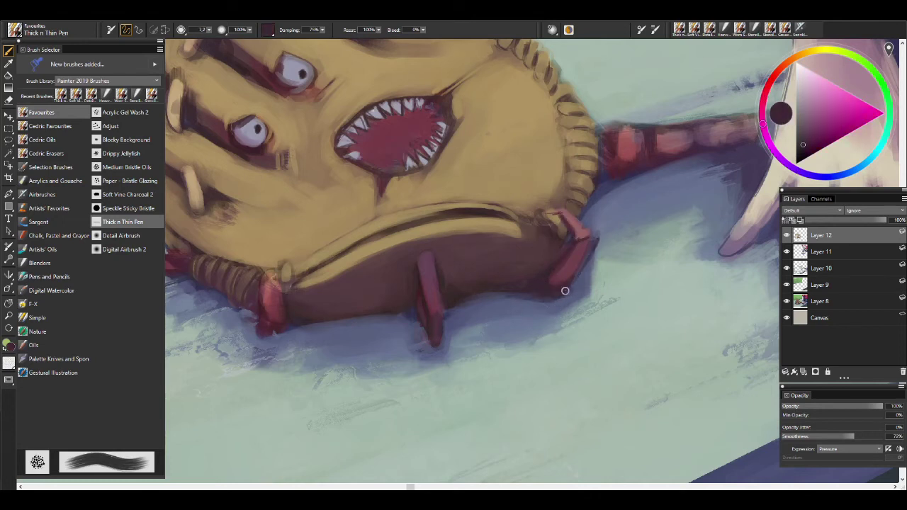
{"action": "left_click", "coordinate": [567, 288], "text": "alt"}
- Repaint the centre spike in muted red and bring the whole glove underside into view
{"action": "key", "text": "bracketright"}
{"action": "key", "text": "bracketright"}
{"action": "key", "text": "bracketright"}
{"action": "left_click", "coordinate": [447, 267], "text": "alt"}
{"action": "mouse_move", "coordinate": [447, 267]}
{"action": "left_mouse_down"}
{"action": "mouse_move", "coordinate": [433, 285]}
{"action": "mouse_move", "coordinate": [438, 313]}
{"action": "left_mouse_up"}
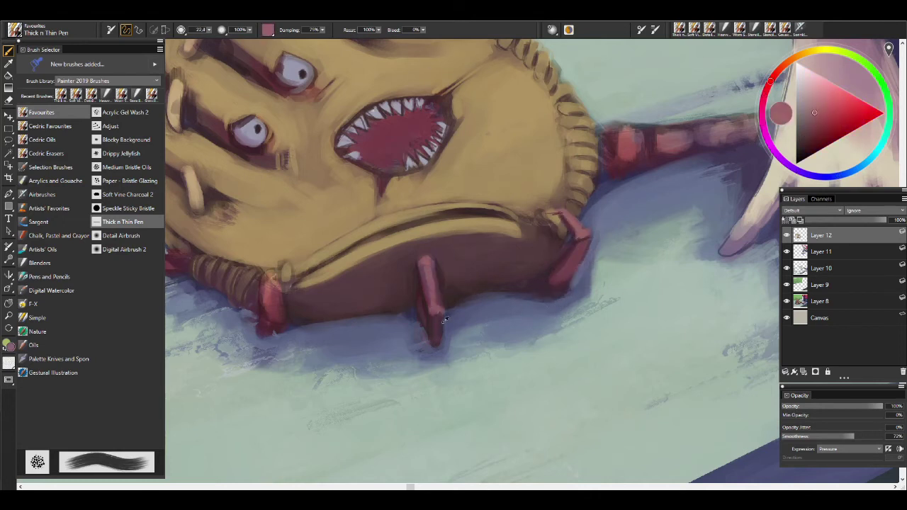
{"action": "left_click", "coordinate": [437, 313], "text": "alt"}
{"action": "key", "text": "bracketleft"}
{"action": "key", "text": "bracketleft"}
{"action": "key", "text": "bracketleft"}
{"action": "key", "text": "bracketleft"}
{"action": "key", "text": "bracketleft"}
{"action": "key", "text": "bracketleft"}
{"action": "key", "text": "bracketleft"}
{"action": "left_click", "coordinate": [435, 262], "text": "alt"}
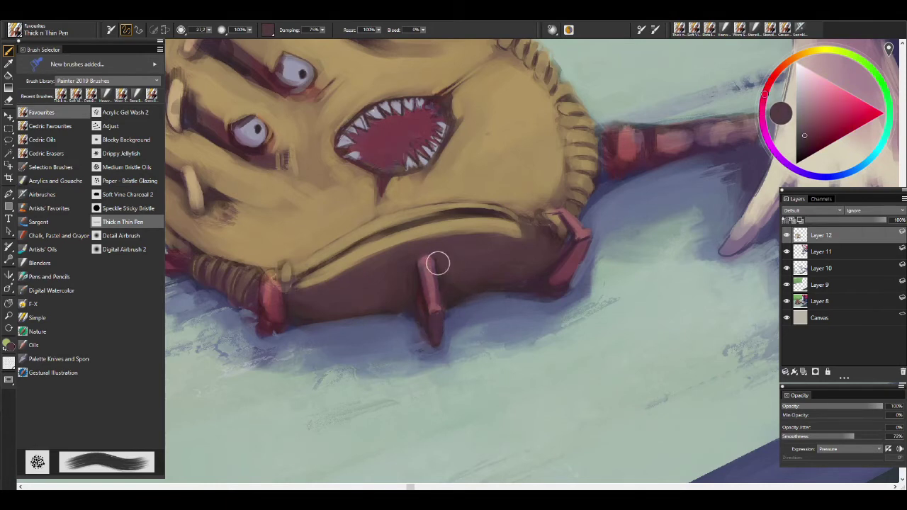
{"action": "left_click_drag", "start_coordinate": [435, 263], "coordinate": [556, 303]}
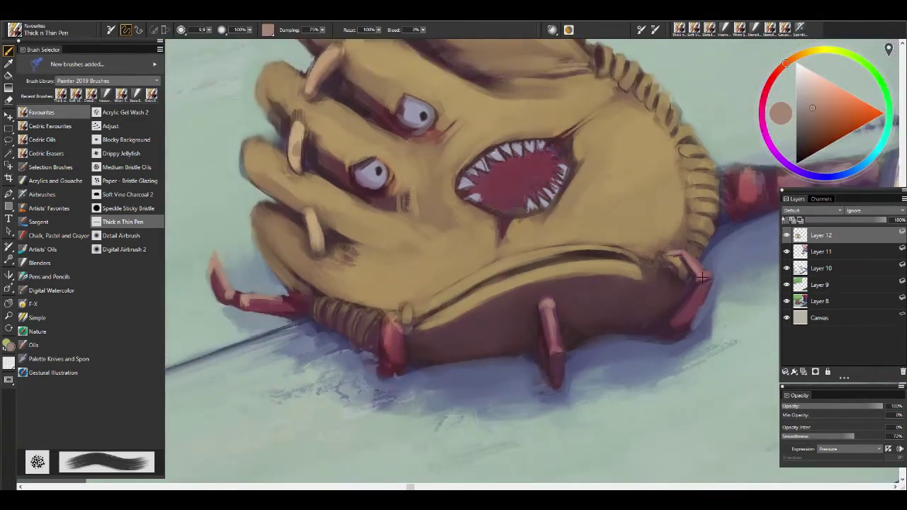
- Repaint the spiky leg in lighter pink, then shade it with maroon strokes
{"action": "left_click", "coordinate": [395, 332], "text": "alt"}
{"action": "key", "text": "bracketright"}
{"action": "key", "text": "bracketright"}
{"action": "mouse_move", "coordinate": [395, 350]}
{"action": "left_mouse_down"}
{"action": "mouse_move", "coordinate": [387, 319]}
{"action": "mouse_move", "coordinate": [389, 297]}
{"action": "left_mouse_up"}
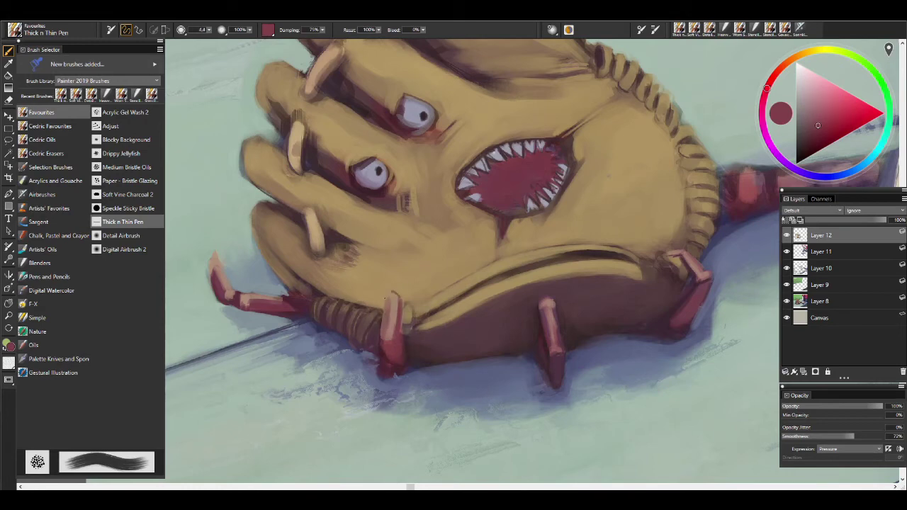
{"action": "left_click", "coordinate": [386, 296], "text": "alt"}
{"action": "left_click", "coordinate": [400, 334], "text": "alt"}
{"action": "key", "text": "bracketleft"}
{"action": "key", "text": "bracketleft"}
{"action": "key", "text": "bracketleft"}
{"action": "key", "text": "bracketleft"}
{"action": "key", "text": "bracketleft"}
{"action": "left_click_drag", "start_coordinate": [387, 339], "coordinate": [389, 295]}
{"action": "left_click", "coordinate": [387, 333], "text": "alt"}
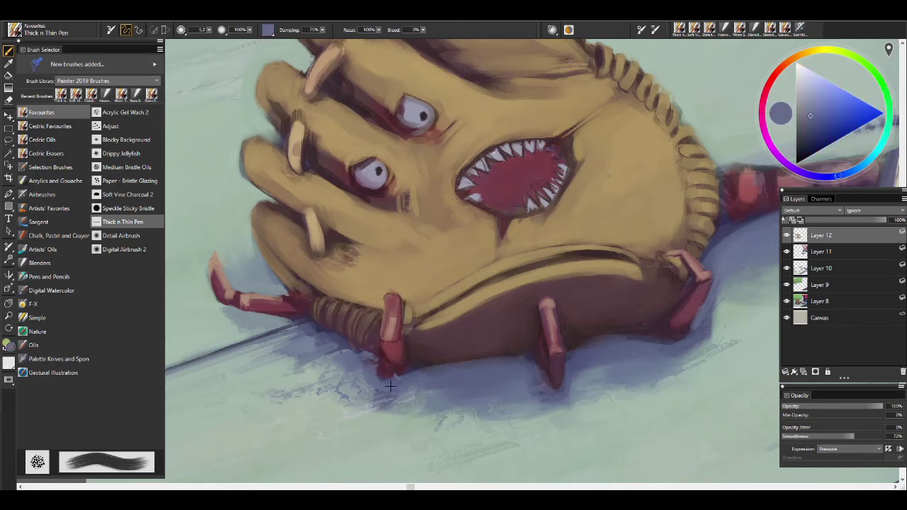
{"action": "left_click_drag", "start_coordinate": [381, 356], "coordinate": [386, 344]}
{"action": "key", "text": "bracketright"}
{"action": "key", "text": "bracketright"}
{"action": "key", "text": "bracketright"}
- Darken the top legs, adding a short dark stroke and maroon on the left leg
{"action": "left_click", "coordinate": [411, 382], "text": "alt"}
{"action": "scroll", "coordinate": [412, 362], "scroll_direction": "down", "scroll_amount": 3}
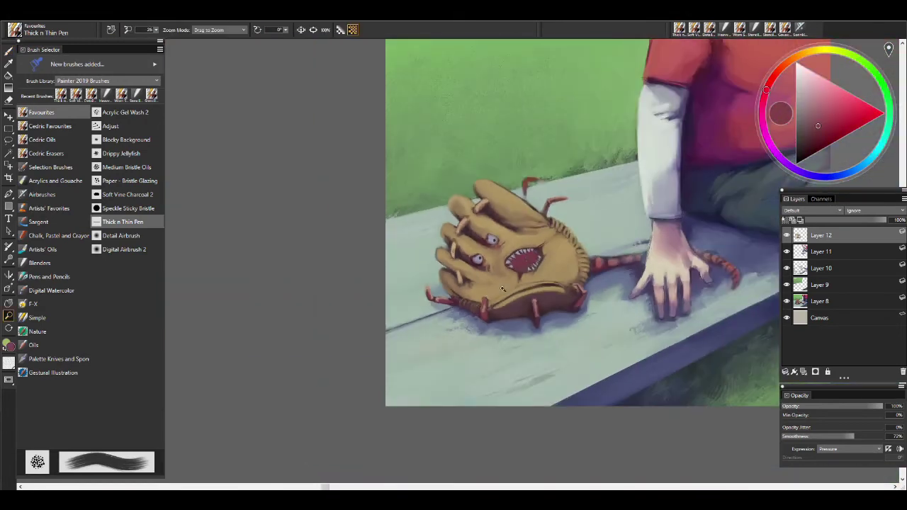
{"action": "scroll", "coordinate": [572, 217], "scroll_direction": "up", "scroll_amount": 4}
{"action": "key", "text": "bracketleft"}
{"action": "key", "text": "bracketleft"}
{"action": "left_click_drag", "start_coordinate": [408, 209], "coordinate": [432, 226]}
{"action": "left_click", "coordinate": [383, 208], "text": "alt"}
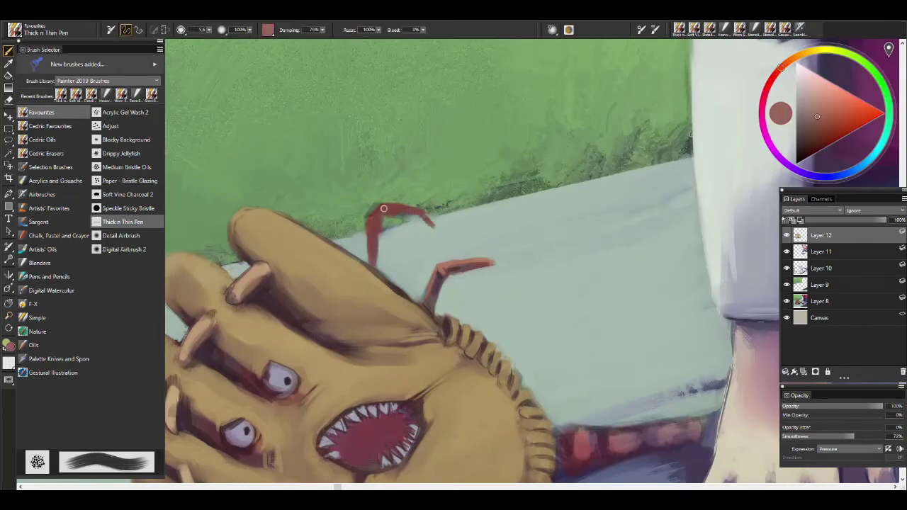
{"action": "key", "text": "bracketleft"}
{"action": "left_click", "coordinate": [375, 213], "text": "alt"}
{"action": "left_click_drag", "start_coordinate": [376, 216], "coordinate": [381, 268]}
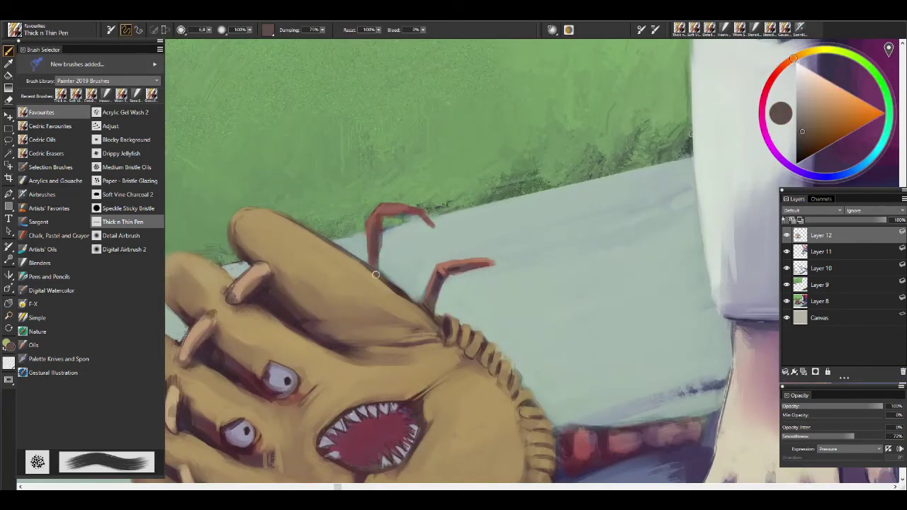
{"action": "key", "text": "bracketright"}
{"action": "key", "text": "bracketright"}
{"action": "key", "text": "bracketright"}
{"action": "key", "text": "bracketright"}
{"action": "key", "text": "bracketright"}
{"action": "key", "text": "bracketright"}
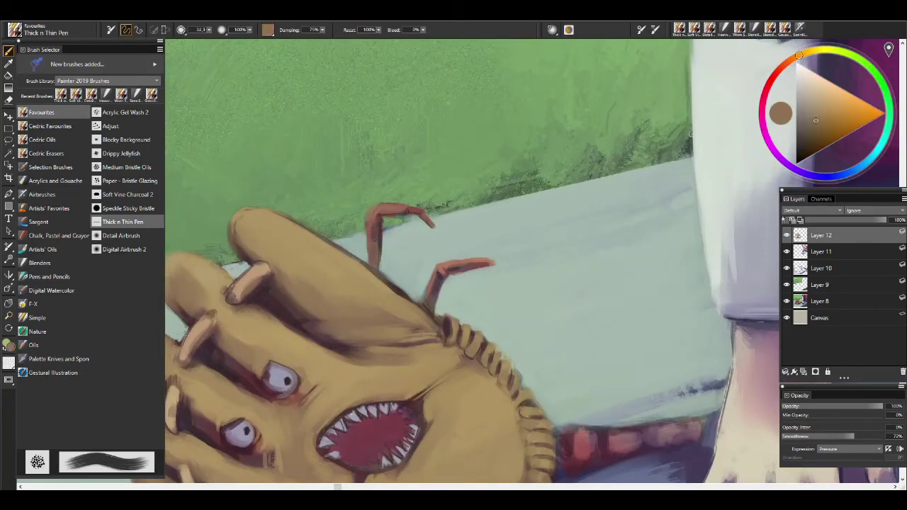
- Shift the view toward the hand and tail and dab pink beside the glove
{"action": "left_click", "coordinate": [407, 312], "text": "alt"}
{"action": "left_click_drag", "start_coordinate": [581, 357], "coordinate": [425, 255]}
{"action": "key", "text": "bracketleft"}
{"action": "key", "text": "bracketleft"}
{"action": "key", "text": "bracketleft"}
{"action": "key", "text": "bracketleft"}
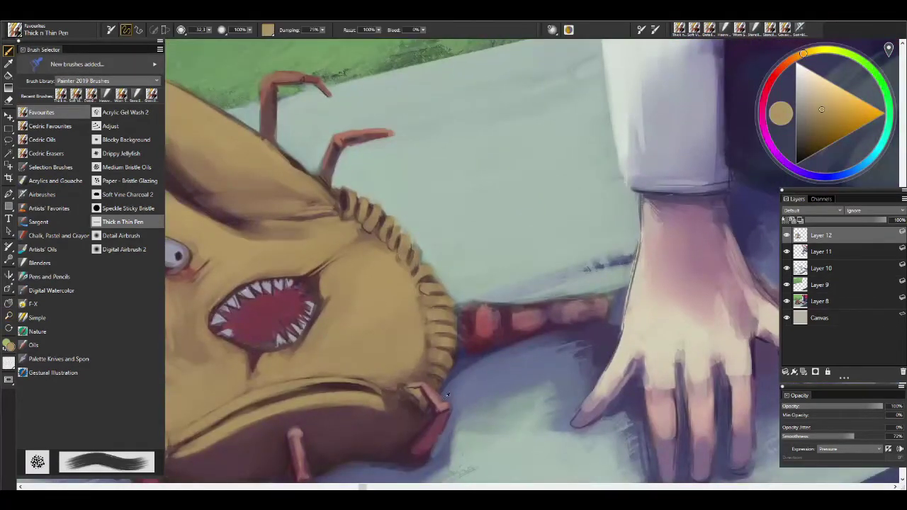
{"action": "left_click", "coordinate": [407, 213], "text": "alt"}
{"action": "left_click_drag", "start_coordinate": [404, 207], "coordinate": [414, 218]}
{"action": "left_click", "coordinate": [403, 238], "text": "alt"}
{"action": "key", "text": "bracketleft"}
{"action": "key", "text": "bracketleft"}
{"action": "key", "text": "bracketleft"}
{"action": "key", "text": "bracketright"}
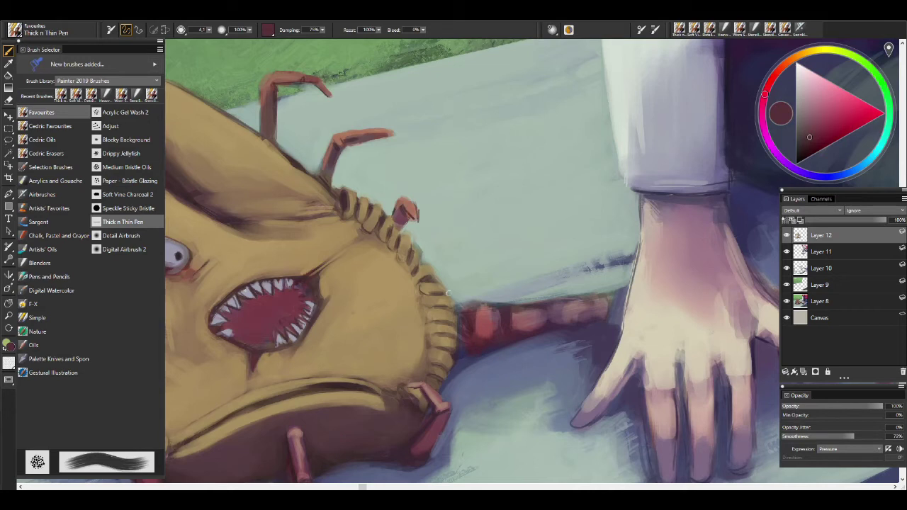
- Paint red strokes at the tail's base and extend the tail's muted red toward the hand
{"action": "left_click", "coordinate": [445, 287], "text": "alt"}
{"action": "key", "text": "bracketright"}
{"action": "key", "text": "bracketright"}
{"action": "key", "text": "bracketright"}
{"action": "mouse_move", "coordinate": [453, 276]}
{"action": "left_mouse_down"}
{"action": "mouse_move", "coordinate": [436, 282]}
{"action": "mouse_move", "coordinate": [443, 288]}
{"action": "left_mouse_up"}
{"action": "key", "text": "bracketright"}
{"action": "key", "text": "bracketright"}
{"action": "key", "text": "bracketright"}
{"action": "key", "text": "bracketright"}
{"action": "left_click", "coordinate": [473, 312], "text": "alt"}
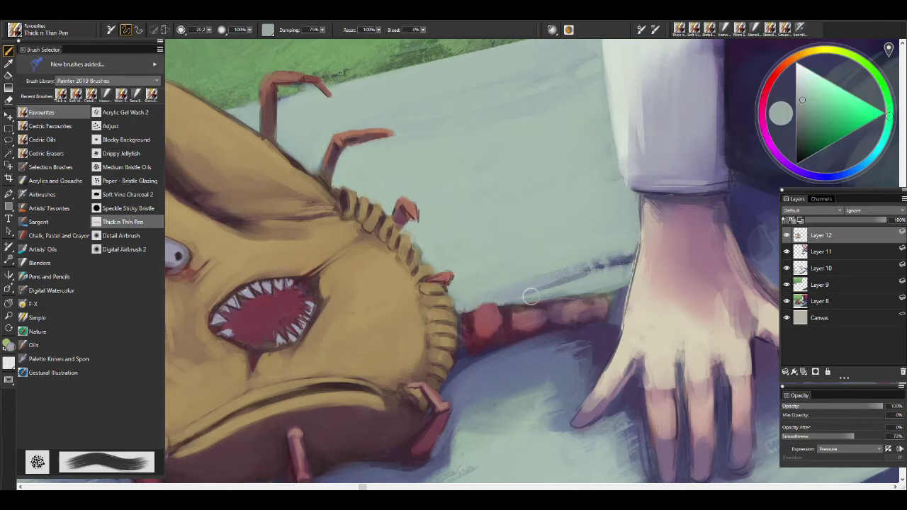
{"action": "left_click", "coordinate": [490, 321], "text": "alt"}
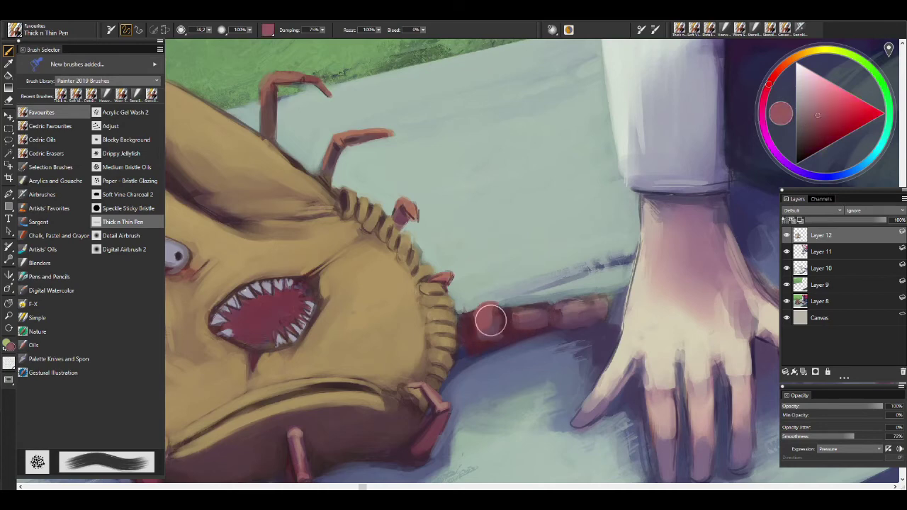
{"action": "mouse_move", "coordinate": [491, 321]}
{"action": "left_mouse_down"}
{"action": "mouse_move", "coordinate": [572, 319]}
{"action": "mouse_move", "coordinate": [596, 300]}
{"action": "mouse_move", "coordinate": [529, 314]}
{"action": "mouse_move", "coordinate": [603, 304]}
{"action": "left_mouse_up"}
{"action": "left_click", "coordinate": [470, 346], "text": "alt"}
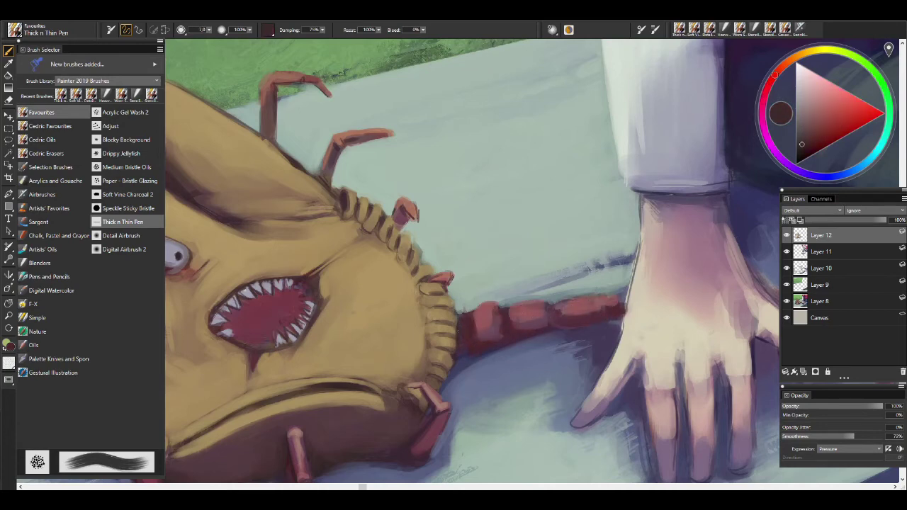
- Paint small strokes near the hand, then zoom out to see the whole painting
{"action": "key", "text": "ctrl+0"}
{"action": "key", "text": "ctrl+alt+0"}
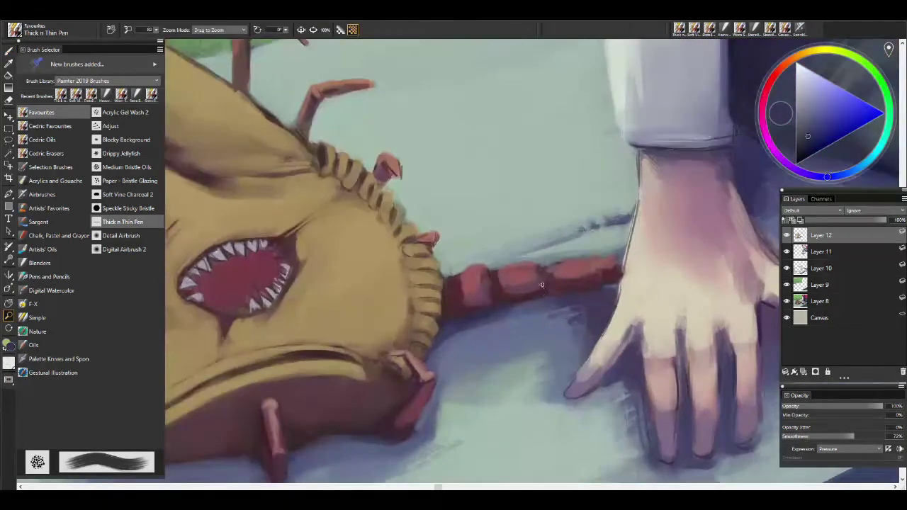
{"action": "left_click", "coordinate": [560, 250], "text": "alt"}
{"action": "left_click_drag", "start_coordinate": [548, 236], "coordinate": [623, 291]}
{"action": "left_click", "coordinate": [555, 262], "text": "alt"}
{"action": "left_click", "coordinate": [620, 269], "text": "alt"}
{"action": "left_click", "coordinate": [651, 345], "text": "ctrl+alt"}
{"action": "left_click", "coordinate": [651, 345], "text": "ctrl+alt"}
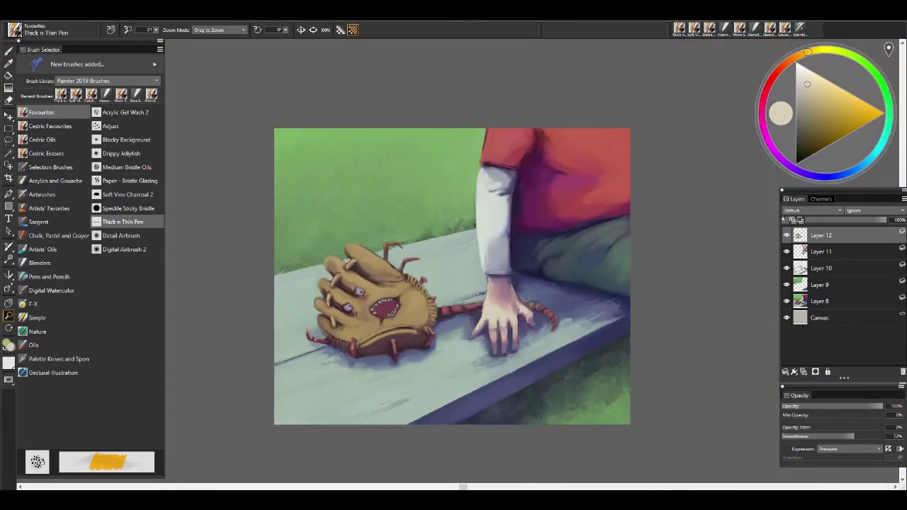
- Sample dark mauve, bench blue-grey and tail red, centring the hand and tail
{"action": "left_click", "coordinate": [570, 314]}
{"action": "left_click", "coordinate": [437, 265], "text": "alt"}
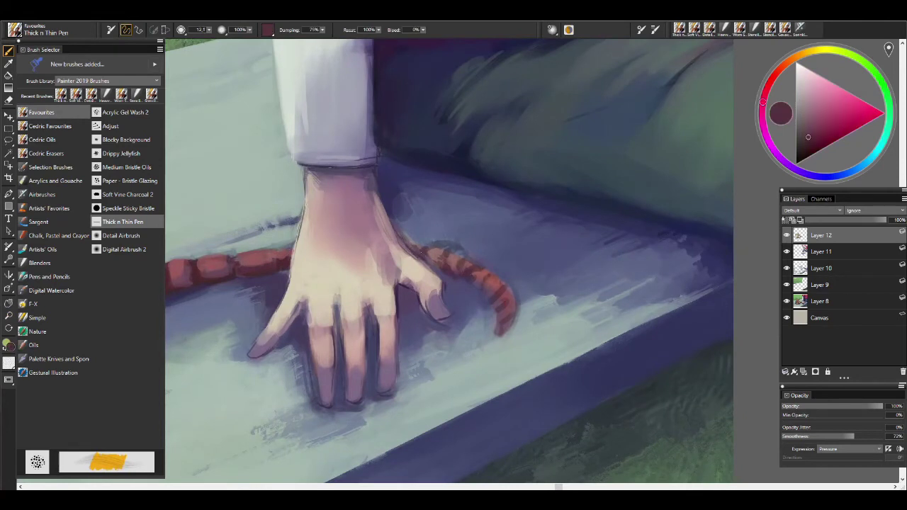
{"action": "left_click", "coordinate": [464, 252], "text": "alt"}
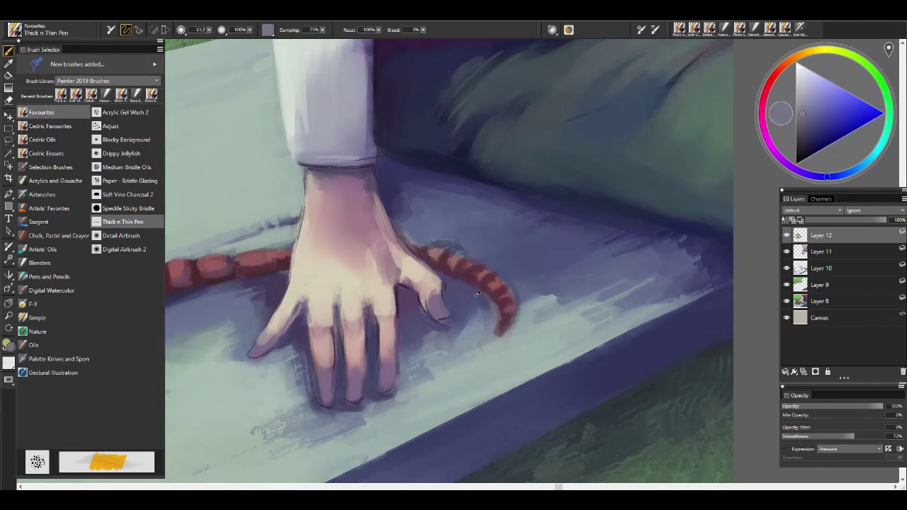
{"action": "left_click", "coordinate": [507, 320], "text": "alt"}
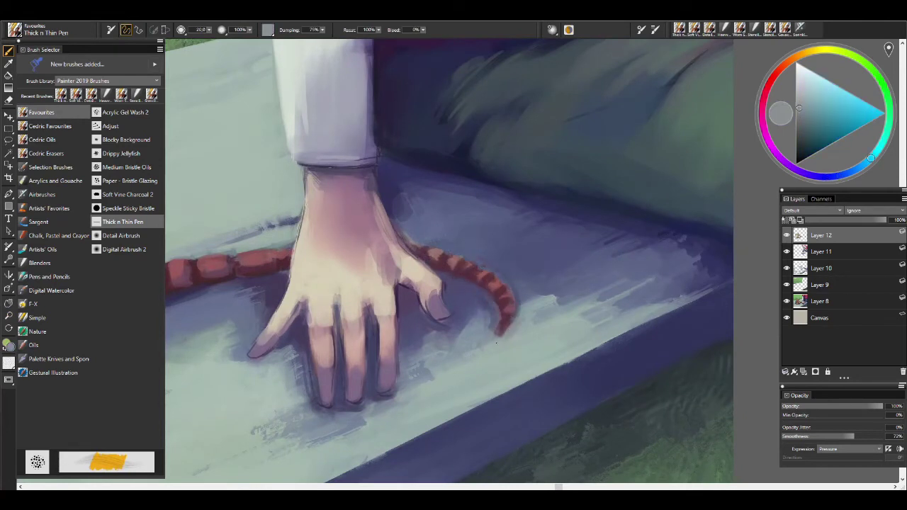
{"action": "left_click", "coordinate": [268, 265], "text": "alt"}
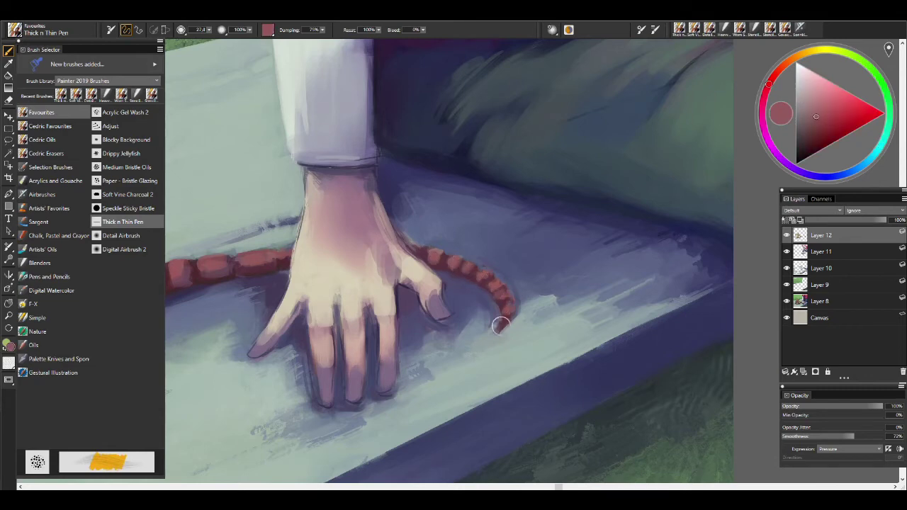
{"action": "left_click_drag", "start_coordinate": [213, 194], "coordinate": [398, 290]}
{"action": "left_click_drag", "start_coordinate": [475, 348], "coordinate": [530, 366]}
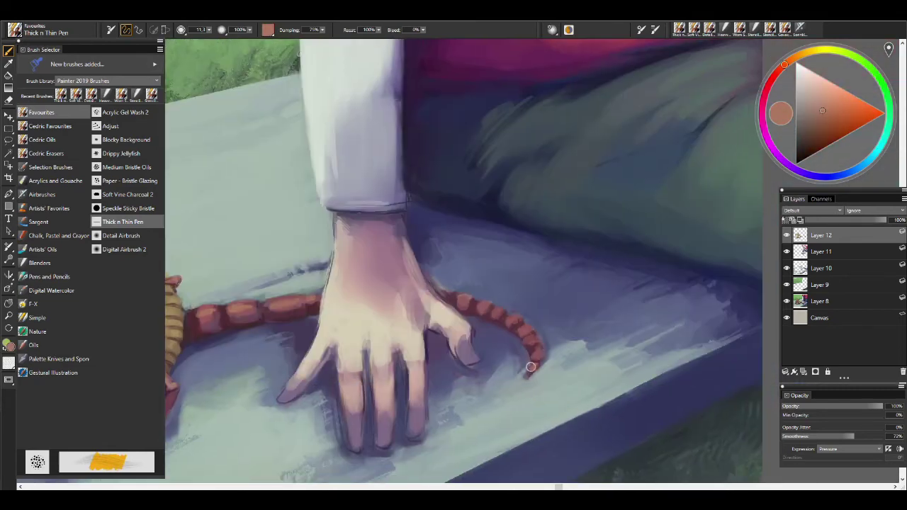
- Zoom closer on the hand and sample a blue-purple shadow and dark tail red
{"action": "scroll", "coordinate": [588, 330], "scroll_direction": "down", "scroll_amount": 5}
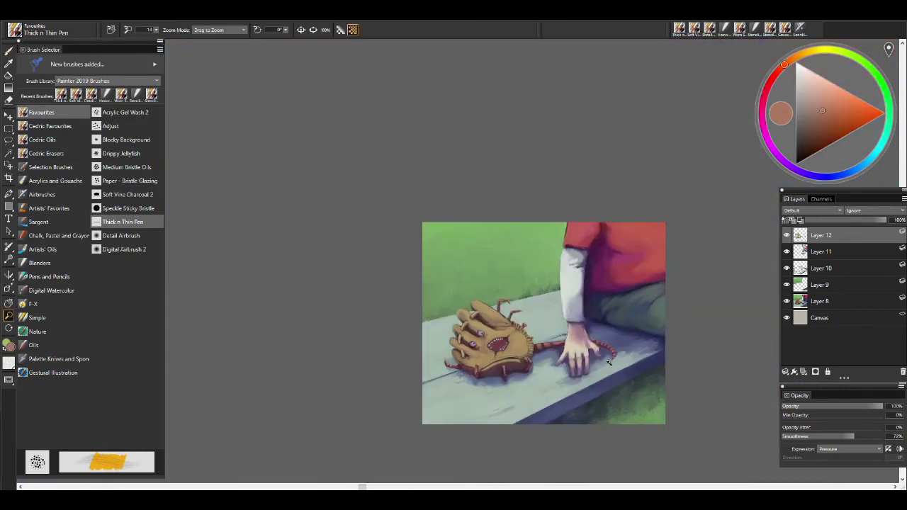
{"action": "scroll", "coordinate": [571, 290], "scroll_direction": "up", "scroll_amount": 6}
{"action": "left_click", "coordinate": [571, 290], "text": "alt"}
{"action": "left_click", "coordinate": [519, 287], "text": "alt"}
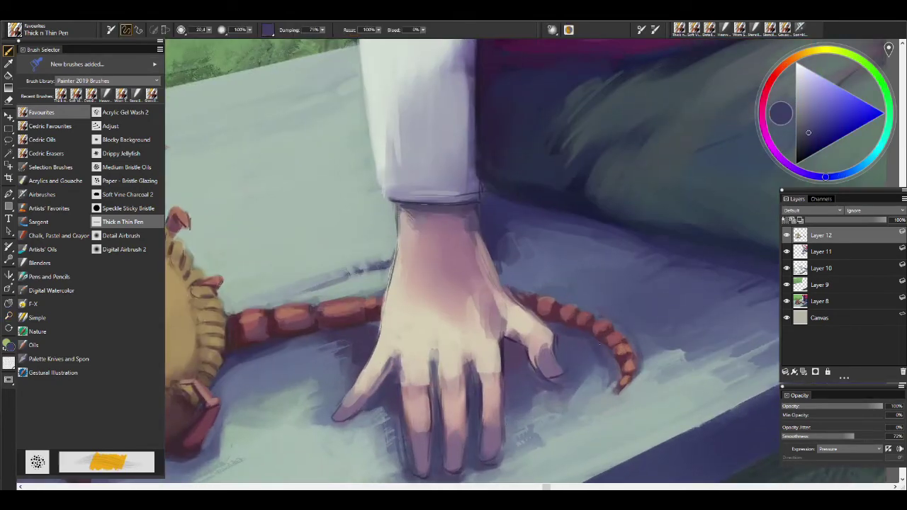
{"action": "left_click", "coordinate": [308, 329], "text": "alt"}
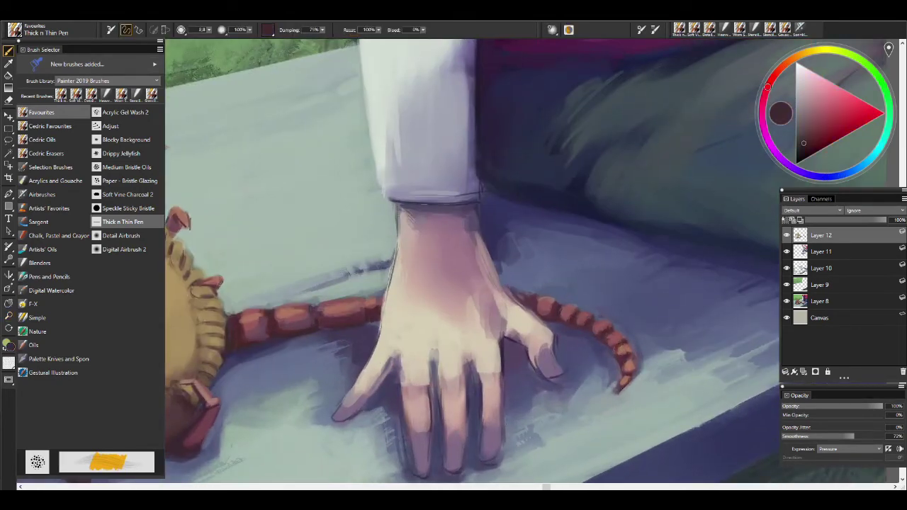
{"action": "scroll", "coordinate": [625, 342], "scroll_direction": "down", "scroll_amount": 5}
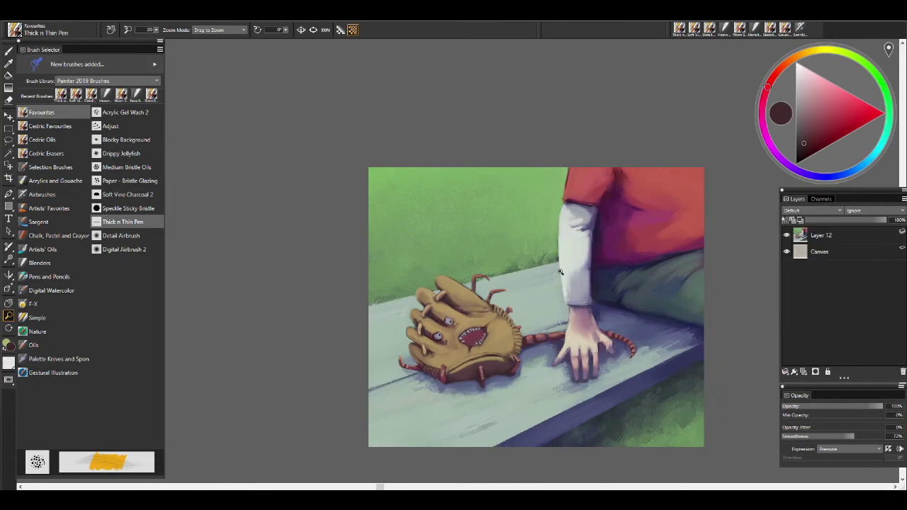
{"action": "scroll", "coordinate": [560, 272], "scroll_direction": "up", "scroll_amount": 5}
- Add a new colorize layer and load the Real Oils Short brush with the background green
{"action": "key", "text": "ctrl+shift+n"}
{"action": "left_click", "coordinate": [812, 211]}
{"action": "left_click", "coordinate": [801, 235]}
{"action": "left_click", "coordinate": [43, 249]}
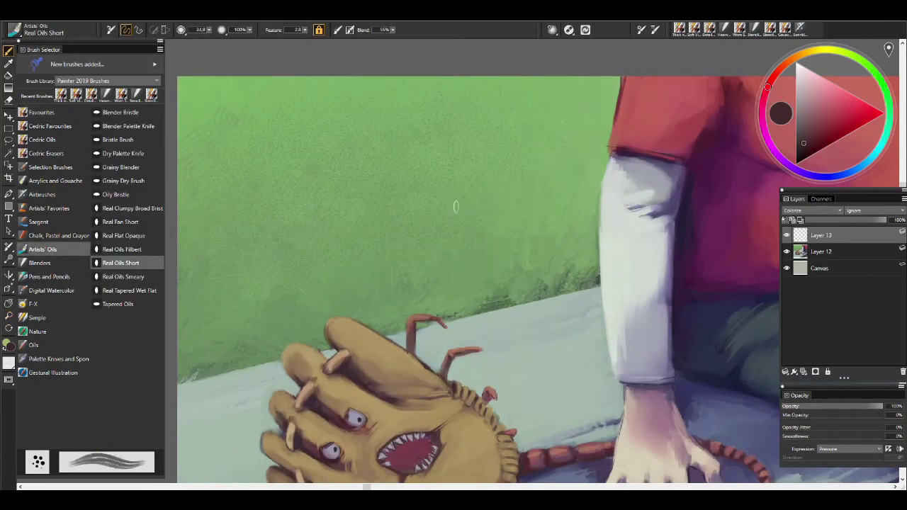
{"action": "left_click", "coordinate": [443, 203], "text": "alt"}
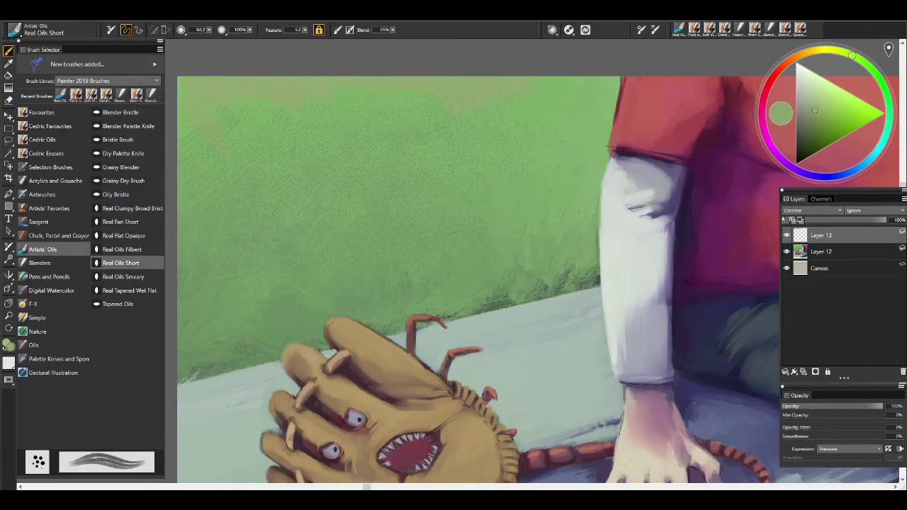
- Paint yellow-green and bright green strokes along the grass edge, plus salmon-orange background patches
{"action": "mouse_move", "coordinate": [843, 51]}
{"action": "left_mouse_down"}
{"action": "mouse_move", "coordinate": [812, 55]}
{"action": "mouse_move", "coordinate": [834, 50]}
{"action": "left_mouse_up"}
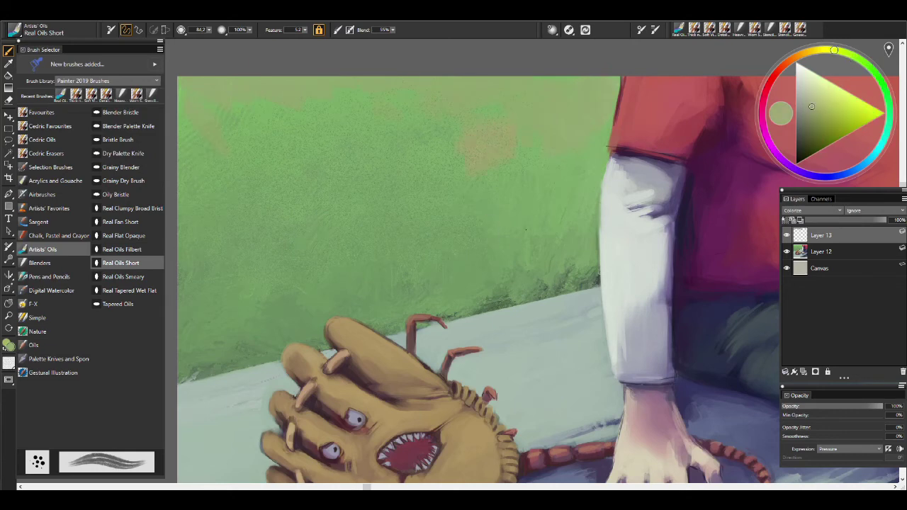
{"action": "mouse_move", "coordinate": [424, 279]}
{"action": "left_mouse_down"}
{"action": "mouse_move", "coordinate": [365, 312]}
{"action": "mouse_move", "coordinate": [234, 305]}
{"action": "left_mouse_up"}
{"action": "left_click", "coordinate": [563, 282], "text": "alt"}
{"action": "left_click_drag", "start_coordinate": [500, 297], "coordinate": [560, 284]}
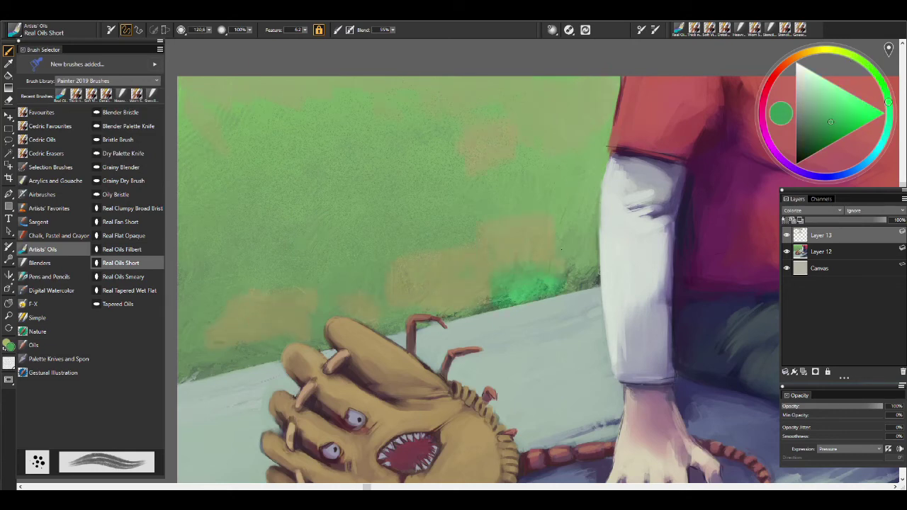
{"action": "left_click", "coordinate": [489, 145], "text": "alt"}
{"action": "mouse_move", "coordinate": [539, 159]}
{"action": "left_mouse_down"}
{"action": "mouse_move", "coordinate": [531, 202]}
{"action": "mouse_move", "coordinate": [437, 214]}
{"action": "mouse_move", "coordinate": [425, 248]}
{"action": "left_mouse_up"}
- Touch up the background with orange, green and brownish strokes near the bench edge
{"action": "left_click", "coordinate": [425, 255], "text": "alt"}
{"action": "left_click", "coordinate": [460, 213], "text": "alt"}
{"action": "left_click_drag", "start_coordinate": [549, 230], "coordinate": [546, 253]}
{"action": "left_click", "coordinate": [480, 209], "text": "alt"}
{"action": "left_click_drag", "start_coordinate": [517, 227], "coordinate": [520, 276]}
{"action": "left_click", "coordinate": [370, 256], "text": "alt"}
{"action": "left_click_drag", "start_coordinate": [388, 266], "coordinate": [388, 287]}
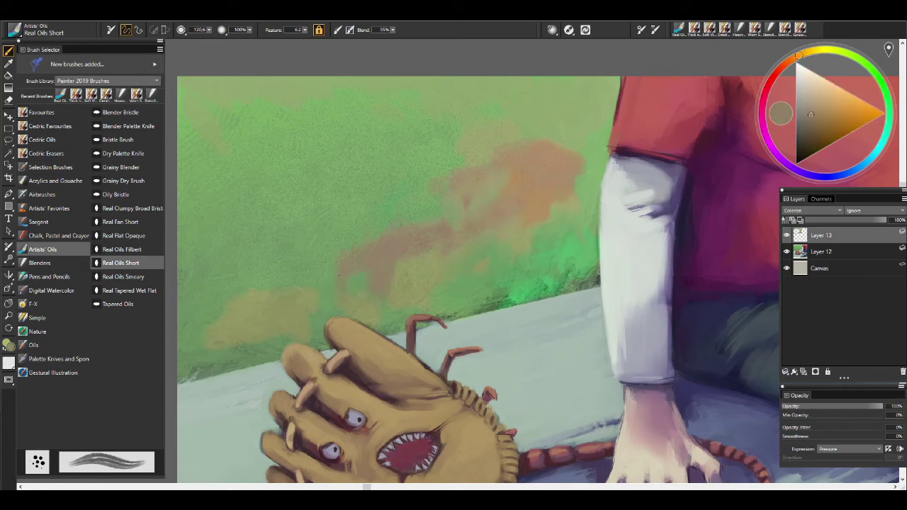
{"action": "left_click", "coordinate": [386, 283], "text": "alt"}
- Paint grey-blue strokes across the left background near the glove
{"action": "left_click", "coordinate": [352, 269], "text": "alt"}
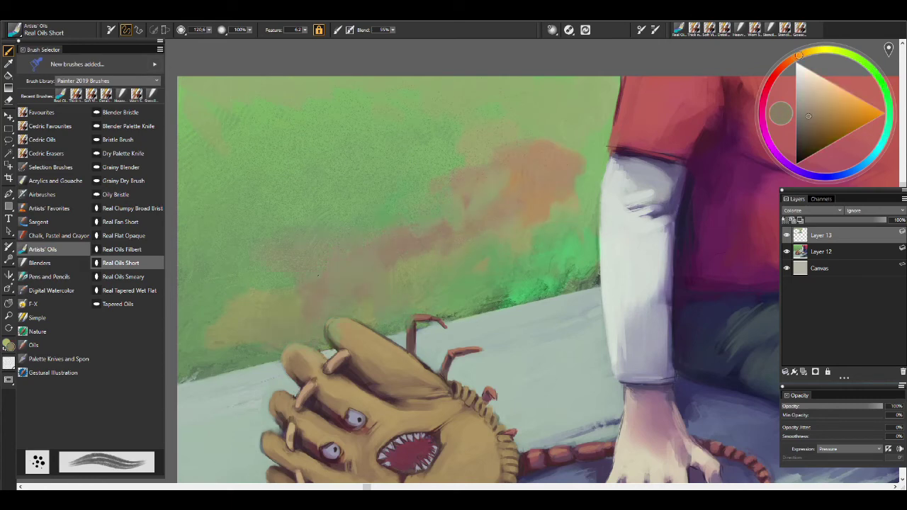
{"action": "left_click_drag", "start_coordinate": [287, 293], "coordinate": [228, 322]}
{"action": "mouse_move", "coordinate": [186, 276]}
{"action": "left_mouse_down"}
{"action": "mouse_move", "coordinate": [251, 343]}
{"action": "mouse_move", "coordinate": [296, 312]}
{"action": "left_mouse_up"}
{"action": "left_click_drag", "start_coordinate": [186, 262], "coordinate": [262, 227]}
{"action": "left_click_drag", "start_coordinate": [186, 209], "coordinate": [198, 234]}
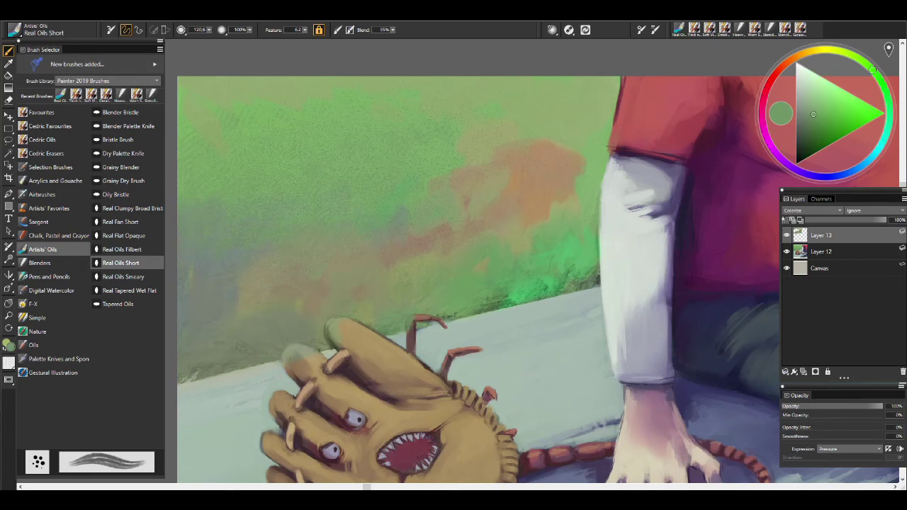
- Add small green strokes along the background edge beside the arm
{"action": "left_click", "coordinate": [581, 170], "text": "alt"}
{"action": "left_click_drag", "start_coordinate": [575, 152], "coordinate": [595, 202]}
{"action": "left_click", "coordinate": [553, 198], "text": "alt"}
{"action": "left_click_drag", "start_coordinate": [539, 192], "coordinate": [606, 172]}
{"action": "key", "text": "ctrl+minus"}
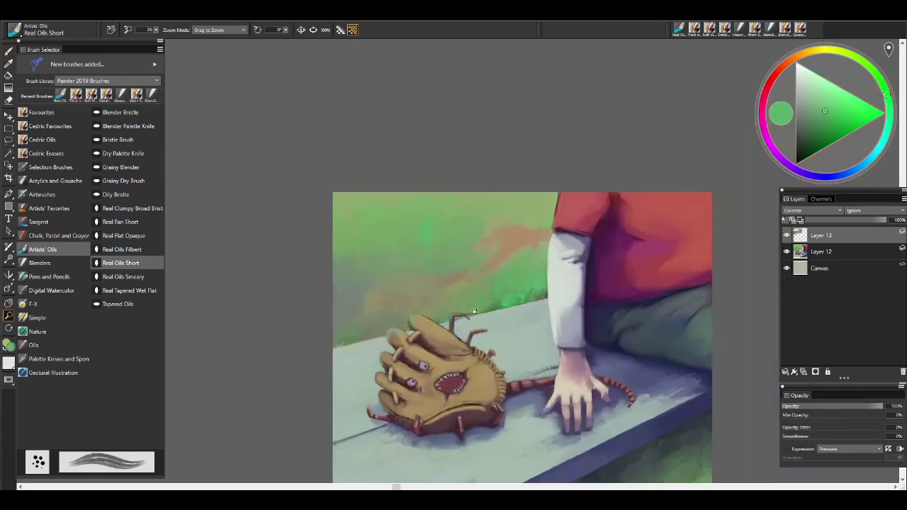
{"action": "key", "text": "ctrl+plus"}
- Try the Cedric eraser brushes, then load the Chalk, Pastel and Crayons Stencil Flow Map brush
{"action": "left_click", "coordinate": [70, 153]}
{"action": "left_click", "coordinate": [111, 140]}
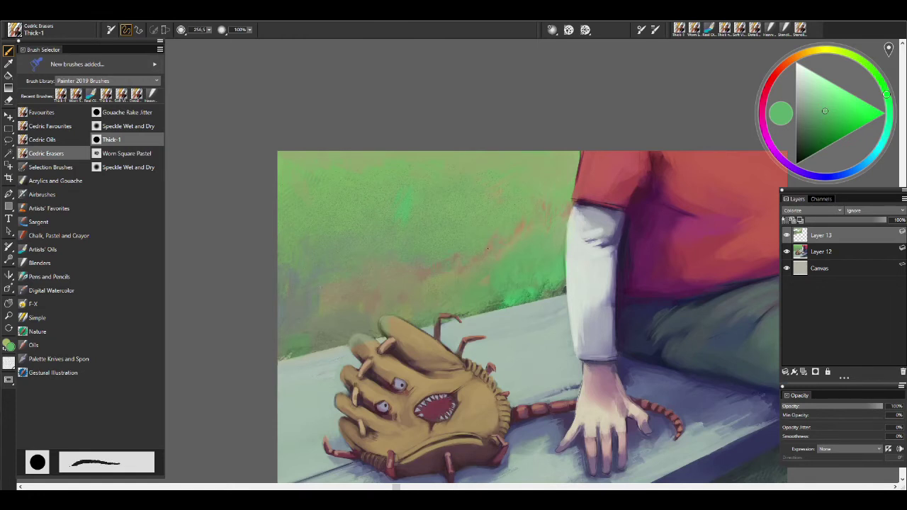
{"action": "left_click", "coordinate": [59, 235]}
{"action": "left_click", "coordinate": [125, 304]}
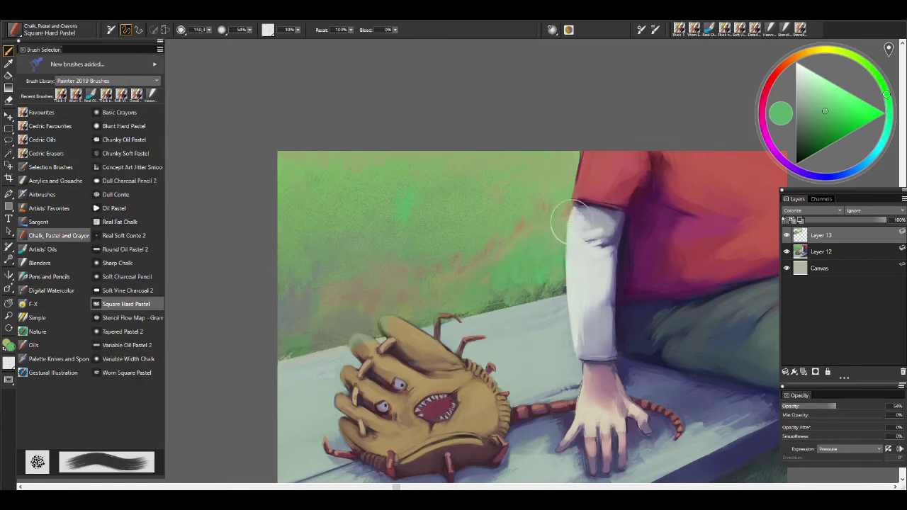
{"action": "left_click", "coordinate": [132, 318]}
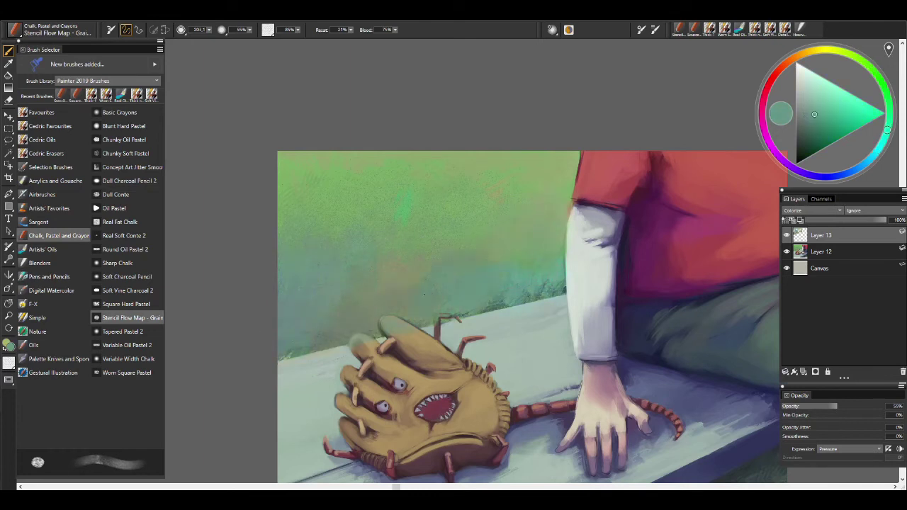
- Sample the background grey-green and switch between Thick-1 and Gouache Rake Jitter eraser brushes
{"action": "left_click", "coordinate": [788, 62]}
{"action": "left_click", "coordinate": [482, 204], "text": "alt"}
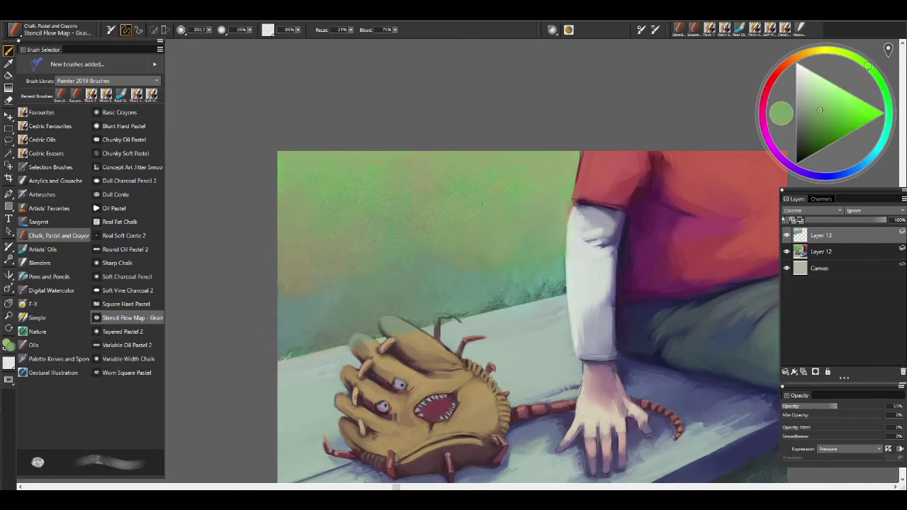
{"action": "left_click", "coordinate": [783, 68]}
{"action": "left_click", "coordinate": [46, 153]}
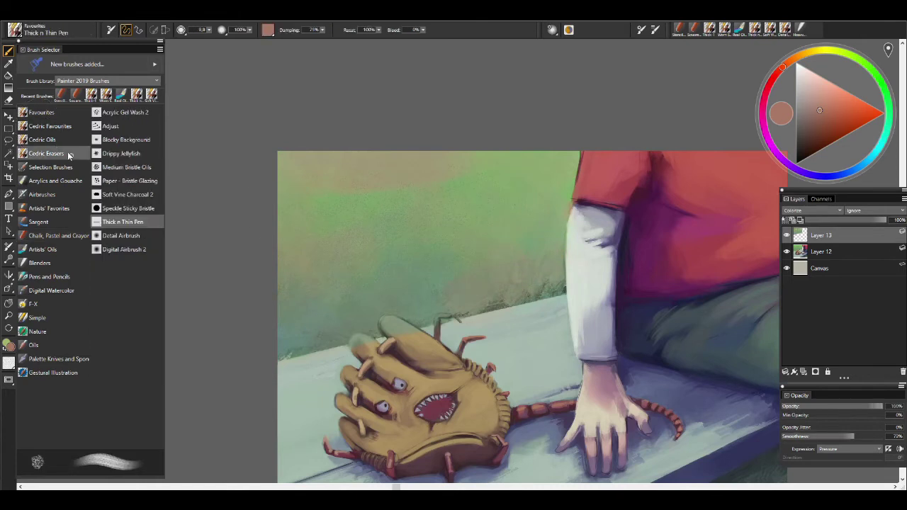
{"action": "left_click", "coordinate": [112, 140]}
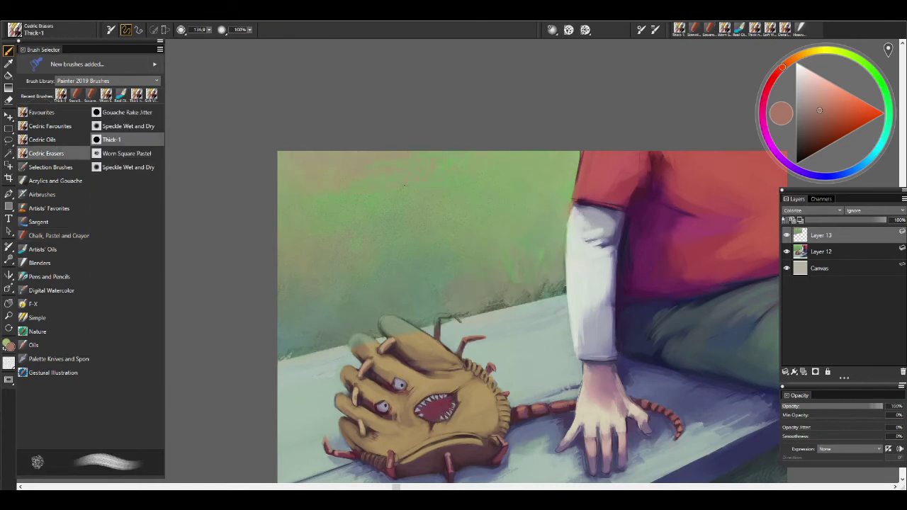
{"action": "left_click", "coordinate": [127, 111]}
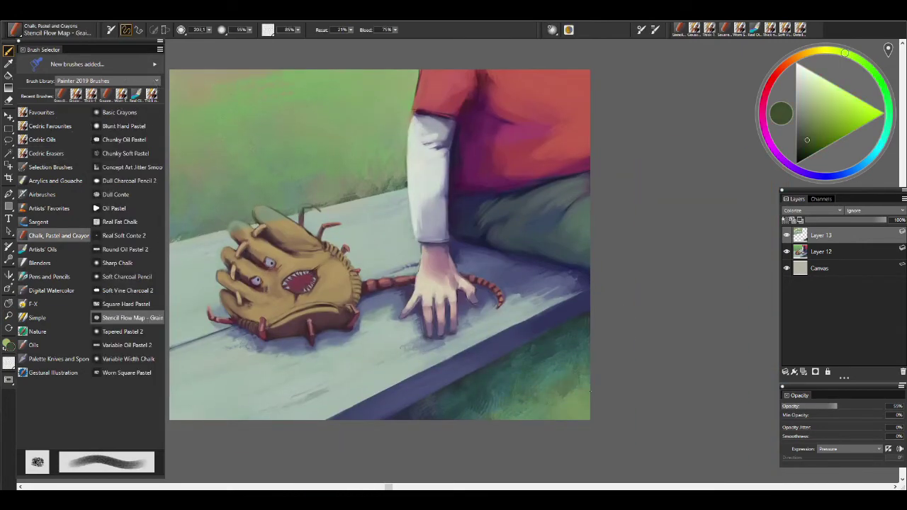
{"action": "left_click", "coordinate": [765, 136]}
{"action": "left_click", "coordinate": [46, 153]}
{"action": "left_click", "coordinate": [126, 112]}
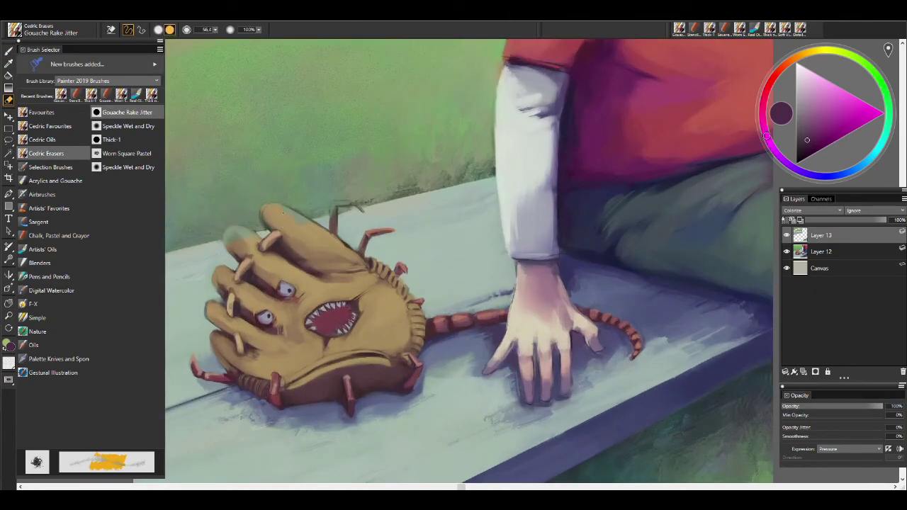
- Load the Particle Spring Oil Mop at size 5 and paint bench-coloured strokes by the glove's left side
{"action": "key", "text": "["}
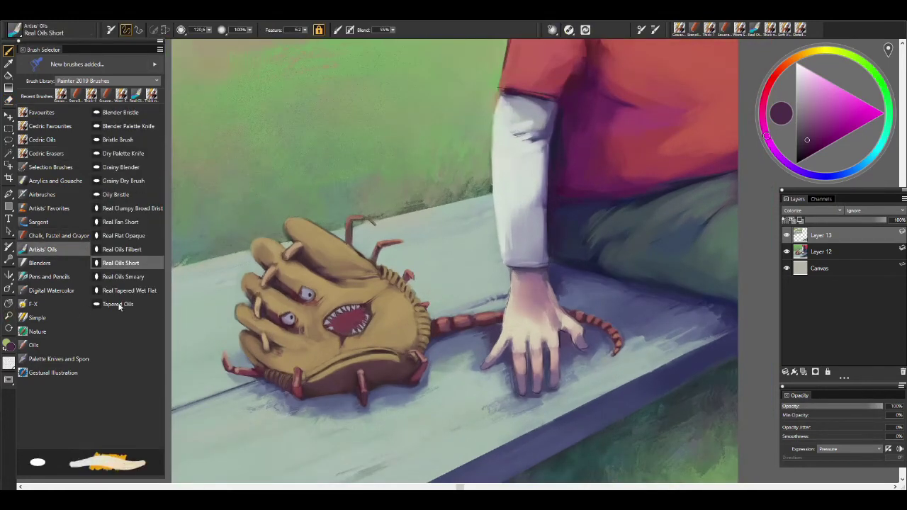
{"action": "left_click", "coordinate": [33, 344]}
{"action": "left_click", "coordinate": [131, 194]}
{"action": "left_click", "coordinate": [392, 262], "text": "alt"}
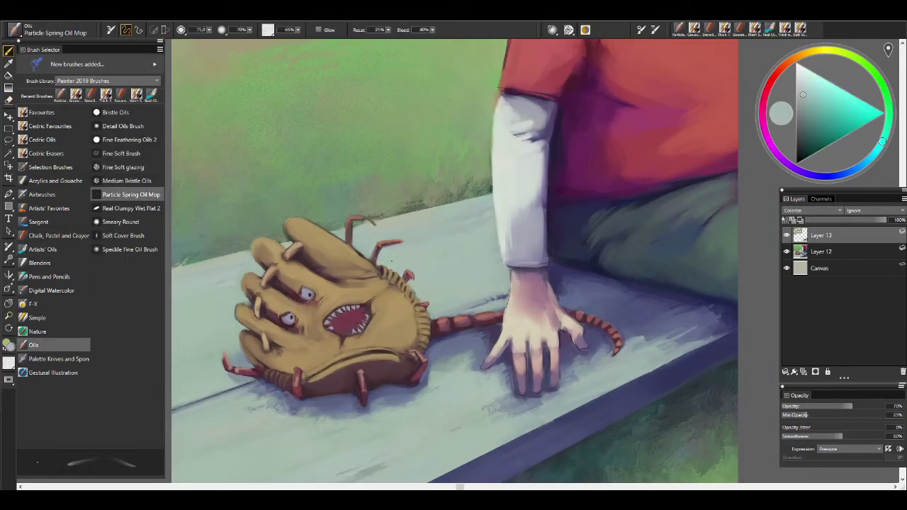
{"action": "mouse_move", "coordinate": [241, 315]}
{"action": "left_mouse_down"}
{"action": "mouse_move", "coordinate": [186, 368]}
{"action": "mouse_move", "coordinate": [262, 379]}
{"action": "left_mouse_up"}
{"action": "left_click_drag", "start_coordinate": [425, 283], "coordinate": [444, 219]}
- Paint pale grey-cyan bench strokes to the right of the hand
{"action": "left_click", "coordinate": [879, 81]}
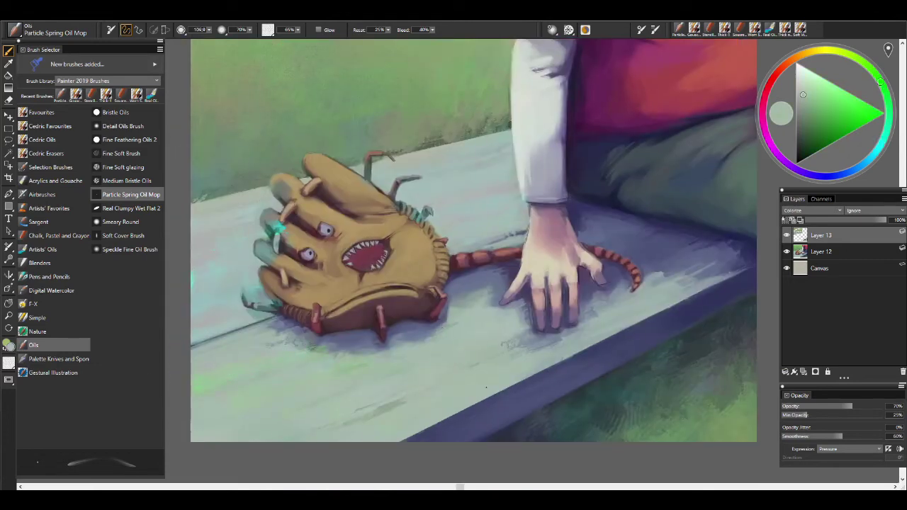
{"action": "left_click", "coordinate": [573, 324], "text": "alt"}
{"action": "left_click_drag", "start_coordinate": [606, 294], "coordinate": [744, 259]}
{"action": "left_click", "coordinate": [788, 65]}
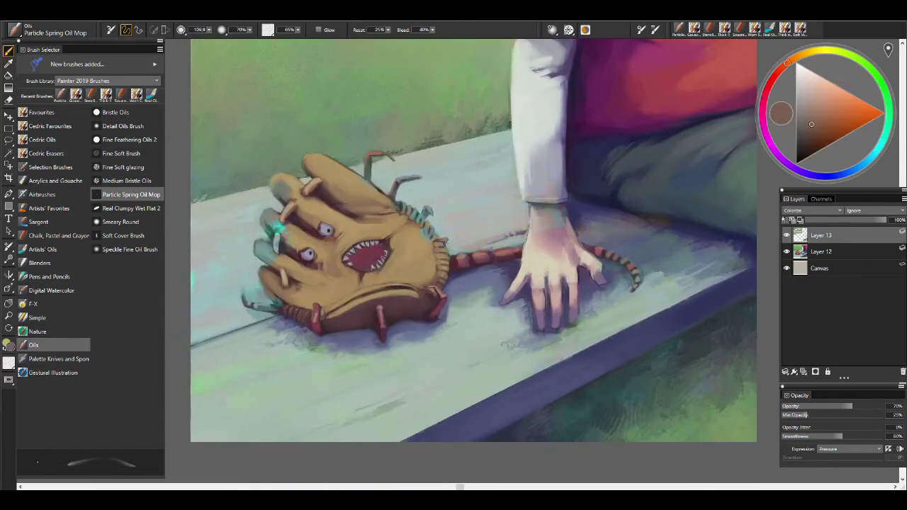
{"action": "left_click", "coordinate": [826, 50]}
- Erase stray strokes along the glove's lower-left edge with an enlarged eraser
{"action": "key", "text": "n"}
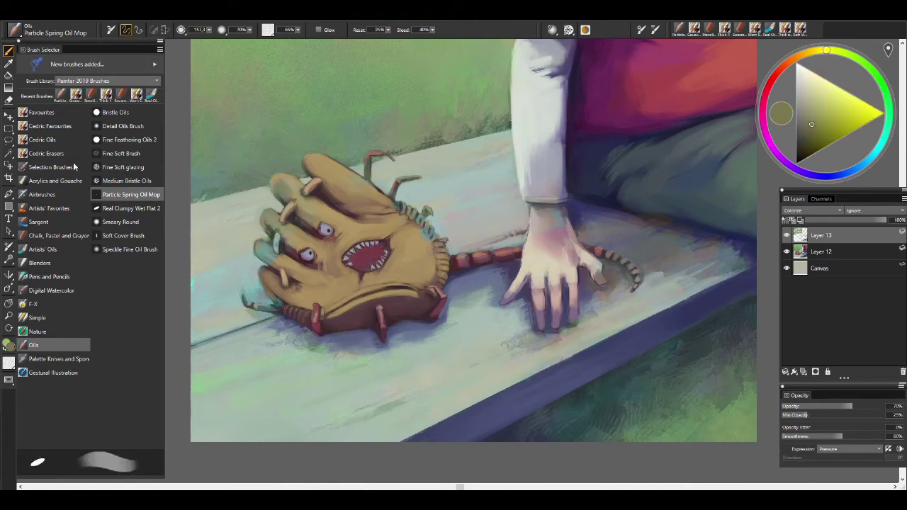
{"action": "key", "text": "bracketright"}
{"action": "key", "text": "bracketright"}
{"action": "key", "text": "7"}
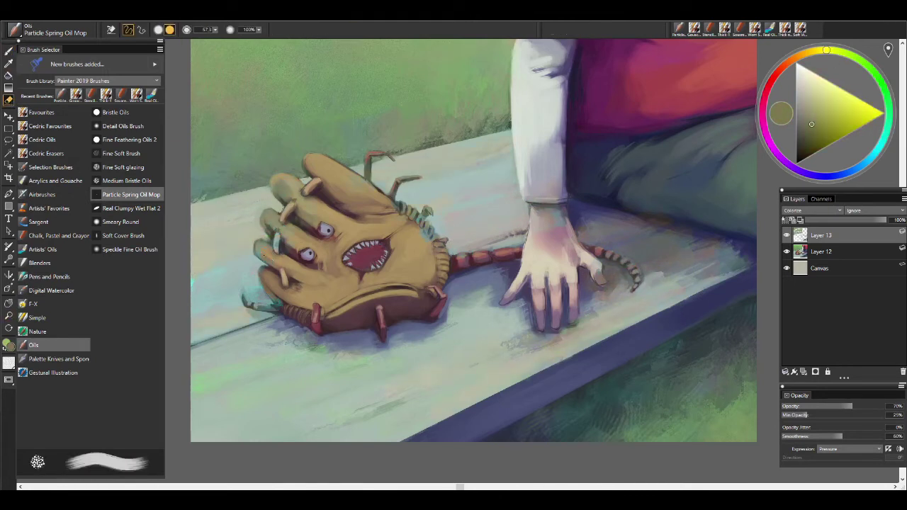
{"action": "left_click_drag", "start_coordinate": [282, 303], "coordinate": [244, 291]}
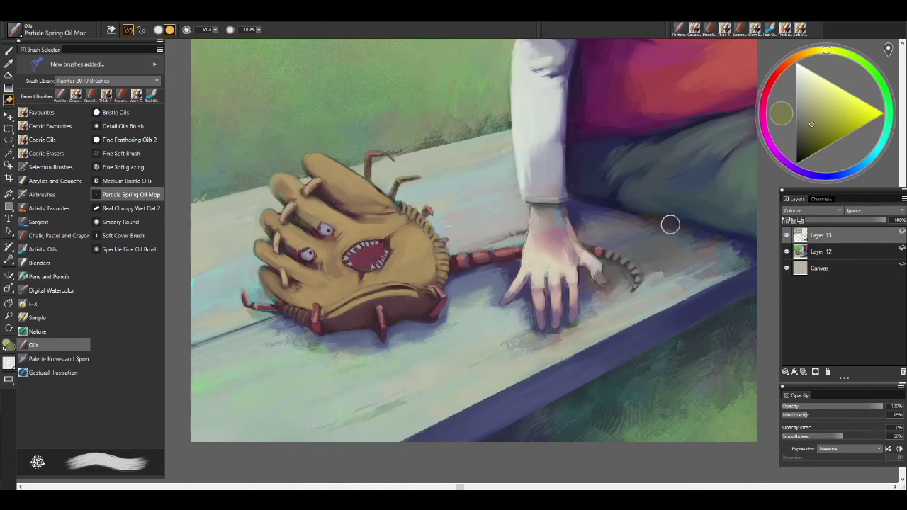
- Cycle through Gouache Rake Jitter, Smeary Round and Stencil Flow Map brushes, picking teal and blue-grey
{"action": "key", "text": "e"}
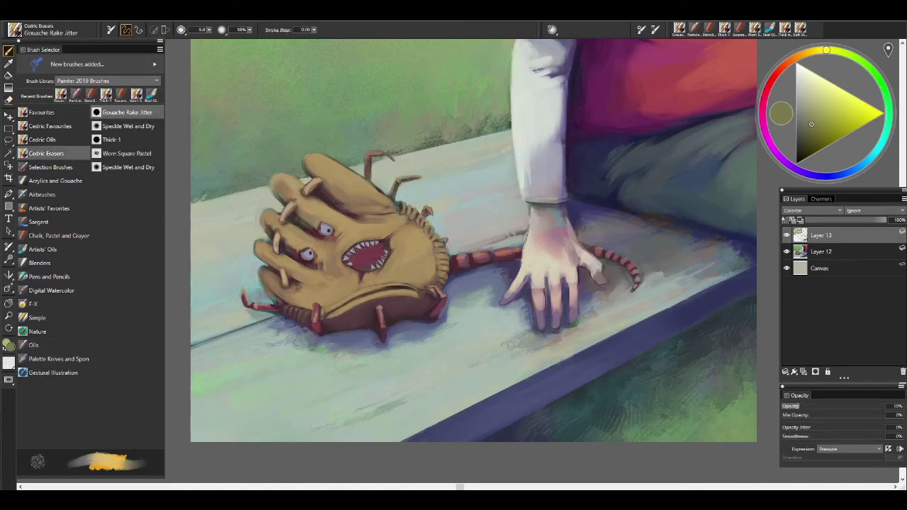
{"action": "key", "text": "b"}
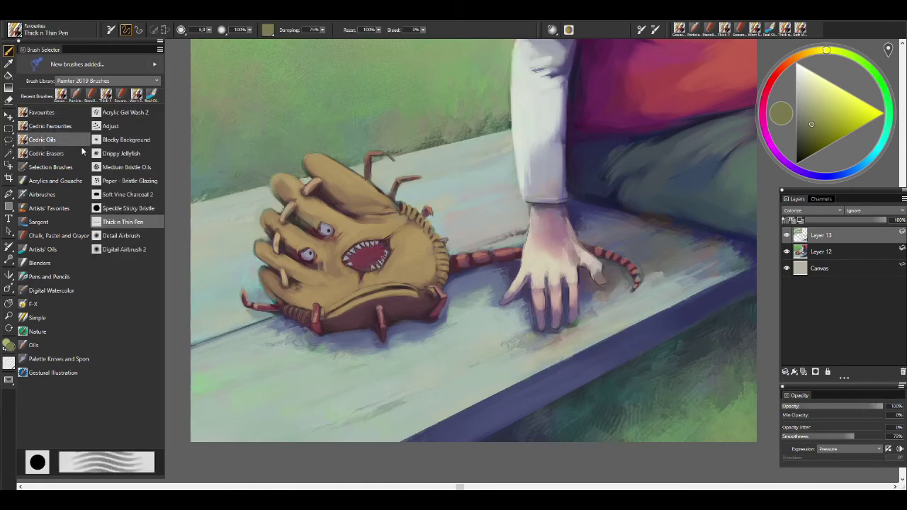
{"action": "left_click", "coordinate": [531, 303], "text": "alt"}
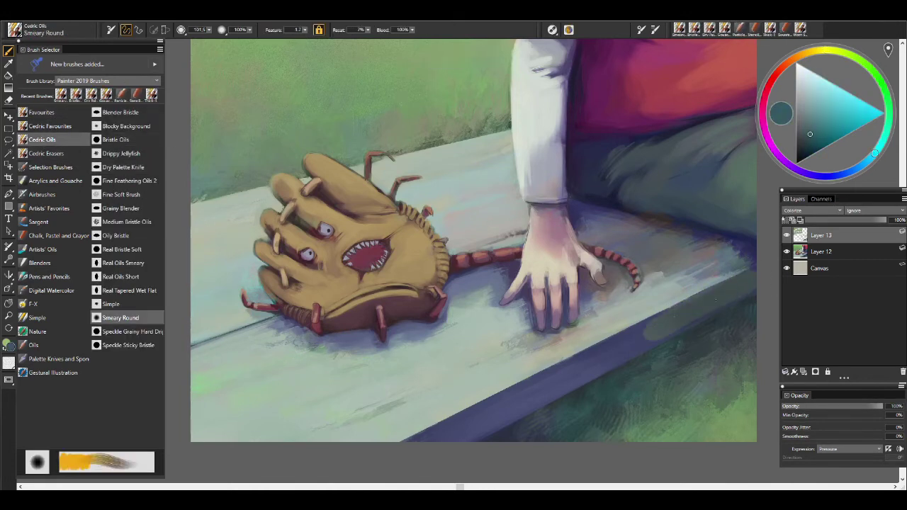
{"action": "key", "text": "c"}
{"action": "left_click", "coordinate": [594, 371], "text": "alt"}
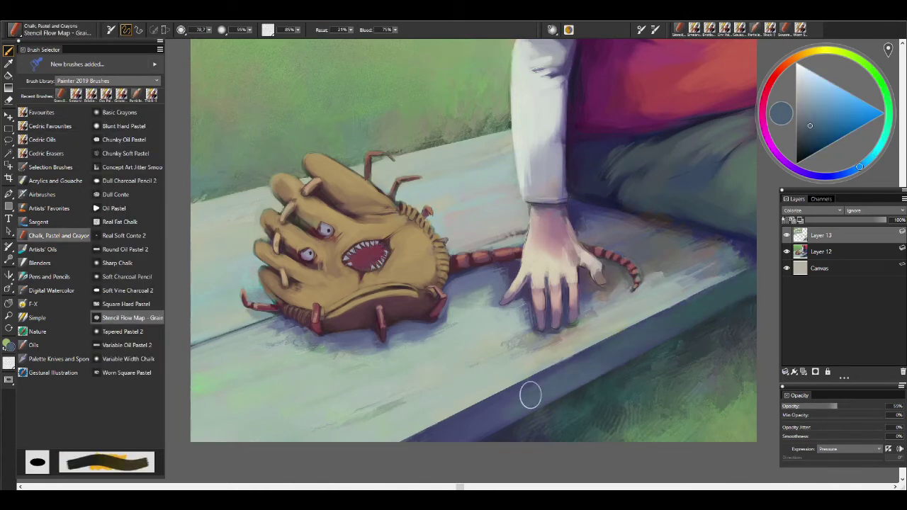
- Switch to the Speckle brushes, resample a colour from the painting, and reframe the view
{"action": "key", "text": "e"}
{"action": "key", "text": "t"}
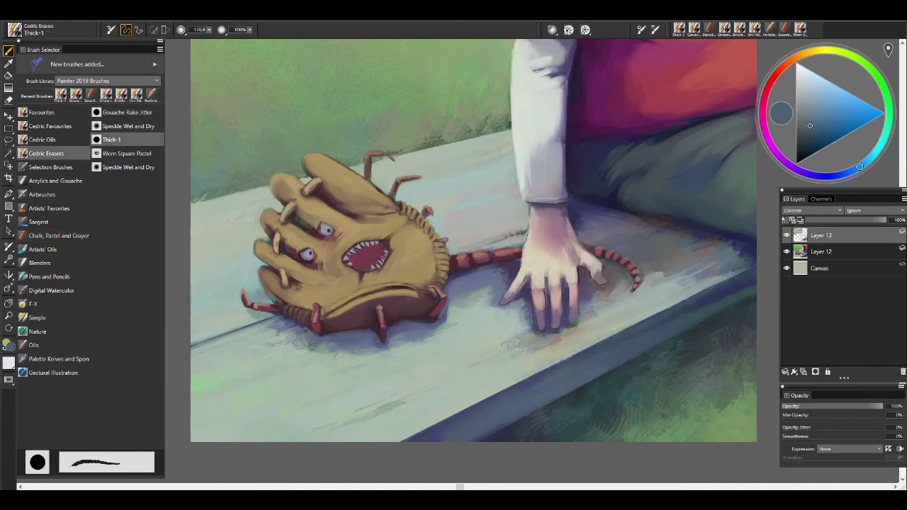
{"action": "key", "text": "s"}
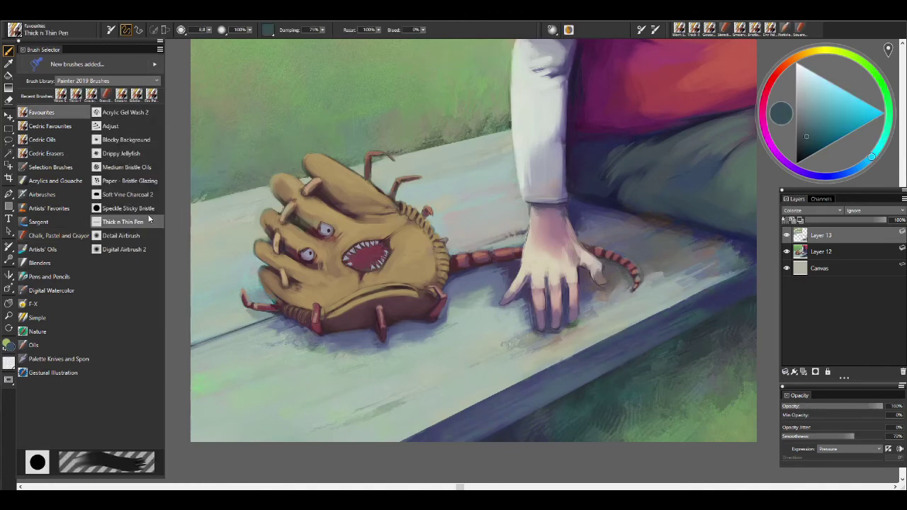
{"action": "left_click", "coordinate": [740, 306], "text": "alt"}
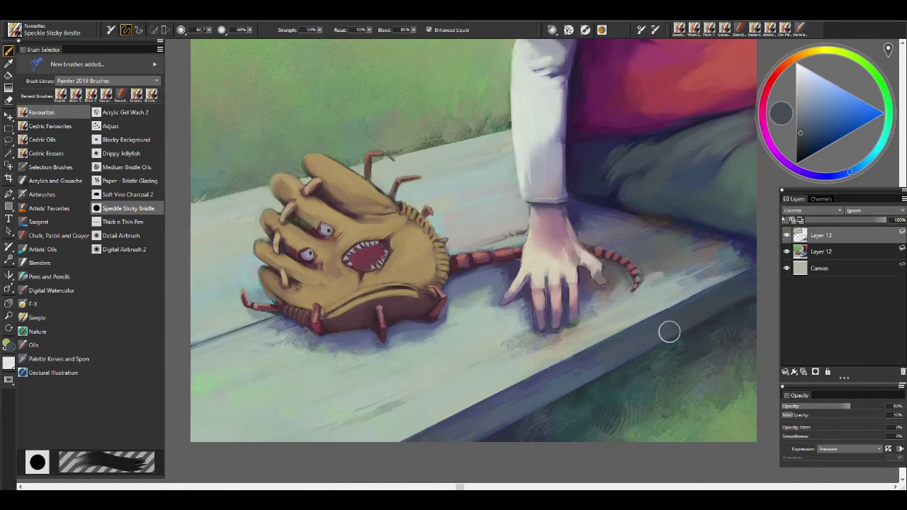
{"action": "left_click", "coordinate": [690, 307], "text": "alt"}
{"action": "key", "text": "e"}
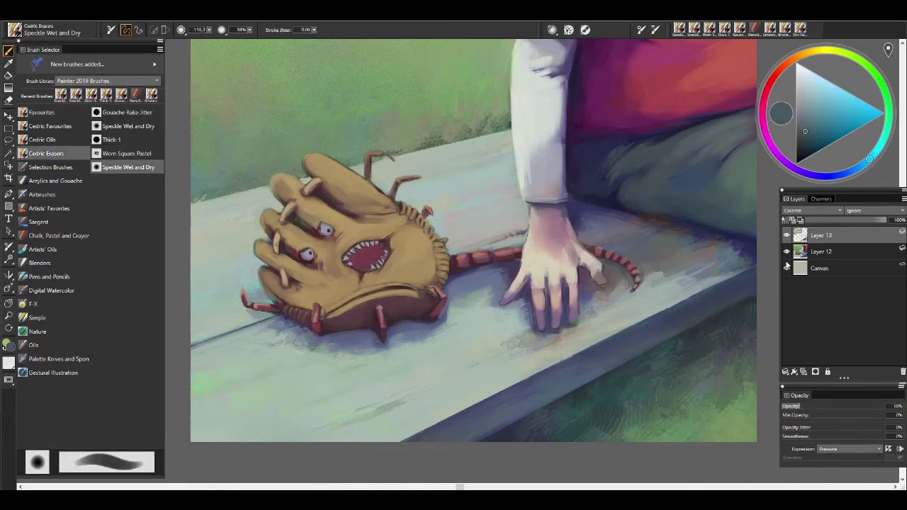
{"action": "key", "text": "m"}
{"action": "left_click_drag", "start_coordinate": [733, 324], "coordinate": [838, 239]}
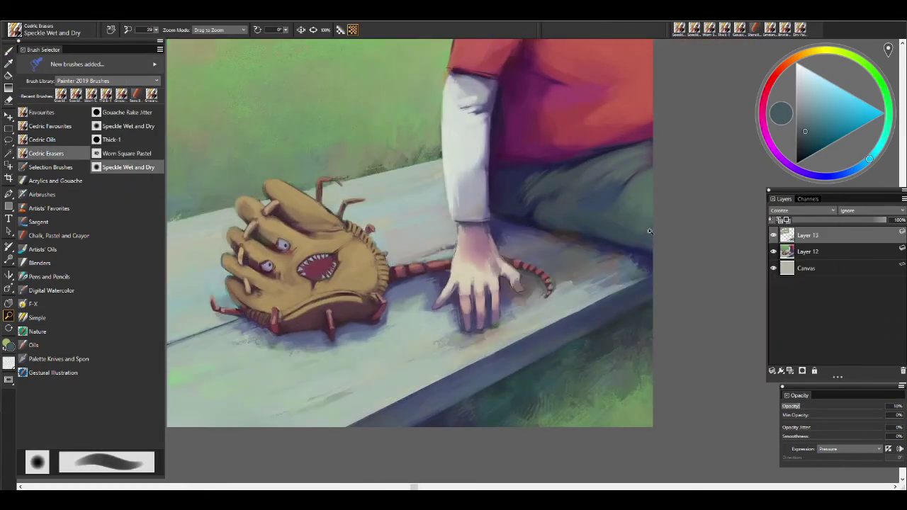
{"action": "mouse_move", "coordinate": [649, 231]}
{"action": "left_mouse_down"}
{"action": "mouse_move", "coordinate": [616, 231]}
{"action": "mouse_move", "coordinate": [680, 234]}
{"action": "left_mouse_up"}
- Switch to the Stencil Flow Map brush and paint a teal stroke across the shirt
{"action": "key", "text": "b"}
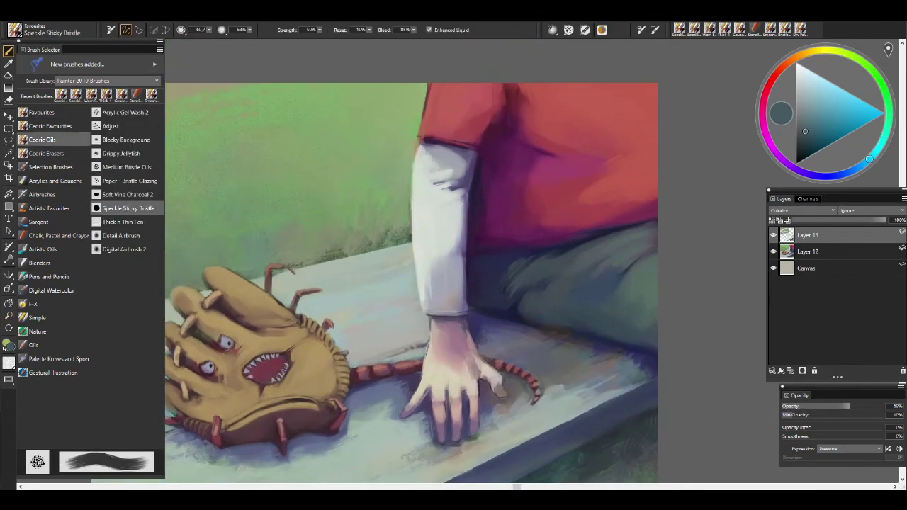
{"action": "left_click", "coordinate": [575, 127], "text": "alt"}
{"action": "key", "text": "p"}
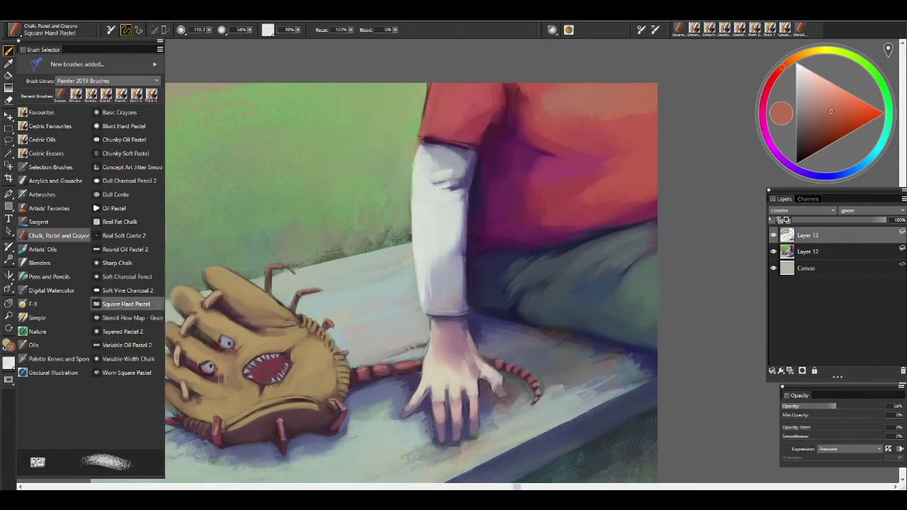
{"action": "left_click", "coordinate": [128, 317]}
{"action": "left_click", "coordinate": [886, 128]}
{"action": "left_click_drag", "start_coordinate": [507, 170], "coordinate": [587, 170]}
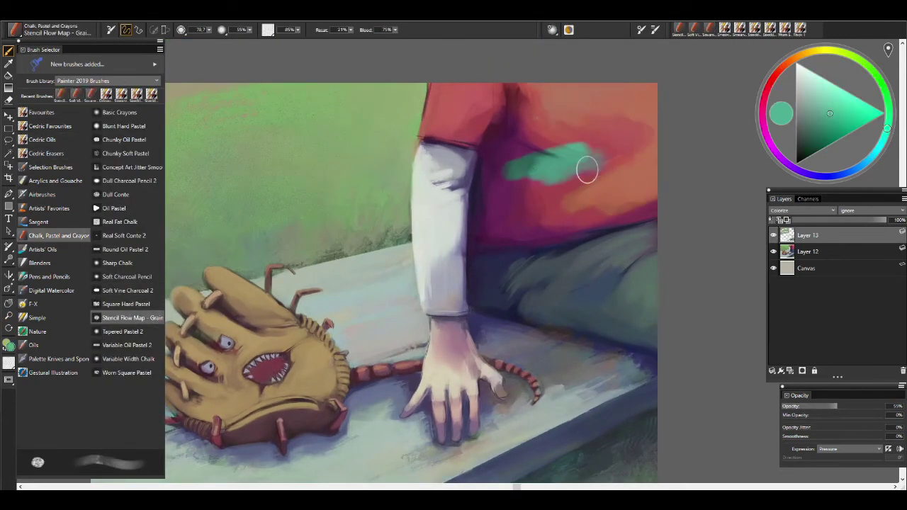
- Cover the teal stroke and deepen the shirt's shadows with dark purple-red
{"action": "left_click", "coordinate": [496, 185], "text": "alt"}
{"action": "left_click_drag", "start_coordinate": [524, 153], "coordinate": [602, 145]}
{"action": "left_click_drag", "start_coordinate": [506, 166], "coordinate": [598, 159]}
{"action": "left_click_drag", "start_coordinate": [528, 177], "coordinate": [583, 182]}
{"action": "left_click_drag", "start_coordinate": [524, 220], "coordinate": [652, 212]}
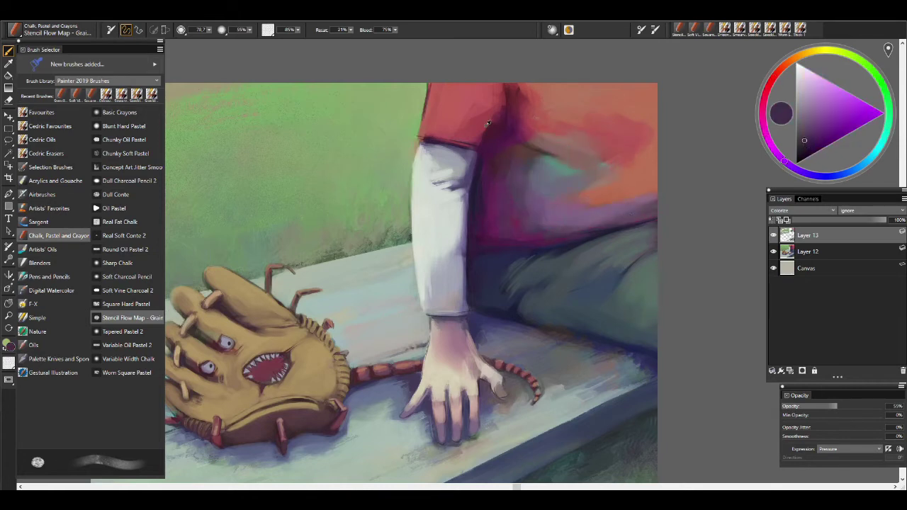
- Paint pinkish highlights on top of the shirt and darken part of it with saturated red
{"action": "left_click", "coordinate": [488, 123], "text": "alt"}
{"action": "left_click_drag", "start_coordinate": [464, 99], "coordinate": [489, 129]}
{"action": "left_click", "coordinate": [783, 69]}
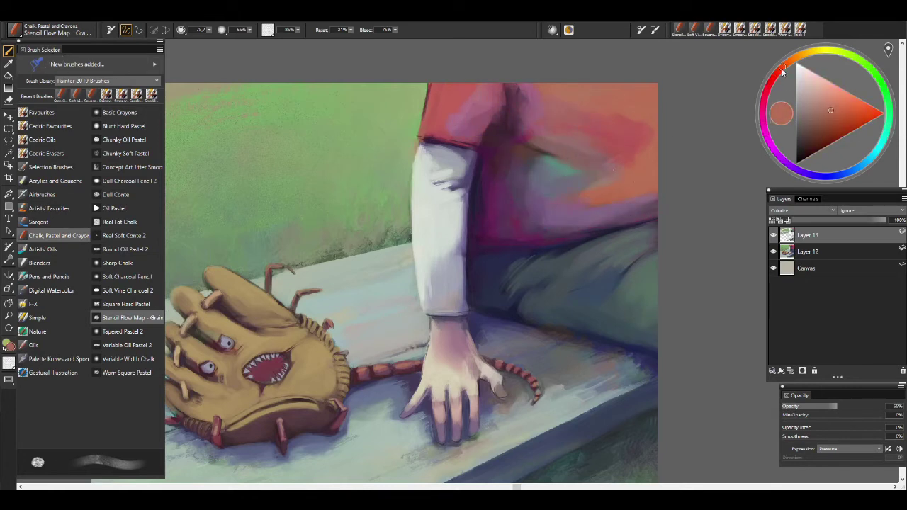
{"action": "left_click", "coordinate": [848, 114]}
{"action": "left_click_drag", "start_coordinate": [617, 208], "coordinate": [560, 212]}
{"action": "left_click", "coordinate": [815, 136]}
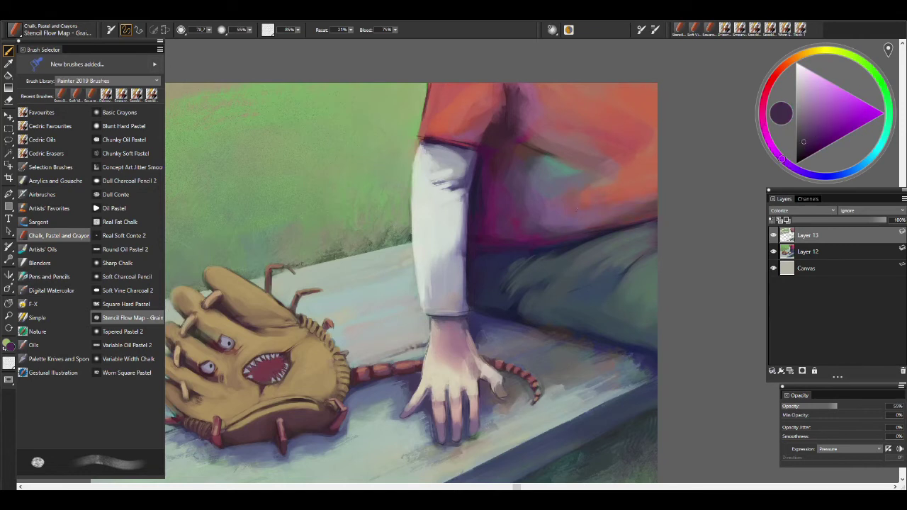
- Switch to the Speckle Wet and Dry brush and paint a pink stroke on the shirt
{"action": "left_click", "coordinate": [47, 153]}
{"action": "left_click", "coordinate": [111, 140]}
{"action": "left_click", "coordinate": [126, 112]}
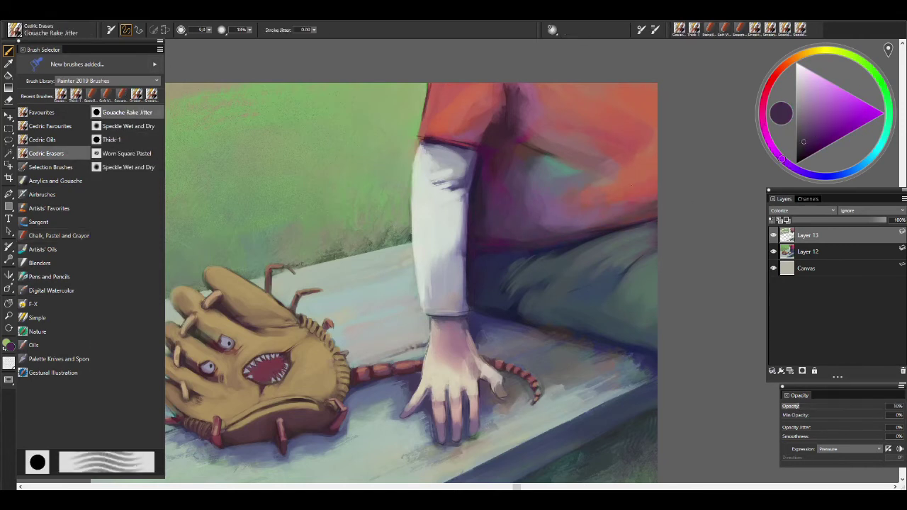
{"action": "left_click", "coordinate": [128, 127]}
{"action": "left_click_drag", "start_coordinate": [601, 185], "coordinate": [556, 174]}
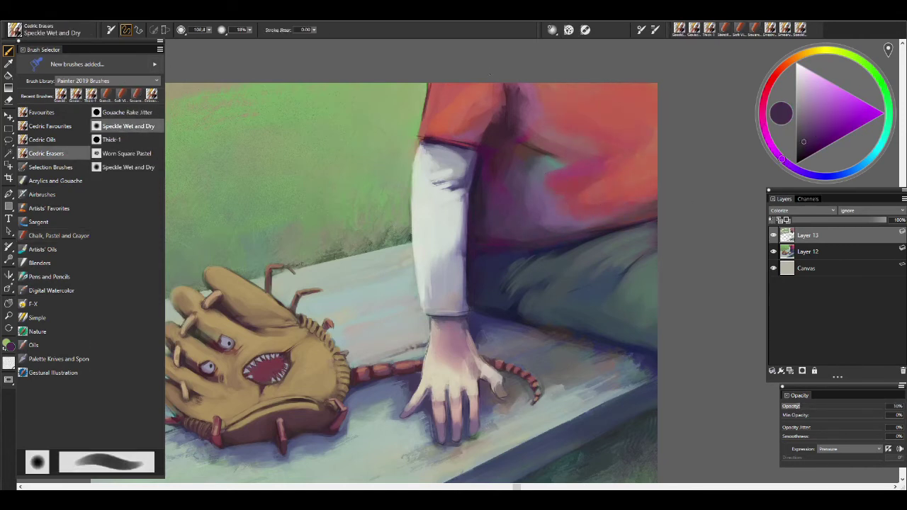
- Paint light grey-blue strokes on the shirt with the Speckle Sticky Bristle brush
{"action": "left_click", "coordinate": [493, 223], "text": "alt"}
{"action": "left_click", "coordinate": [41, 112]}
{"action": "left_click", "coordinate": [128, 207]}
{"action": "left_click_drag", "start_coordinate": [603, 166], "coordinate": [546, 181]}
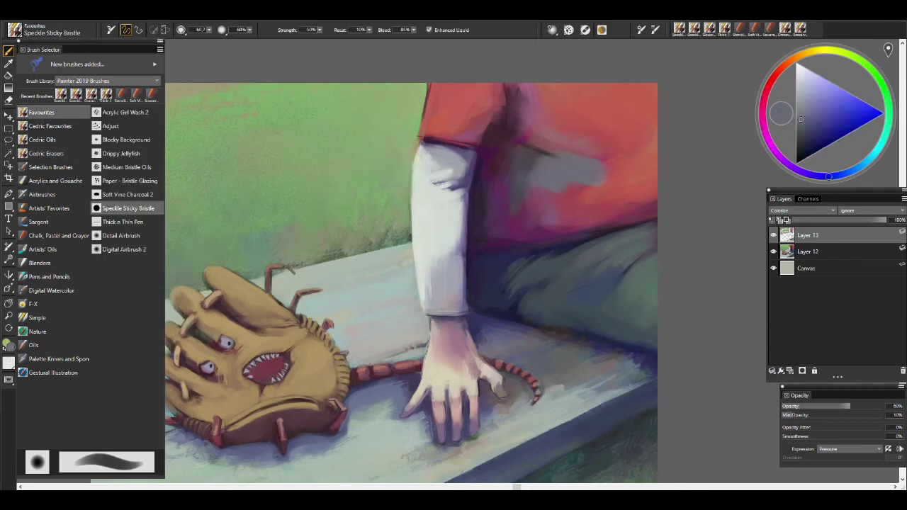
{"action": "left_click_drag", "start_coordinate": [645, 227], "coordinate": [575, 198]}
- Sweep hot-pink and red-pink strokes across the shirt's right and upper-right side
{"action": "left_click", "coordinate": [576, 198], "text": "alt"}
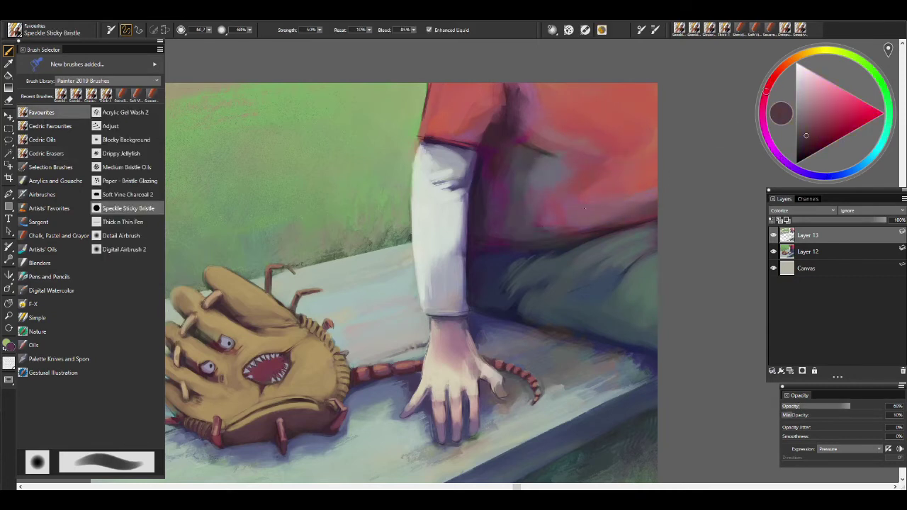
{"action": "mouse_move", "coordinate": [656, 188]}
{"action": "left_mouse_down"}
{"action": "mouse_move", "coordinate": [588, 212]}
{"action": "mouse_move", "coordinate": [603, 126]}
{"action": "left_mouse_up"}
{"action": "left_click", "coordinate": [603, 126], "text": "alt"}
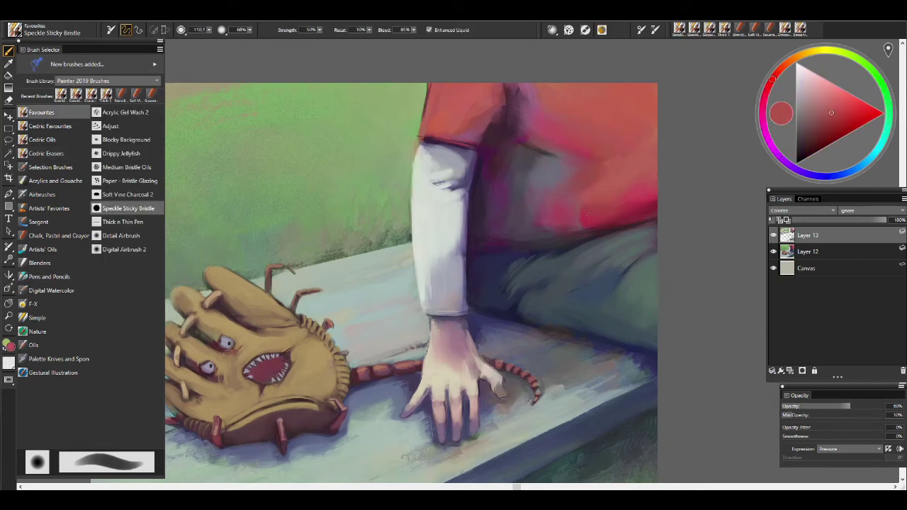
{"action": "left_click_drag", "start_coordinate": [609, 178], "coordinate": [573, 128]}
{"action": "left_click", "coordinate": [549, 168], "text": "alt"}
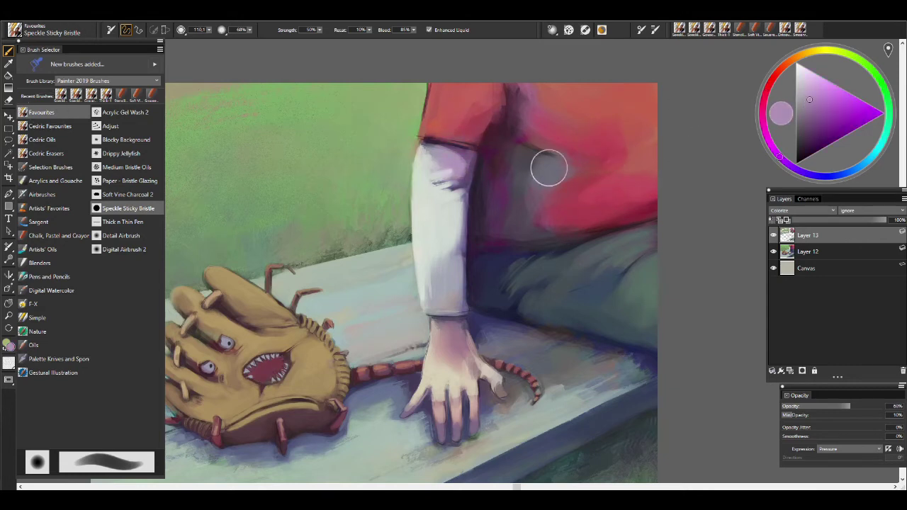
- Cycle through rake, wet-and-dry and palette-knife brushes and fit the painting to the window
{"action": "key", "text": "e"}
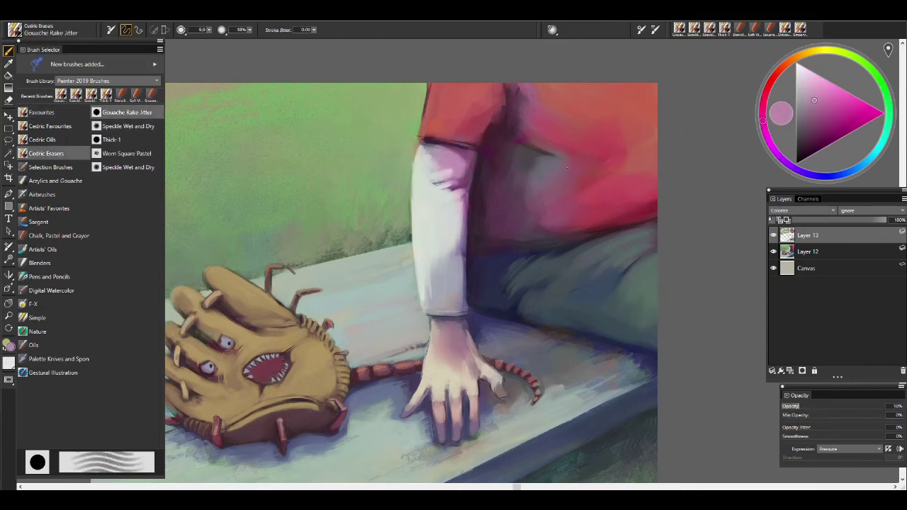
{"action": "key", "text": "b"}
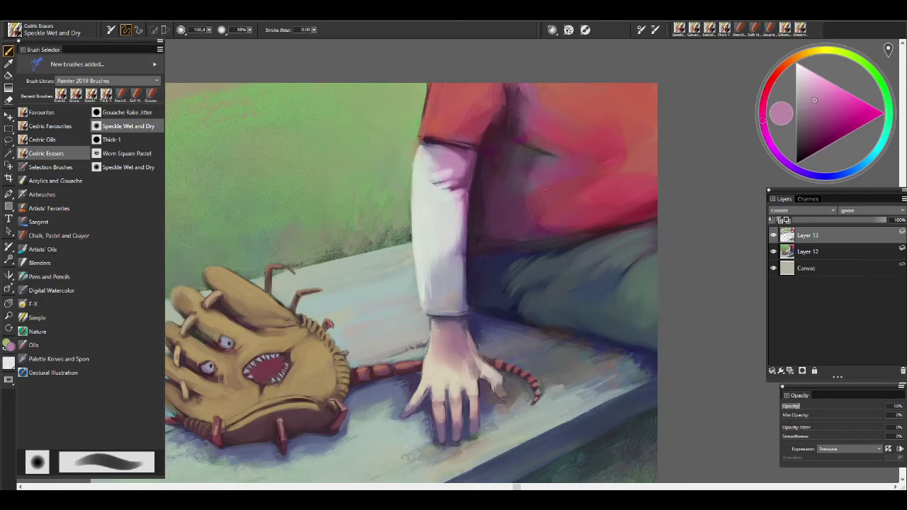
{"action": "key", "text": "ctrl+0"}
{"action": "key", "text": "k"}
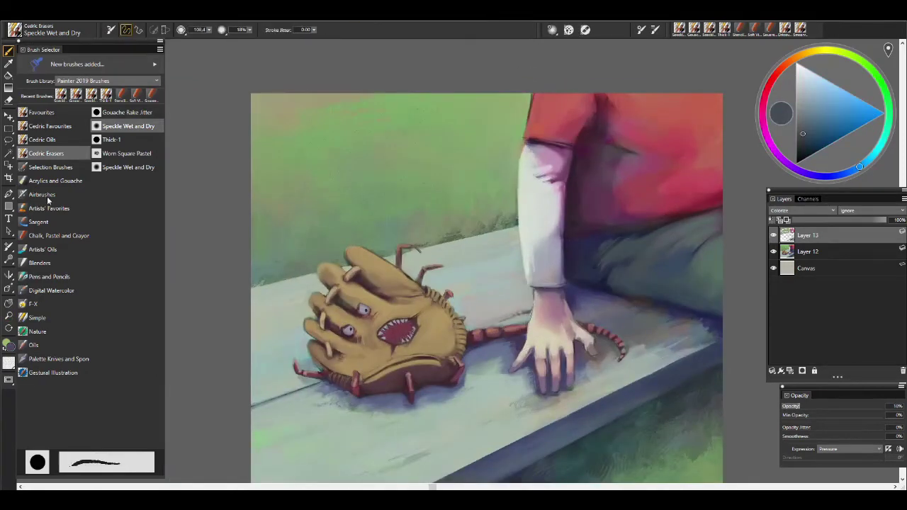
{"action": "key", "text": "j"}
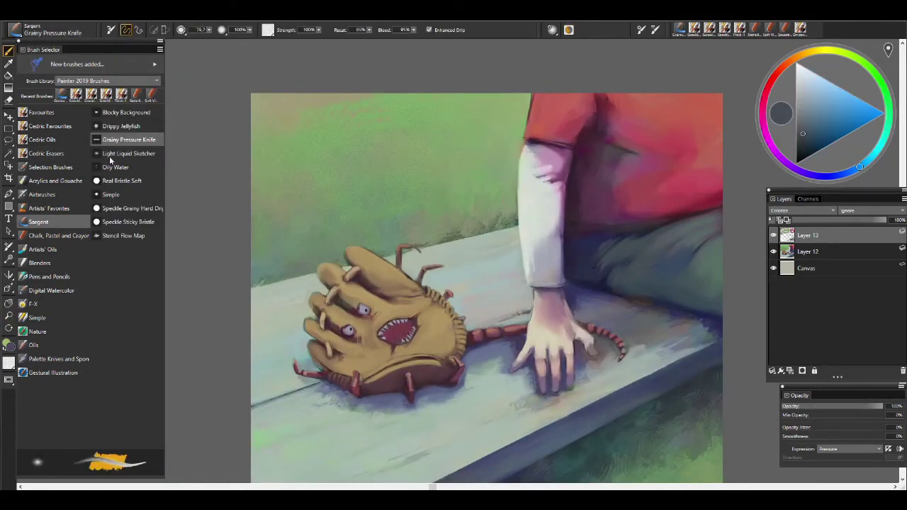
{"action": "left_click", "coordinate": [560, 318], "text": "alt"}
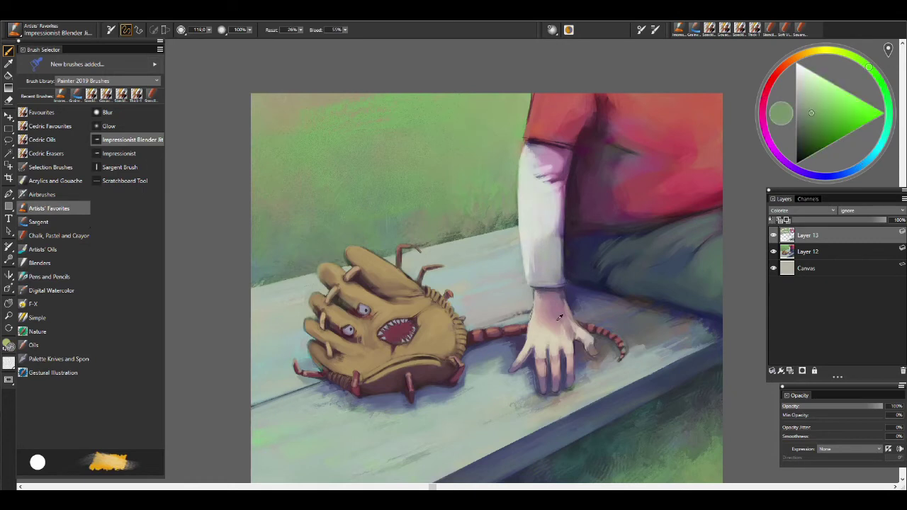
{"action": "left_click", "coordinate": [552, 317], "text": "alt"}
{"action": "left_click", "coordinate": [601, 299], "text": "alt"}
{"action": "left_click", "coordinate": [717, 280], "text": "alt"}
{"action": "key", "text": "k"}
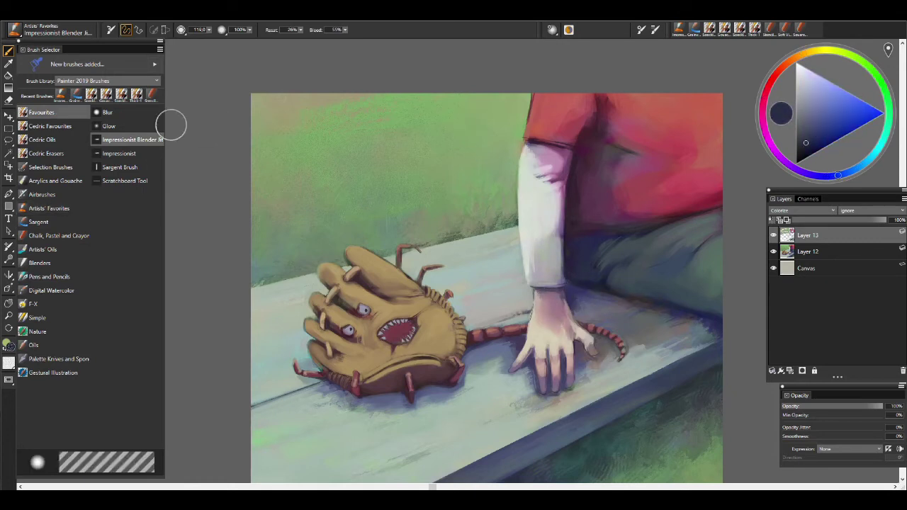
{"action": "left_click", "coordinate": [560, 322], "text": "alt"}
{"action": "key", "text": "l"}
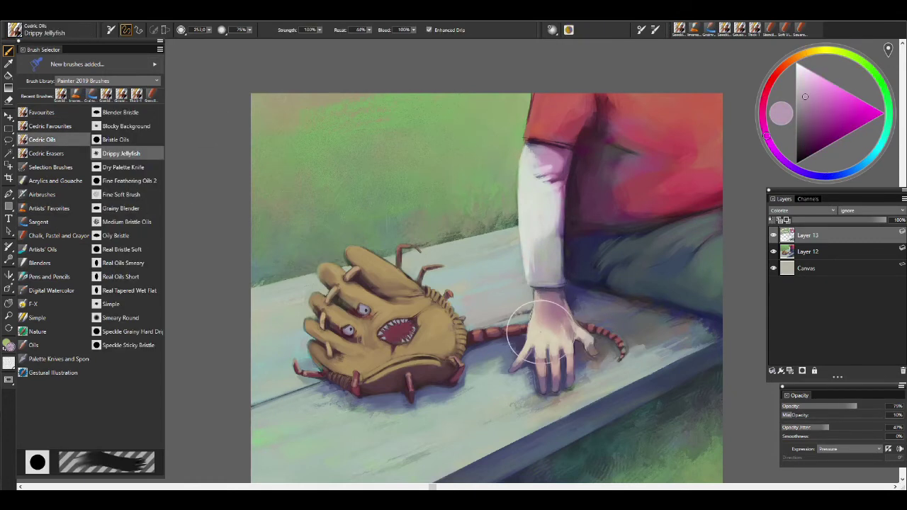
{"action": "left_click", "coordinate": [586, 341], "text": "alt"}
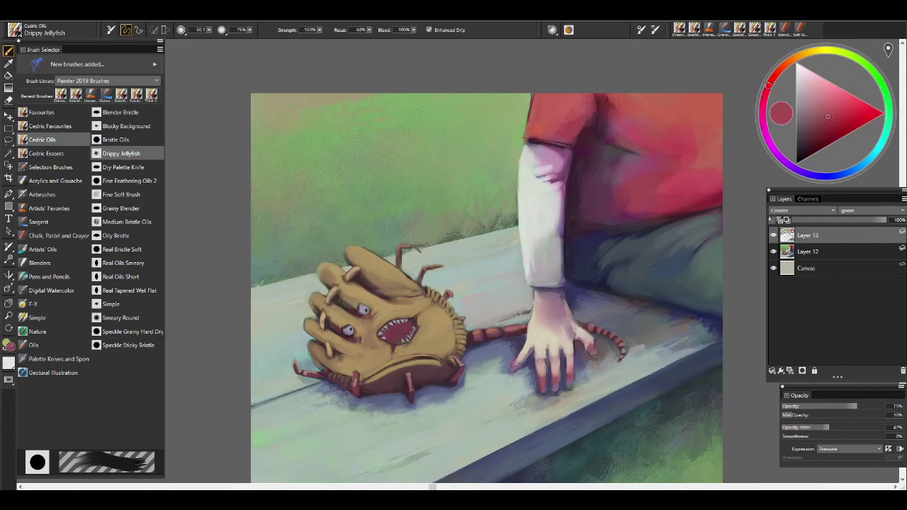
{"action": "left_click", "coordinate": [566, 325], "text": "alt"}
{"action": "left_click", "coordinate": [580, 366], "text": "alt"}
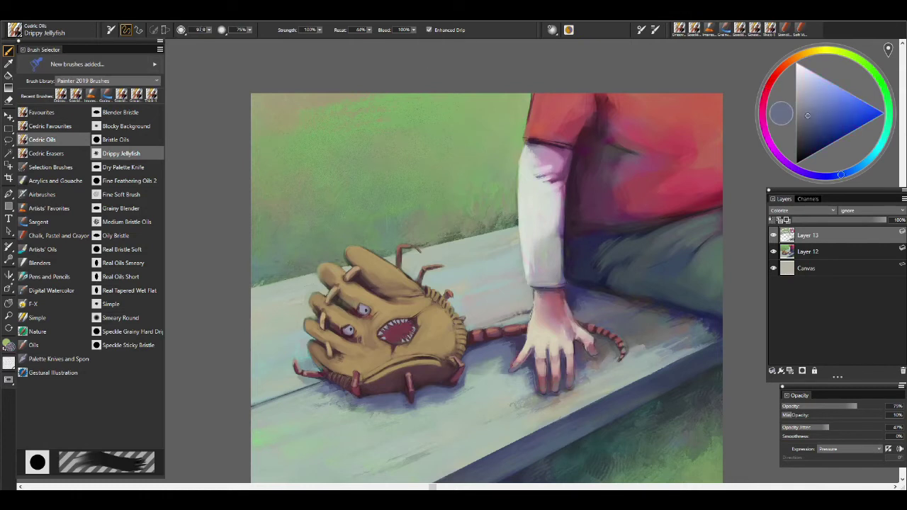
{"action": "left_click", "coordinate": [613, 328], "text": "alt"}
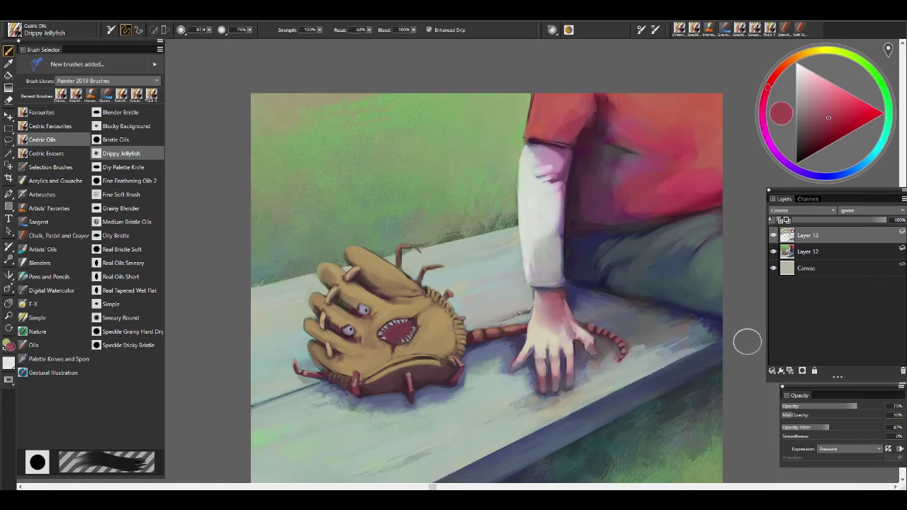
{"action": "left_click", "coordinate": [567, 330], "text": "alt"}
{"action": "left_click", "coordinate": [613, 343], "text": "alt"}
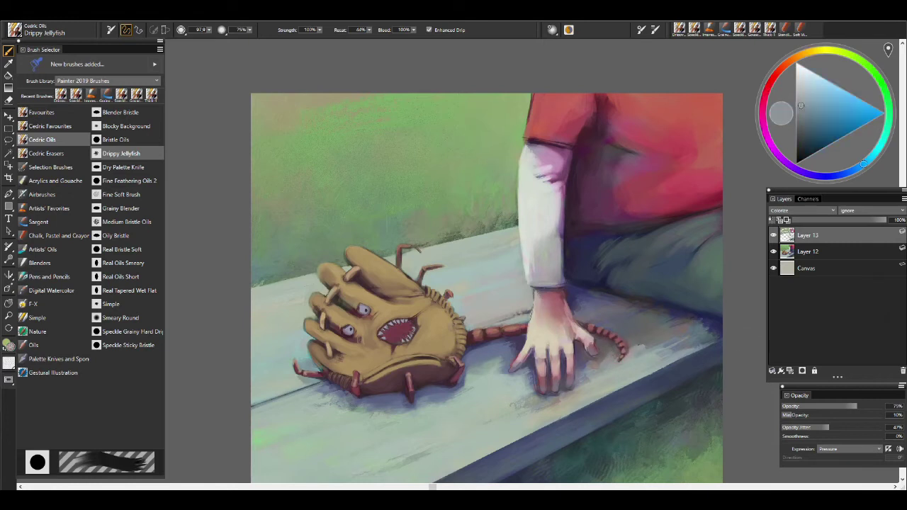
{"action": "left_click", "coordinate": [667, 289], "text": "alt"}
{"action": "left_click", "coordinate": [449, 383], "text": "alt"}
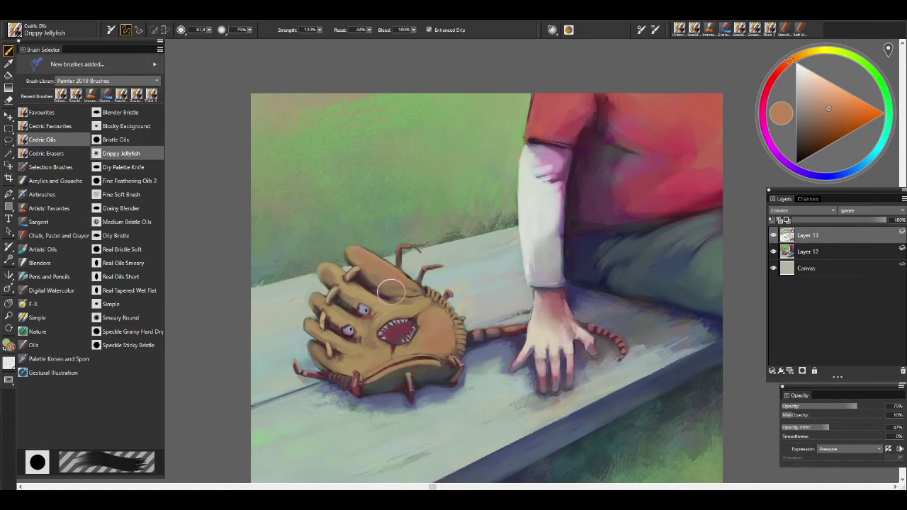
{"action": "left_click", "coordinate": [376, 268], "text": "alt"}
- Paint red strokes on the glove and try blue-violet and cyan hues
{"action": "left_click", "coordinate": [373, 258], "text": "alt"}
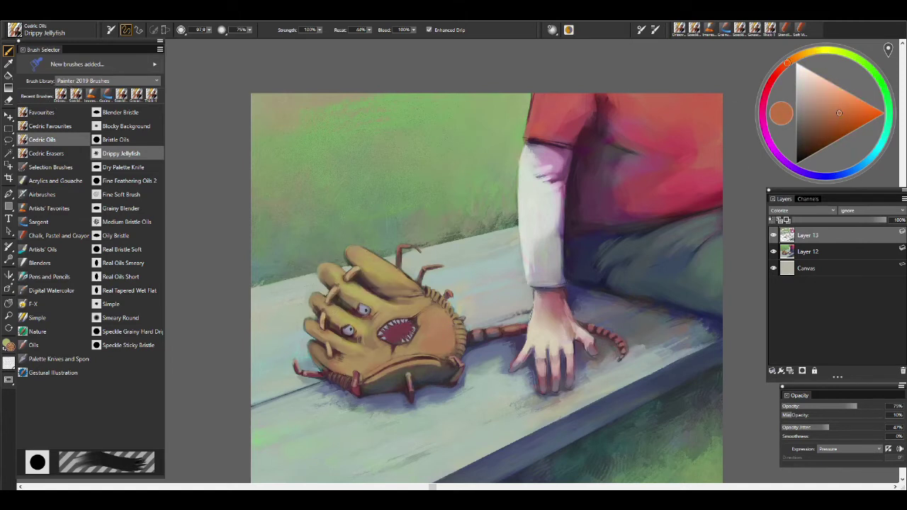
{"action": "left_click", "coordinate": [382, 333], "text": "alt"}
{"action": "left_click_drag", "start_coordinate": [394, 327], "coordinate": [453, 353]}
{"action": "left_click", "coordinate": [811, 175]}
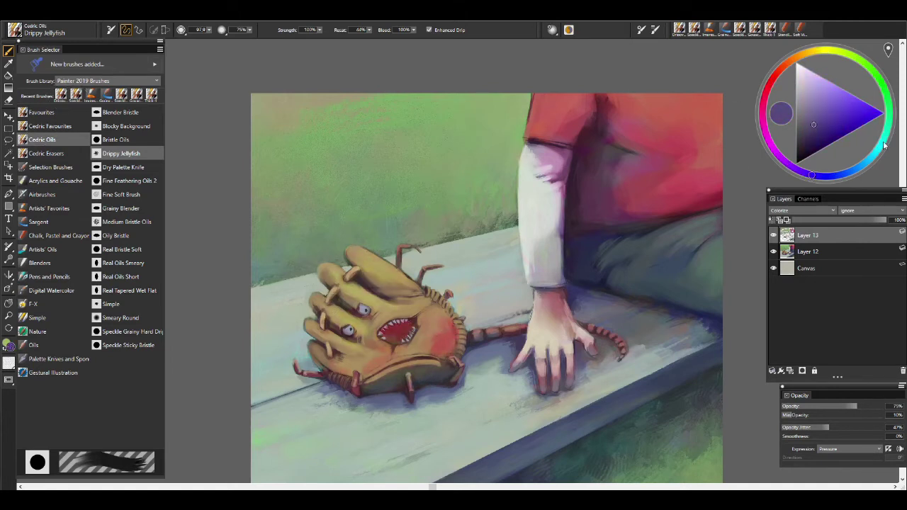
{"action": "left_click", "coordinate": [883, 142]}
{"action": "left_click_drag", "start_coordinate": [883, 141], "coordinate": [869, 159]}
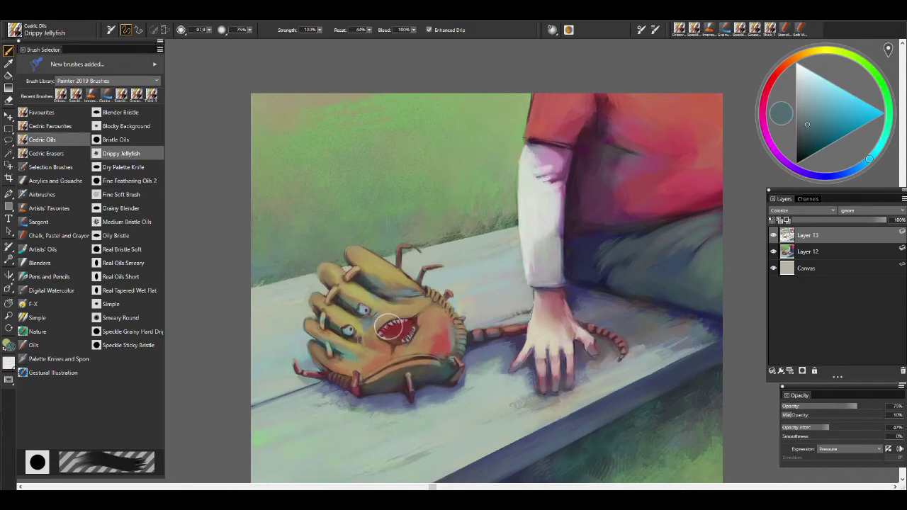
- Paint the shirt's dark red onto the glove's eye and along its lower edge
{"action": "left_click", "coordinate": [581, 212], "text": "alt"}
{"action": "left_click_drag", "start_coordinate": [354, 308], "coordinate": [361, 333]}
{"action": "left_click_drag", "start_coordinate": [425, 326], "coordinate": [383, 334]}
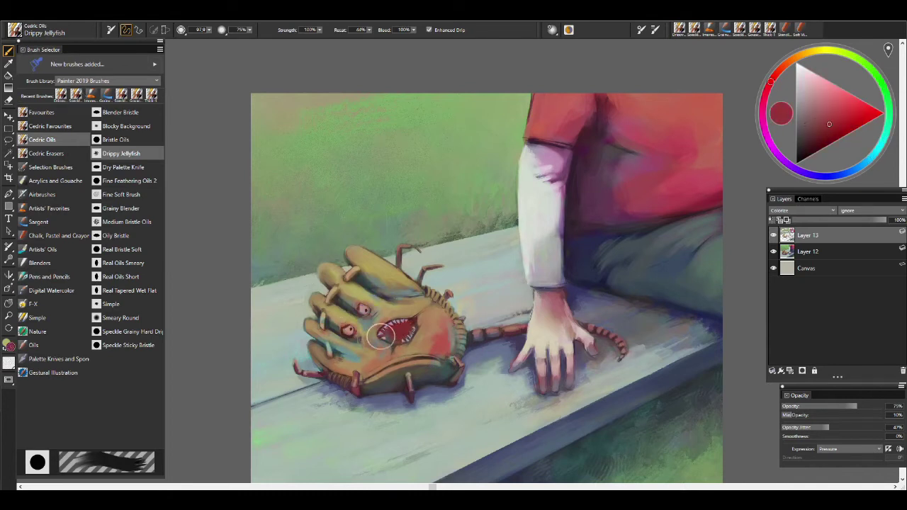
{"action": "left_click_drag", "start_coordinate": [383, 368], "coordinate": [454, 362]}
{"action": "left_click", "coordinate": [709, 107], "text": "alt"}
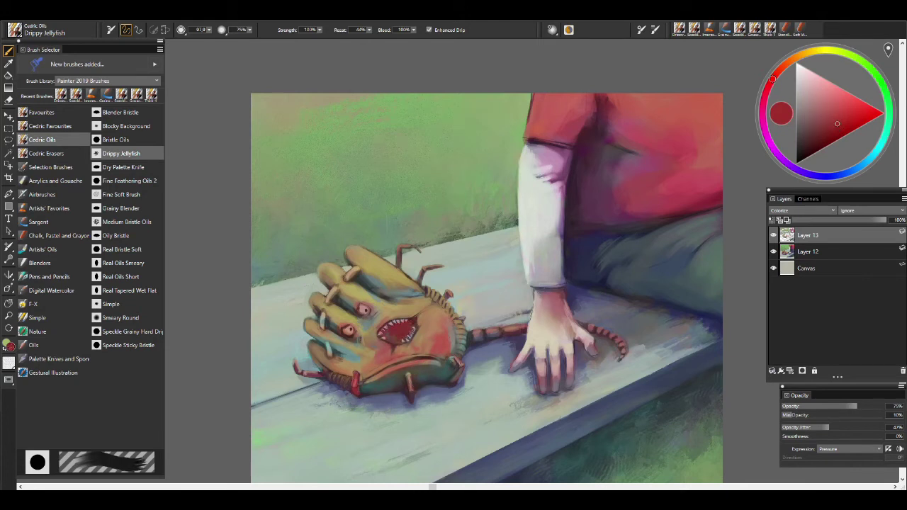
{"action": "left_click", "coordinate": [295, 368], "text": "alt"}
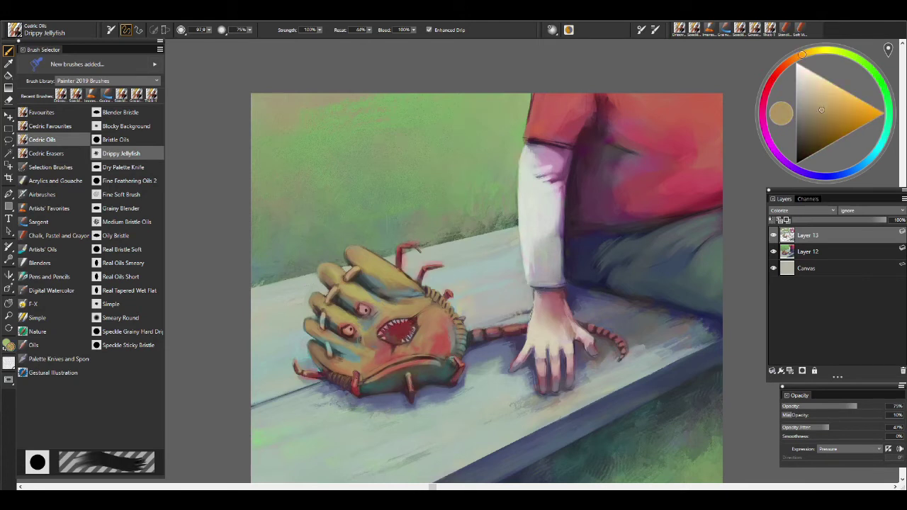
- Toggle between speckled eraser and sticky bristle brushes, shrink the brush, and fit the painting to the window
{"action": "key", "text": "/"}
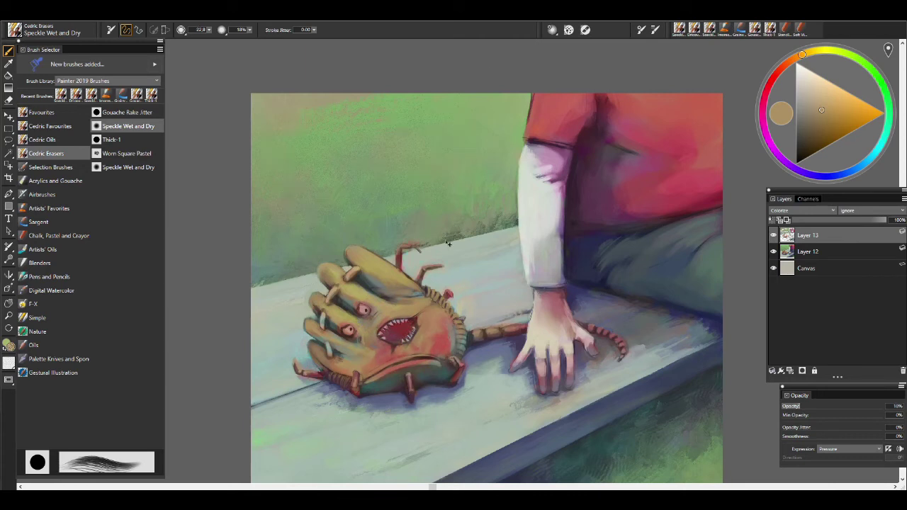
{"action": "key", "text": "/"}
{"action": "key", "text": "/"}
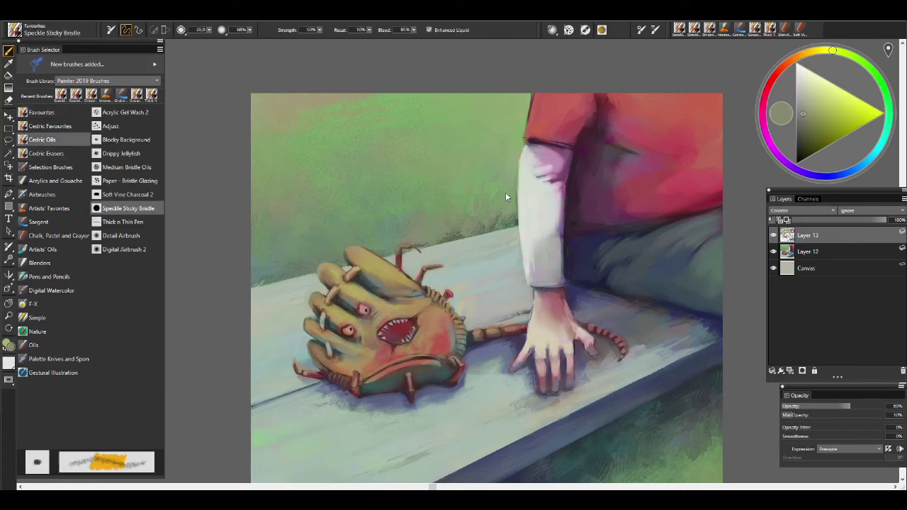
{"action": "key", "text": "/"}
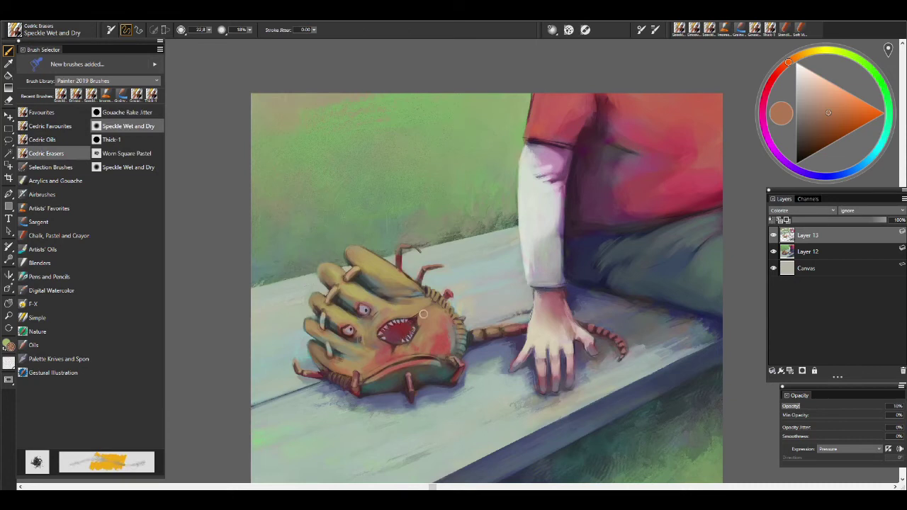
{"action": "key", "text": "bracketleft"}
{"action": "key", "text": "bracketleft"}
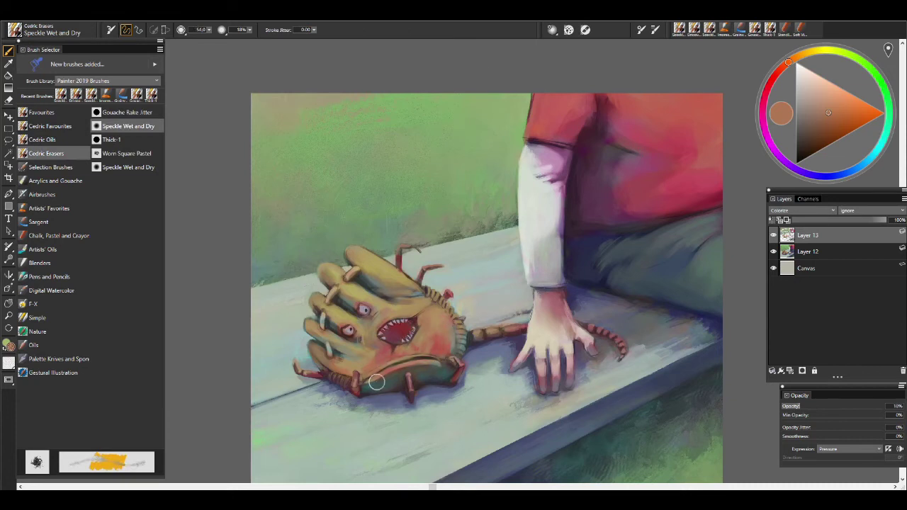
{"action": "key", "text": "ctrl+0"}
- Merge Layer 12 down, duplicate the painting, and shift the copy's hue toward magenta/orange-red
{"action": "key", "text": "ctrl+e"}
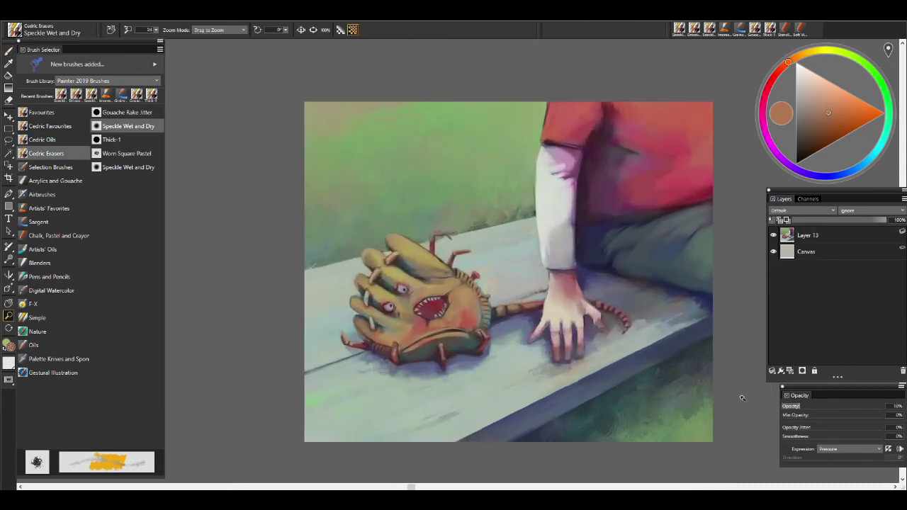
{"action": "key", "text": "ctrl+c"}
{"action": "key", "text": "ctrl+v"}
{"action": "key", "text": "ctrl+shift+a"}
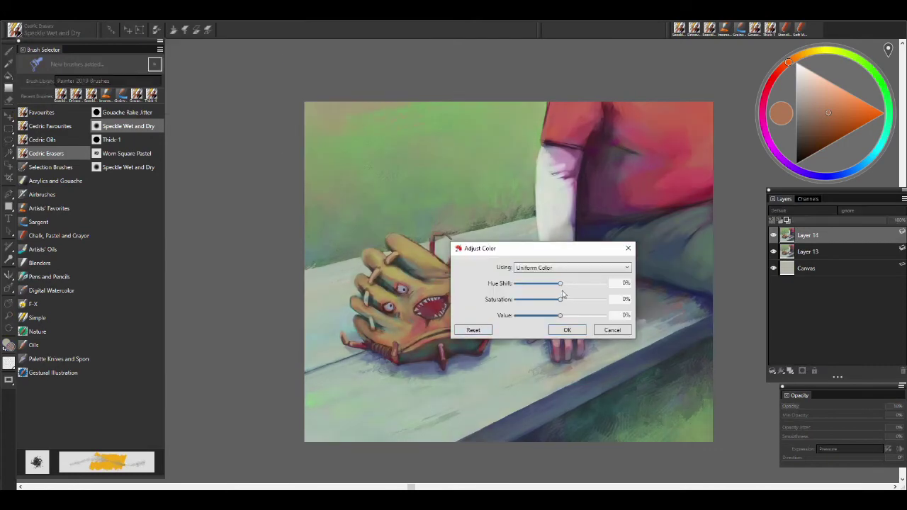
{"action": "left_click_drag", "start_coordinate": [559, 283], "coordinate": [558, 286]}
{"action": "key", "text": "Return"}
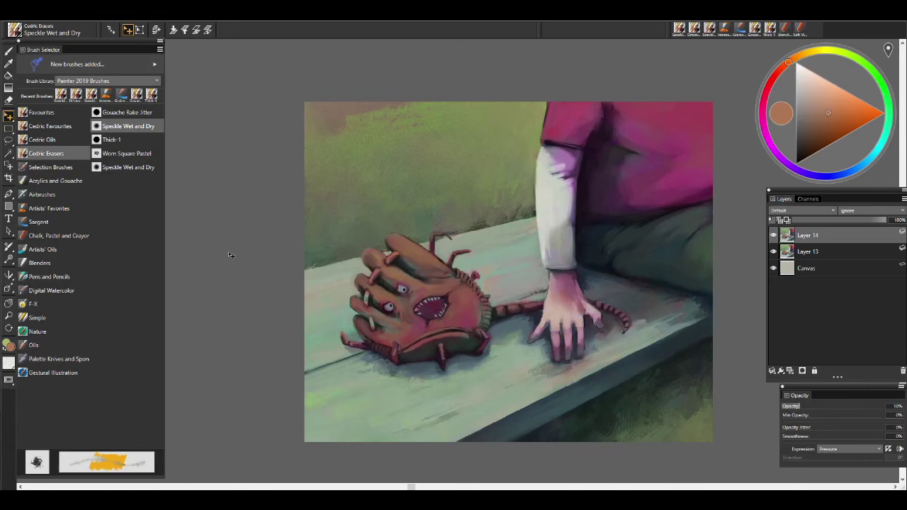
- Hide the hue-shifted layer behind a black mask and reveal a darker shadow below the arm with an oil bristle brush
{"action": "left_click", "coordinate": [803, 371]}
{"action": "key", "text": "ctrl+i"}
{"action": "left_click", "coordinate": [591, 196]}
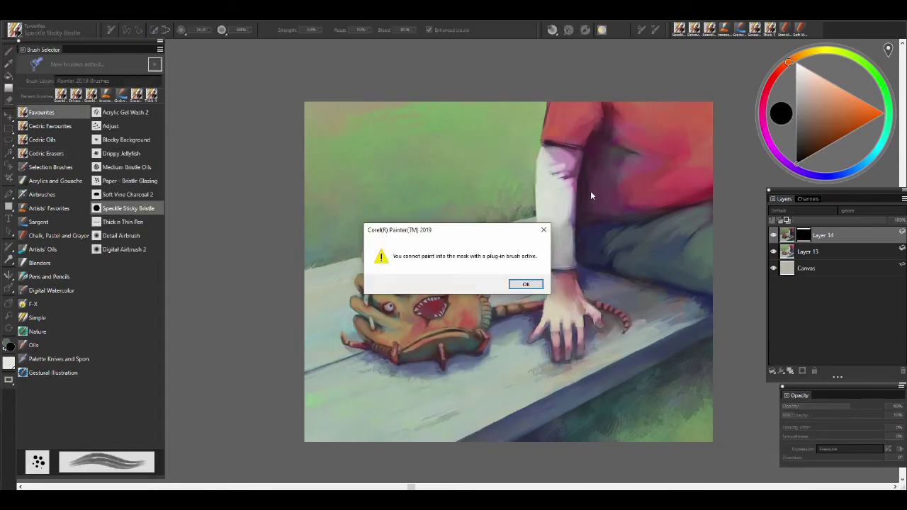
{"action": "left_click", "coordinate": [528, 283]}
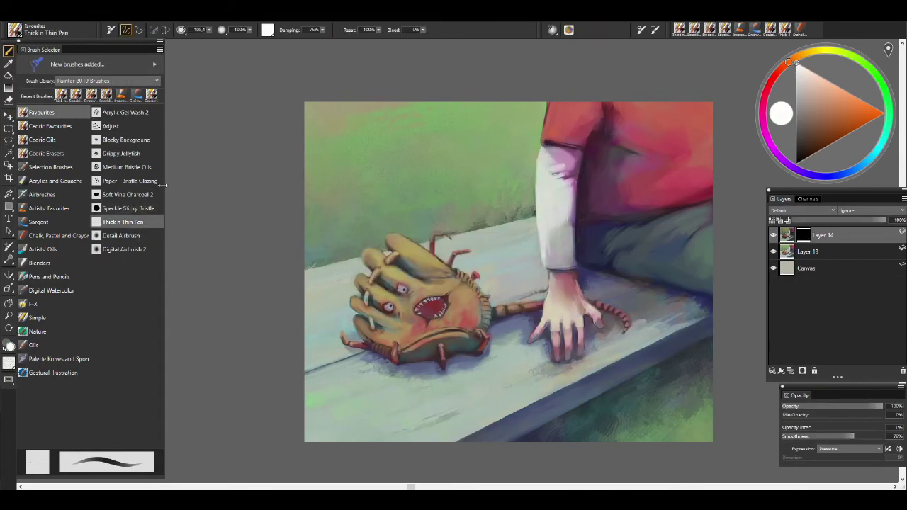
{"action": "left_click", "coordinate": [130, 181]}
{"action": "left_click", "coordinate": [126, 167]}
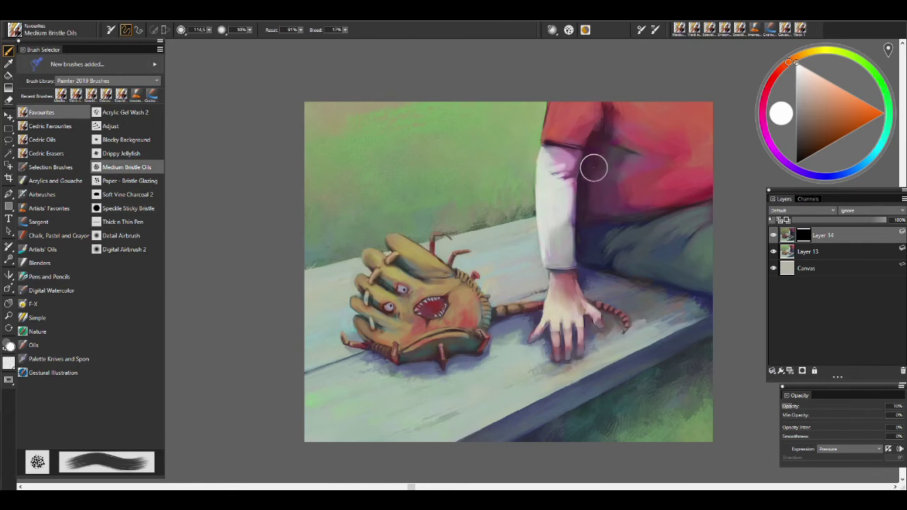
{"action": "left_click_drag", "start_coordinate": [593, 168], "coordinate": [609, 214]}
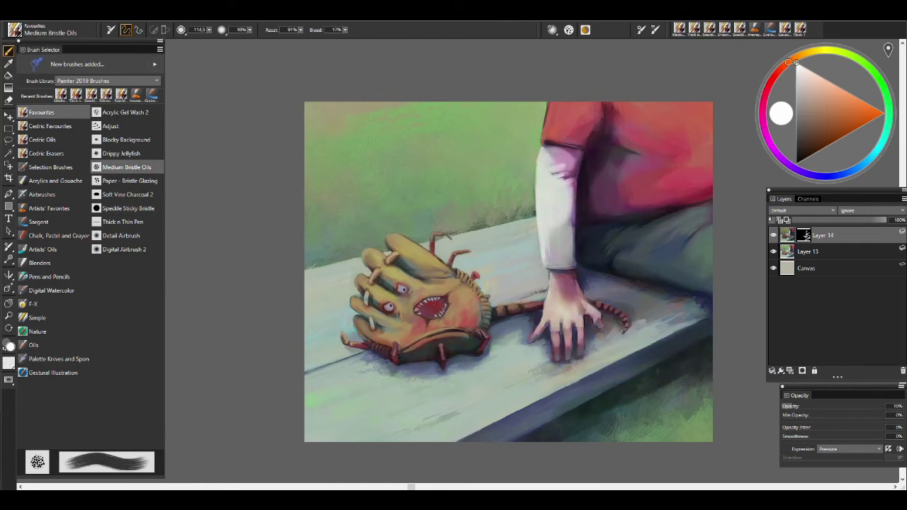
- Reveal the adjusted tone over the top-left green background, then switch the colour to black
{"action": "left_click_drag", "start_coordinate": [333, 121], "coordinate": [446, 106]}
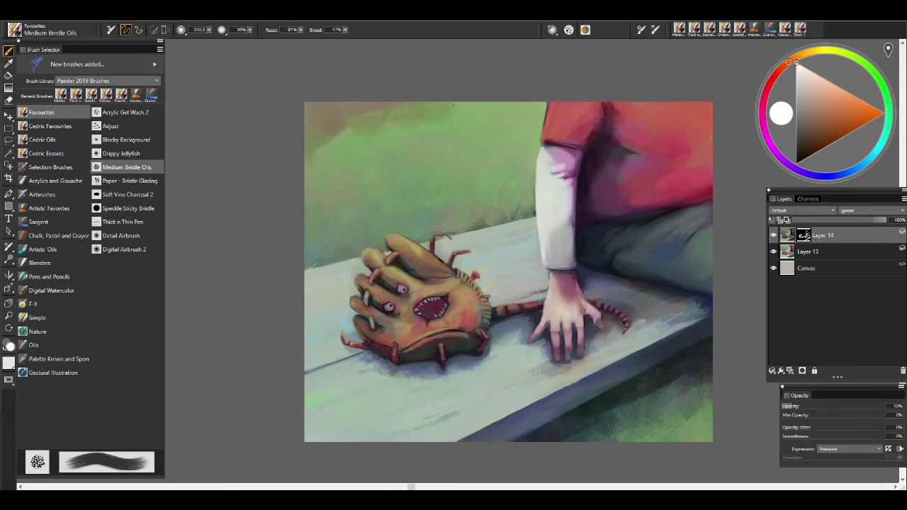
{"action": "left_click_drag", "start_coordinate": [333, 141], "coordinate": [389, 137]}
{"action": "left_click_drag", "start_coordinate": [315, 160], "coordinate": [411, 142]}
{"action": "left_click", "coordinate": [796, 164]}
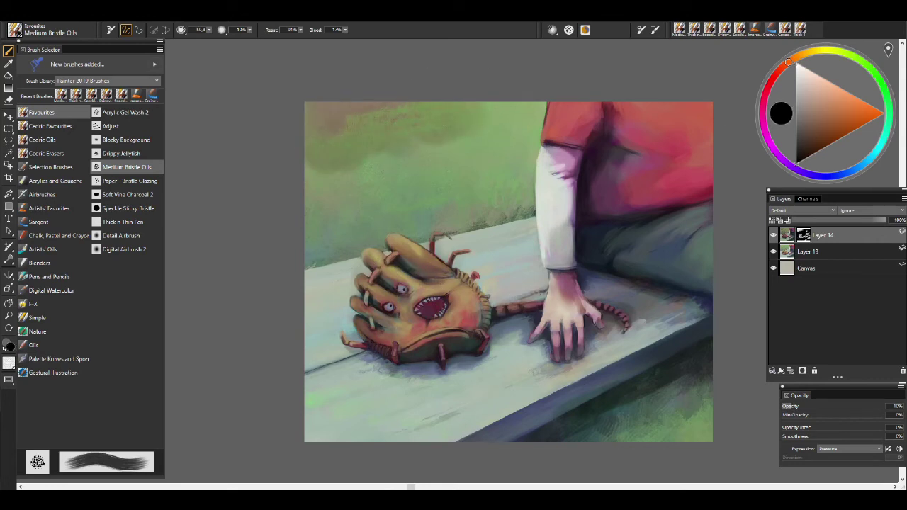
- Switch to a soft charcoal brush from Cedric Favourites and mark the glove's left fingers
{"action": "left_click", "coordinate": [50, 126]}
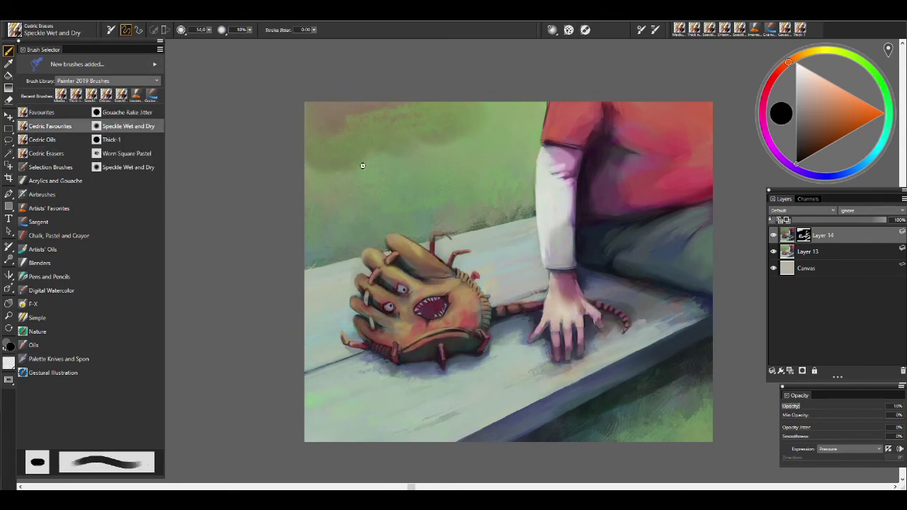
{"action": "left_click", "coordinate": [126, 181]}
{"action": "left_click", "coordinate": [123, 167]}
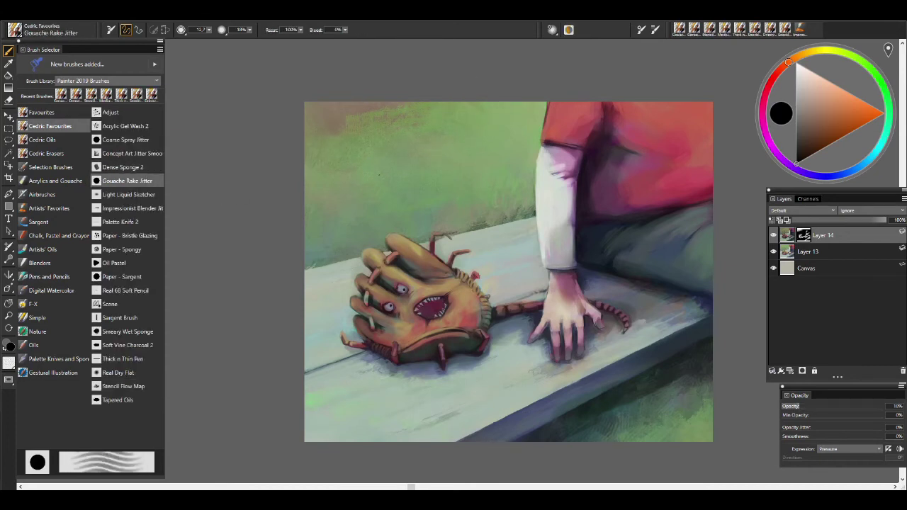
{"action": "left_click", "coordinate": [118, 372]}
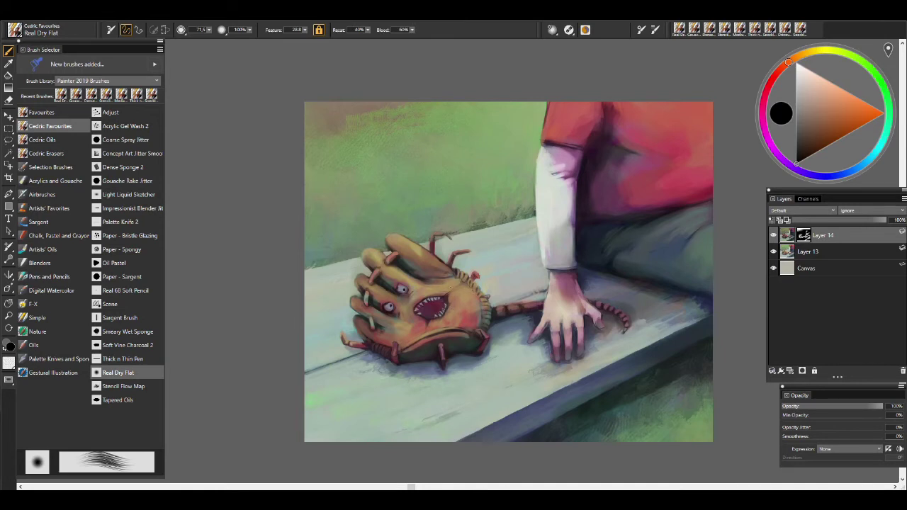
{"action": "left_click", "coordinate": [128, 345]}
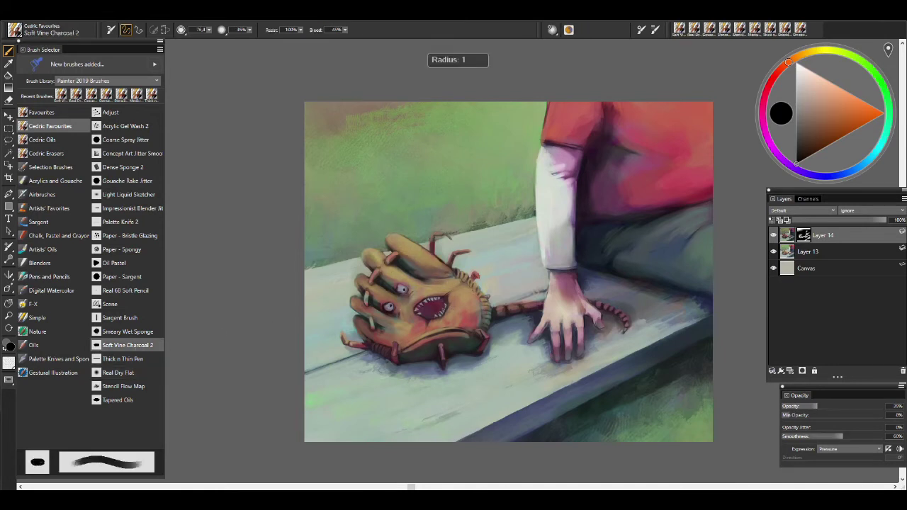
{"action": "left_click_drag", "start_coordinate": [383, 305], "coordinate": [363, 280]}
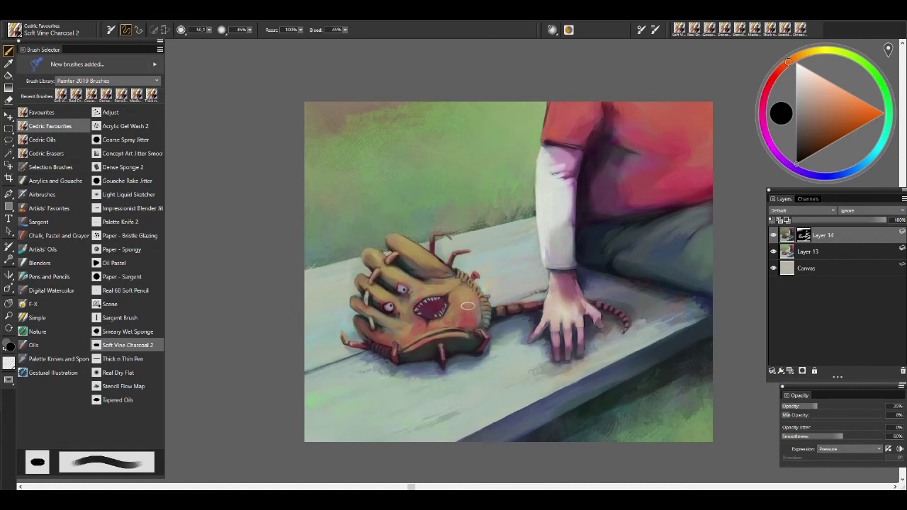
- Try smaller pen, stencil and blender brushes, then add a new layer and merge the masked layer down
{"action": "left_click_drag", "start_coordinate": [566, 310], "coordinate": [566, 295]}
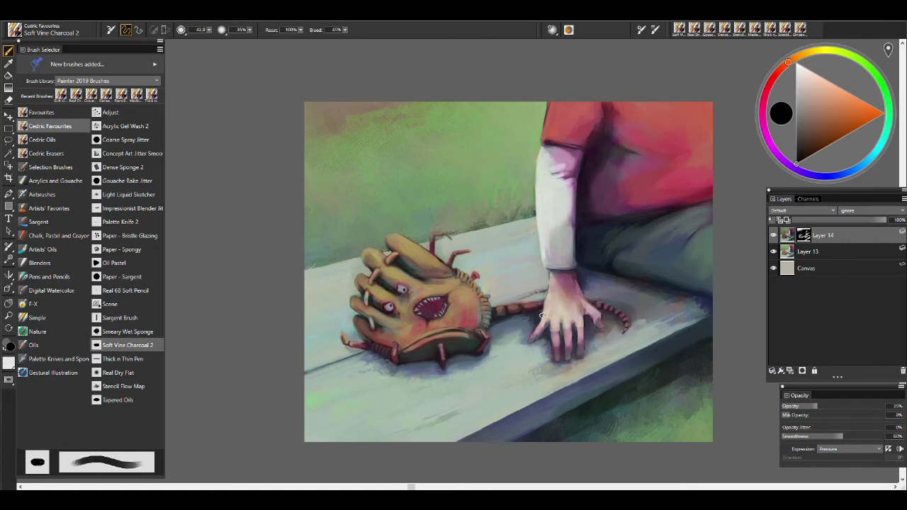
{"action": "key", "text": "slash"}
{"action": "left_click_drag", "start_coordinate": [597, 307], "coordinate": [635, 314]}
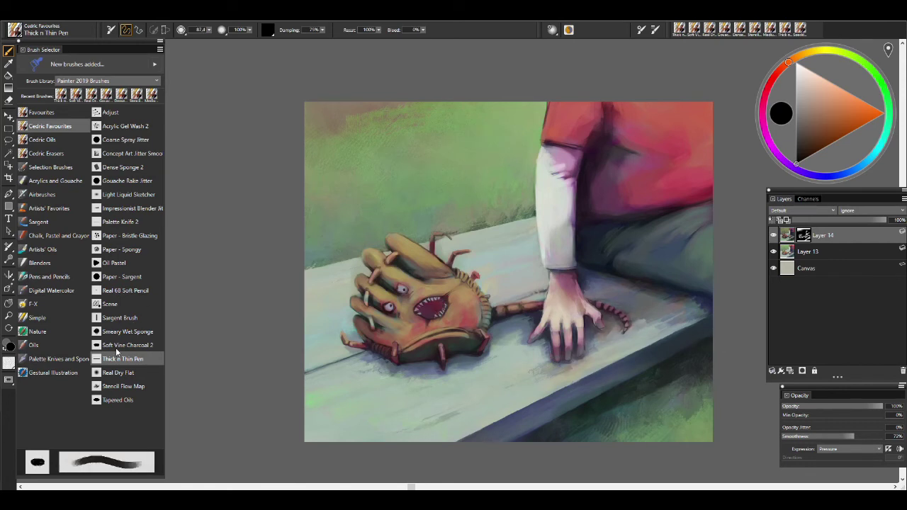
{"action": "key", "text": "slash"}
{"action": "key", "text": "slash"}
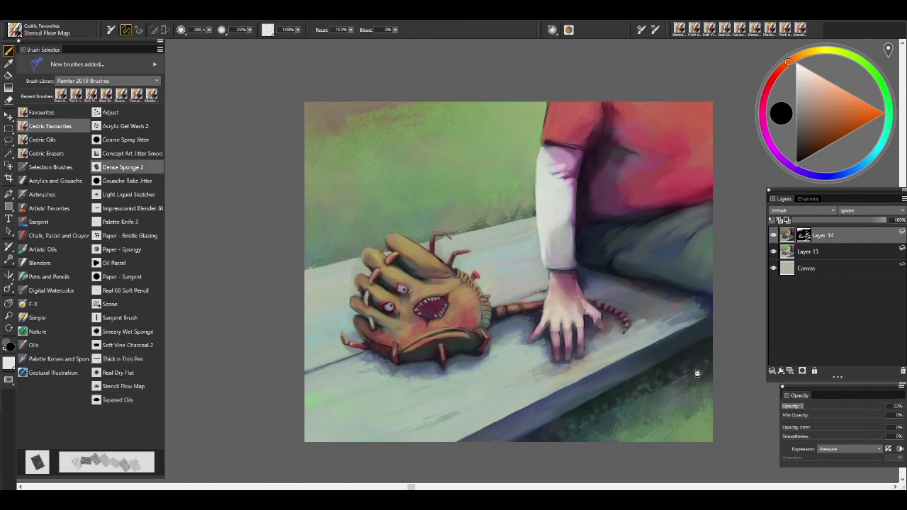
{"action": "left_click", "coordinate": [132, 208]}
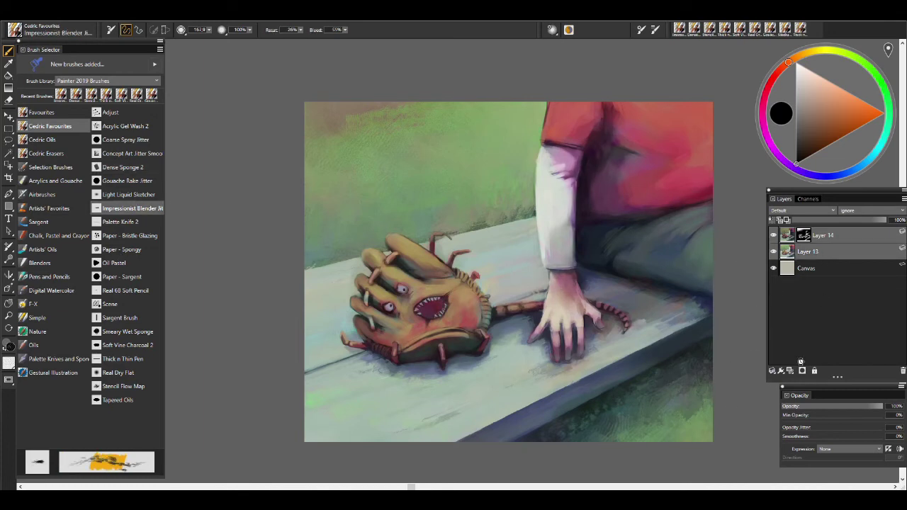
{"action": "left_click", "coordinate": [790, 370]}
{"action": "key", "text": "ctrl+e"}
- Select the new empty layer and pick the thin pen brush with a grey-green colour
{"action": "left_click", "coordinate": [808, 235]}
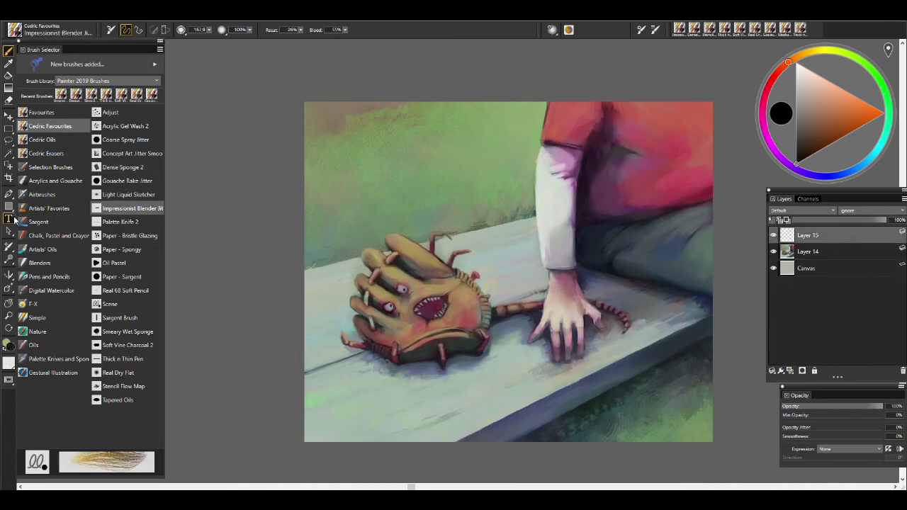
{"action": "left_click", "coordinate": [41, 112]}
{"action": "left_click", "coordinate": [122, 222]}
{"action": "left_click", "coordinate": [312, 267], "text": "alt"}
- Sample tan and green with a rake gouache brush, smear pale paint beside the sleeve, then undo it
{"action": "left_click", "coordinate": [50, 125]}
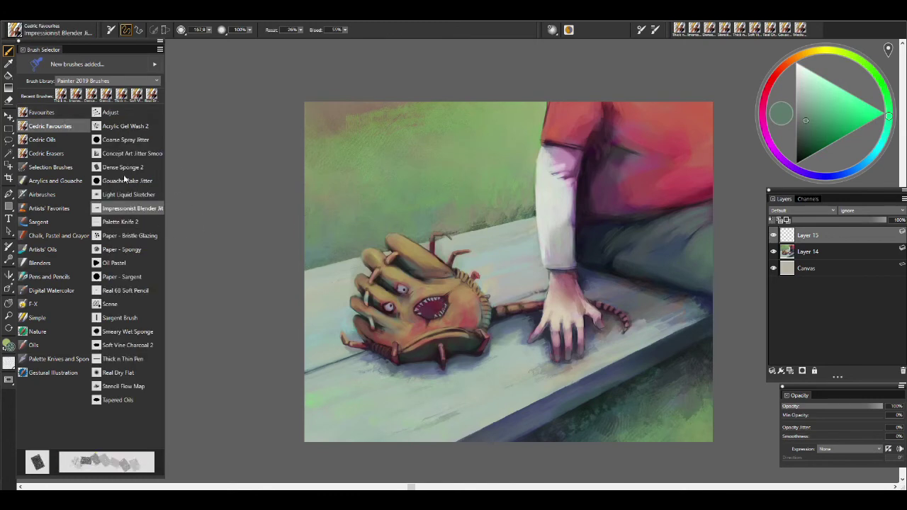
{"action": "left_click", "coordinate": [127, 180]}
{"action": "left_click", "coordinate": [352, 117], "text": "alt"}
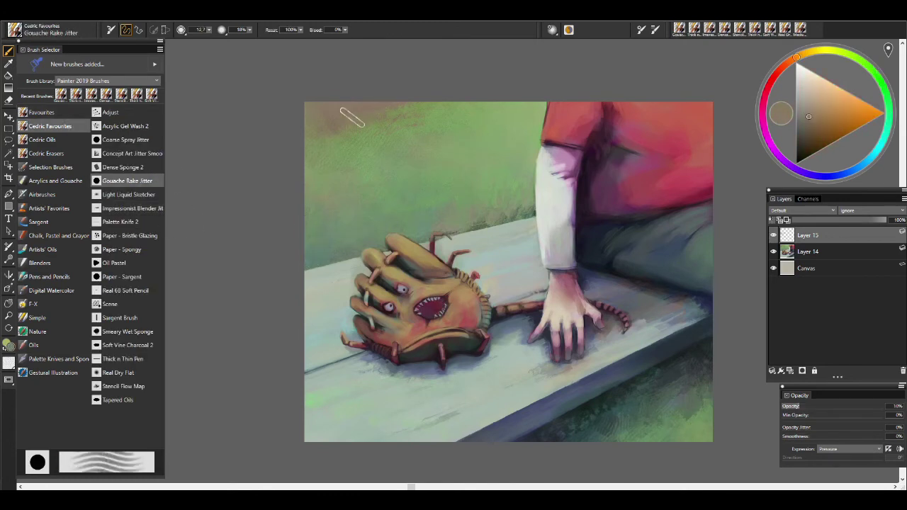
{"action": "left_click", "coordinate": [500, 127], "text": "alt"}
{"action": "left_click_drag", "start_coordinate": [471, 190], "coordinate": [496, 199]}
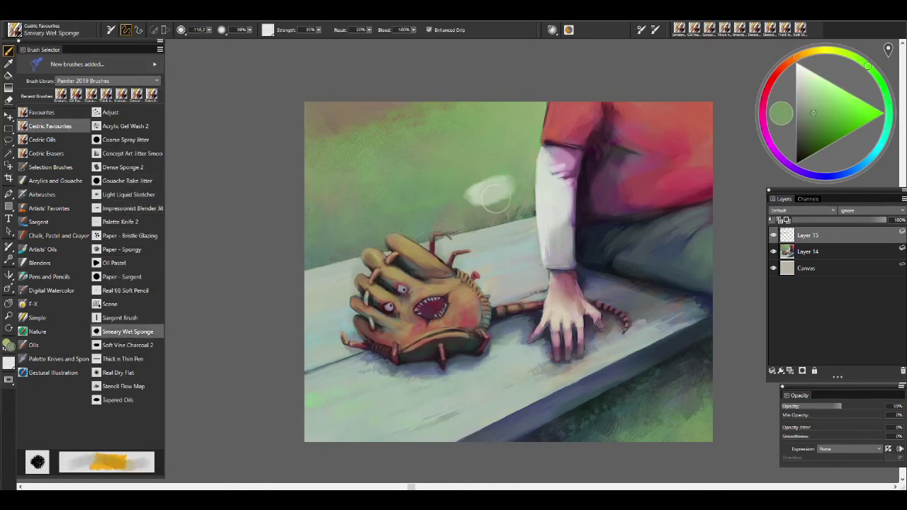
{"action": "key", "text": "ctrl+z"}
- Switch to tapered oils, then a smaller bristle glazing brush, sampling nearby background colours
{"action": "left_click", "coordinate": [118, 400]}
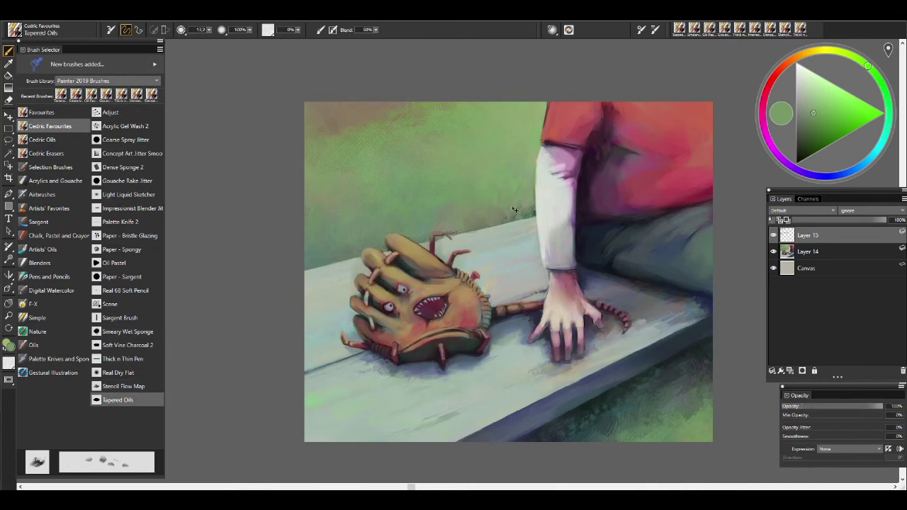
{"action": "left_click", "coordinate": [508, 172], "text": "alt"}
{"action": "key", "text": "1"}
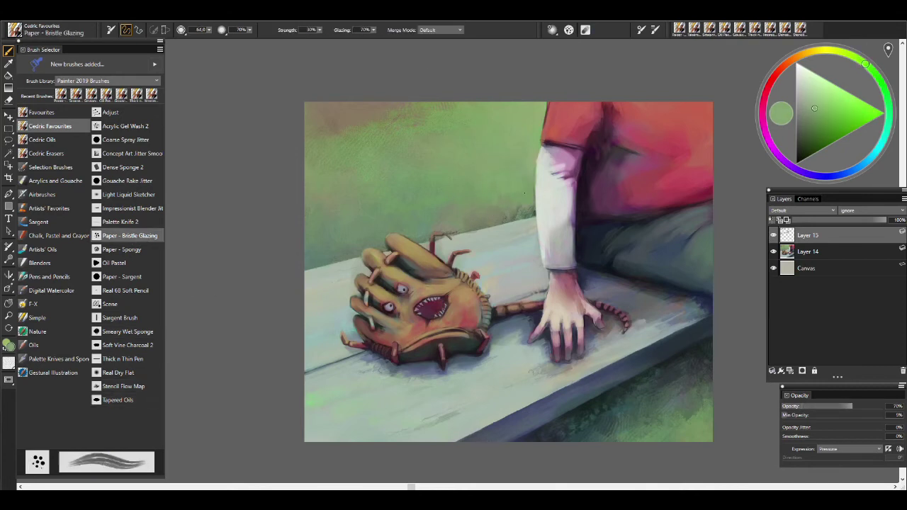
{"action": "left_click", "coordinate": [503, 212], "text": "alt"}
{"action": "left_click", "coordinate": [488, 203], "text": "alt"}
{"action": "key", "text": "bracketleft"}
{"action": "key", "text": "bracketleft"}
{"action": "key", "text": "bracketleft"}
{"action": "left_click", "coordinate": [476, 205], "text": "alt"}
{"action": "left_click", "coordinate": [518, 211], "text": "alt"}
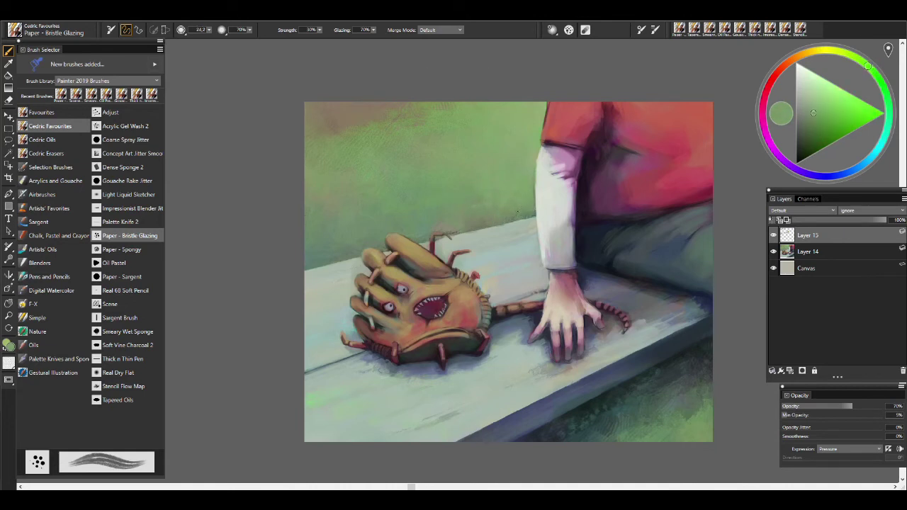
- Move to a soft charcoal brush, choose light grey-green and greyish olive, and return to the thin pen
{"action": "key", "text": "2"}
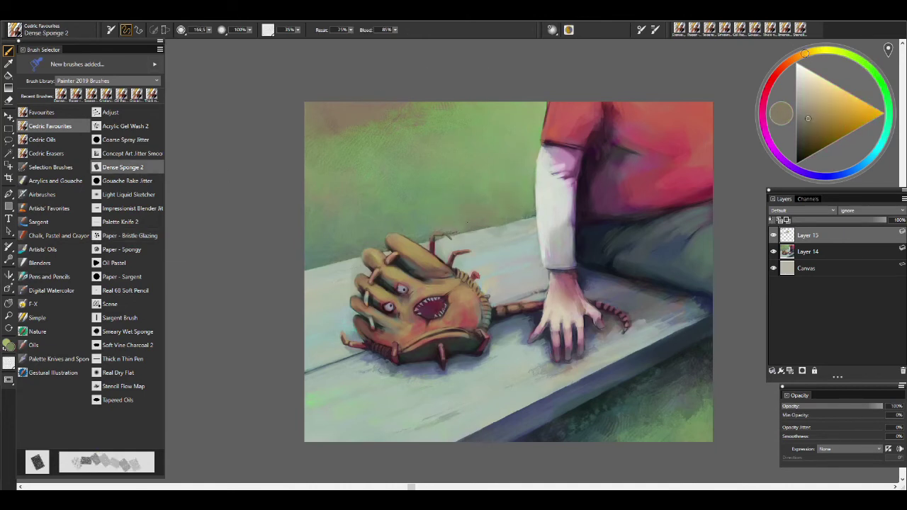
{"action": "key", "text": "3"}
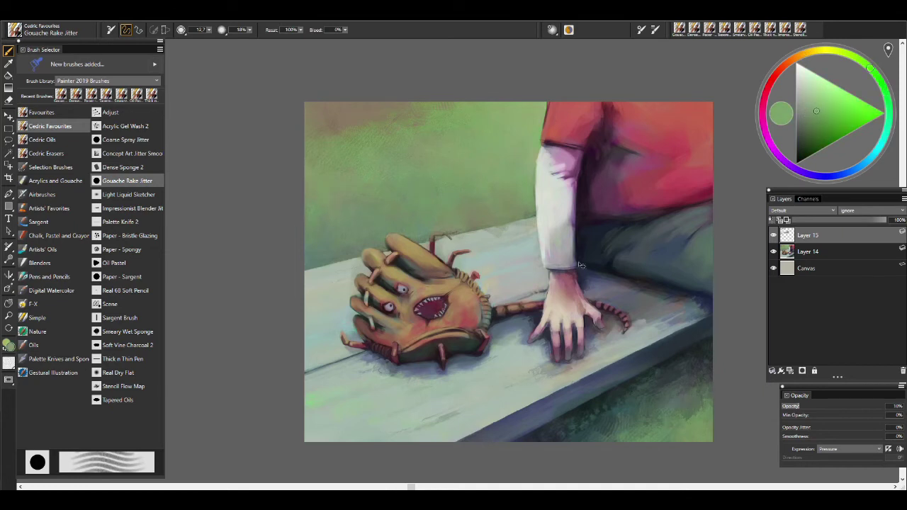
{"action": "key", "text": "2"}
{"action": "key", "text": "4"}
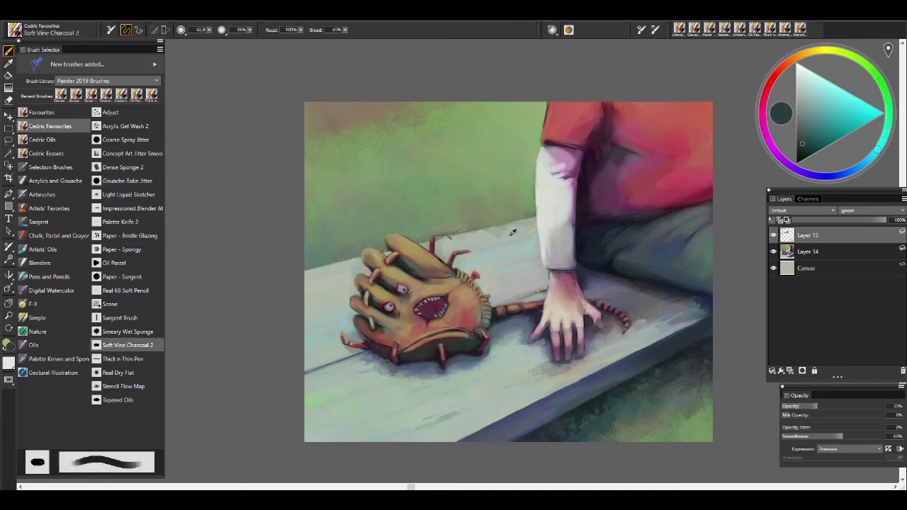
{"action": "left_click", "coordinate": [464, 236], "text": "alt"}
{"action": "left_click", "coordinate": [459, 226], "text": "alt"}
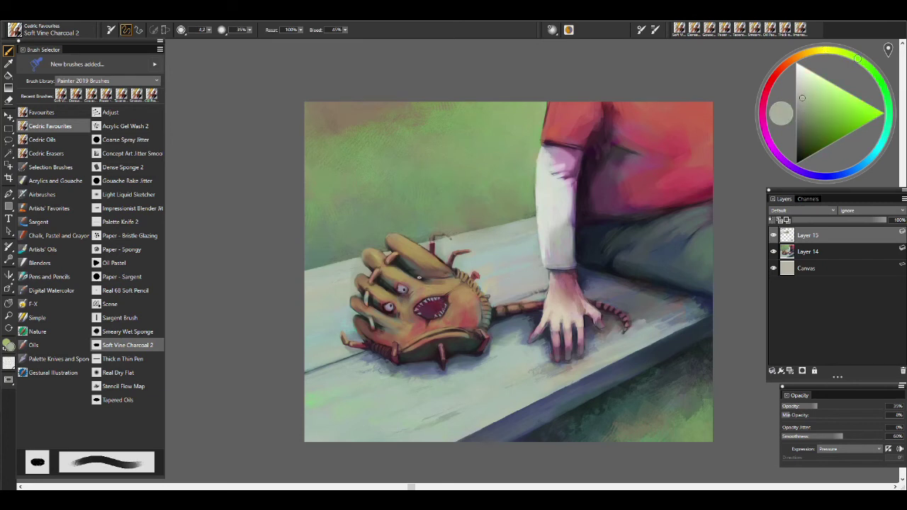
{"action": "key", "text": "n"}
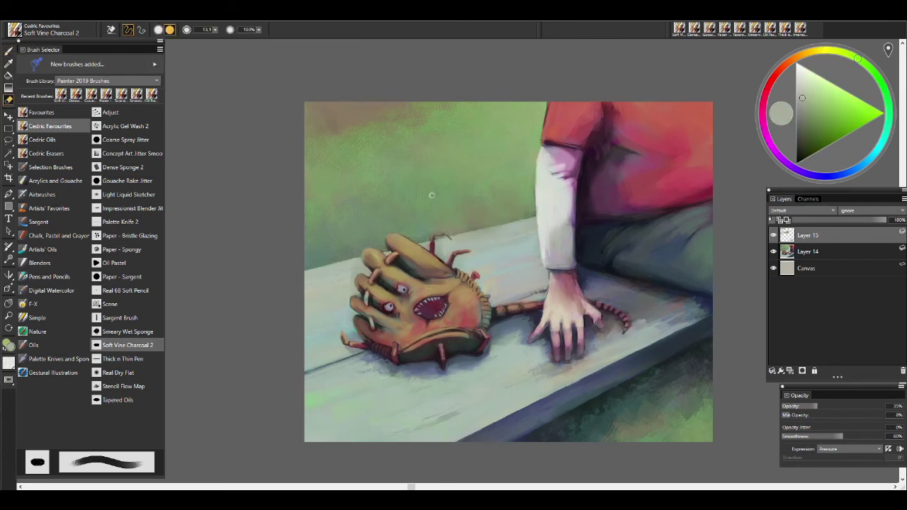
{"action": "key", "text": "b"}
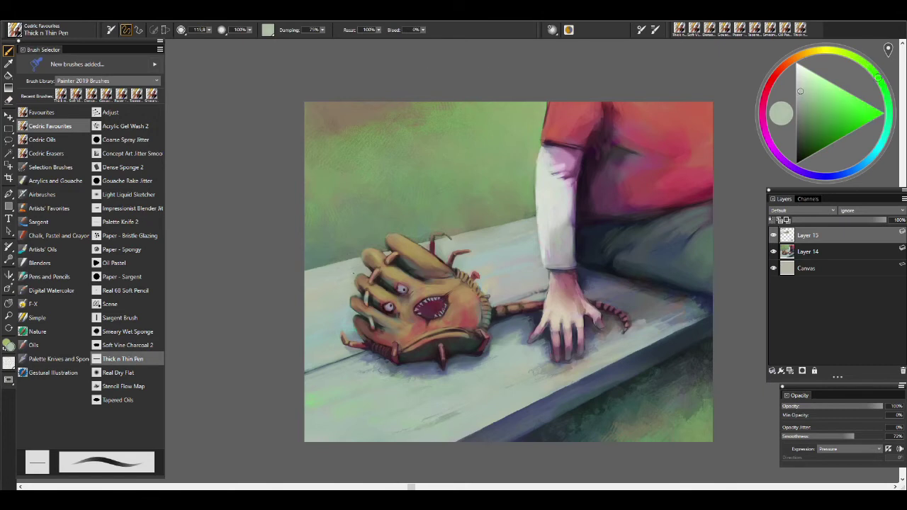
- Repaint the shirt with sampled reds and maroon, shrinking the brush to about 13
{"action": "key", "text": "n"}
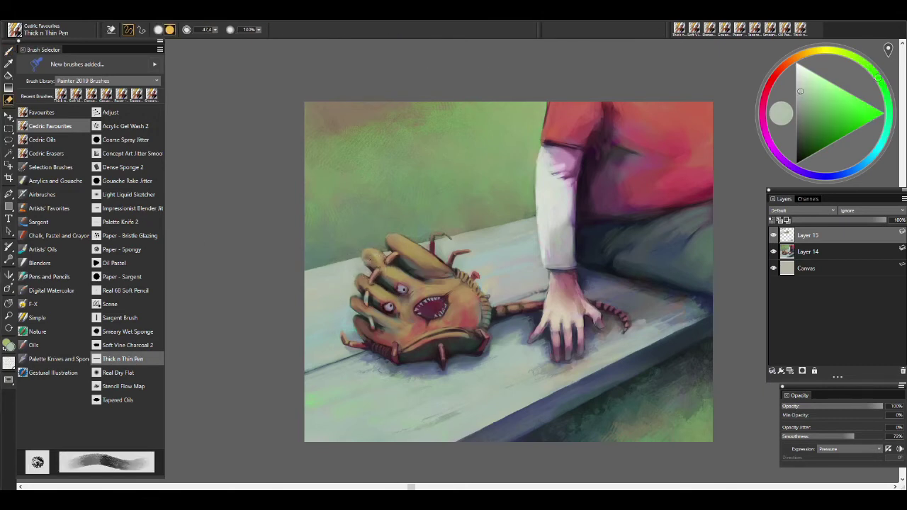
{"action": "key", "text": "b"}
{"action": "left_click", "coordinate": [670, 162], "text": "alt"}
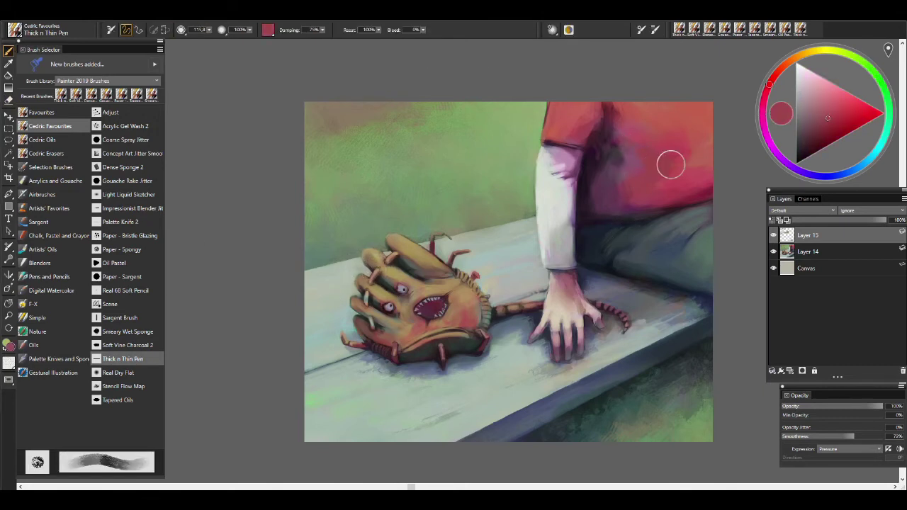
{"action": "left_click", "coordinate": [668, 185], "text": "alt"}
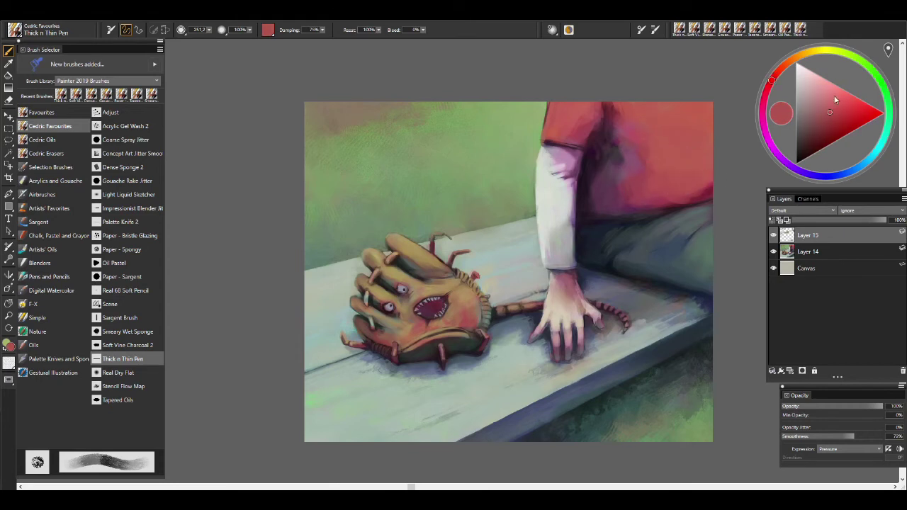
{"action": "left_click", "coordinate": [643, 195], "text": "alt"}
{"action": "left_click", "coordinate": [712, 199], "text": "alt"}
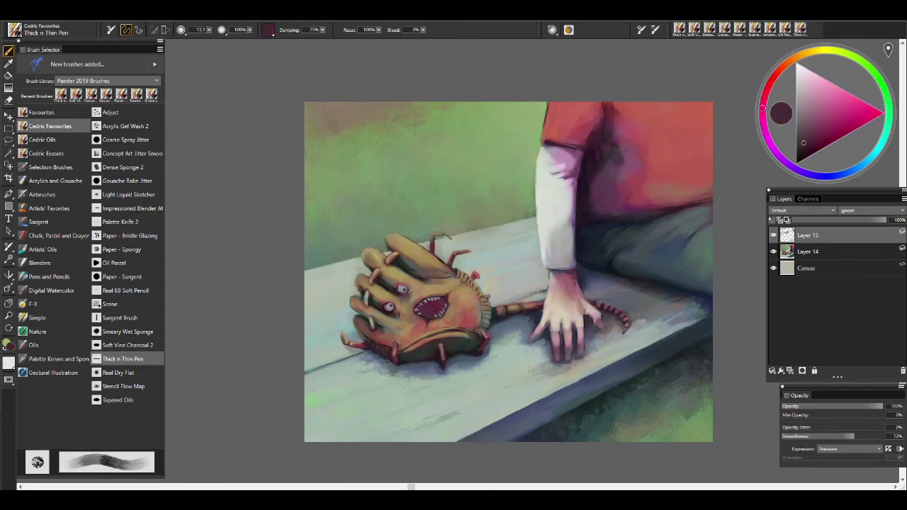
{"action": "left_click", "coordinate": [603, 125], "text": "alt"}
{"action": "key", "text": "["}
{"action": "key", "text": "["}
{"action": "key", "text": "["}
{"action": "key", "text": "["}
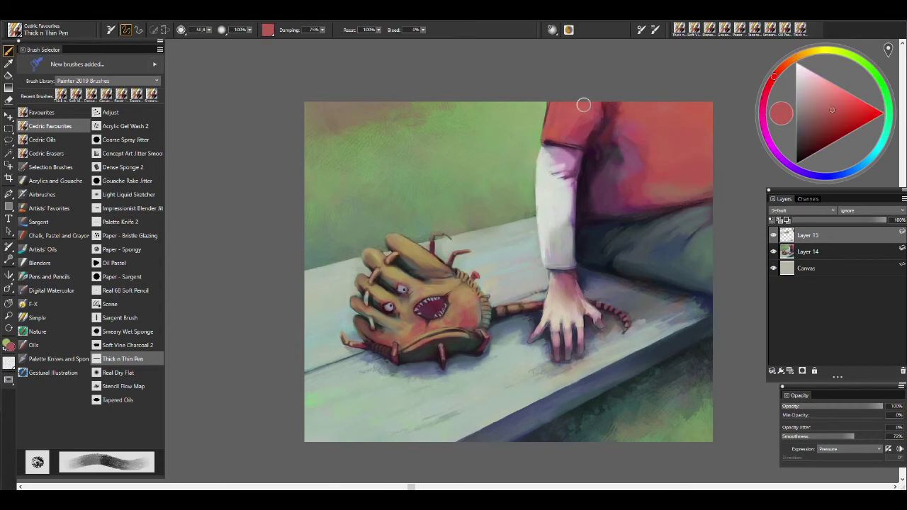
- Paint dark maroon shadows onto the shirt with the brush sized between about 65 and 100
{"action": "left_click", "coordinate": [646, 126], "text": "alt"}
{"action": "key", "text": "]"}
{"action": "key", "text": "]"}
{"action": "key", "text": "]"}
{"action": "key", "text": "]"}
{"action": "key", "text": "]"}
{"action": "key", "text": "]"}
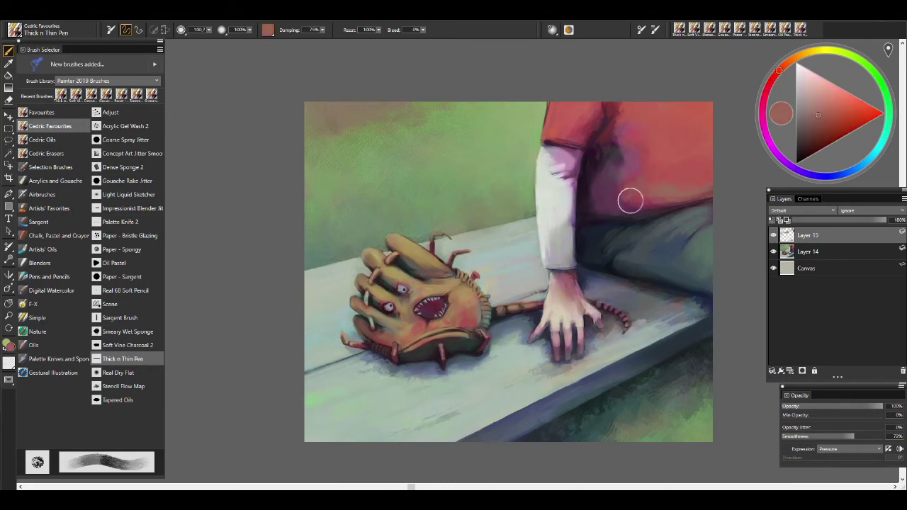
{"action": "left_click", "coordinate": [633, 189], "text": "alt"}
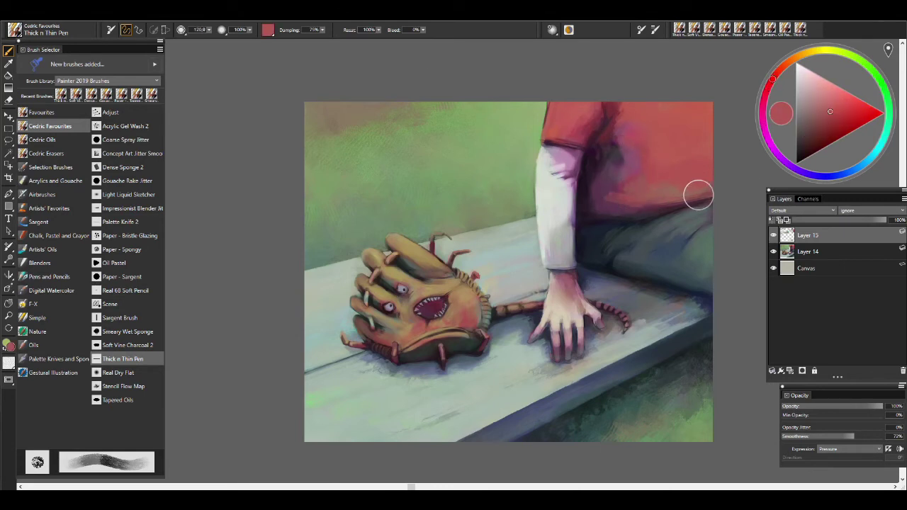
{"action": "left_click", "coordinate": [620, 194], "text": "alt"}
{"action": "key", "text": "bracketleft"}
{"action": "left_click", "coordinate": [587, 203], "text": "alt"}
{"action": "key", "text": "bracketright"}
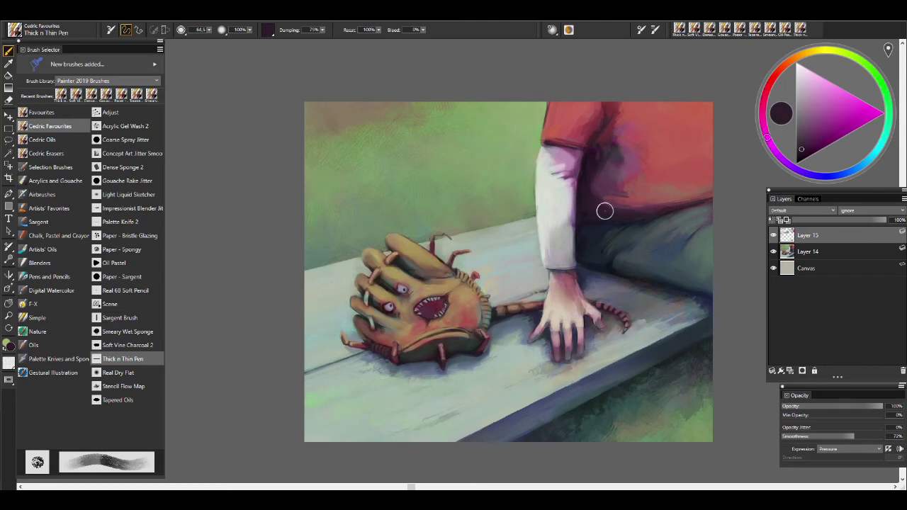
- Paint dusty maroon onto the shirt at brush size about 84, then sample a brighter red
{"action": "left_click", "coordinate": [592, 210], "text": "alt"}
{"action": "key", "text": "bracketright"}
{"action": "left_click", "coordinate": [587, 189], "text": "alt"}
{"action": "left_click", "coordinate": [600, 151], "text": "alt"}
{"action": "left_click", "coordinate": [592, 189], "text": "alt"}
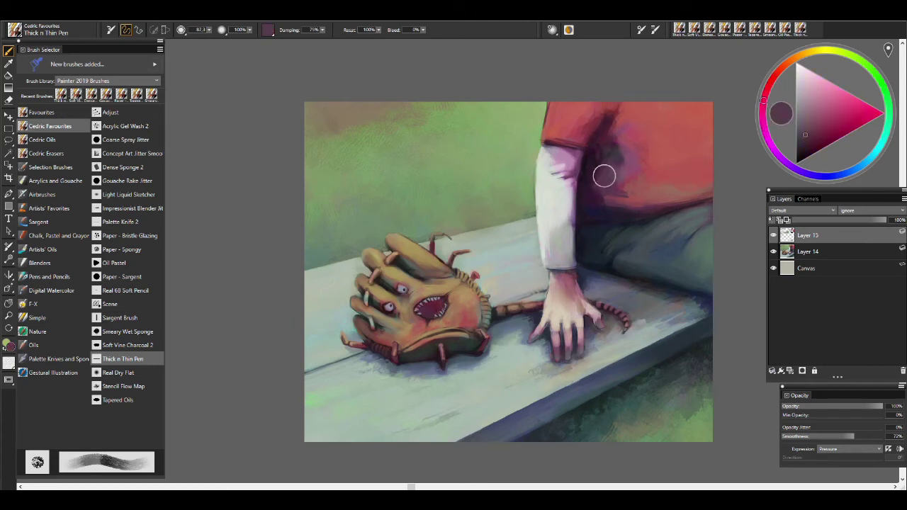
{"action": "left_click", "coordinate": [630, 198], "text": "alt"}
- Glaze dark maroon shading onto the shirt with Paper - Bristle Glazing, enlarging the brush to about 158
{"action": "left_click", "coordinate": [122, 167]}
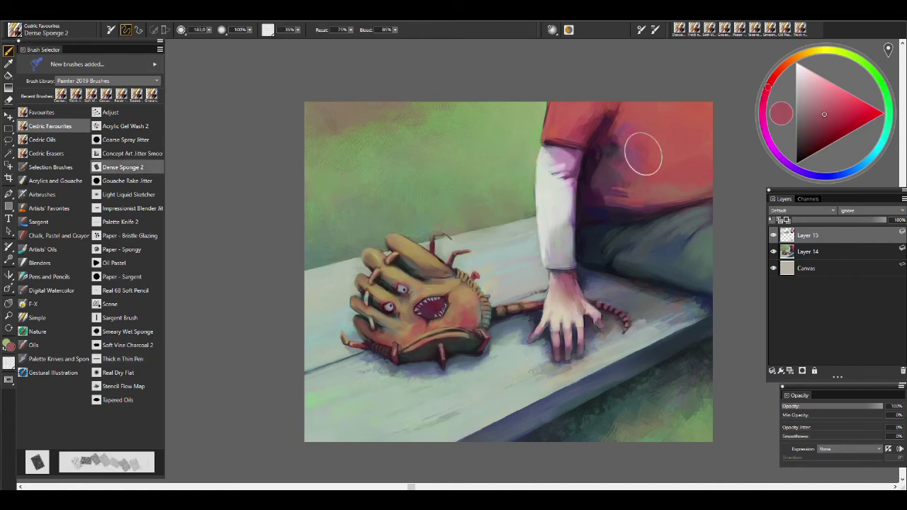
{"action": "left_click", "coordinate": [127, 181]}
{"action": "left_click", "coordinate": [129, 235]}
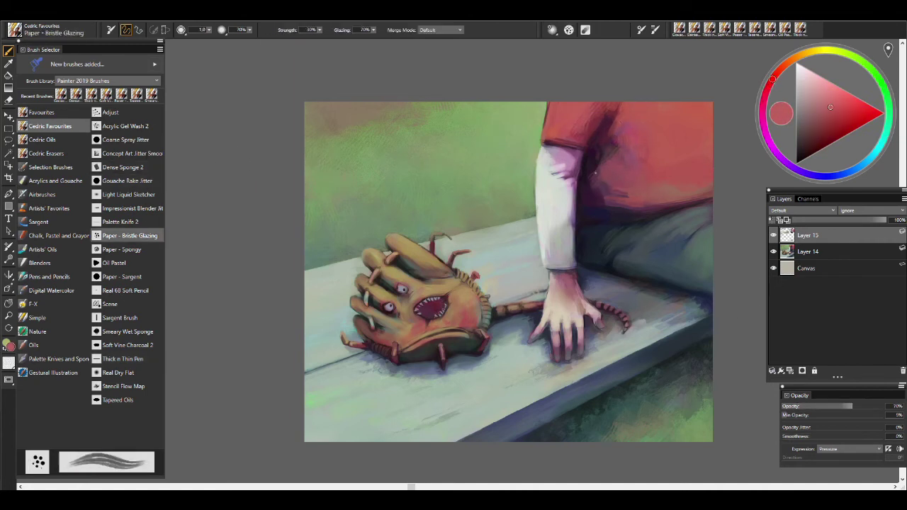
{"action": "left_click", "coordinate": [595, 180], "text": "alt"}
{"action": "left_click", "coordinate": [585, 200], "text": "alt"}
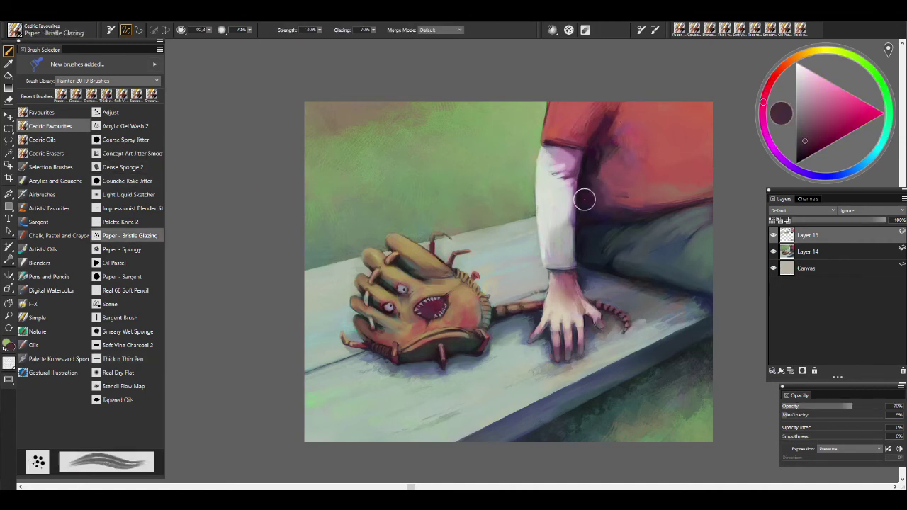
{"action": "key", "text": "bracketright"}
- Alternate brighter red and dark maroon on the shirt with a small brush of about 17
{"action": "left_click", "coordinate": [658, 192], "text": "alt"}
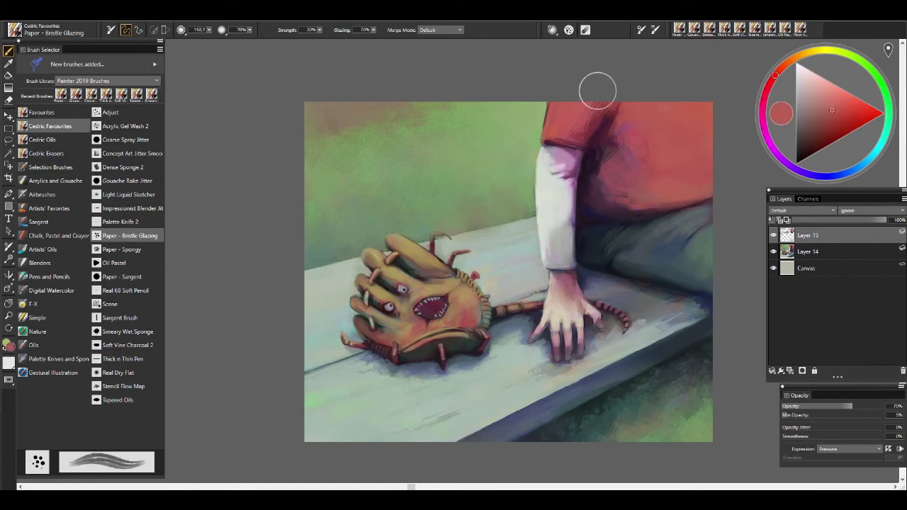
{"action": "left_click", "coordinate": [564, 120], "text": "alt"}
{"action": "key", "text": "bracketleft"}
{"action": "key", "text": "bracketleft"}
{"action": "key", "text": "bracketleft"}
{"action": "key", "text": "bracketleft"}
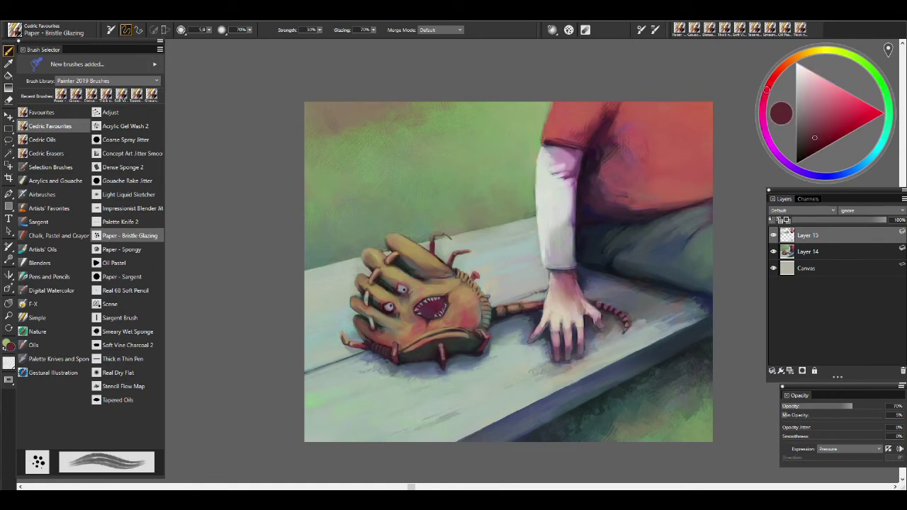
{"action": "left_click", "coordinate": [581, 144], "text": "alt"}
{"action": "key", "text": "bracketright"}
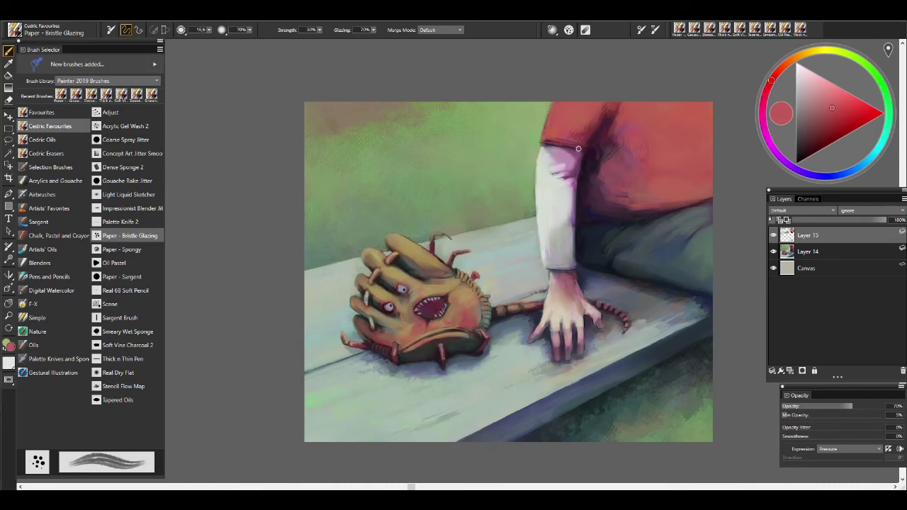
{"action": "scroll", "coordinate": [578, 148], "scroll_direction": "up", "scroll_amount": 4}
- Repaint and smooth the light sleeve's left edge using sampled pale pinks and greyish magenta
{"action": "left_click", "coordinate": [574, 138], "text": "alt"}
{"action": "left_click", "coordinate": [561, 164], "text": "alt"}
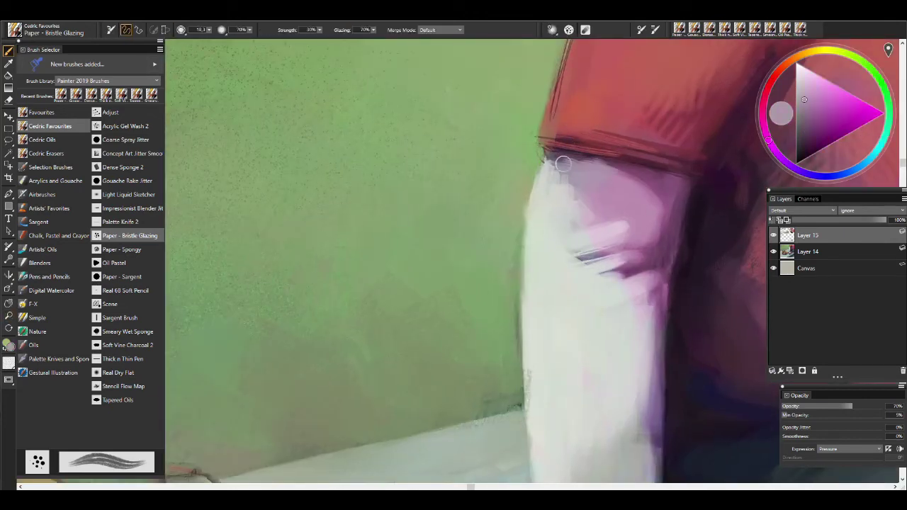
{"action": "left_click", "coordinate": [591, 150], "text": "alt"}
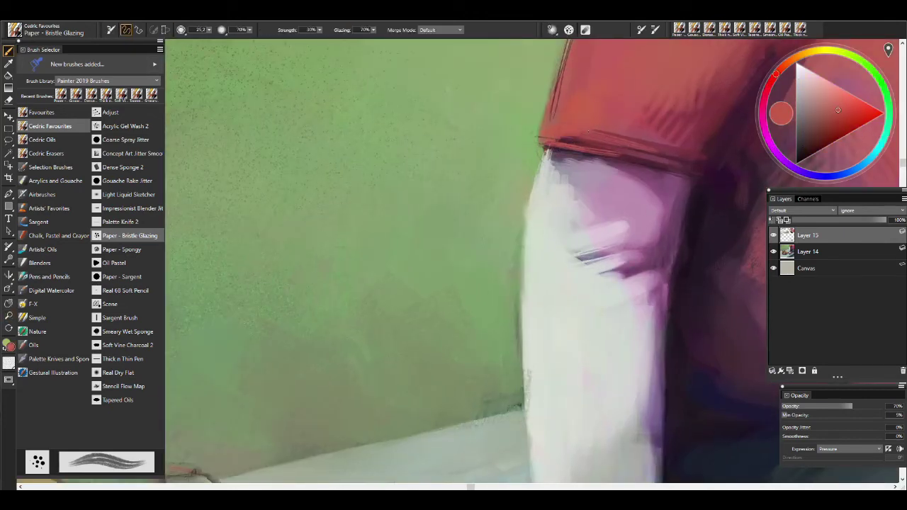
{"action": "left_click", "coordinate": [534, 148], "text": "alt"}
{"action": "left_click_drag", "start_coordinate": [546, 163], "coordinate": [532, 224]}
{"action": "left_click", "coordinate": [538, 213], "text": "alt"}
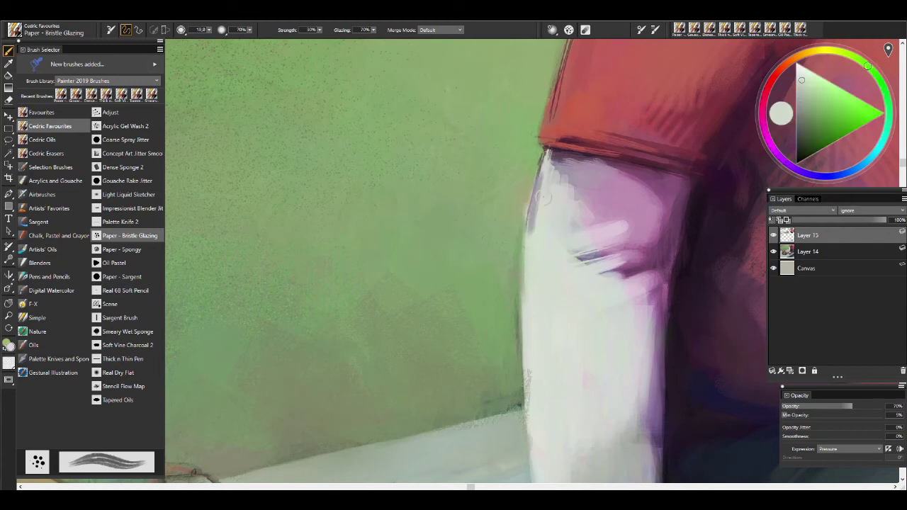
{"action": "left_click_drag", "start_coordinate": [535, 161], "coordinate": [526, 221]}
{"action": "scroll", "coordinate": [521, 364], "scroll_direction": "down", "scroll_amount": 5}
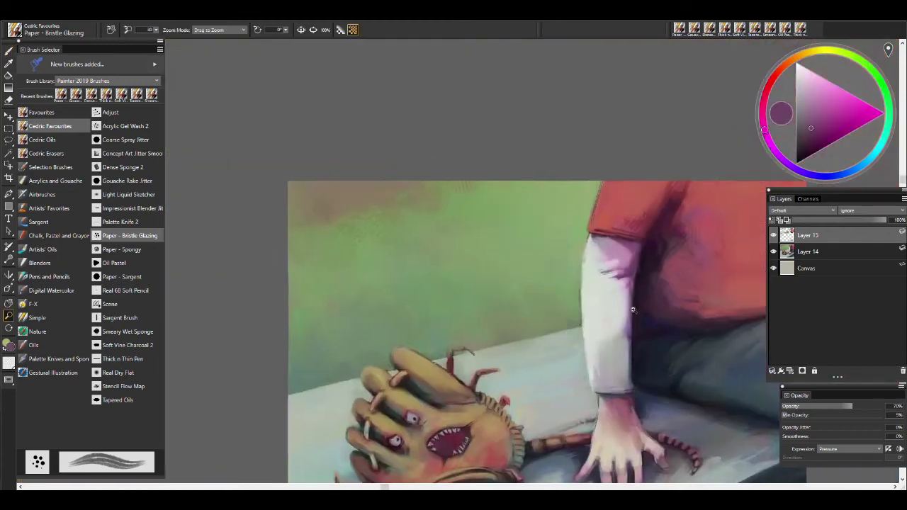
{"action": "scroll", "coordinate": [516, 354], "scroll_direction": "up", "scroll_amount": 6}
- Repaint the cuff line at the wrist using sampled dark blue and pale grey
{"action": "left_click", "coordinate": [539, 277], "text": "alt"}
{"action": "mouse_move", "coordinate": [538, 278]}
{"action": "left_mouse_down"}
{"action": "mouse_move", "coordinate": [492, 280]}
{"action": "mouse_move", "coordinate": [538, 277]}
{"action": "left_mouse_up"}
{"action": "left_click", "coordinate": [496, 273], "text": "alt"}
{"action": "left_click", "coordinate": [432, 276], "text": "alt"}
{"action": "left_click", "coordinate": [426, 236], "text": "alt"}
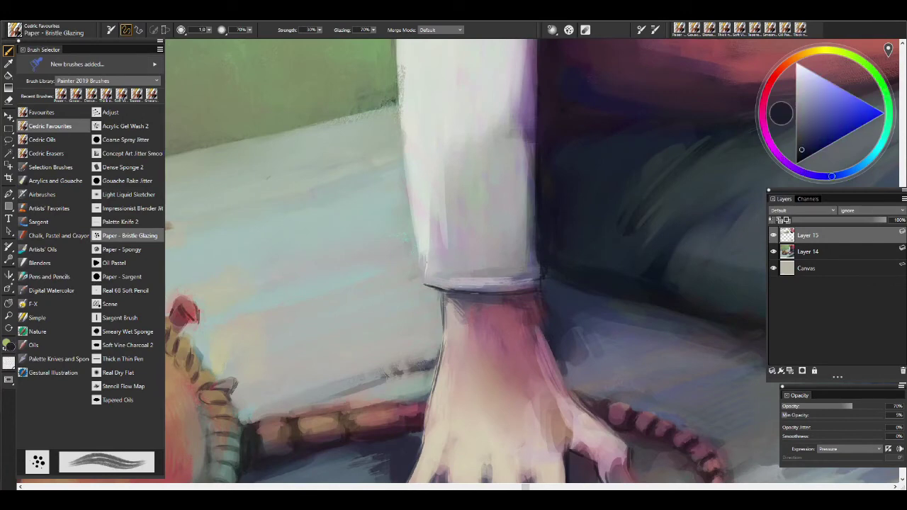
- Switch to the Thick n Thin Pen, zoom in on the wrist, and add a light stroke to the finger
{"action": "key", "text": "2"}
{"action": "left_click", "coordinate": [427, 266], "text": "alt"}
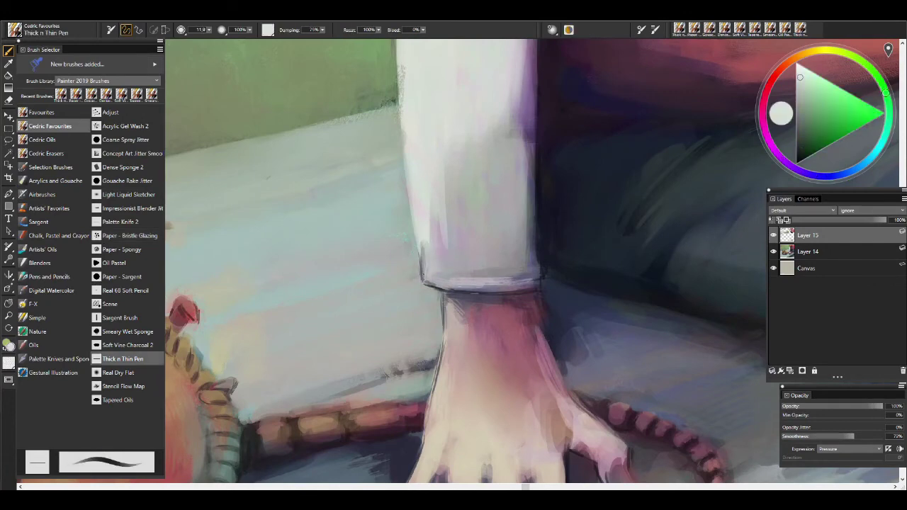
{"action": "left_click", "coordinate": [496, 269], "text": "alt"}
{"action": "key", "text": "ctrl+0"}
{"action": "left_click", "coordinate": [646, 302]}
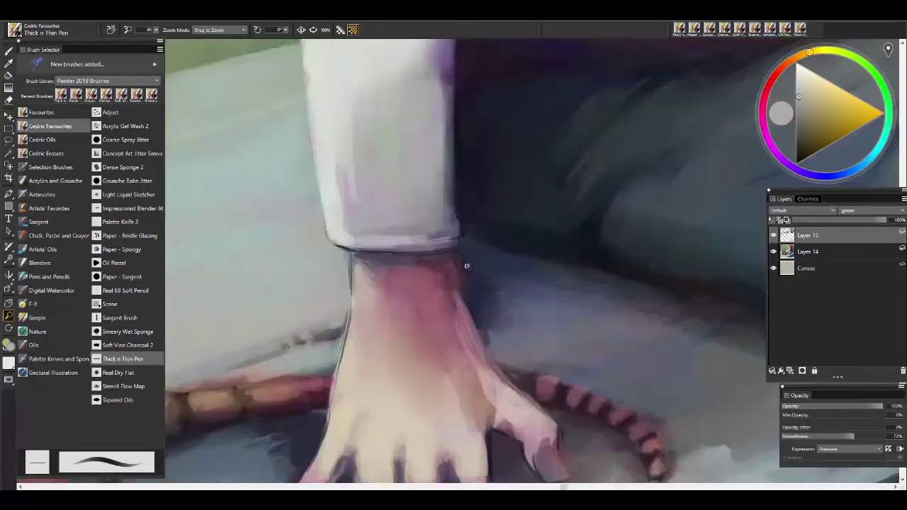
{"action": "left_click", "coordinate": [460, 253], "text": "alt"}
{"action": "left_click_drag", "start_coordinate": [492, 363], "coordinate": [401, 294]}
{"action": "left_click", "coordinate": [454, 368], "text": "alt"}
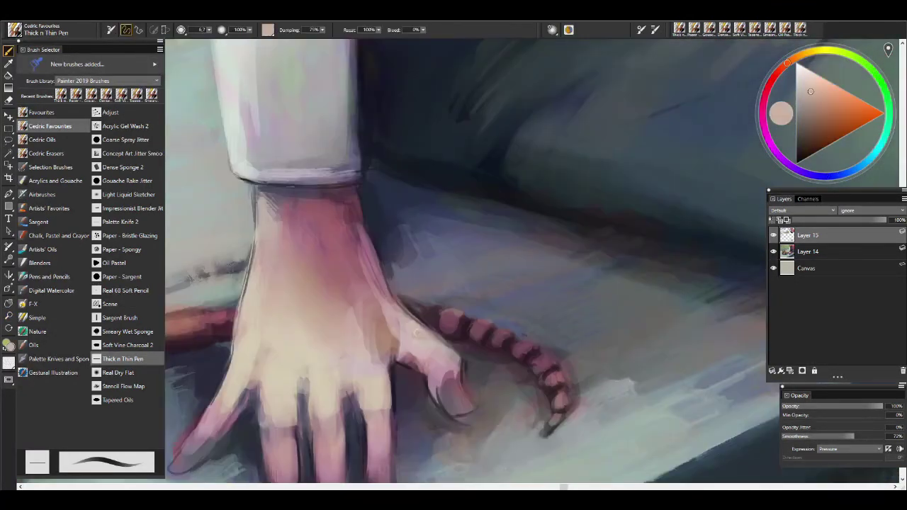
{"action": "left_click_drag", "start_coordinate": [446, 351], "coordinate": [458, 375]}
- Paint dark plum segments and mauve pink highlights on the tail, adjusting brush size between 2.4 and 10
{"action": "left_click", "coordinate": [385, 266], "text": "alt"}
{"action": "key", "text": "bracketright"}
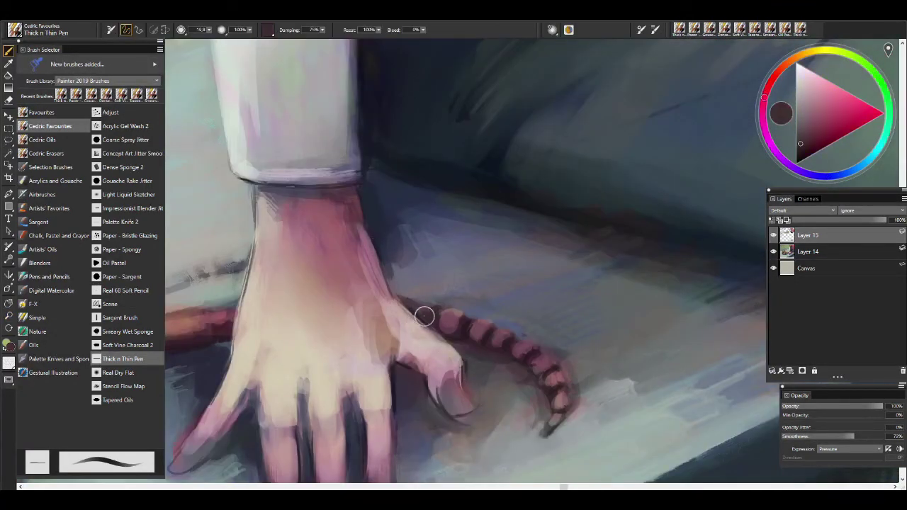
{"action": "left_click", "coordinate": [425, 314], "text": "alt"}
{"action": "left_click", "coordinate": [457, 331], "text": "alt"}
{"action": "left_click", "coordinate": [469, 316], "text": "alt"}
{"action": "key", "text": "bracketright"}
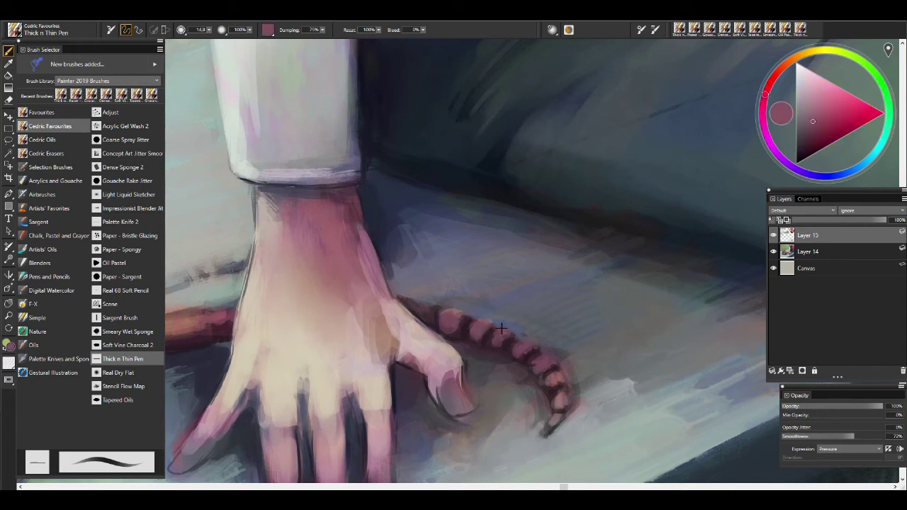
{"action": "left_click", "coordinate": [501, 330], "text": "alt"}
{"action": "left_click", "coordinate": [523, 346], "text": "alt"}
{"action": "key", "text": "bracketright"}
{"action": "left_click", "coordinate": [563, 333], "text": "alt"}
{"action": "key", "text": "bracketleft"}
{"action": "key", "text": "bracketleft"}
{"action": "key", "text": "bracketleft"}
{"action": "key", "text": "bracketleft"}
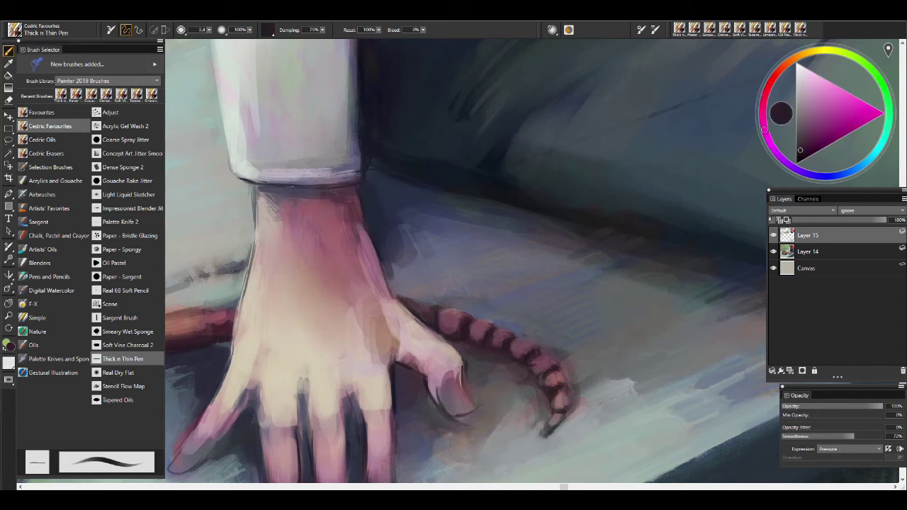
{"action": "left_click", "coordinate": [560, 415], "text": "alt"}
{"action": "key", "text": "bracketright"}
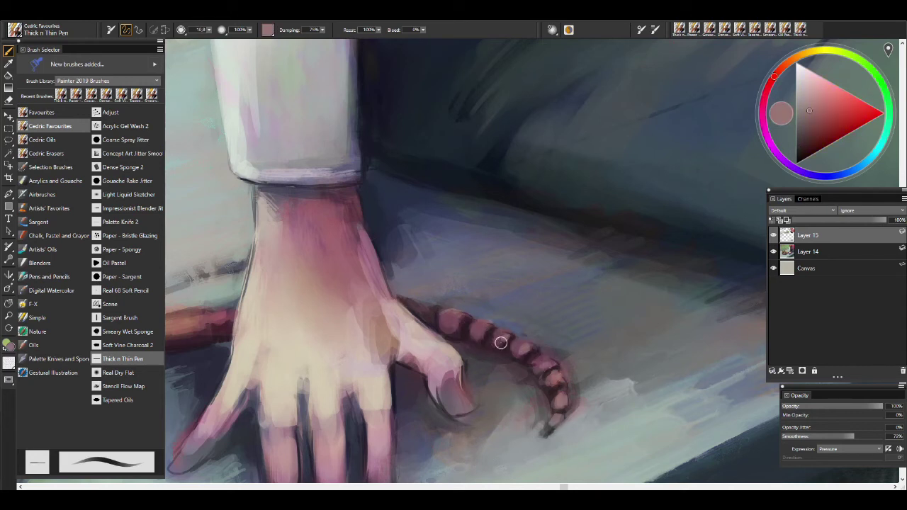
- Soften the fingertip with a size-22 stroke and sample dark purple from the hand's shadow
{"action": "left_click", "coordinate": [531, 443], "text": "alt"}
{"action": "left_click", "coordinate": [569, 413], "text": "alt"}
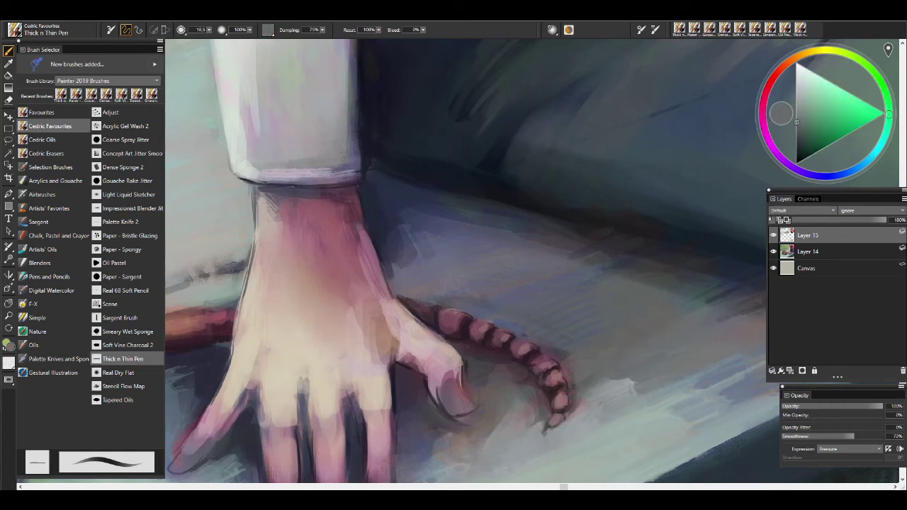
{"action": "key", "text": "bracketright"}
{"action": "mouse_move", "coordinate": [453, 388]}
{"action": "left_mouse_down"}
{"action": "mouse_move", "coordinate": [452, 423]}
{"action": "mouse_move", "coordinate": [489, 411]}
{"action": "left_mouse_up"}
{"action": "left_click", "coordinate": [505, 377], "text": "alt"}
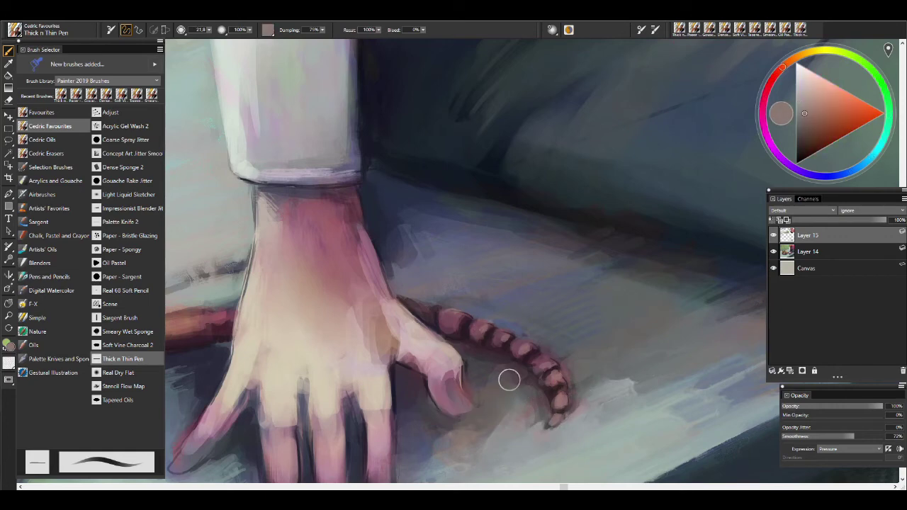
{"action": "left_click_drag", "start_coordinate": [506, 377], "coordinate": [531, 284]}
{"action": "left_click", "coordinate": [423, 399], "text": "alt"}
{"action": "key", "text": "bracketleft"}
{"action": "key", "text": "bracketleft"}
{"action": "key", "text": "bracketleft"}
{"action": "key", "text": "bracketleft"}
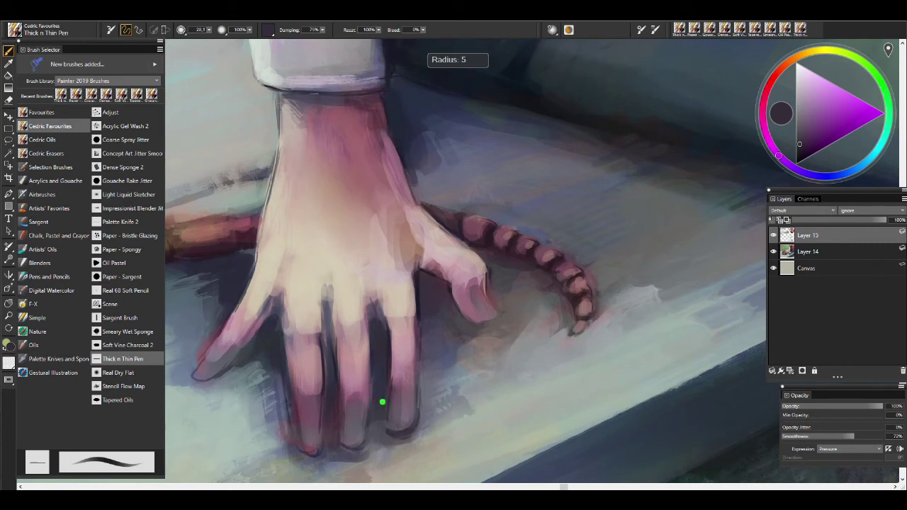
- Sample dark blue-grey and shrink the brush to about 2.4 for fine finger shadows
{"action": "left_click", "coordinate": [246, 292], "text": "alt"}
{"action": "key", "text": "bracketright"}
{"action": "key", "text": "bracketright"}
{"action": "key", "text": "bracketright"}
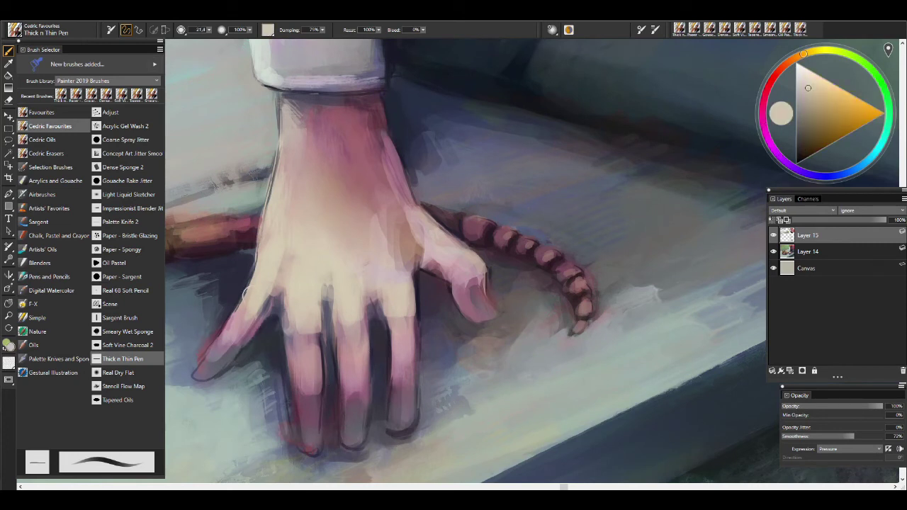
{"action": "left_click", "coordinate": [310, 380], "text": "alt"}
{"action": "key", "text": "bracketleft"}
{"action": "key", "text": "bracketleft"}
{"action": "key", "text": "bracketleft"}
{"action": "key", "text": "bracketleft"}
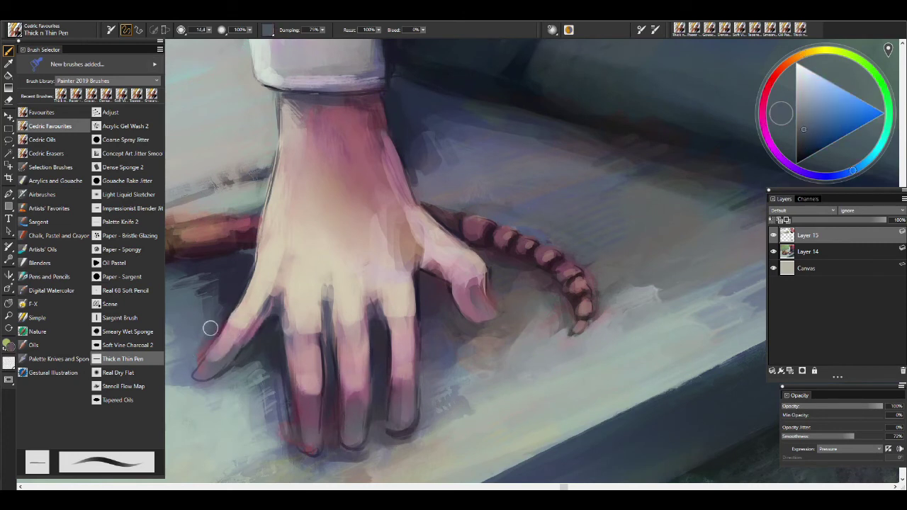
{"action": "left_click", "coordinate": [219, 326], "text": "alt"}
{"action": "scroll", "coordinate": [220, 325], "scroll_direction": "down", "scroll_amount": 5}
{"action": "scroll", "coordinate": [540, 307], "scroll_direction": "up", "scroll_amount": 4}
{"action": "key", "text": "bracketright"}
{"action": "left_click", "coordinate": [436, 278], "text": "alt"}
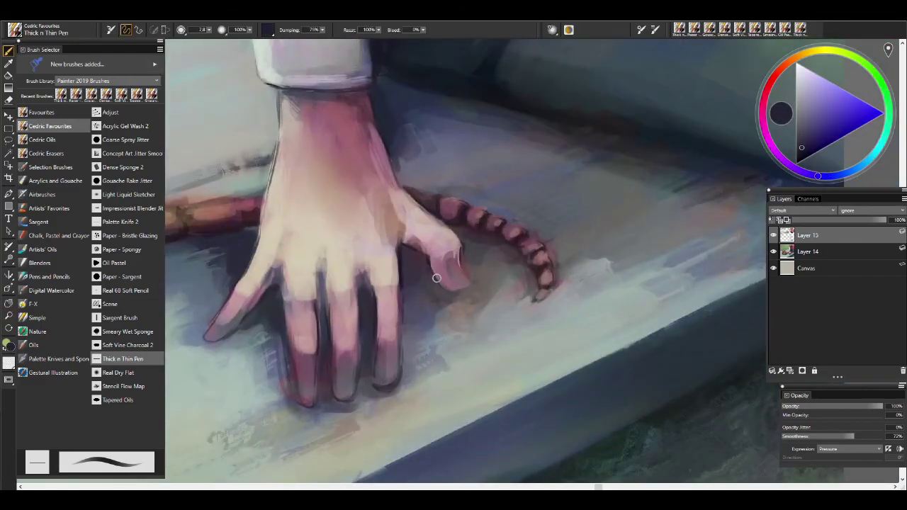
{"action": "key", "text": "m"}
{"action": "scroll", "coordinate": [376, 370], "scroll_direction": "down", "scroll_amount": 4}
- Glaze muted red strokes along the shirt's edge with the Paper - Bristle Glazing brush
{"action": "scroll", "coordinate": [387, 361], "scroll_direction": "down", "scroll_amount": 1}
{"action": "scroll", "coordinate": [465, 277], "scroll_direction": "up", "scroll_amount": 4}
{"action": "key", "text": "b"}
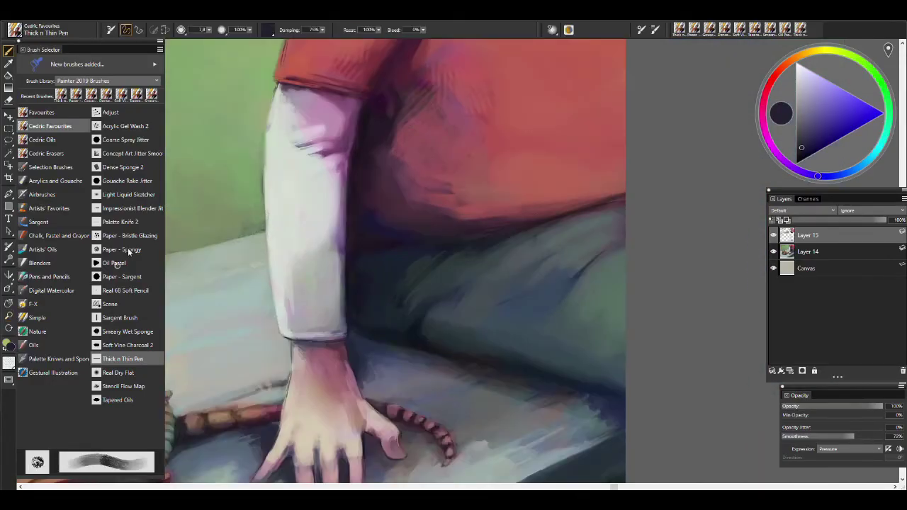
{"action": "left_click", "coordinate": [128, 195]}
{"action": "left_click", "coordinate": [127, 235]}
{"action": "left_click", "coordinate": [539, 184], "text": "alt"}
{"action": "mouse_move", "coordinate": [559, 213]}
{"action": "left_mouse_down"}
{"action": "mouse_move", "coordinate": [461, 206]}
{"action": "mouse_move", "coordinate": [398, 188]}
{"action": "left_mouse_up"}
- Shade and deepen the shirt fold with dark purple, then return to muted red
{"action": "left_click", "coordinate": [444, 152], "text": "alt"}
{"action": "left_click_drag", "start_coordinate": [454, 110], "coordinate": [425, 176]}
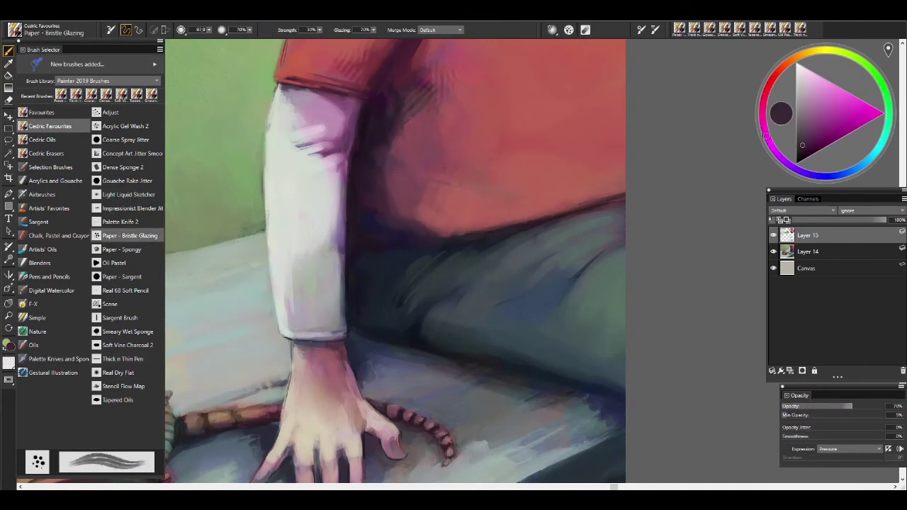
{"action": "left_click", "coordinate": [400, 131], "text": "alt"}
{"action": "left_click_drag", "start_coordinate": [407, 114], "coordinate": [390, 177]}
{"action": "left_click", "coordinate": [411, 234], "text": "alt"}
{"action": "scroll", "coordinate": [411, 235], "scroll_direction": "down", "scroll_amount": 3}
{"action": "scroll", "coordinate": [397, 234], "scroll_direction": "up", "scroll_amount": 2}
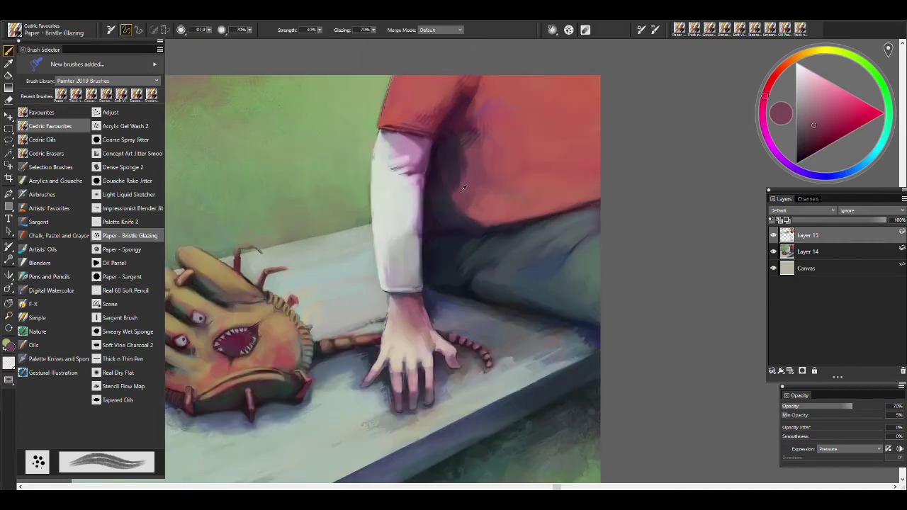
- Zoom in closer on the glove monster with the Paper - Bristle Glazing brush active
{"action": "key", "text": "e"}
{"action": "key", "text": "e"}
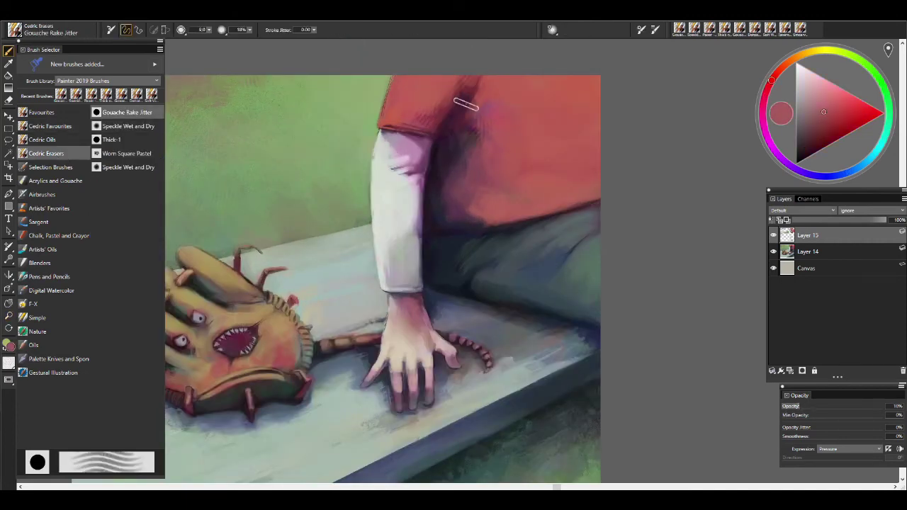
{"action": "key", "text": "e"}
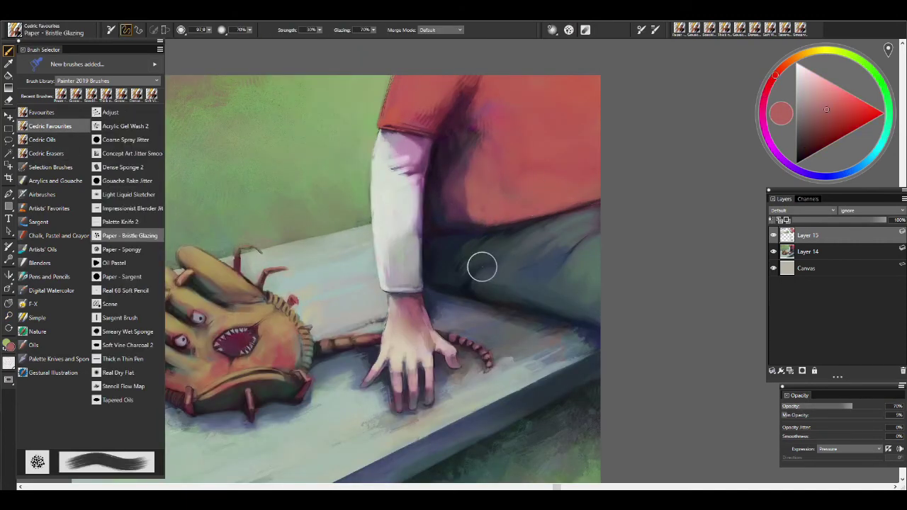
{"action": "key", "text": "m"}
{"action": "left_click", "coordinate": [359, 334]}
{"action": "left_click_drag", "start_coordinate": [359, 334], "coordinate": [351, 322]}
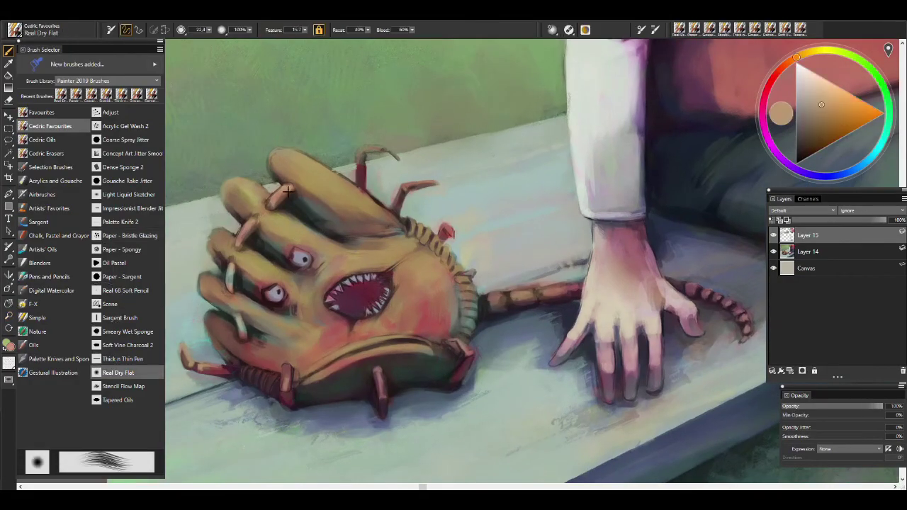
- Sample dark olive, tan, tan-orange and yellower tan colours from the glove
{"action": "left_click", "coordinate": [290, 201], "text": "alt"}
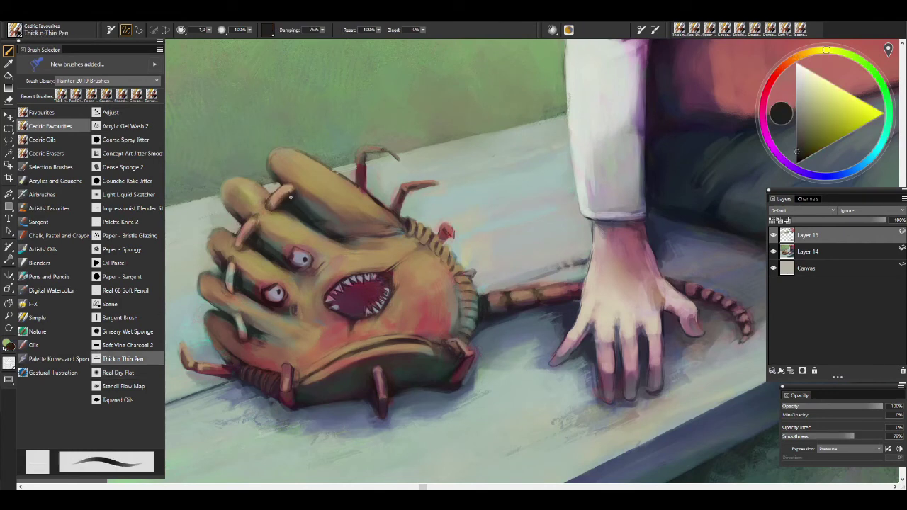
{"action": "left_click", "coordinate": [294, 187], "text": "alt"}
{"action": "left_click", "coordinate": [273, 196], "text": "alt"}
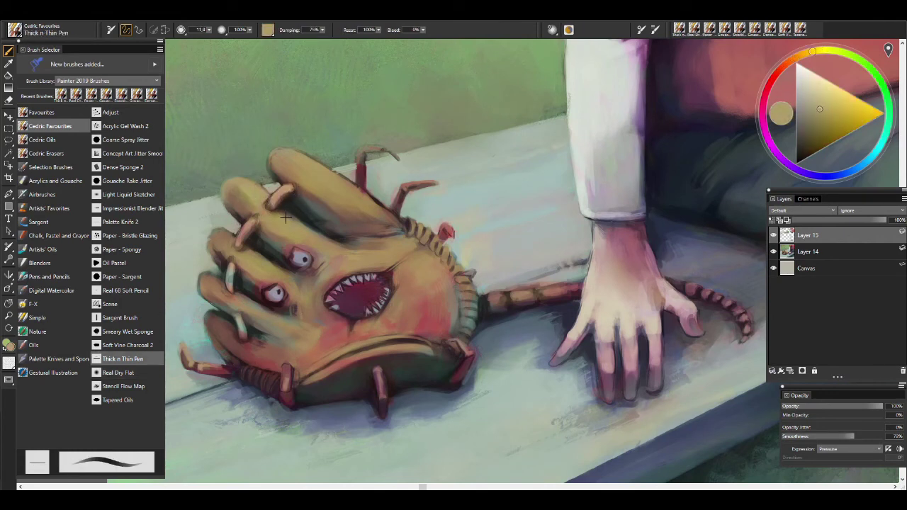
{"action": "left_click", "coordinate": [284, 218], "text": "alt"}
{"action": "left_click", "coordinate": [309, 190], "text": "alt"}
{"action": "left_click", "coordinate": [303, 188], "text": "alt"}
{"action": "left_click", "coordinate": [298, 185], "text": "alt"}
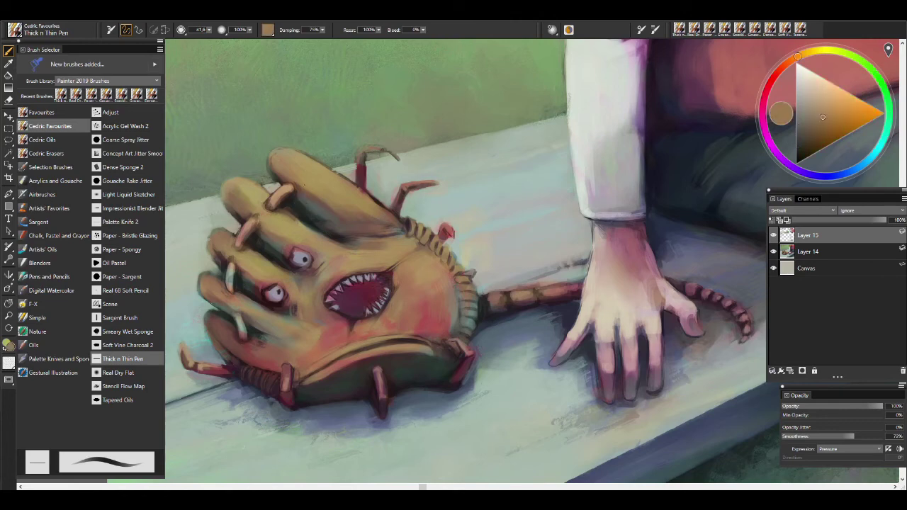
{"action": "left_click", "coordinate": [307, 184], "text": "alt"}
{"action": "left_click", "coordinate": [382, 225], "text": "alt"}
{"action": "left_click", "coordinate": [391, 223], "text": "alt"}
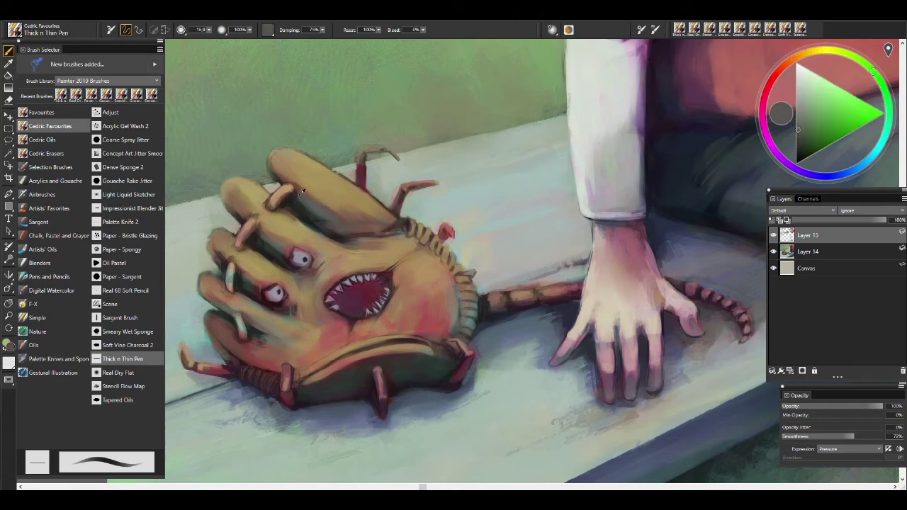
{"action": "left_click", "coordinate": [355, 213], "text": "alt"}
{"action": "left_click", "coordinate": [333, 202], "text": "alt"}
{"action": "left_click", "coordinate": [312, 192], "text": "alt"}
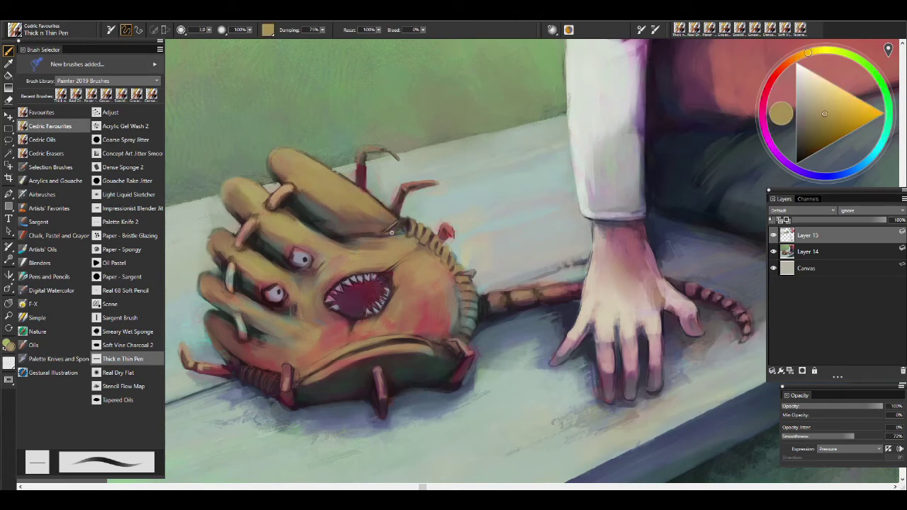
{"action": "left_click", "coordinate": [404, 245], "text": "alt"}
- Sample dark maroon from the mouth and muted red, tan ochre, then shrink the brush for detail
{"action": "left_click", "coordinate": [354, 269], "text": "alt"}
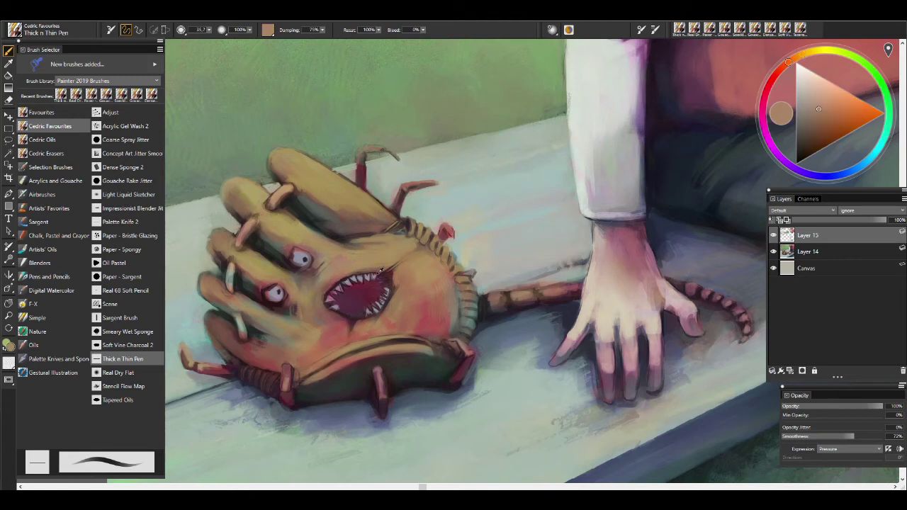
{"action": "left_click", "coordinate": [380, 271], "text": "alt"}
{"action": "left_click", "coordinate": [331, 278], "text": "alt"}
{"action": "left_click", "coordinate": [330, 291], "text": "alt"}
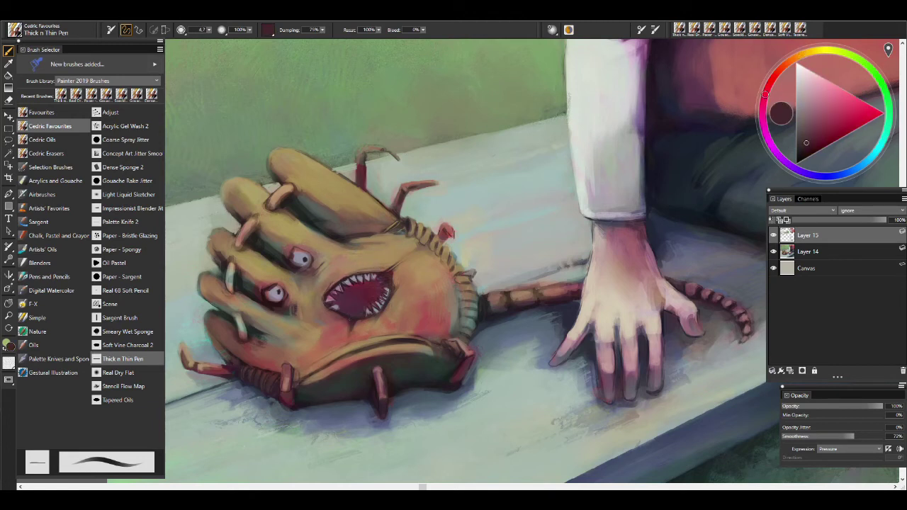
{"action": "left_click", "coordinate": [409, 274], "text": "alt"}
{"action": "left_click", "coordinate": [345, 331], "text": "alt"}
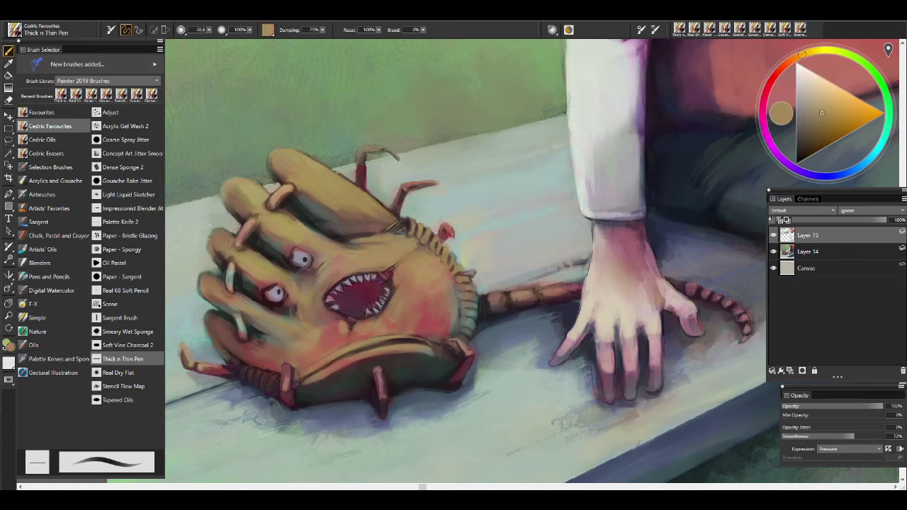
{"action": "left_click", "coordinate": [415, 248], "text": "alt"}
{"action": "key", "text": "bracketleft"}
{"action": "key", "text": "bracketleft"}
{"action": "key", "text": "bracketleft"}
- Sample seam tan-orange, dark reddish brown and ochre for stitch highlights, then enlarge the brush
{"action": "left_click", "coordinate": [471, 297], "text": "alt"}
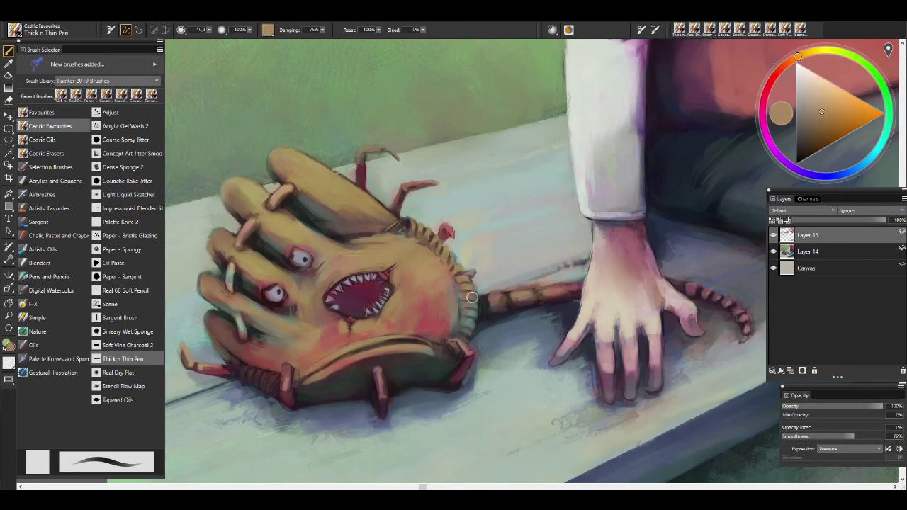
{"action": "left_click", "coordinate": [406, 228], "text": "alt"}
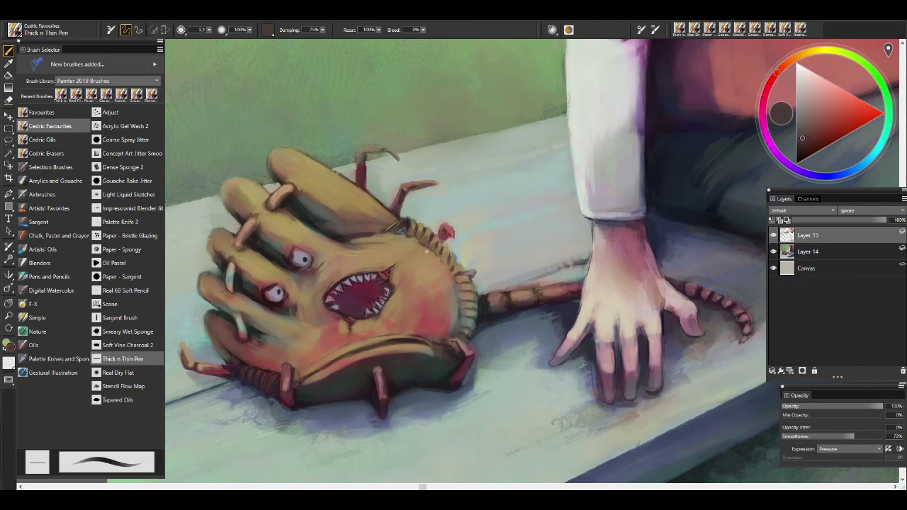
{"action": "left_click", "coordinate": [447, 259], "text": "alt"}
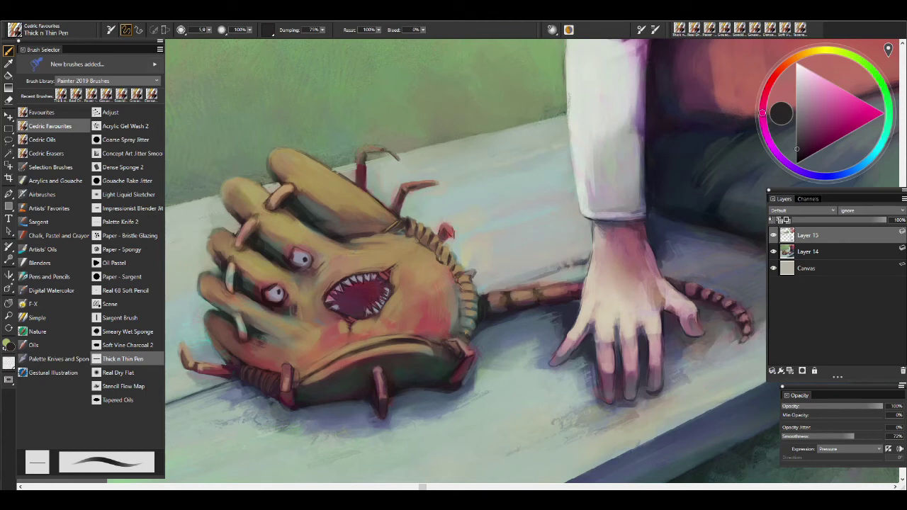
{"action": "left_click", "coordinate": [361, 247], "text": "alt"}
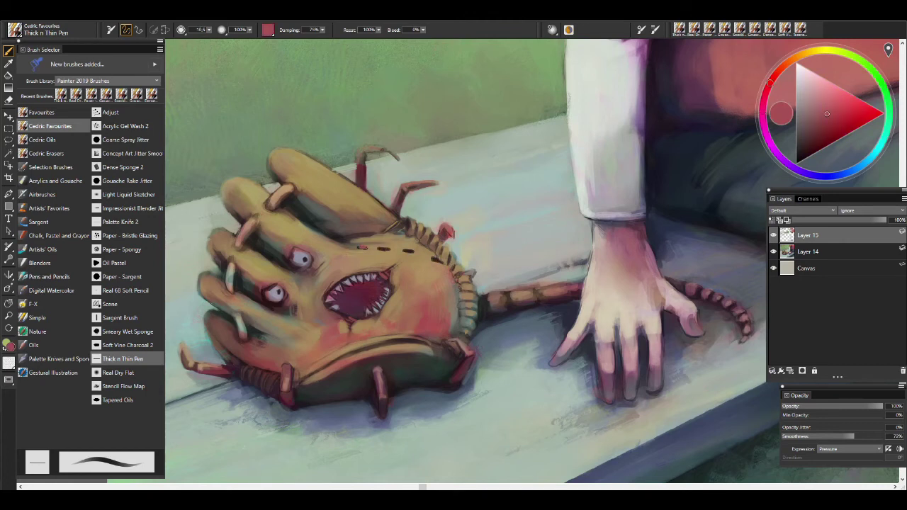
{"action": "left_click", "coordinate": [360, 246], "text": "alt"}
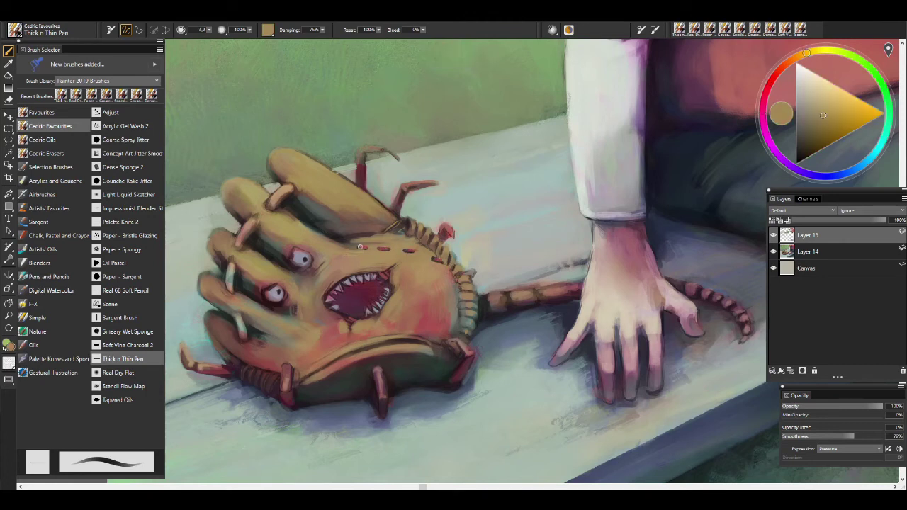
{"action": "left_click", "coordinate": [433, 247], "text": "alt"}
{"action": "key", "text": "bracketright"}
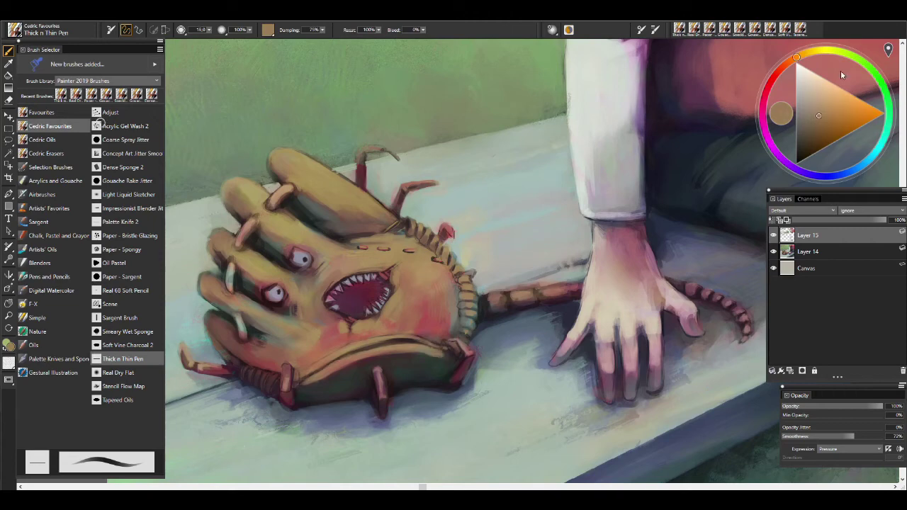
- Sample near-black and ochres, shrink the brush, and darken the glove's left finger with dark green
{"action": "left_click_drag", "start_coordinate": [456, 303], "coordinate": [464, 309]}
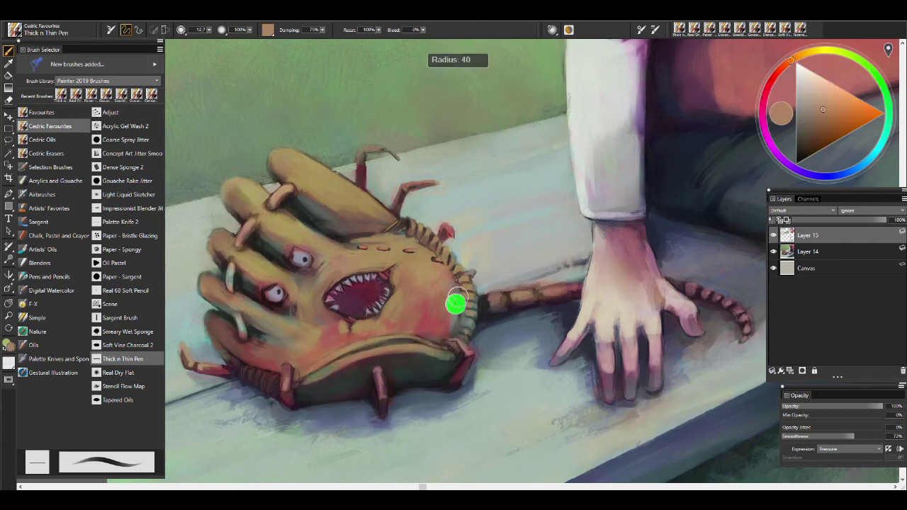
{"action": "left_click", "coordinate": [394, 345], "text": "alt"}
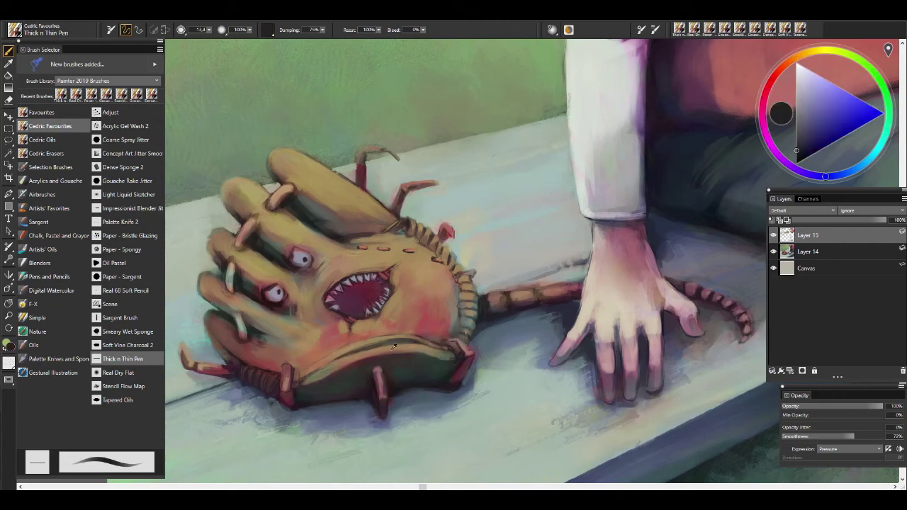
{"action": "left_click", "coordinate": [433, 365], "text": "alt"}
{"action": "left_click", "coordinate": [270, 389], "text": "alt"}
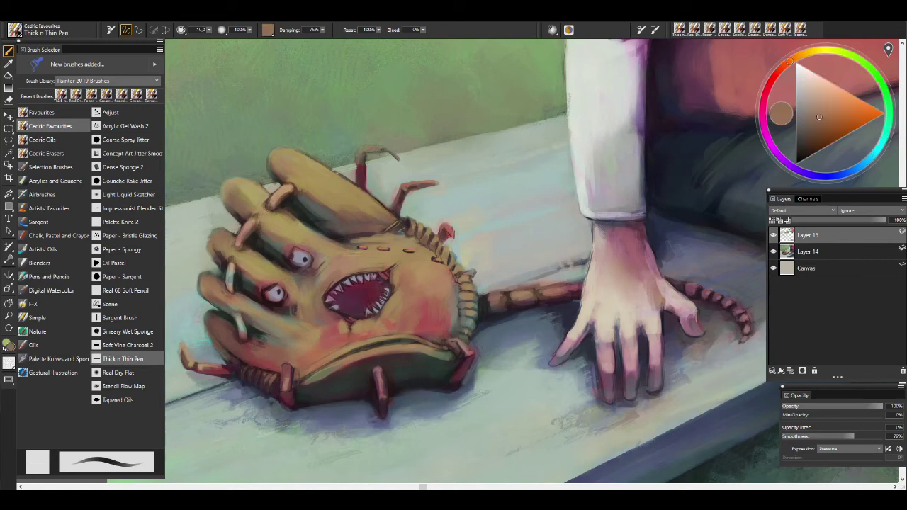
{"action": "left_click", "coordinate": [282, 344], "text": "alt"}
{"action": "left_click", "coordinate": [246, 354], "text": "alt"}
{"action": "left_click", "coordinate": [253, 348], "text": "alt"}
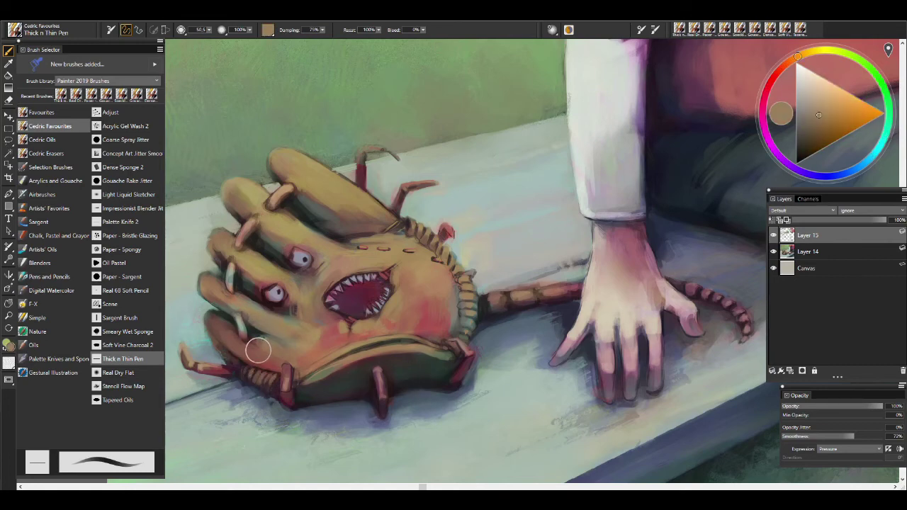
{"action": "left_click_drag", "start_coordinate": [253, 348], "coordinate": [283, 344]}
{"action": "left_click", "coordinate": [223, 299], "text": "alt"}
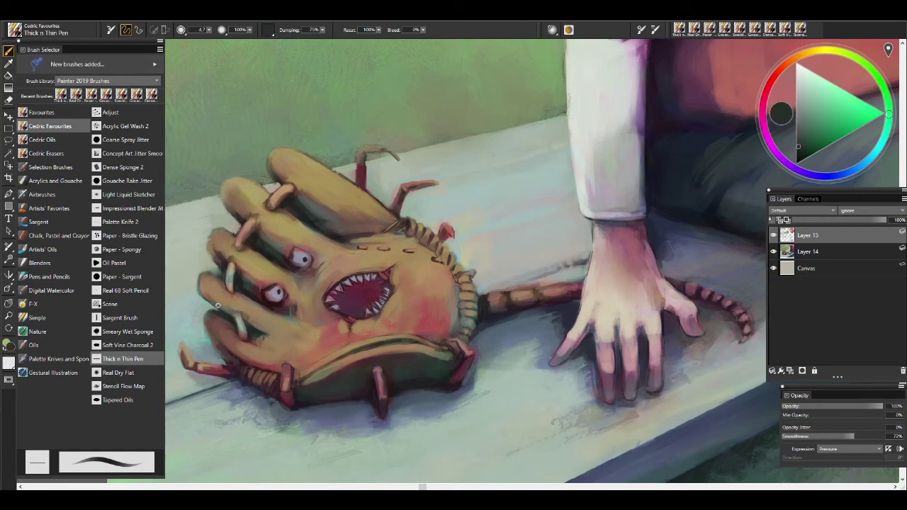
{"action": "left_click_drag", "start_coordinate": [216, 306], "coordinate": [205, 283]}
- Sample dark teal-green, tan ochre, near-black and pale grey-green from the glove
{"action": "left_click", "coordinate": [281, 158], "text": "alt"}
{"action": "left_click", "coordinate": [283, 184], "text": "alt"}
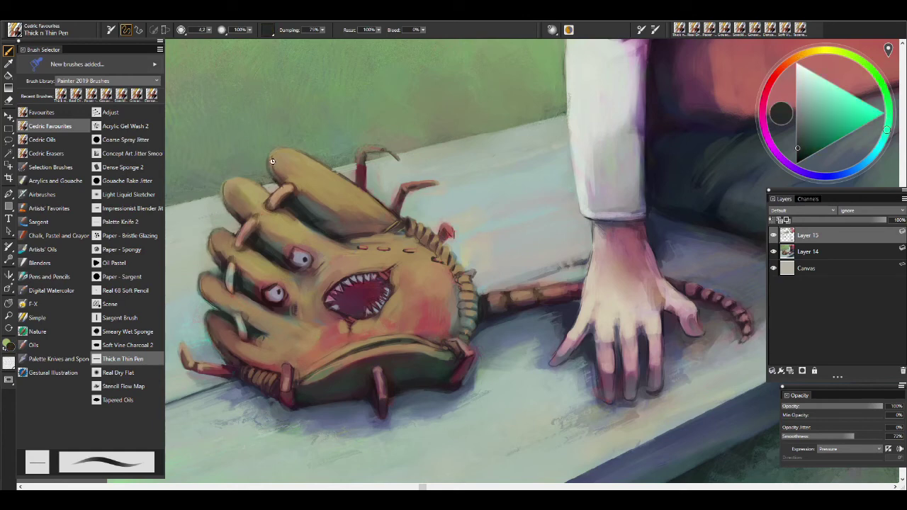
{"action": "left_click", "coordinate": [272, 162], "text": "alt"}
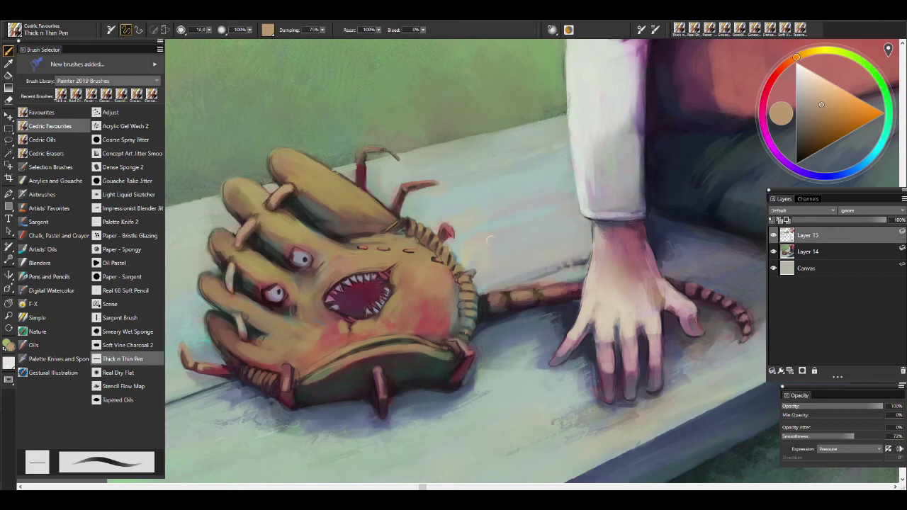
{"action": "left_click", "coordinate": [298, 395], "text": "alt"}
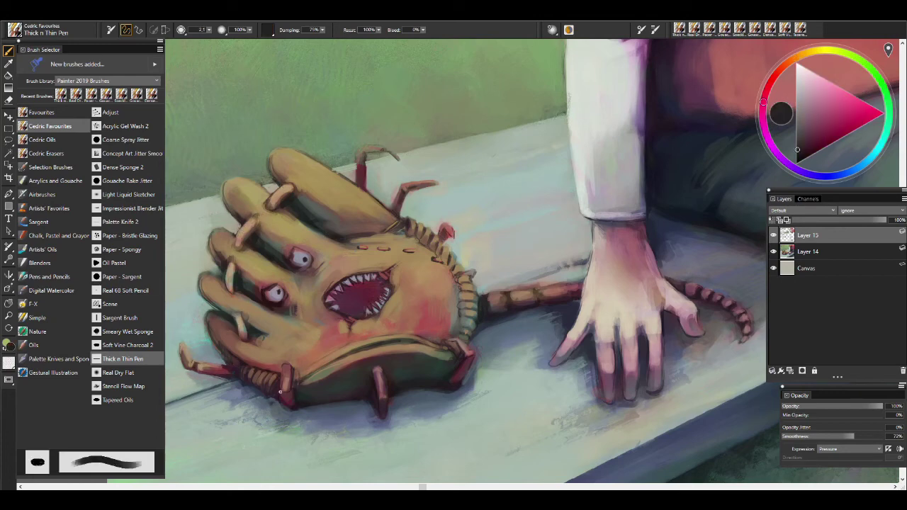
{"action": "left_click", "coordinate": [284, 399], "text": "alt"}
{"action": "left_click", "coordinate": [418, 180], "text": "alt"}
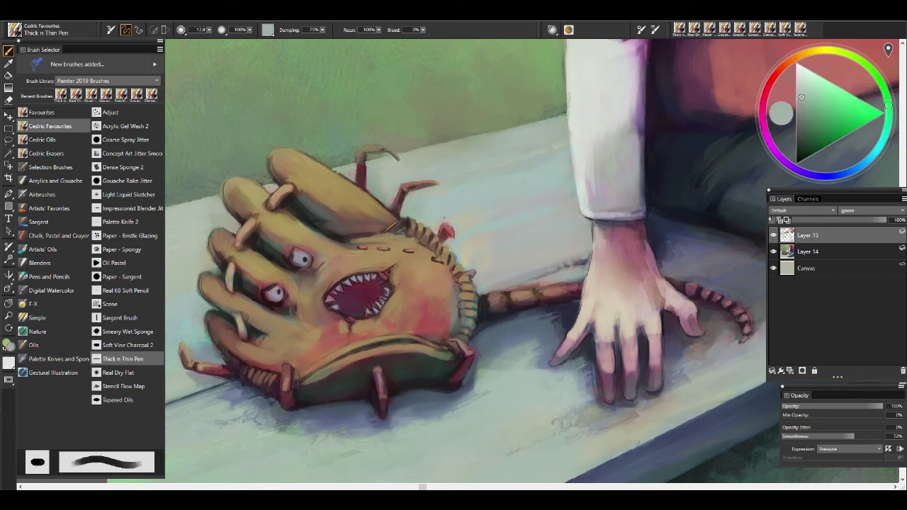
{"action": "left_click", "coordinate": [415, 184], "text": "alt"}
{"action": "left_click", "coordinate": [455, 253], "text": "alt"}
- Try magenta, pink-brown, red and yellow-tan, settling on near-black dark red for eye outlines
{"action": "left_click", "coordinate": [459, 259], "text": "alt"}
{"action": "left_click", "coordinate": [465, 274], "text": "alt"}
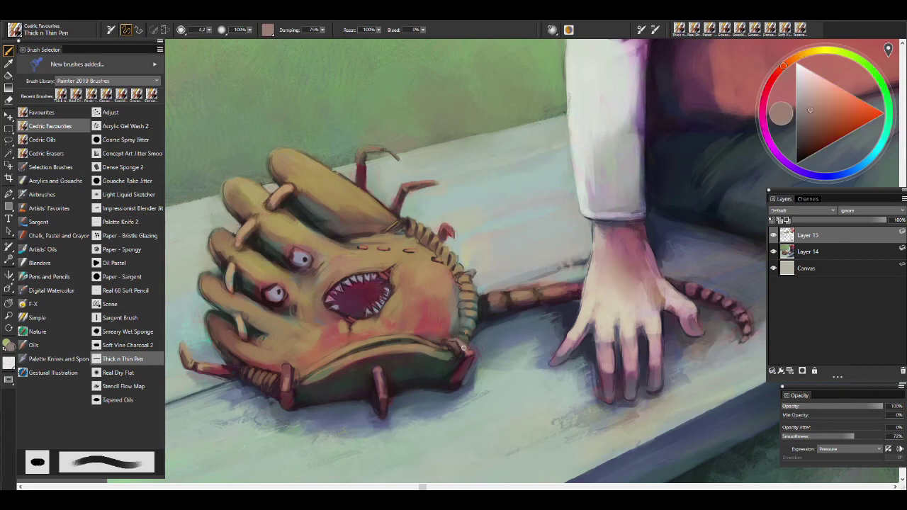
{"action": "left_click", "coordinate": [459, 292], "text": "alt"}
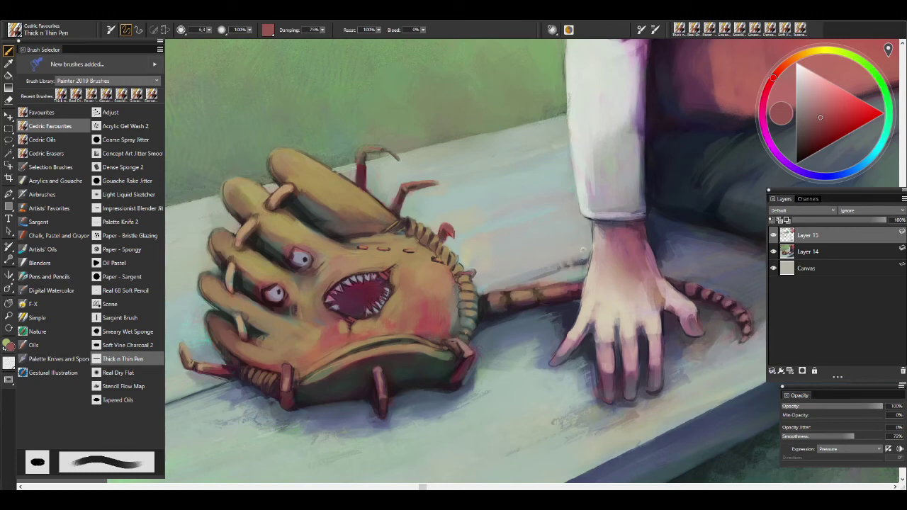
{"action": "left_click", "coordinate": [297, 252], "text": "alt"}
{"action": "left_click", "coordinate": [287, 257], "text": "alt"}
{"action": "left_click", "coordinate": [278, 278], "text": "alt"}
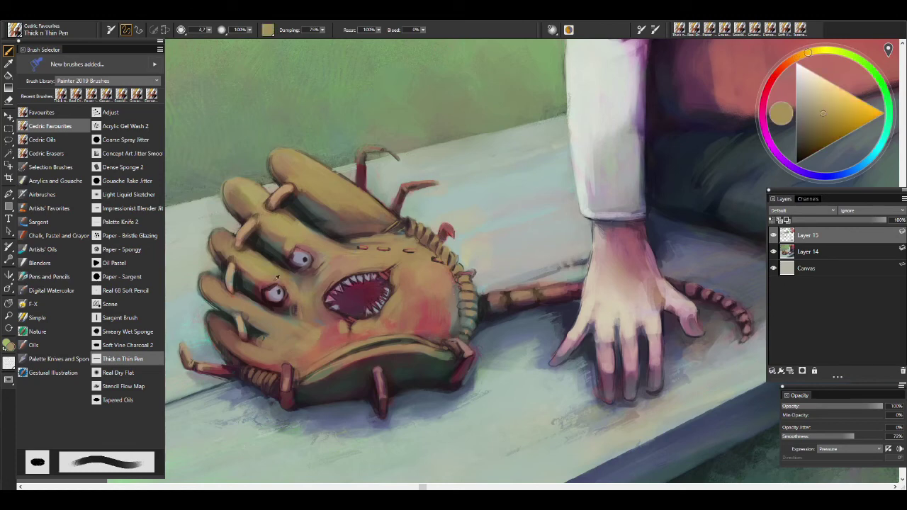
{"action": "left_click", "coordinate": [277, 279], "text": "alt"}
{"action": "left_click", "coordinate": [250, 287], "text": "alt"}
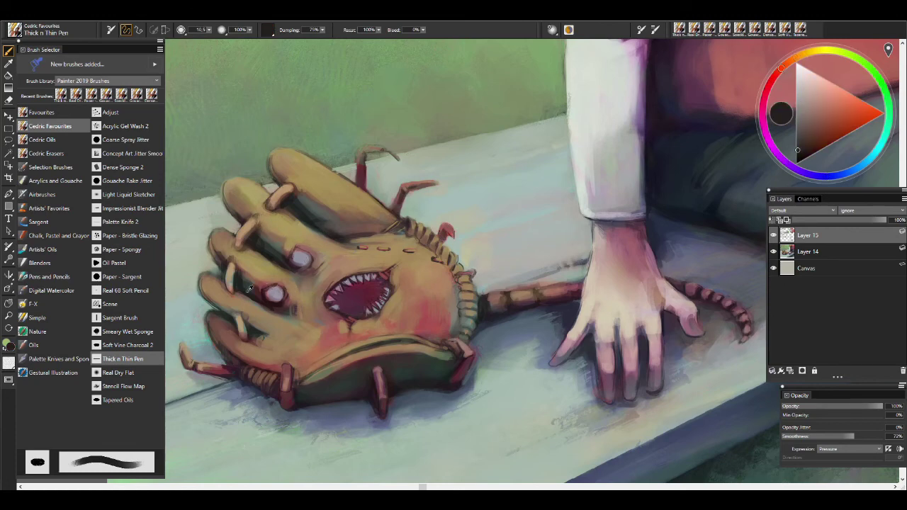
- Drop Layer 14 into Layer 15 and add a new empty Layer 16
{"action": "left_click", "coordinate": [305, 252], "text": "alt"}
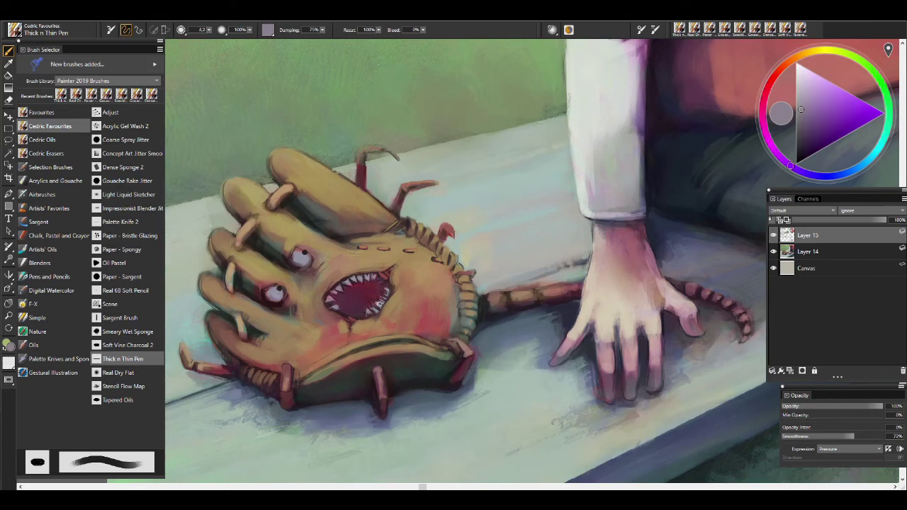
{"action": "left_click", "coordinate": [391, 301], "text": "alt"}
{"action": "left_click", "coordinate": [516, 303], "text": "ctrl+alt"}
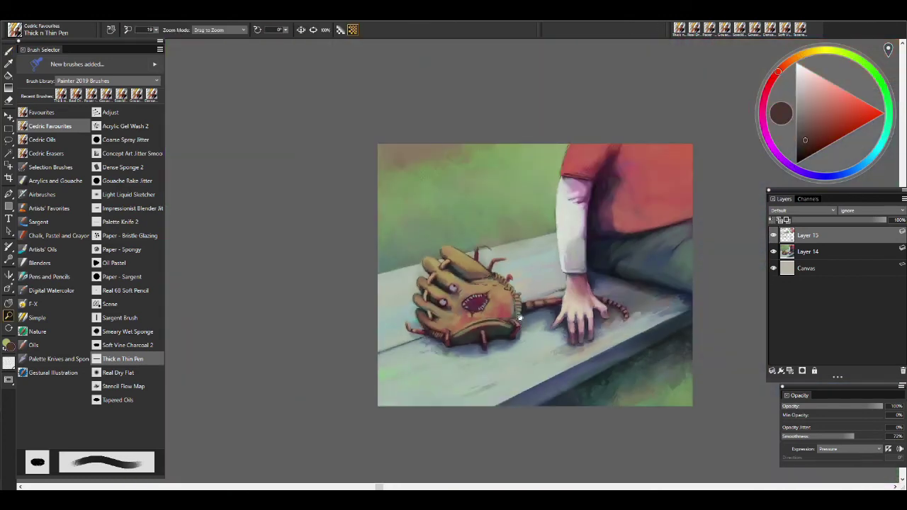
{"action": "key", "text": "ctrl+e"}
{"action": "left_click", "coordinate": [787, 372]}
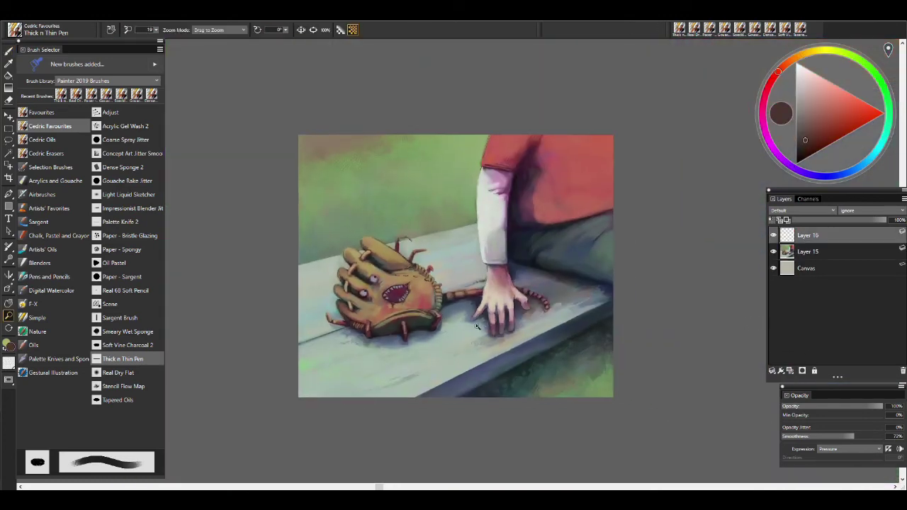
{"action": "left_click", "coordinate": [444, 308]}
- Paint pale grey-green Speckle Sticky Bristle strokes across the bench around the glove and hand
{"action": "left_click", "coordinate": [52, 113]}
{"action": "left_click", "coordinate": [128, 208]}
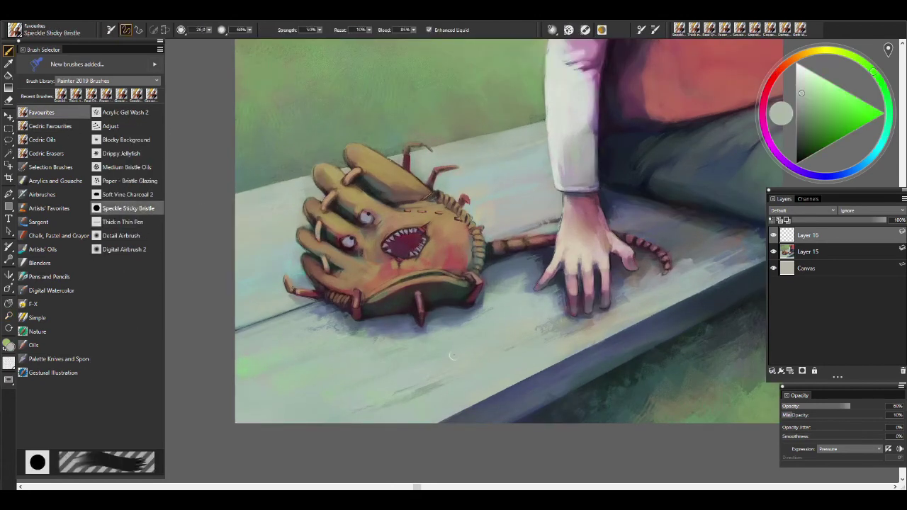
{"action": "left_click", "coordinate": [425, 368], "text": "alt"}
{"action": "left_click_drag", "start_coordinate": [375, 354], "coordinate": [461, 393]}
{"action": "left_click_drag", "start_coordinate": [326, 333], "coordinate": [478, 414]}
{"action": "left_click_drag", "start_coordinate": [241, 372], "coordinate": [351, 422]}
{"action": "left_click_drag", "start_coordinate": [432, 354], "coordinate": [524, 415]}
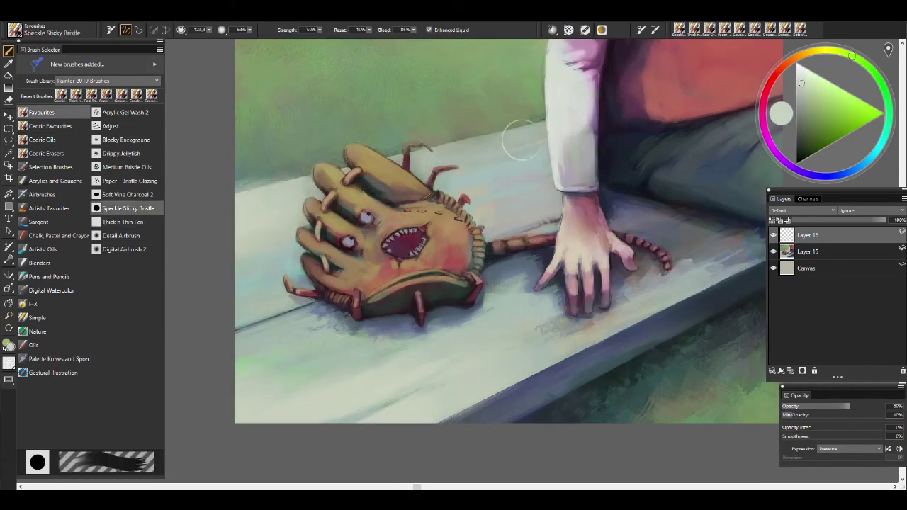
{"action": "left_click_drag", "start_coordinate": [517, 139], "coordinate": [394, 183]}
{"action": "mouse_move", "coordinate": [684, 289]}
{"action": "left_mouse_down"}
{"action": "mouse_move", "coordinate": [591, 328]}
{"action": "mouse_move", "coordinate": [606, 331]}
{"action": "left_mouse_up"}
{"action": "mouse_move", "coordinate": [455, 399]}
{"action": "left_mouse_down"}
{"action": "mouse_move", "coordinate": [341, 402]}
{"action": "mouse_move", "coordinate": [241, 354]}
{"action": "left_mouse_up"}
- Streak the bench's lower-left, top edge and right of the hand with Worn Square Pastel
{"action": "left_click", "coordinate": [46, 153]}
{"action": "left_click", "coordinate": [126, 153]}
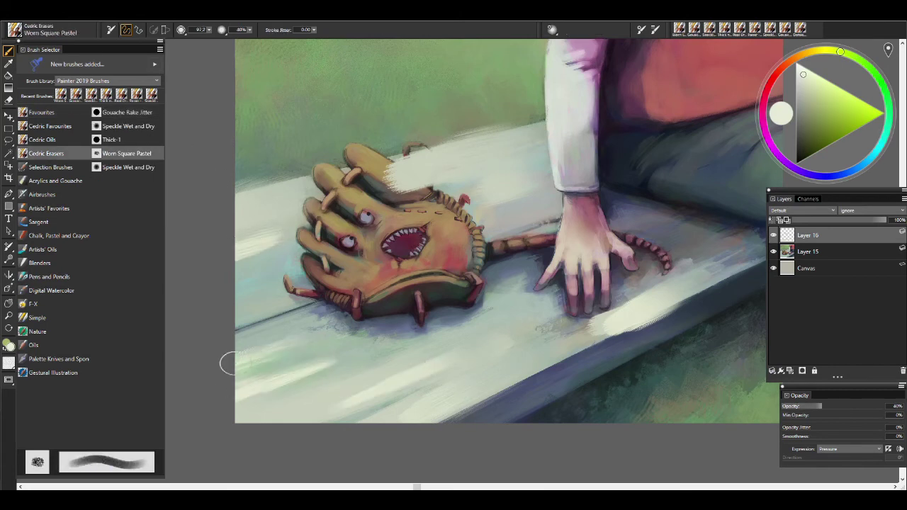
{"action": "left_click_drag", "start_coordinate": [241, 403], "coordinate": [333, 361]}
{"action": "mouse_move", "coordinate": [369, 354]}
{"action": "left_mouse_down"}
{"action": "mouse_move", "coordinate": [432, 393]}
{"action": "mouse_move", "coordinate": [375, 383]}
{"action": "left_mouse_up"}
{"action": "left_click_drag", "start_coordinate": [681, 304], "coordinate": [610, 333]}
{"action": "left_click_drag", "start_coordinate": [673, 283], "coordinate": [592, 327]}
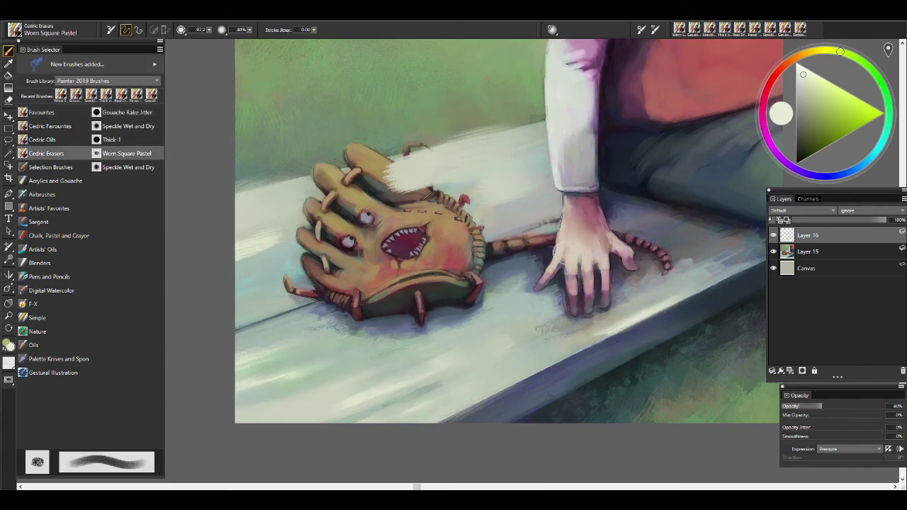
{"action": "left_click_drag", "start_coordinate": [530, 179], "coordinate": [481, 204]}
{"action": "mouse_move", "coordinate": [514, 127]}
{"action": "left_mouse_down"}
{"action": "mouse_move", "coordinate": [433, 147]}
{"action": "mouse_move", "coordinate": [386, 192]}
{"action": "left_mouse_up"}
{"action": "mouse_move", "coordinate": [418, 156]}
{"action": "left_mouse_down"}
{"action": "mouse_move", "coordinate": [408, 164]}
{"action": "mouse_move", "coordinate": [453, 173]}
{"action": "left_mouse_up"}
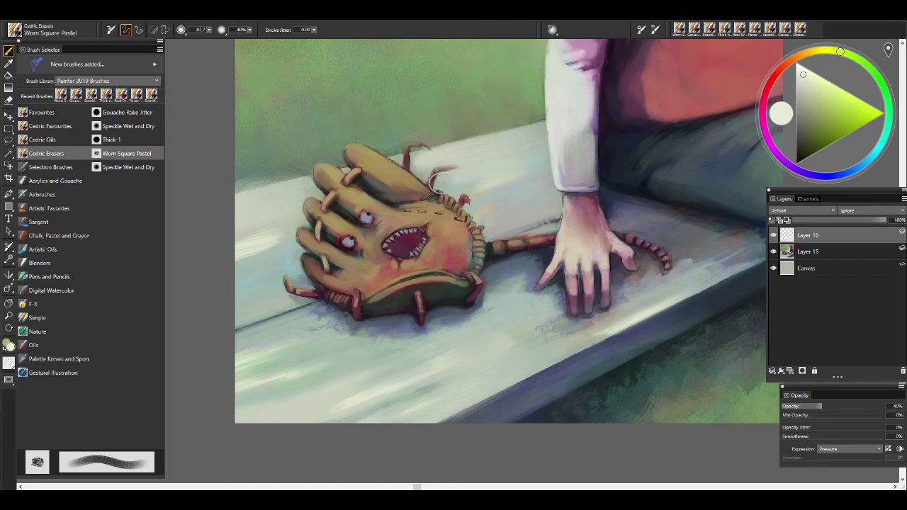
{"action": "left_click_drag", "start_coordinate": [284, 234], "coordinate": [171, 285]}
{"action": "left_click_drag", "start_coordinate": [305, 375], "coordinate": [238, 390]}
{"action": "left_click_drag", "start_coordinate": [237, 418], "coordinate": [357, 364]}
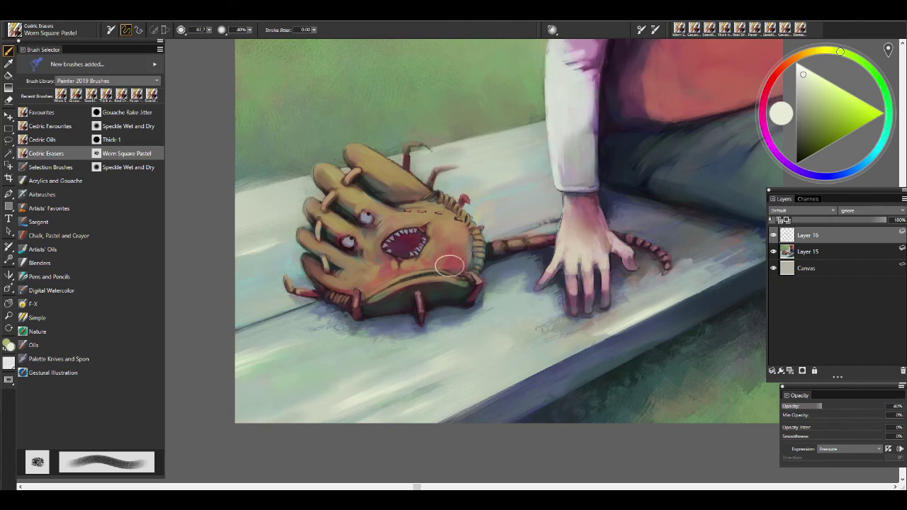
- Add dark Thick-1 strokes on the bench below the glove, then switch to the eraser
{"action": "left_click", "coordinate": [111, 139]}
{"action": "left_click_drag", "start_coordinate": [452, 355], "coordinate": [397, 389]}
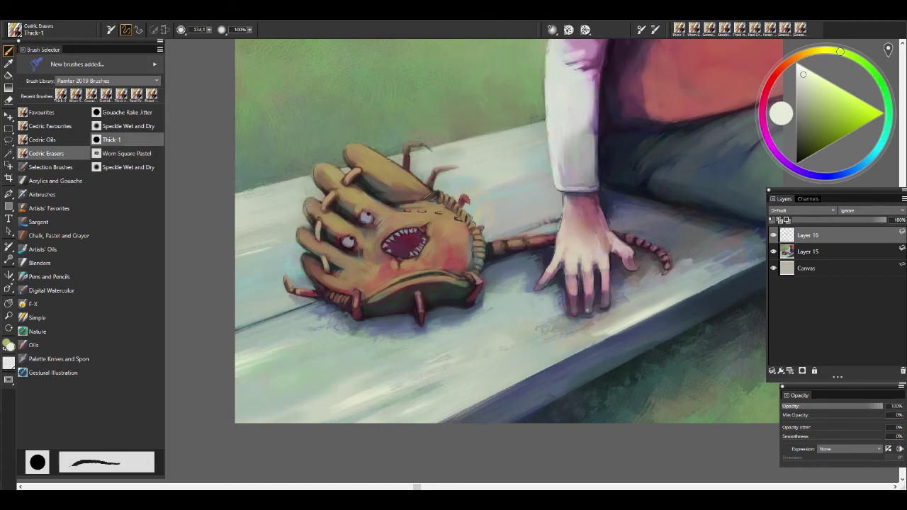
{"action": "left_click_drag", "start_coordinate": [482, 381], "coordinate": [418, 407]}
{"action": "scroll", "coordinate": [319, 330], "scroll_direction": "down", "scroll_amount": 3}
{"action": "scroll", "coordinate": [319, 330], "scroll_direction": "up", "scroll_amount": 5}
{"action": "key", "text": "n"}
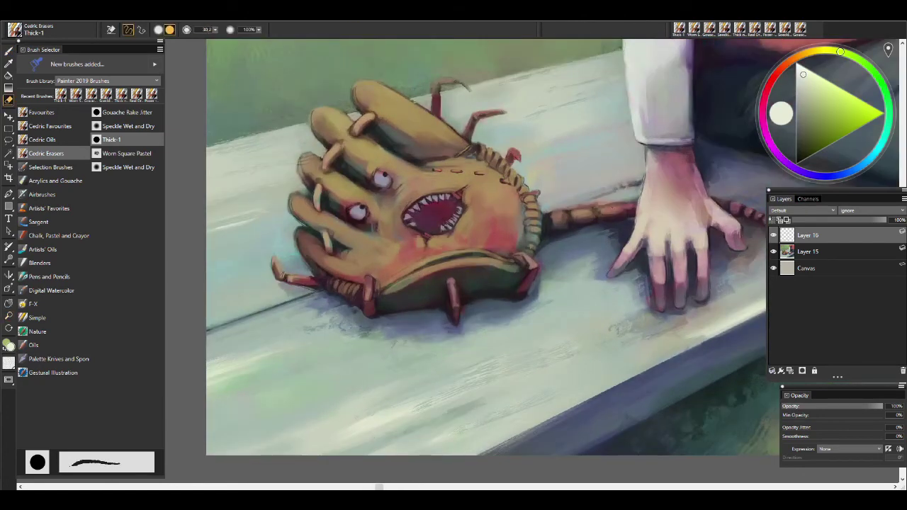
{"action": "left_click_drag", "start_coordinate": [780, 245], "coordinate": [625, 245]}
- Load Speckle Sticky Bristle with a lightened grey-tan sampled from the glove, and size it down
{"action": "left_click", "coordinate": [39, 112]}
{"action": "left_click", "coordinate": [127, 207]}
{"action": "left_click", "coordinate": [285, 231], "text": "alt"}
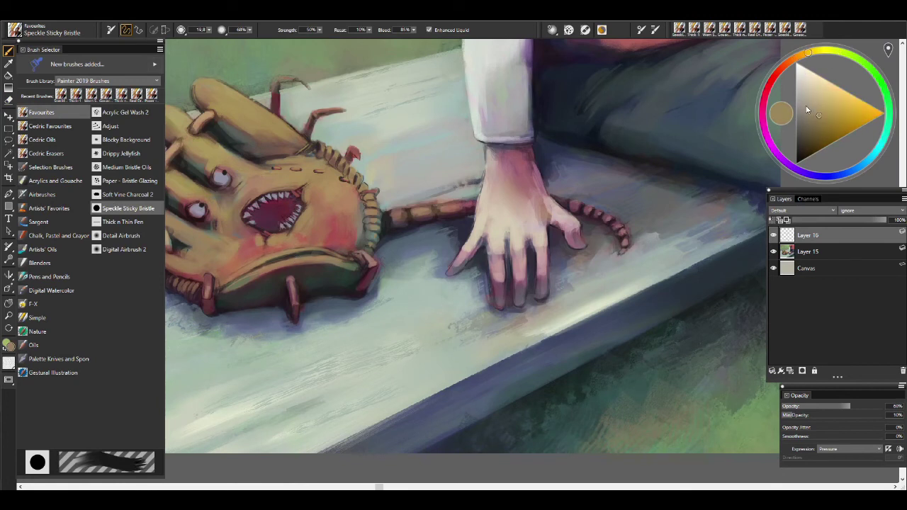
{"action": "left_click", "coordinate": [807, 101]}
{"action": "key", "text": "bracketleft"}
{"action": "key", "text": "bracketleft"}
{"action": "key", "text": "bracketleft"}
{"action": "key", "text": "bracketleft"}
{"action": "key", "text": "bracketleft"}
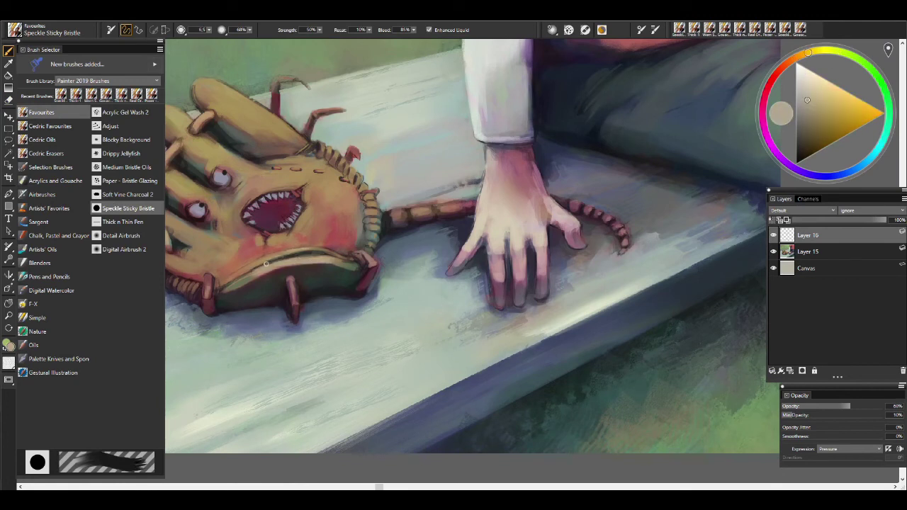
{"action": "key", "text": "bracketright"}
{"action": "key", "text": "bracketright"}
{"action": "key", "text": "bracketleft"}
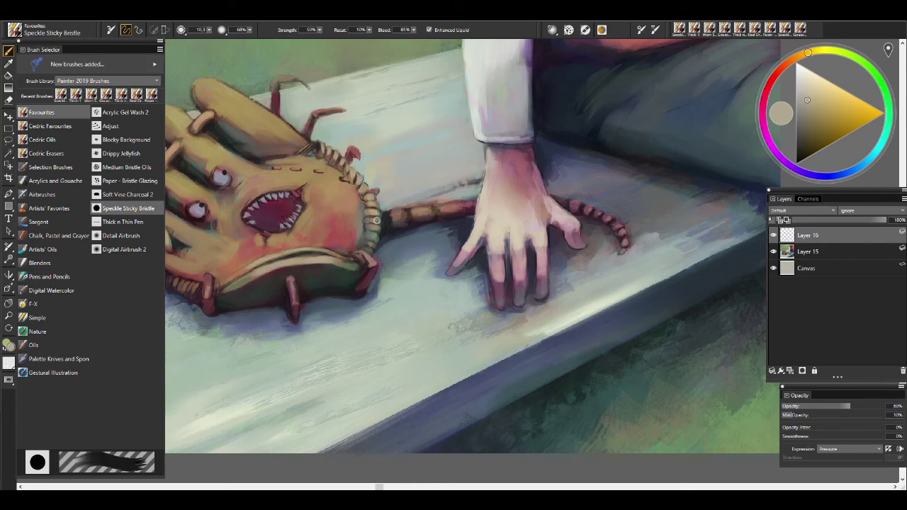
- Lighten the glove's upper fingers with a light yellow
{"action": "left_click_drag", "start_coordinate": [372, 235], "coordinate": [415, 227]}
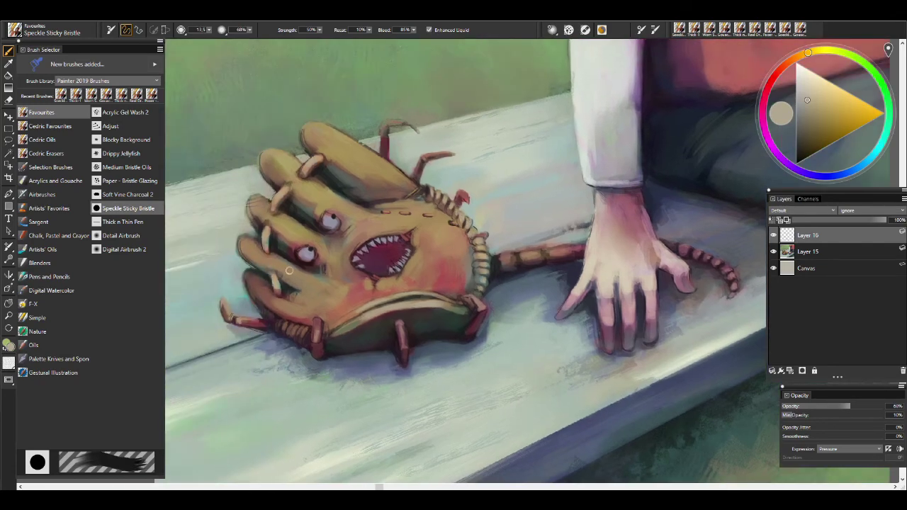
{"action": "left_click", "coordinate": [329, 165], "text": "alt"}
{"action": "key", "text": "bracketright"}
{"action": "key", "text": "bracketright"}
{"action": "key", "text": "bracketright"}
{"action": "left_click_drag", "start_coordinate": [333, 174], "coordinate": [354, 131]}
{"action": "left_click_drag", "start_coordinate": [376, 177], "coordinate": [302, 188]}
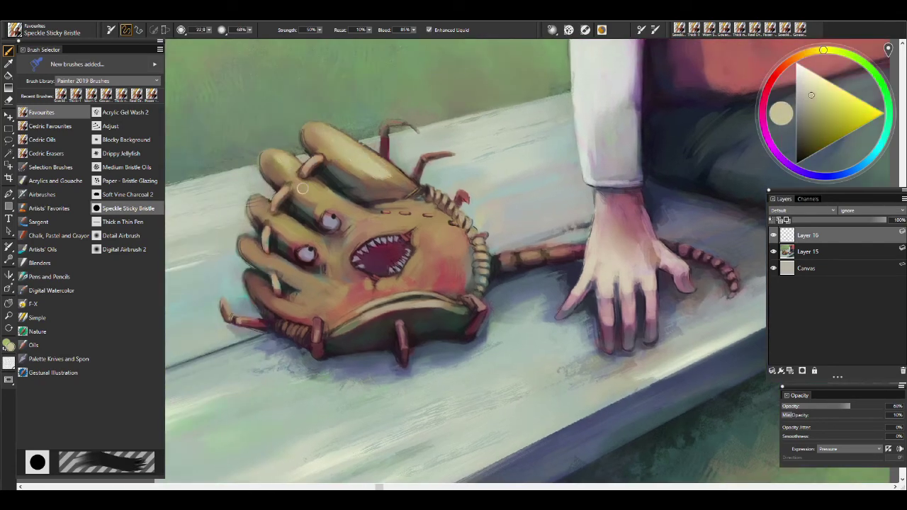
{"action": "left_click_drag", "start_coordinate": [269, 152], "coordinate": [275, 170]}
- Sample glove colours and smooth the palm near the mouth with light yellow
{"action": "left_click", "coordinate": [386, 174], "text": "alt"}
{"action": "key", "text": "bracketright"}
{"action": "key", "text": "bracketright"}
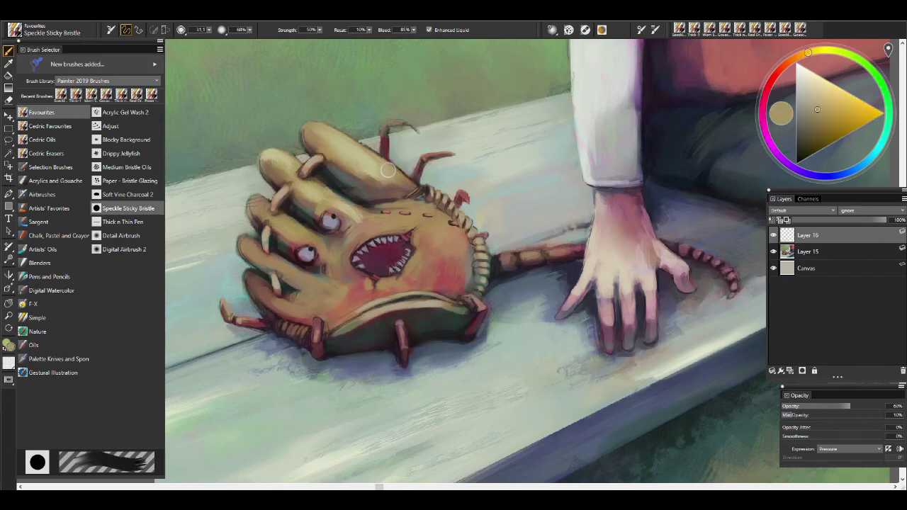
{"action": "left_click", "coordinate": [388, 170], "text": "alt"}
{"action": "key", "text": "bracketleft"}
{"action": "left_click", "coordinate": [361, 183], "text": "alt"}
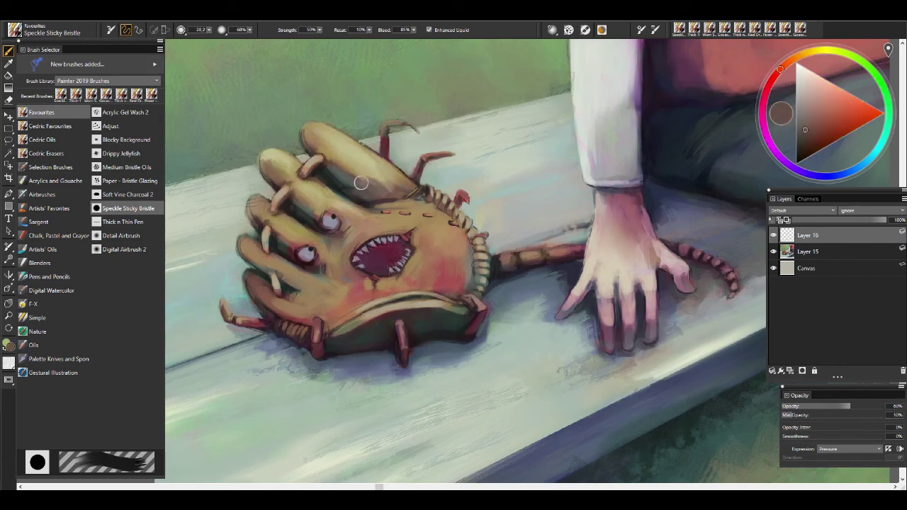
{"action": "left_click", "coordinate": [347, 144], "text": "alt"}
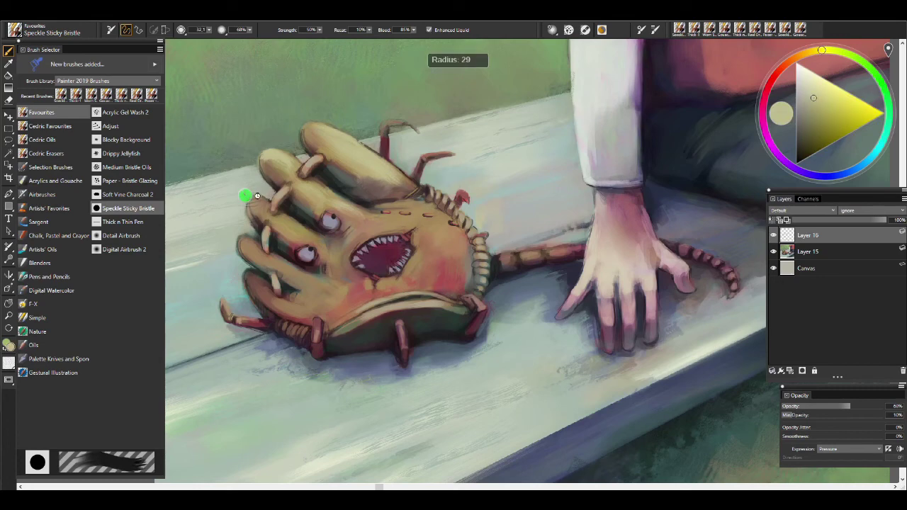
{"action": "key", "text": "bracketleft"}
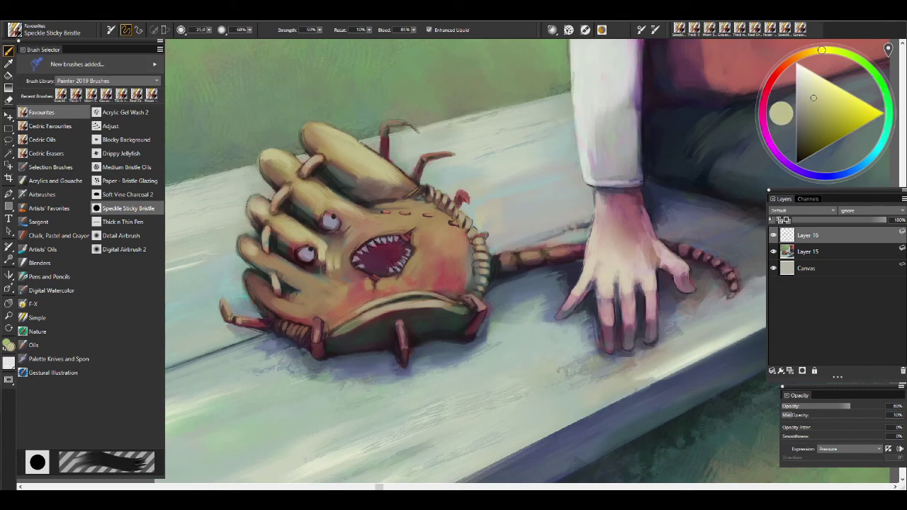
{"action": "key", "text": "bracketright"}
{"action": "mouse_move", "coordinate": [426, 216]}
{"action": "left_mouse_down"}
{"action": "mouse_move", "coordinate": [450, 244]}
{"action": "mouse_move", "coordinate": [397, 219]}
{"action": "mouse_move", "coordinate": [426, 213]}
{"action": "left_mouse_up"}
- Try Worn Square Pastel at different sizes, then return to Speckle Sticky Bristle
{"action": "left_click", "coordinate": [46, 153]}
{"action": "left_click", "coordinate": [126, 153]}
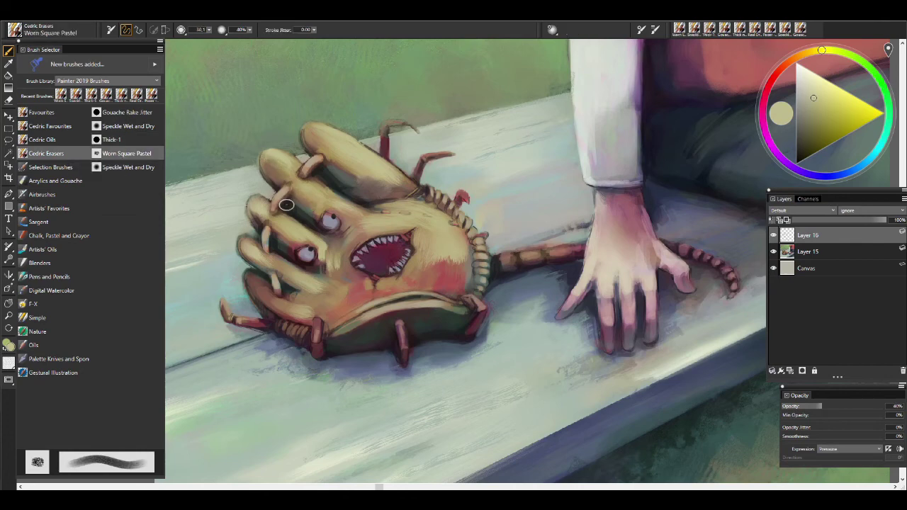
{"action": "key", "text": "bracketleft"}
{"action": "key", "text": "bracketleft"}
{"action": "key", "text": "bracketleft"}
{"action": "key", "text": "bracketleft"}
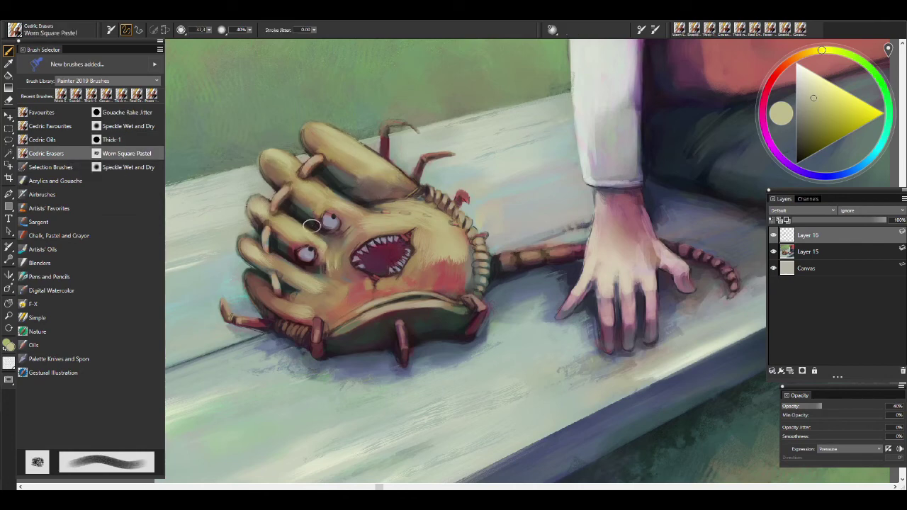
{"action": "key", "text": "bracketright"}
{"action": "key", "text": "bracketright"}
{"action": "key", "text": "bracketright"}
{"action": "key", "text": "bracketright"}
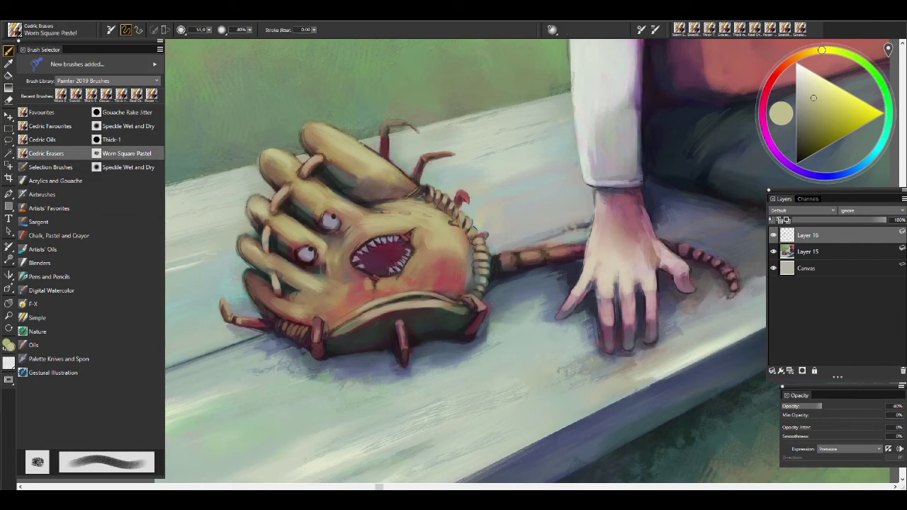
{"action": "key", "text": "bracketleft"}
{"action": "key", "text": "F2"}
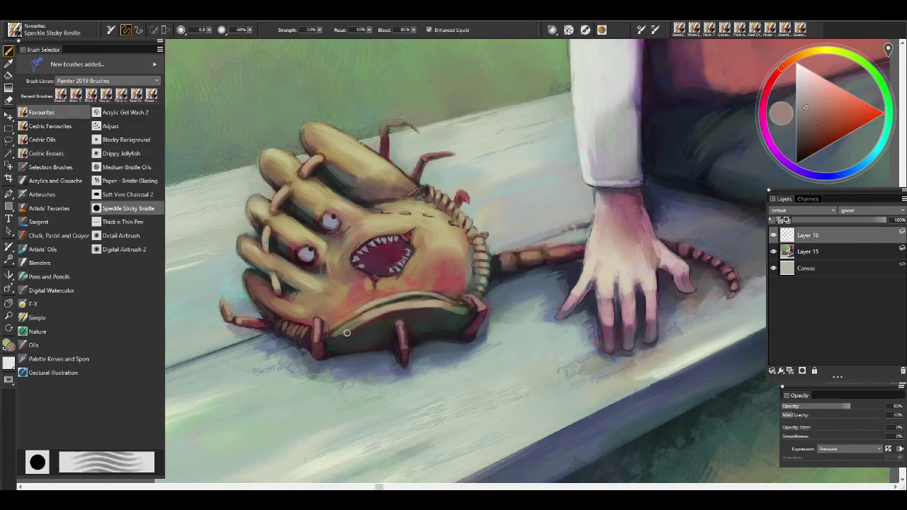
- Highlight the lower spike and upper claw with the hand's light pink
{"action": "left_click", "coordinate": [636, 231], "text": "alt"}
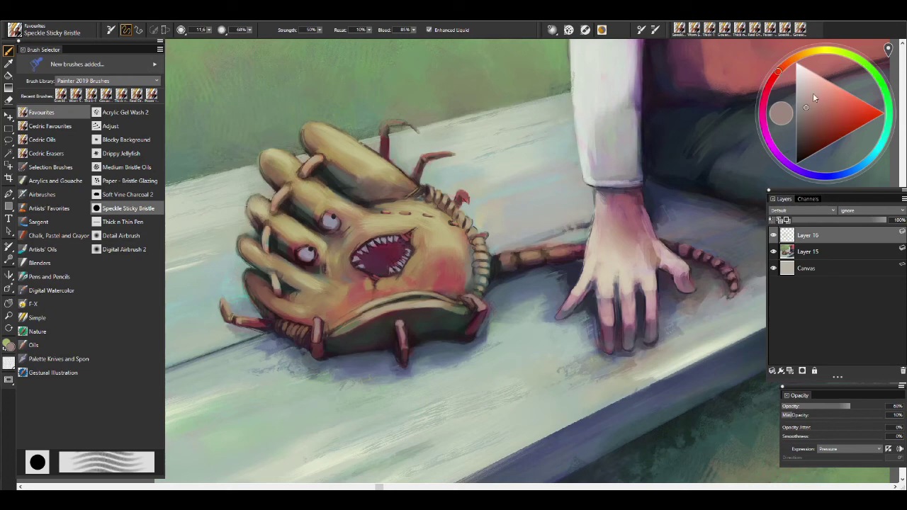
{"action": "key", "text": "bracketleft"}
{"action": "key", "text": "bracketleft"}
{"action": "key", "text": "bracketleft"}
{"action": "key", "text": "bracketleft"}
{"action": "left_click_drag", "start_coordinate": [400, 322], "coordinate": [403, 340]}
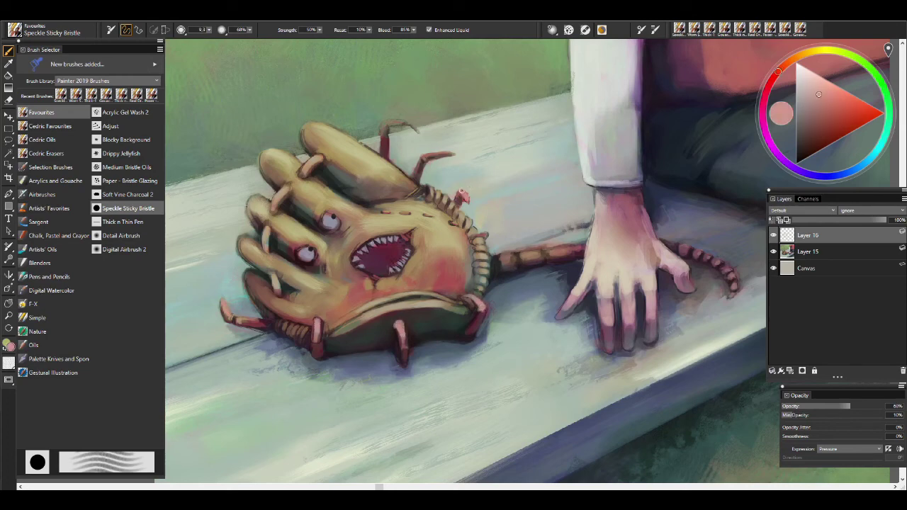
{"action": "key", "text": "bracketright"}
{"action": "key", "text": "bracketright"}
{"action": "key", "text": "bracketright"}
{"action": "left_click_drag", "start_coordinate": [394, 124], "coordinate": [385, 158]}
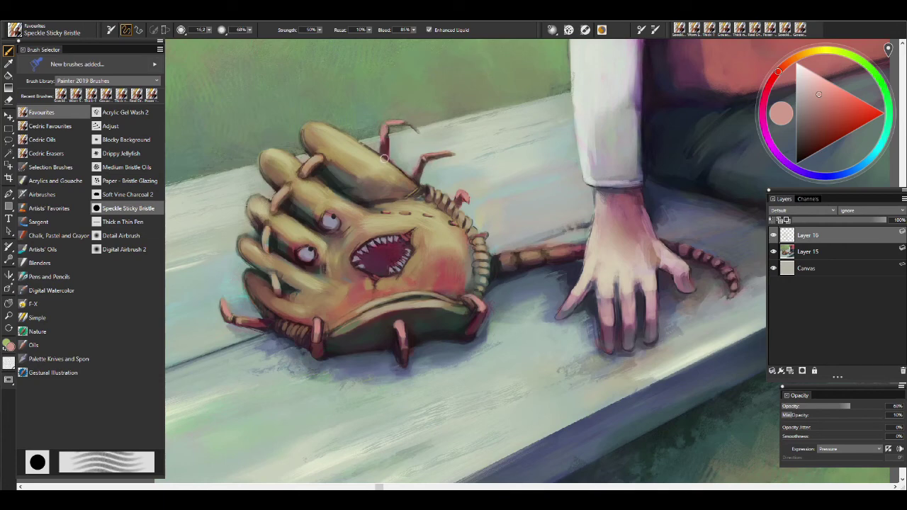
{"action": "key", "text": "bracketright"}
{"action": "key", "text": "bracketright"}
{"action": "key", "text": "bracketright"}
{"action": "key", "text": "bracketright"}
{"action": "left_click", "coordinate": [505, 259], "text": "alt"}
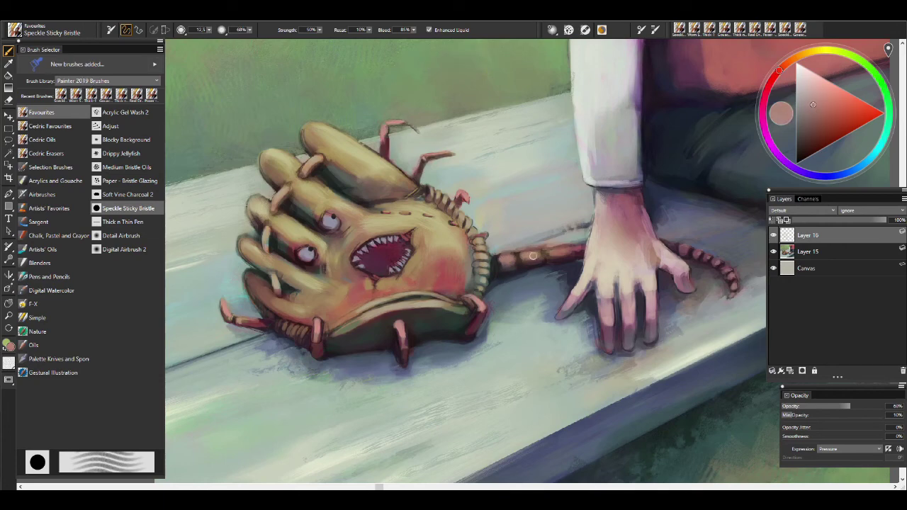
{"action": "left_click_drag", "start_coordinate": [564, 251], "coordinate": [437, 237]}
- Zoom in on the glove, enlarge the brush, and sample reds, bench grey and the tail's pinks
{"action": "scroll", "coordinate": [582, 291], "scroll_direction": "down", "scroll_amount": 3}
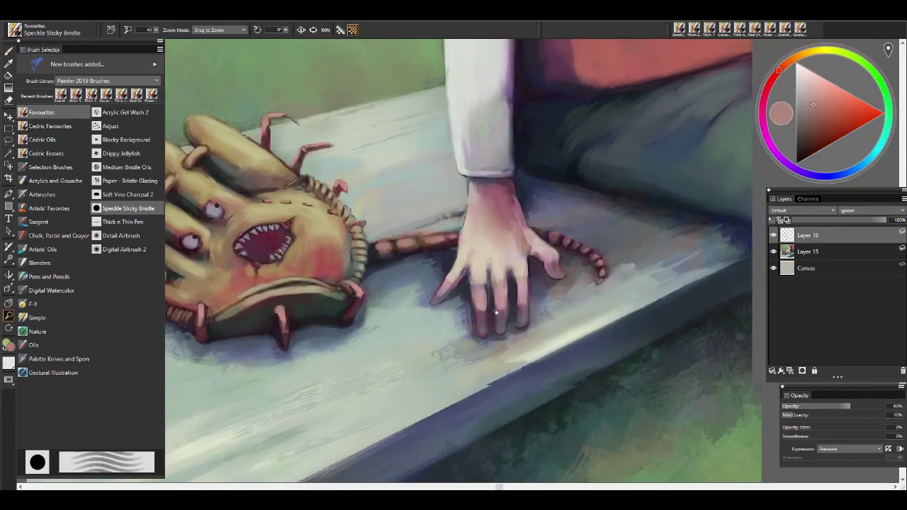
{"action": "scroll", "coordinate": [454, 241], "scroll_direction": "up", "scroll_amount": 3}
{"action": "left_click", "coordinate": [864, 163]}
{"action": "key", "text": "bracketright"}
{"action": "key", "text": "bracketright"}
{"action": "key", "text": "bracketright"}
{"action": "key", "text": "bracketright"}
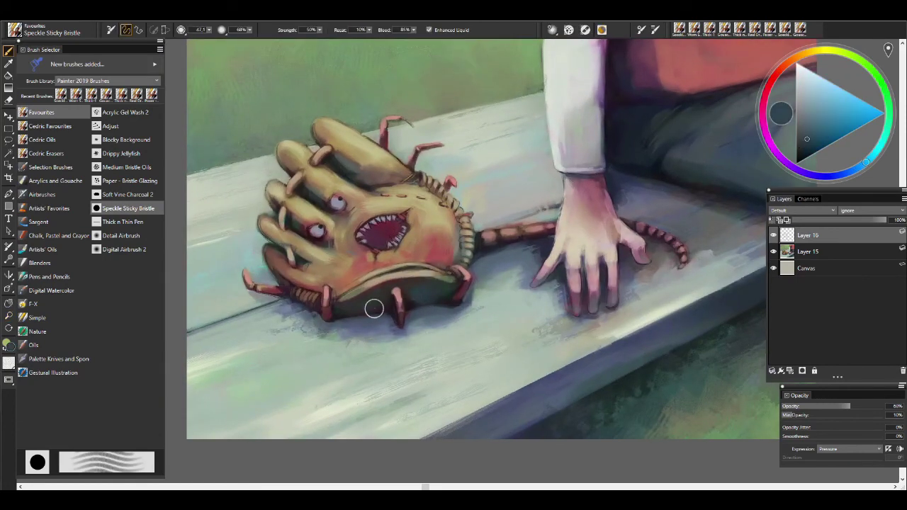
{"action": "left_click", "coordinate": [458, 248], "text": "alt"}
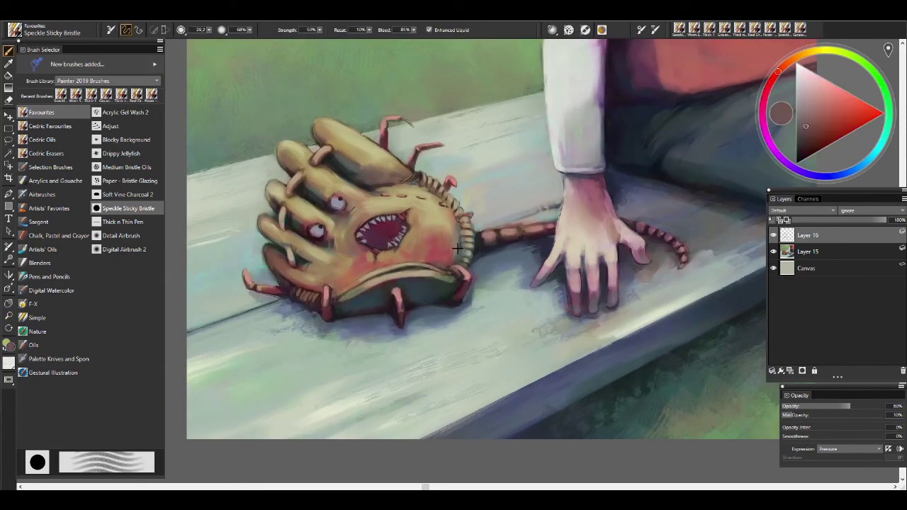
{"action": "left_click", "coordinate": [350, 311], "text": "alt"}
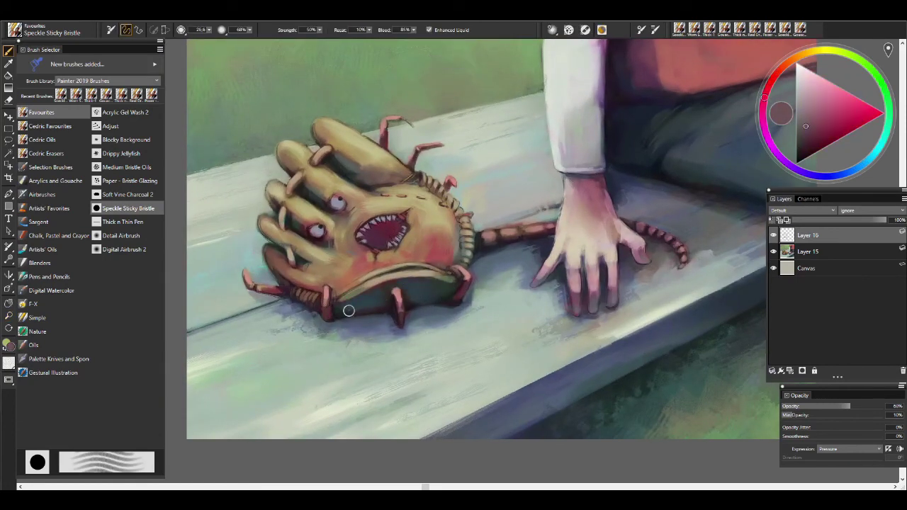
{"action": "left_click", "coordinate": [576, 324], "text": "alt"}
{"action": "left_click", "coordinate": [667, 247], "text": "alt"}
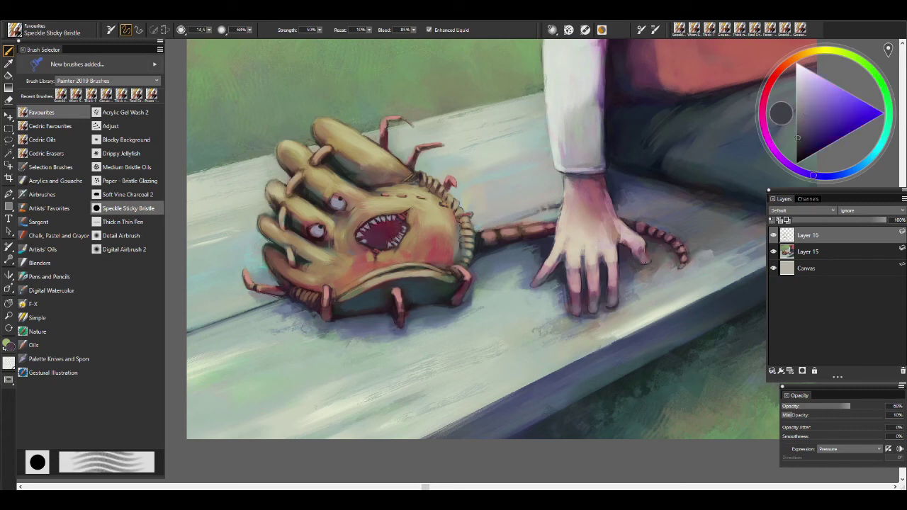
{"action": "left_click", "coordinate": [641, 260], "text": "alt"}
{"action": "left_click", "coordinate": [640, 257], "text": "alt"}
{"action": "left_click", "coordinate": [664, 235], "text": "alt"}
{"action": "left_click", "coordinate": [644, 248], "text": "alt"}
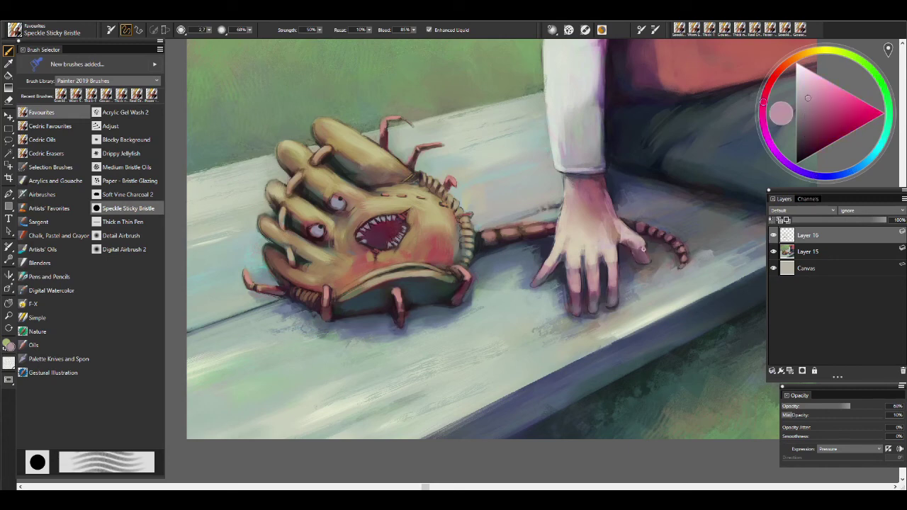
- Bring the hand into view and sample bench grey-blue, hand pinks and trouser grey-green
{"action": "left_click_drag", "start_coordinate": [581, 326], "coordinate": [404, 382]}
{"action": "left_click", "coordinate": [467, 247], "text": "alt"}
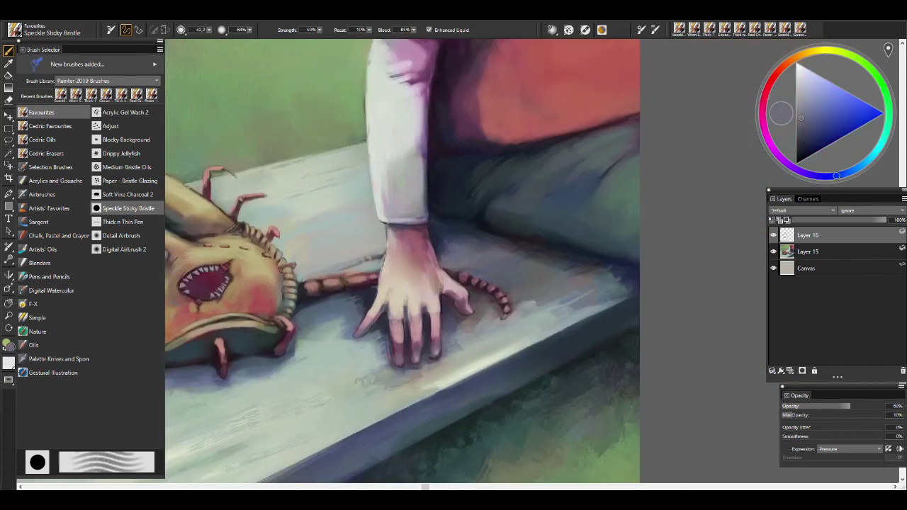
{"action": "left_click", "coordinate": [428, 243], "text": "alt"}
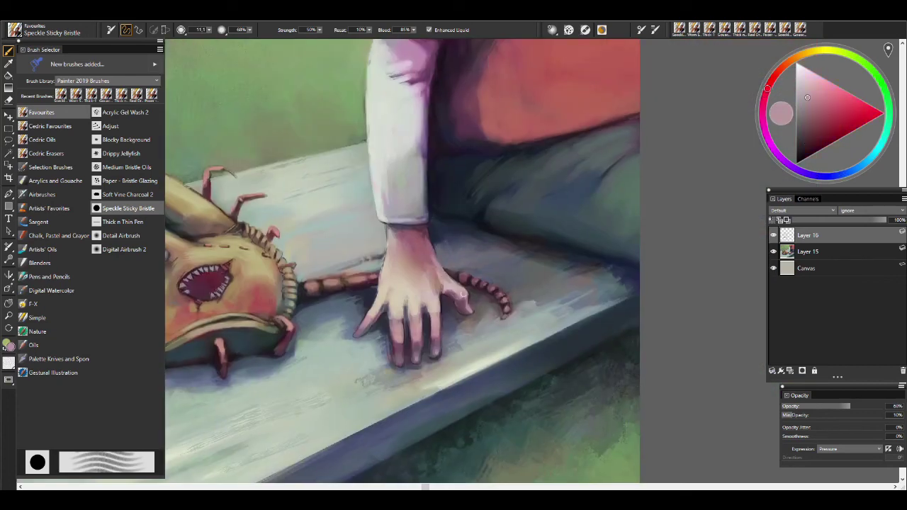
{"action": "left_click", "coordinate": [457, 296], "text": "alt"}
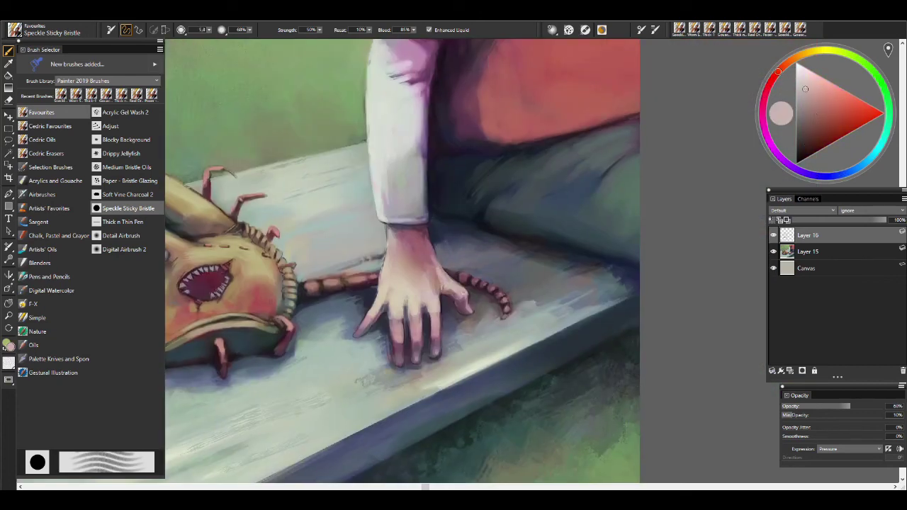
{"action": "left_click", "coordinate": [615, 157], "text": "alt"}
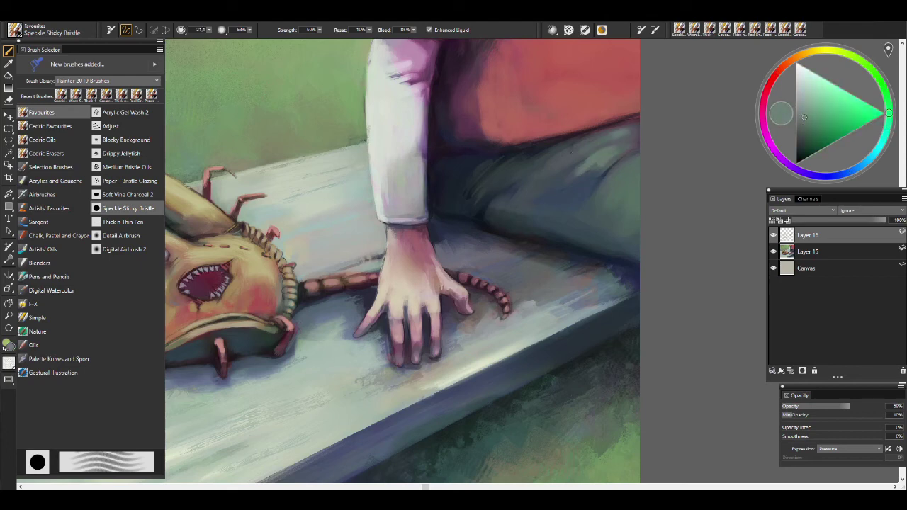
{"action": "left_click", "coordinate": [581, 158], "text": "alt"}
{"action": "left_click", "coordinate": [594, 178], "text": "alt"}
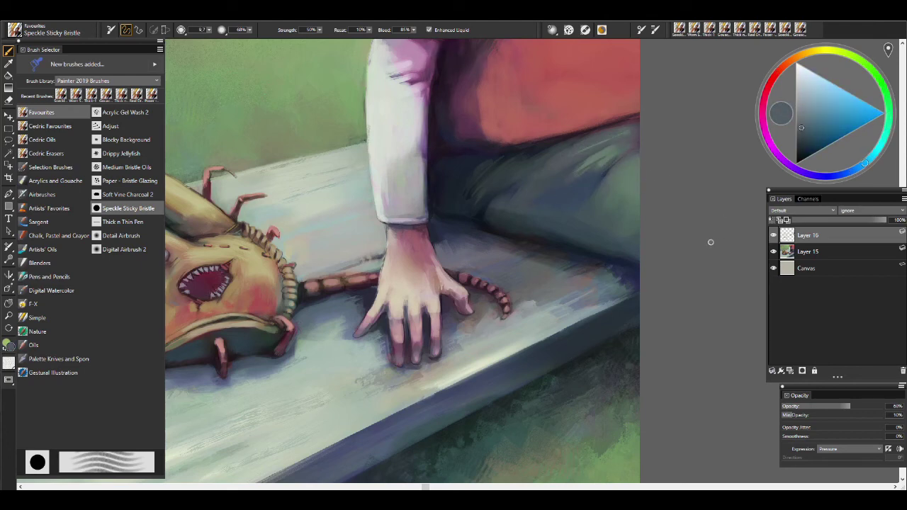
{"action": "scroll", "coordinate": [711, 242], "scroll_direction": "down", "scroll_amount": 3}
{"action": "scroll", "coordinate": [448, 99], "scroll_direction": "up", "scroll_amount": 3}
- Sample the sleeve's near-white, a lavender grey, the glove's tans and the trousers' teal
{"action": "left_click", "coordinate": [448, 99], "text": "alt"}
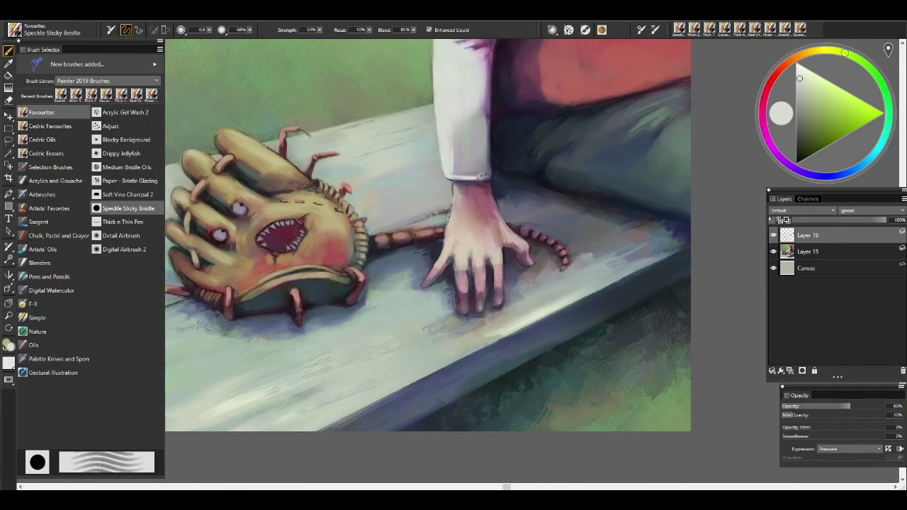
{"action": "left_click", "coordinate": [256, 220], "text": "alt"}
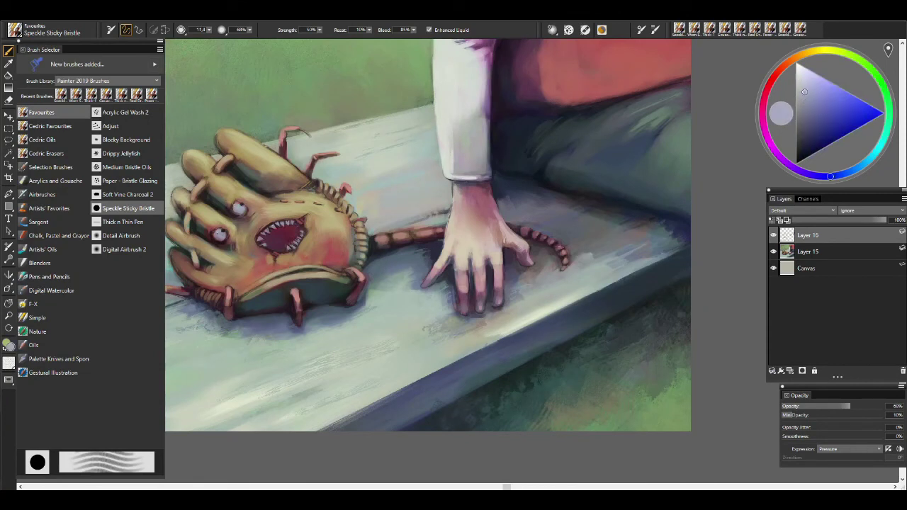
{"action": "left_click", "coordinate": [801, 82]}
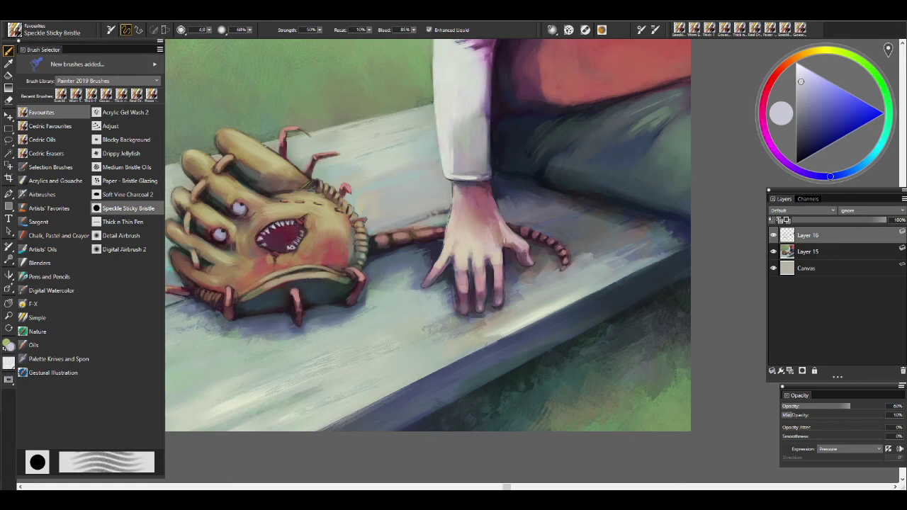
{"action": "left_click", "coordinate": [301, 224], "text": "alt"}
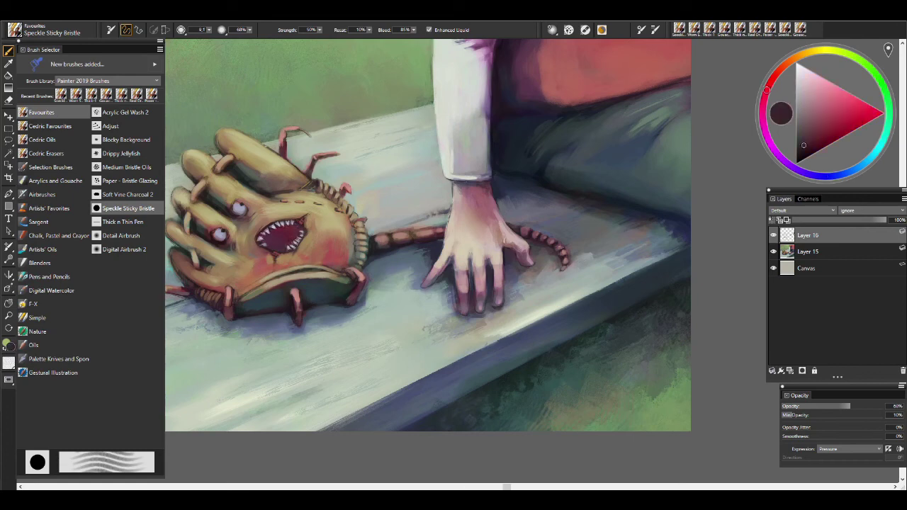
{"action": "left_click", "coordinate": [306, 214], "text": "alt"}
{"action": "left_click", "coordinate": [310, 224], "text": "alt"}
{"action": "left_click", "coordinate": [638, 160], "text": "alt"}
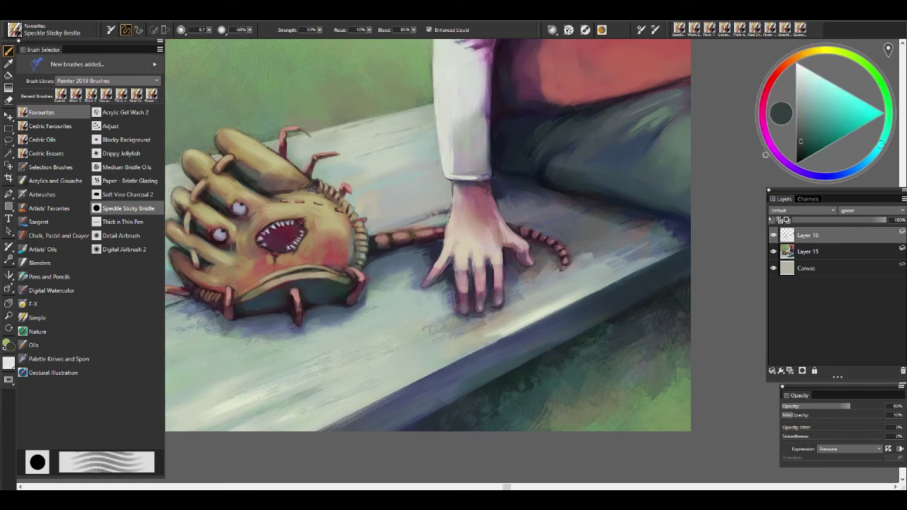
{"action": "left_click", "coordinate": [216, 273], "text": "alt"}
{"action": "left_click", "coordinate": [254, 170], "text": "alt"}
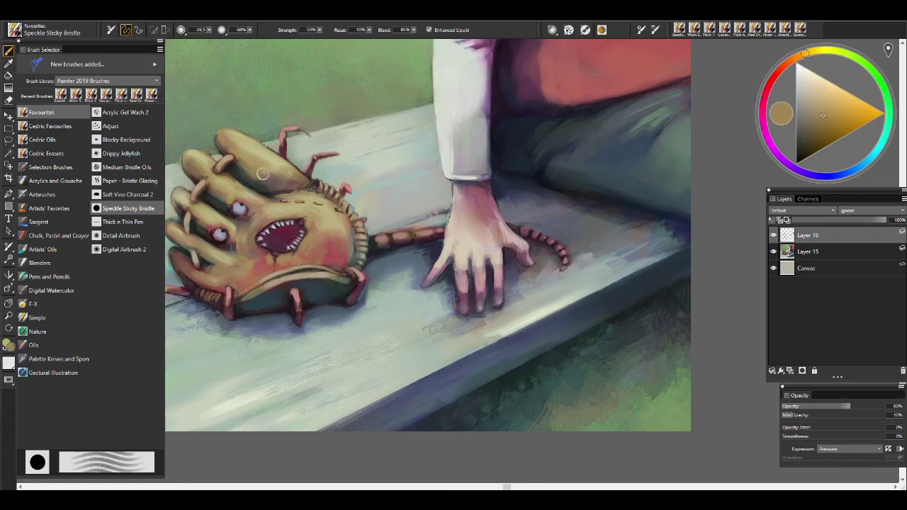
- Zoom in close on the glove and switch to the Thick n Thin Pen
{"action": "left_click", "coordinate": [241, 256], "text": "alt"}
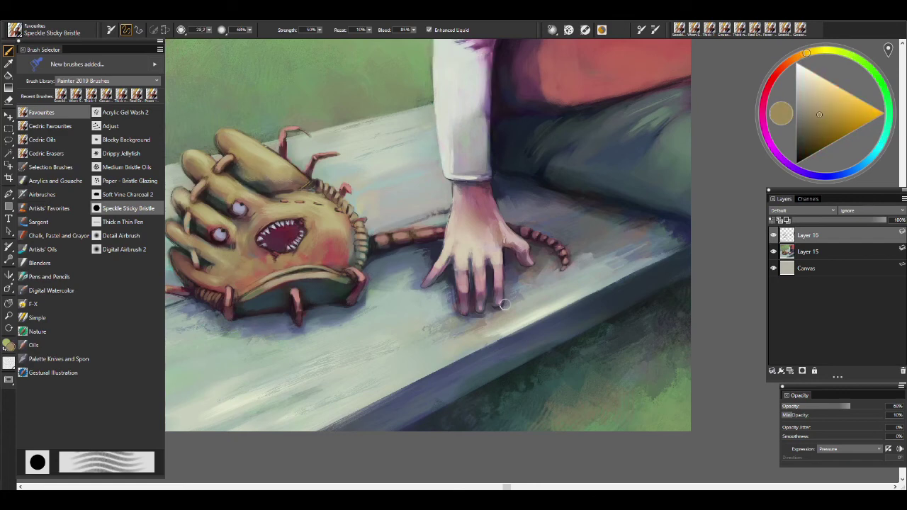
{"action": "key", "text": "m"}
{"action": "left_click", "coordinate": [460, 322], "text": "alt"}
{"action": "left_click", "coordinate": [347, 236]}
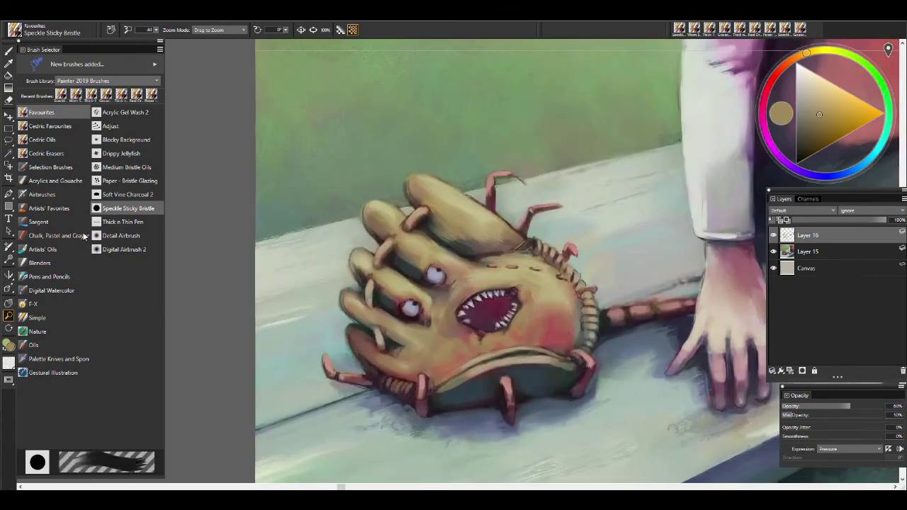
{"action": "left_click", "coordinate": [123, 222]}
- Sample background grey-green, glove tans, reddish-brown and dark grey to ink the glove's outlines and stitches
{"action": "left_click", "coordinate": [746, 148], "text": "alt"}
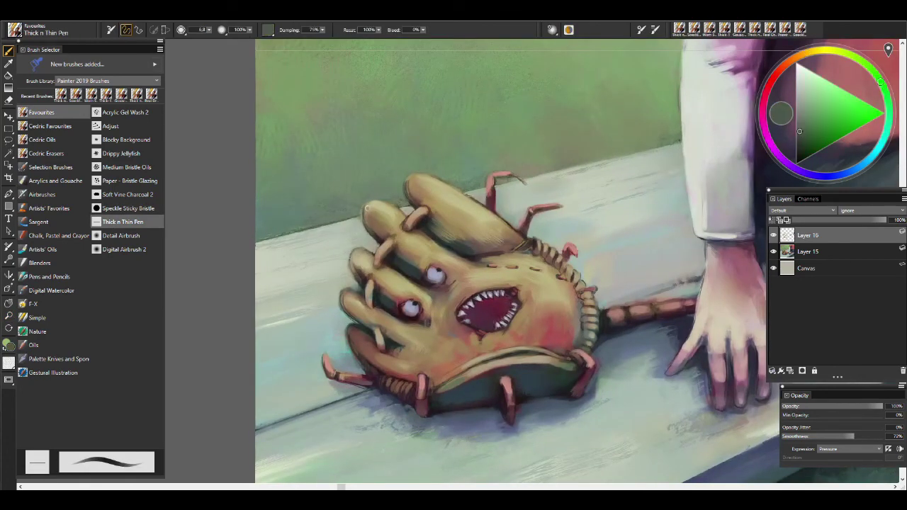
{"action": "left_click", "coordinate": [364, 221], "text": "alt"}
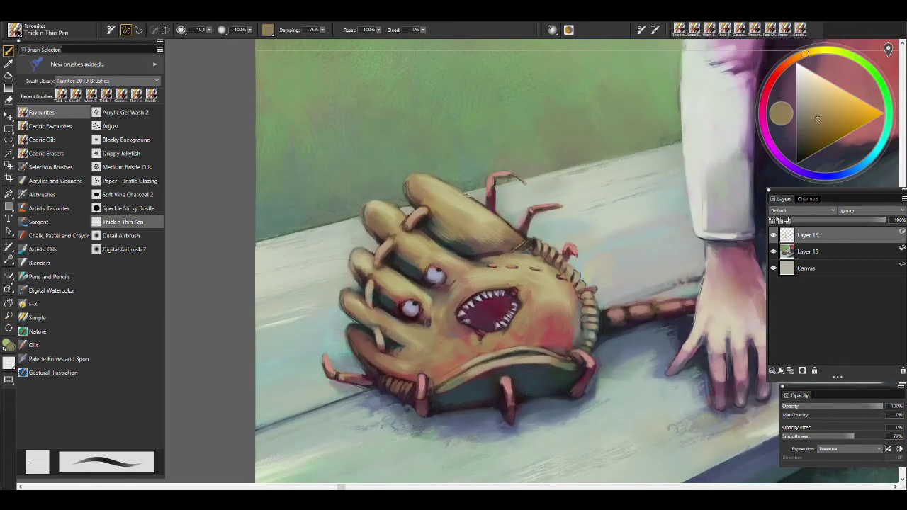
{"action": "left_click", "coordinate": [374, 203], "text": "alt"}
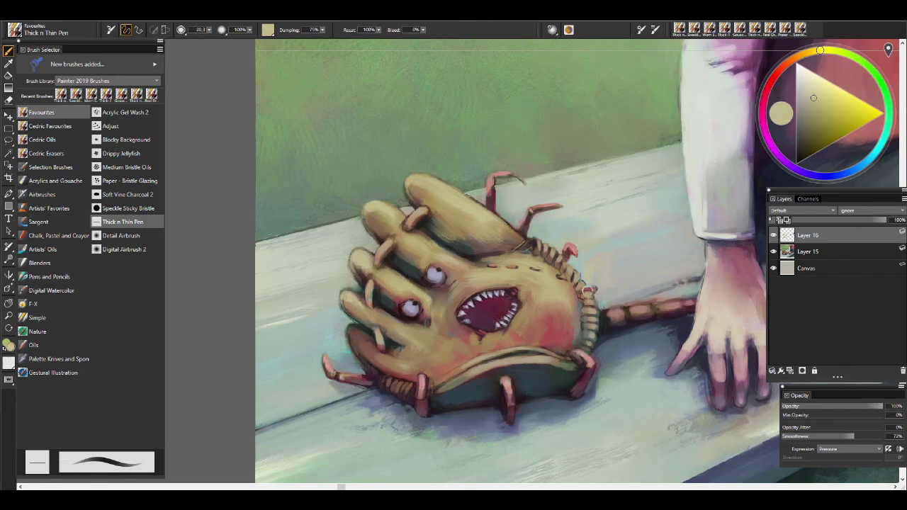
{"action": "left_click", "coordinate": [376, 298], "text": "alt"}
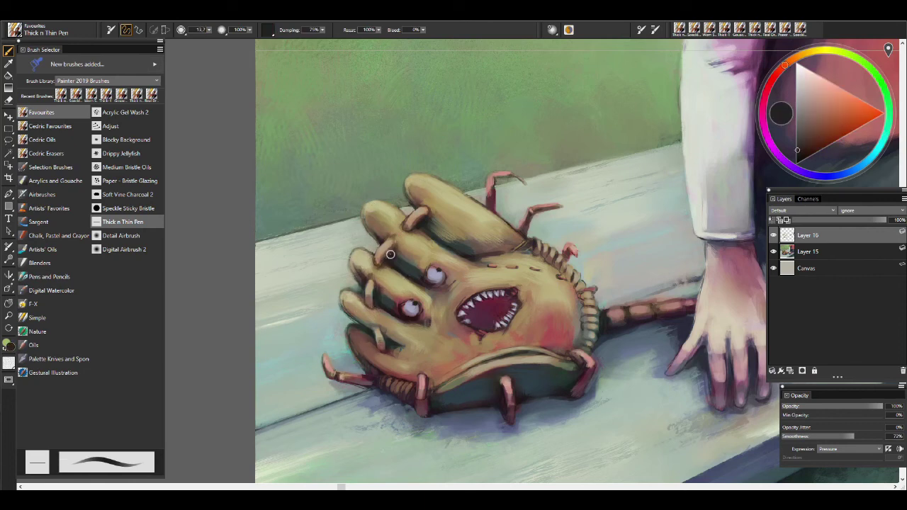
{"action": "left_click", "coordinate": [423, 215], "text": "alt"}
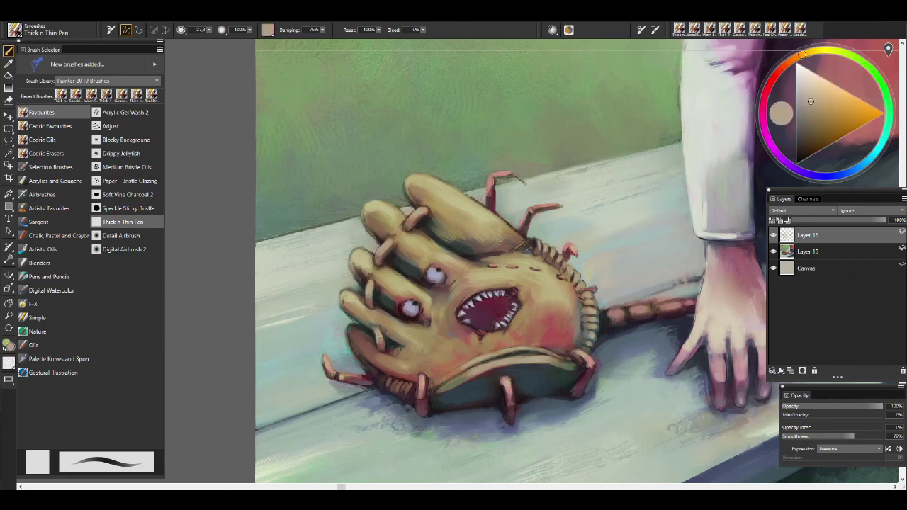
{"action": "left_click", "coordinate": [383, 245], "text": "alt"}
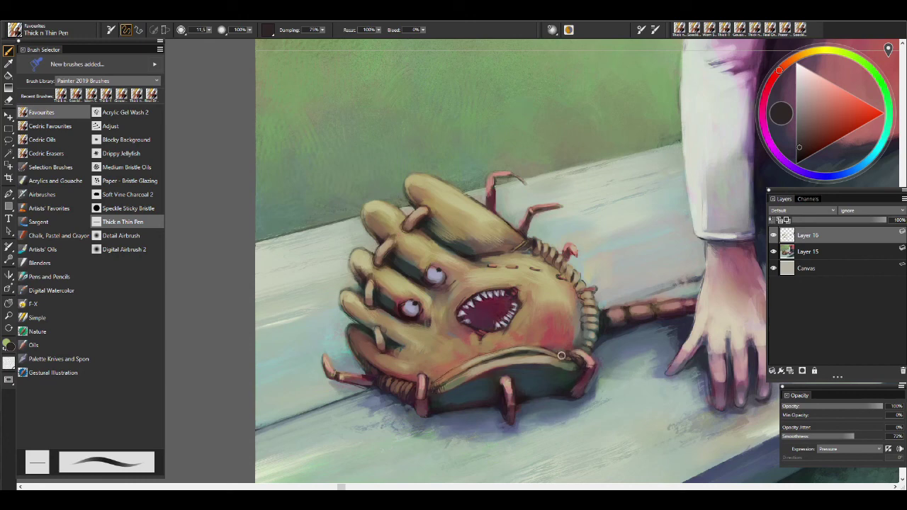
- Fit the painting to the screen and flip the canvas horizontally
{"action": "key", "text": "ctrl+0"}
{"action": "left_click", "coordinate": [57, 9]}
{"action": "left_click", "coordinate": [234, 92]}
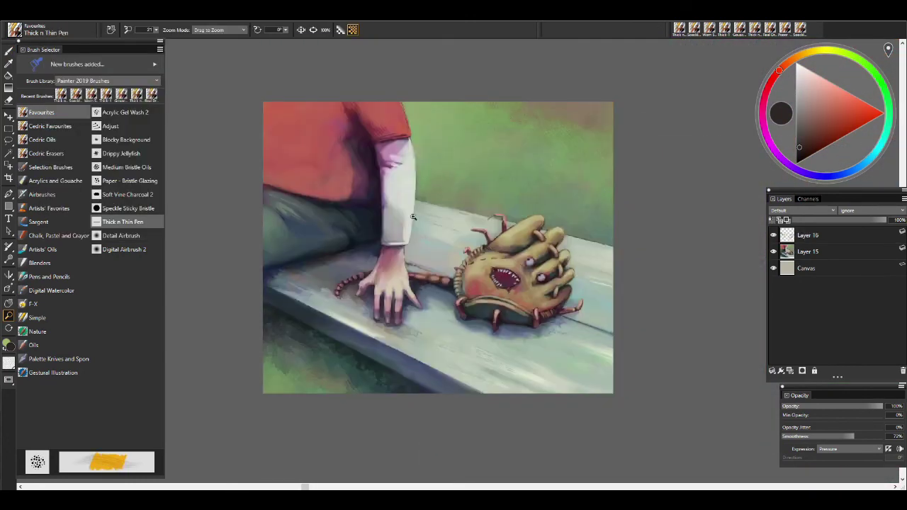
- Paint a dark blue-grey shadow under the glove, sampled from the glove's shadow
{"action": "key", "text": "b"}
{"action": "left_click", "coordinate": [336, 145], "text": "alt"}
{"action": "scroll", "coordinate": [556, 308], "scroll_direction": "up", "scroll_amount": 3}
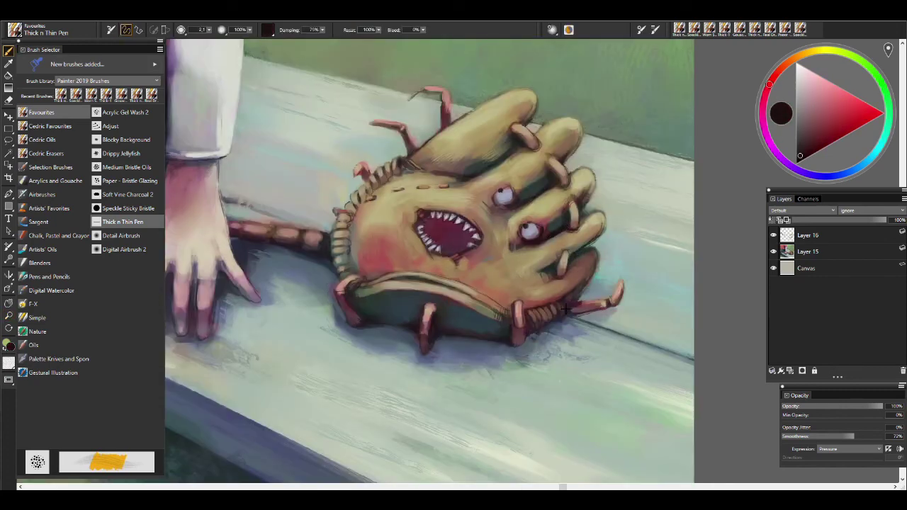
{"action": "left_click", "coordinate": [571, 315], "text": "alt"}
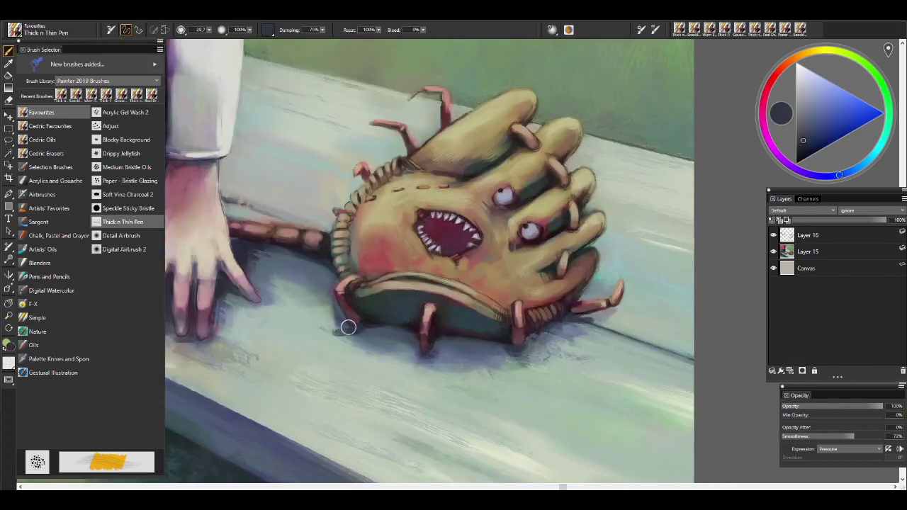
{"action": "left_click_drag", "start_coordinate": [348, 326], "coordinate": [343, 331]}
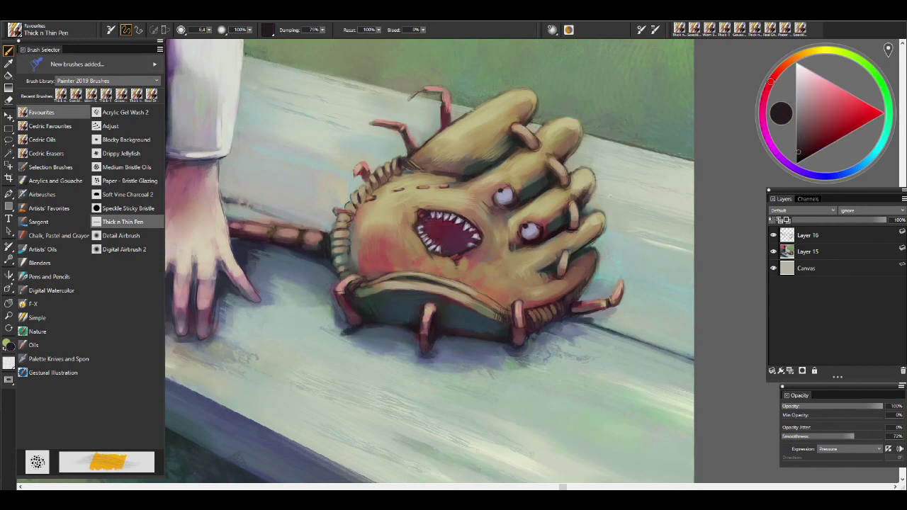
- Sample bench grey-green and near-black shading colours from around the glove
{"action": "left_click", "coordinate": [347, 330], "text": "alt"}
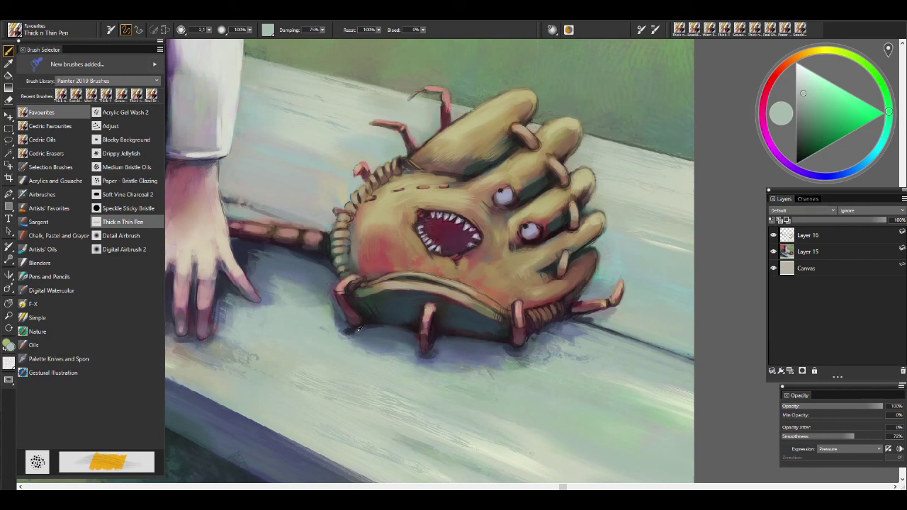
{"action": "left_click", "coordinate": [358, 329], "text": "alt"}
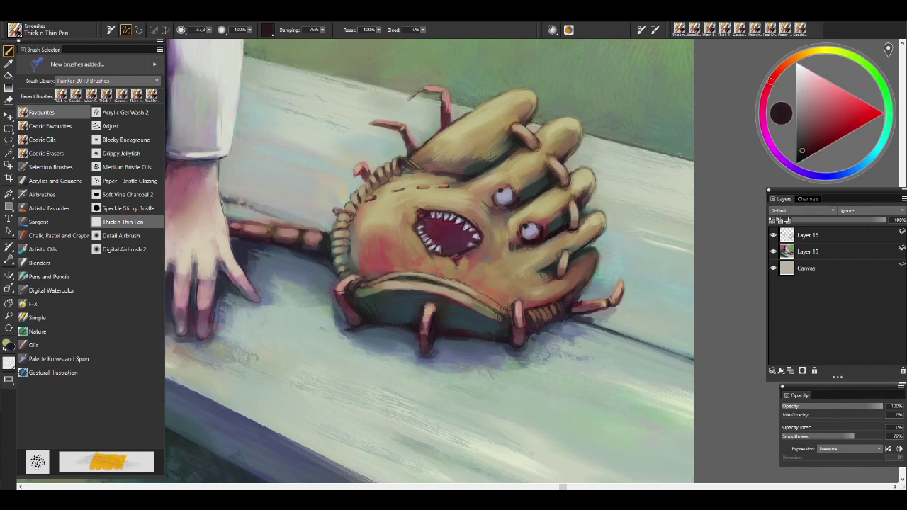
{"action": "left_click", "coordinate": [418, 356], "text": "alt"}
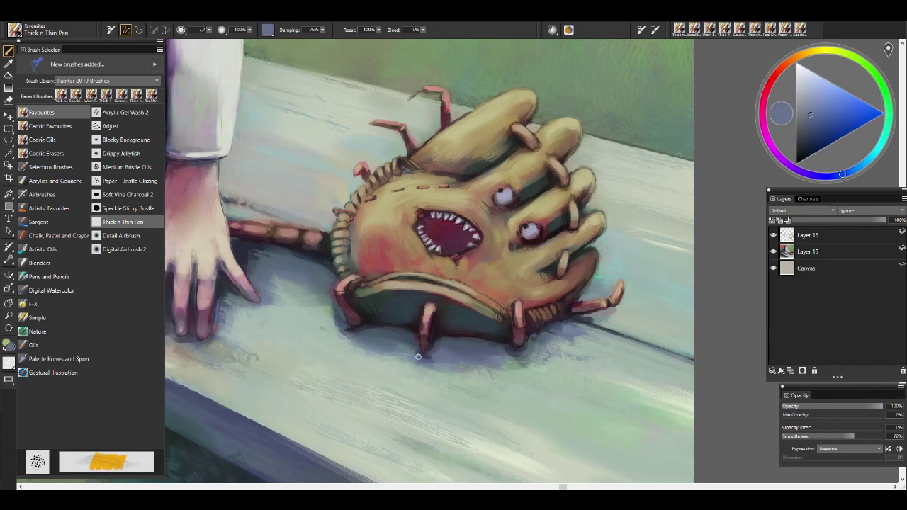
{"action": "left_click", "coordinate": [334, 323], "text": "alt"}
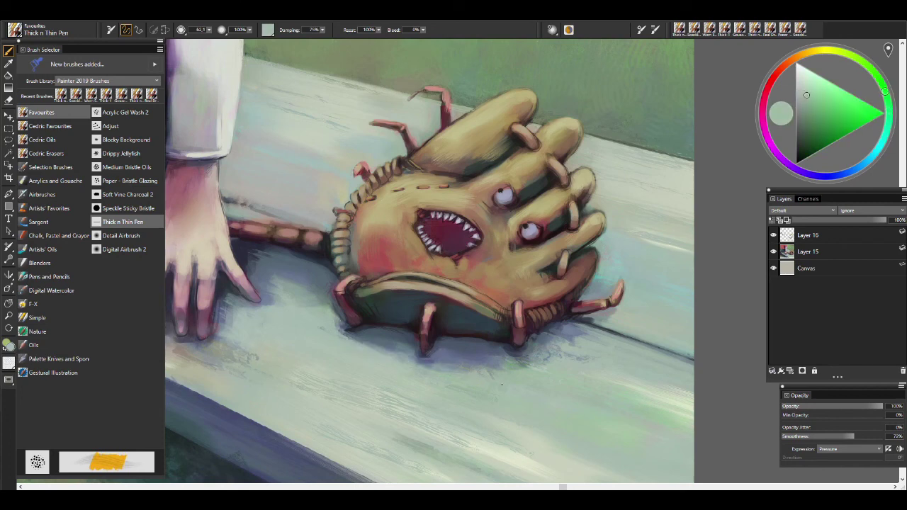
{"action": "scroll", "coordinate": [508, 369], "scroll_direction": "down", "scroll_amount": 5}
{"action": "scroll", "coordinate": [508, 369], "scroll_direction": "up", "scroll_amount": 5}
{"action": "left_click", "coordinate": [495, 322], "text": "alt"}
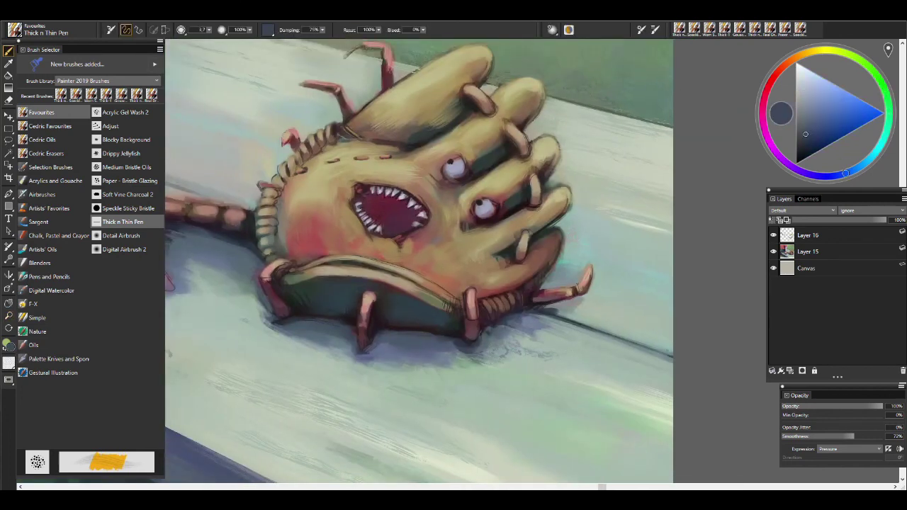
{"action": "left_click", "coordinate": [500, 330], "text": "alt"}
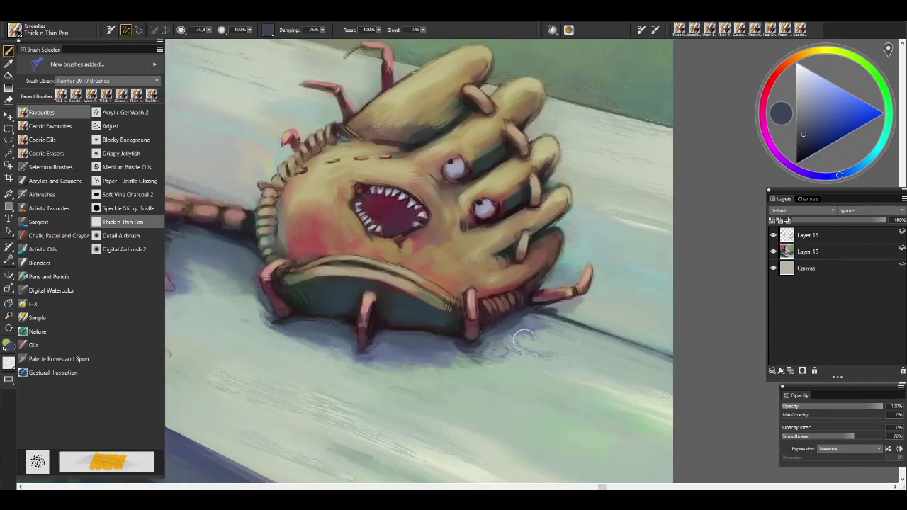
{"action": "key", "text": "m"}
{"action": "scroll", "coordinate": [525, 389], "scroll_direction": "down", "scroll_amount": 5}
{"action": "scroll", "coordinate": [525, 389], "scroll_direction": "up", "scroll_amount": 5}
{"action": "key", "text": "b"}
- Paint a light grey-green stroke along the bench edge right of the glove
{"action": "left_click", "coordinate": [583, 305], "text": "alt"}
{"action": "left_click", "coordinate": [564, 303], "text": "alt"}
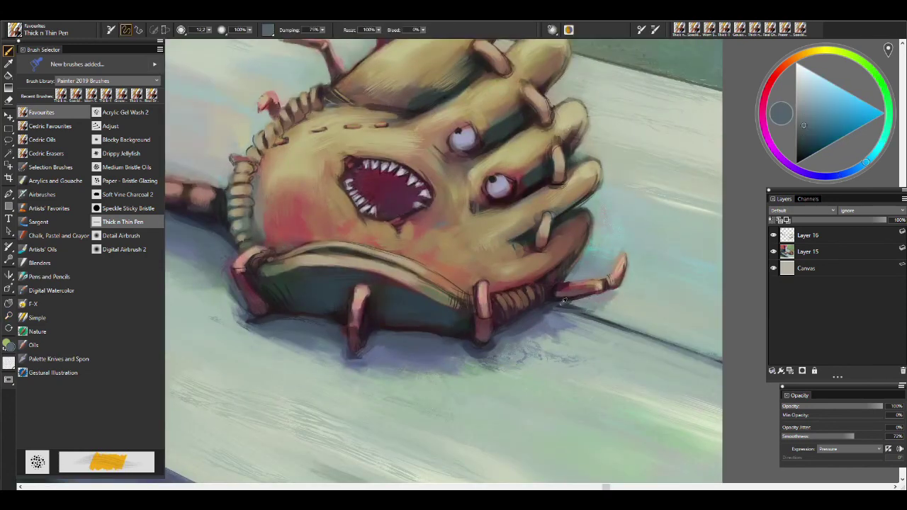
{"action": "left_click", "coordinate": [608, 303], "text": "alt"}
{"action": "scroll", "coordinate": [608, 304], "scroll_direction": "down", "scroll_amount": 5}
{"action": "scroll", "coordinate": [594, 319], "scroll_direction": "up", "scroll_amount": 5}
{"action": "left_click", "coordinate": [594, 319], "text": "alt"}
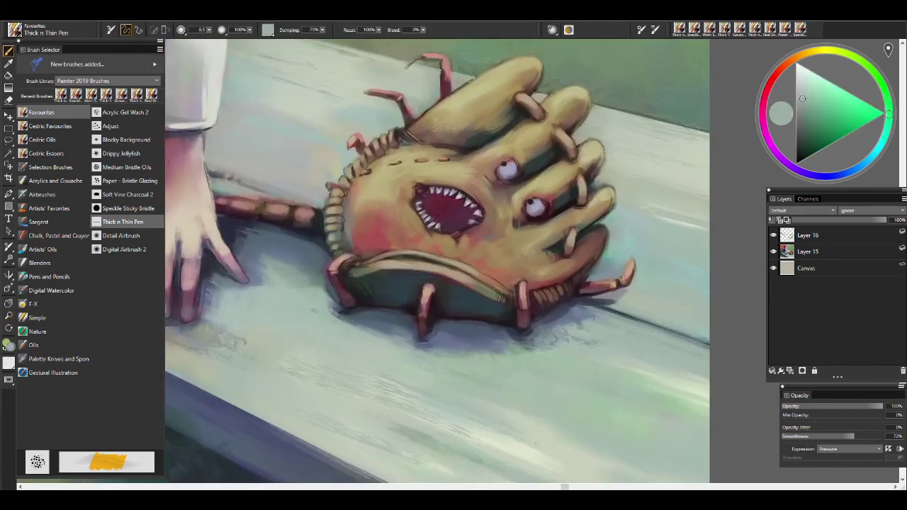
{"action": "left_click", "coordinate": [619, 354], "text": "alt"}
{"action": "mouse_move", "coordinate": [618, 355]}
{"action": "left_mouse_down"}
{"action": "mouse_move", "coordinate": [706, 354]}
{"action": "mouse_move", "coordinate": [628, 336]}
{"action": "mouse_move", "coordinate": [632, 326]}
{"action": "left_mouse_up"}
- Sample nearby colours from the glove's right claw
{"action": "scroll", "coordinate": [665, 321], "scroll_direction": "down", "scroll_amount": 5}
{"action": "scroll", "coordinate": [665, 321], "scroll_direction": "up", "scroll_amount": 6}
{"action": "left_click", "coordinate": [686, 255], "text": "alt"}
{"action": "left_click", "coordinate": [689, 245], "text": "alt"}
{"action": "scroll", "coordinate": [689, 245], "scroll_direction": "down", "scroll_amount": 5}
- Highlight the brown tail segments with the sampled light skin tone
{"action": "key", "text": "m"}
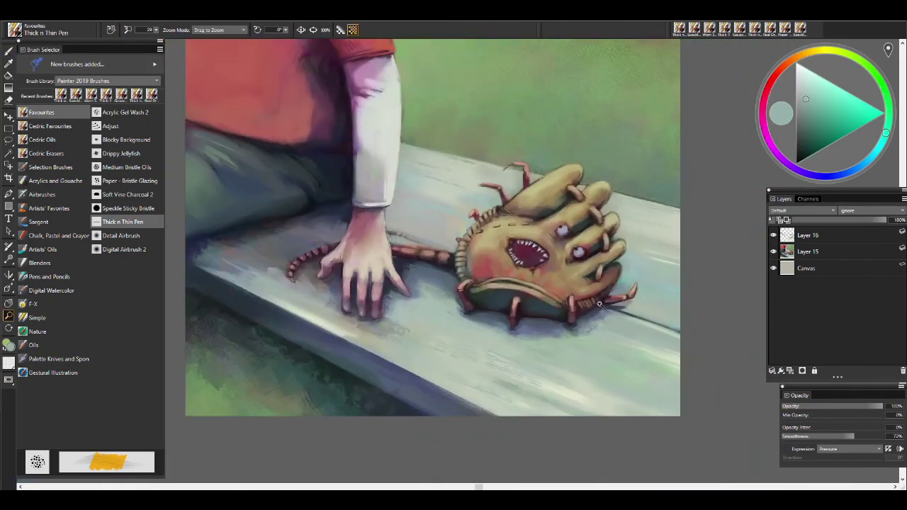
{"action": "scroll", "coordinate": [598, 303], "scroll_direction": "up", "scroll_amount": 5}
{"action": "key", "text": "b"}
{"action": "left_click", "coordinate": [429, 234], "text": "alt"}
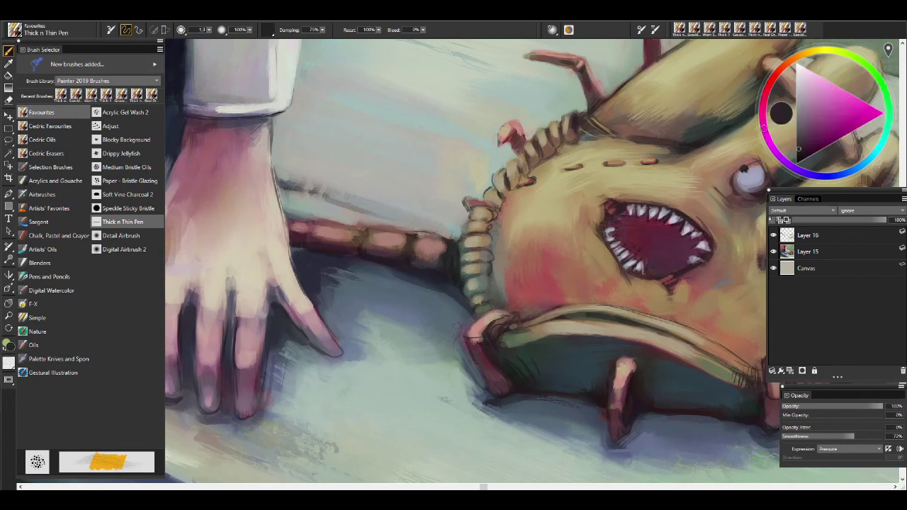
{"action": "left_click", "coordinate": [310, 221], "text": "alt"}
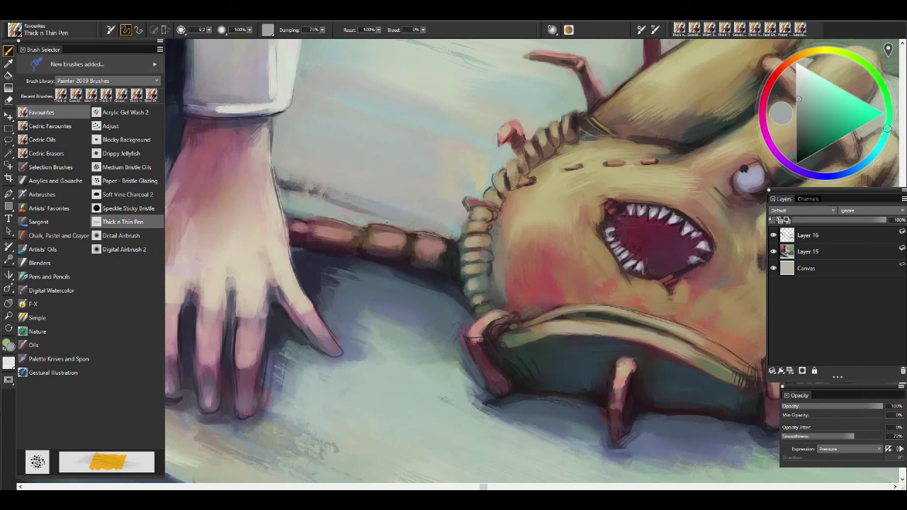
{"action": "scroll", "coordinate": [334, 238], "scroll_direction": "down", "scroll_amount": 5}
{"action": "key", "text": "m"}
{"action": "scroll", "coordinate": [461, 299], "scroll_direction": "up", "scroll_amount": 5}
{"action": "key", "text": "b"}
{"action": "left_click", "coordinate": [584, 224], "text": "alt"}
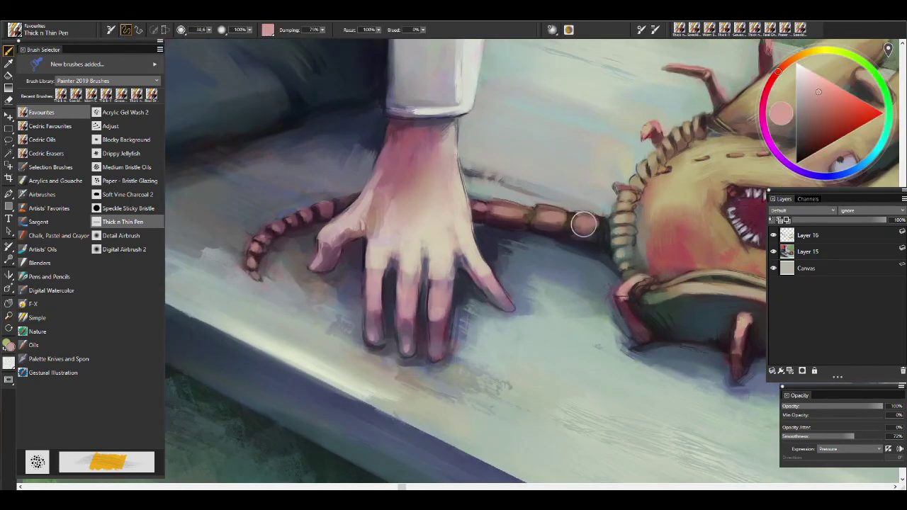
{"action": "left_click_drag", "start_coordinate": [556, 213], "coordinate": [481, 206]}
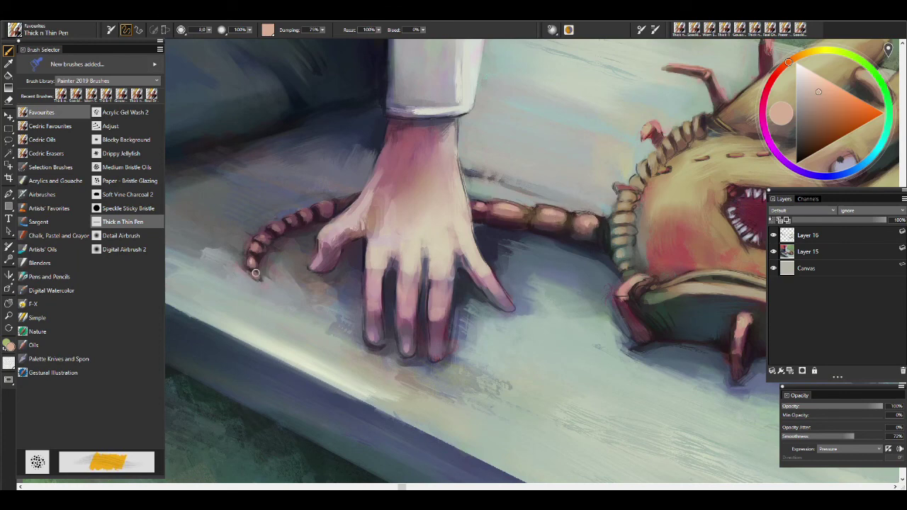
- Enlarge the brush size to about 13.8
{"action": "scroll", "coordinate": [280, 226], "scroll_direction": "down", "scroll_amount": 5}
{"action": "scroll", "coordinate": [435, 248], "scroll_direction": "up", "scroll_amount": 5}
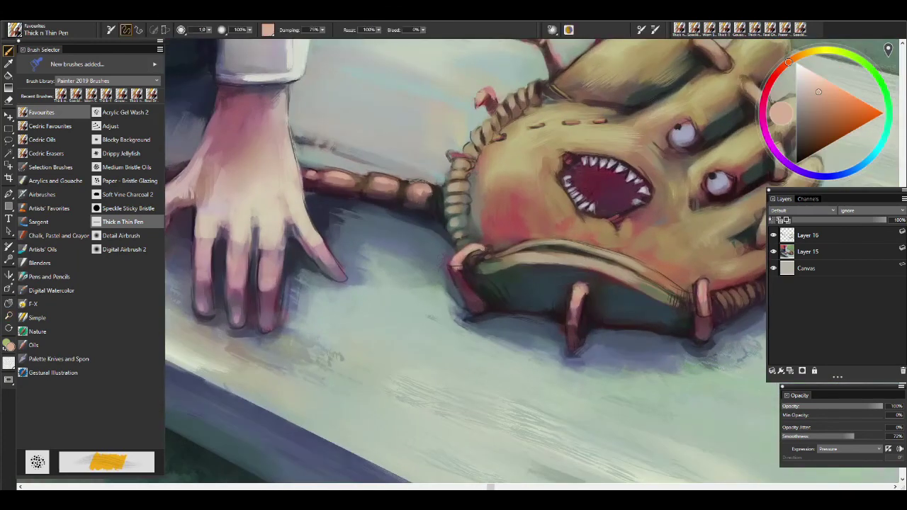
{"action": "scroll", "coordinate": [578, 298], "scroll_direction": "down", "scroll_amount": 5}
{"action": "scroll", "coordinate": [705, 278], "scroll_direction": "up", "scroll_amount": 6}
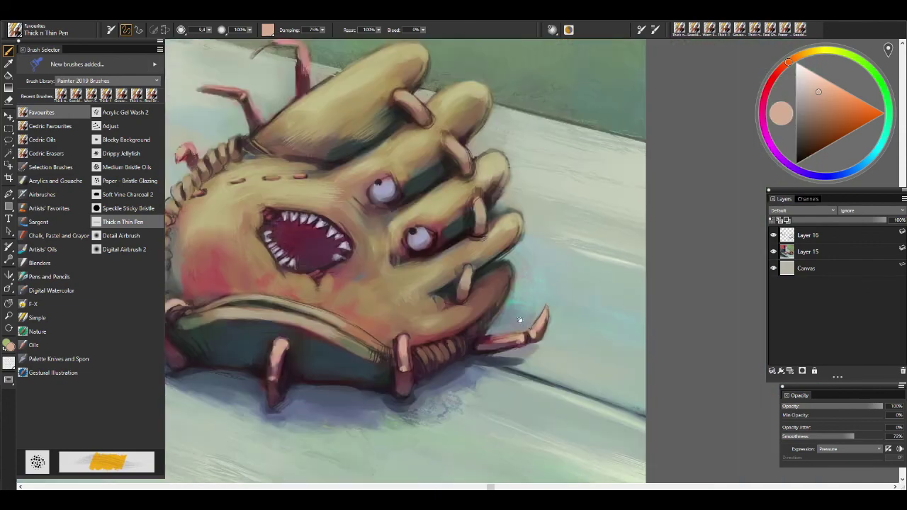
{"action": "left_click_drag", "start_coordinate": [386, 187], "coordinate": [312, 218]}
{"action": "scroll", "coordinate": [339, 234], "scroll_direction": "up", "scroll_amount": 1}
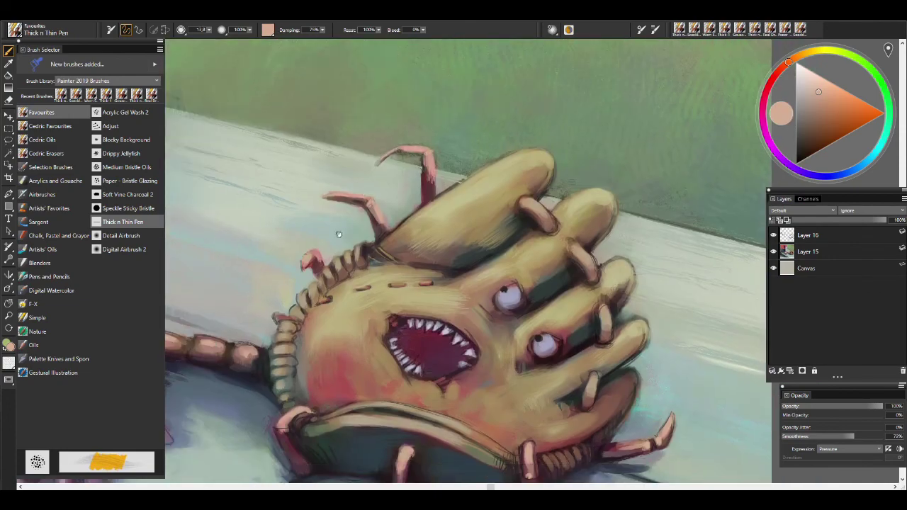
{"action": "scroll", "coordinate": [543, 305], "scroll_direction": "down", "scroll_amount": 5}
{"action": "scroll", "coordinate": [543, 304], "scroll_direction": "up", "scroll_amount": 5}
- Mix a pale lavender-blue colour for the eyes and zoom in on the monster's face
{"action": "left_click", "coordinate": [802, 80]}
{"action": "left_click_drag", "start_coordinate": [788, 63], "coordinate": [807, 173]}
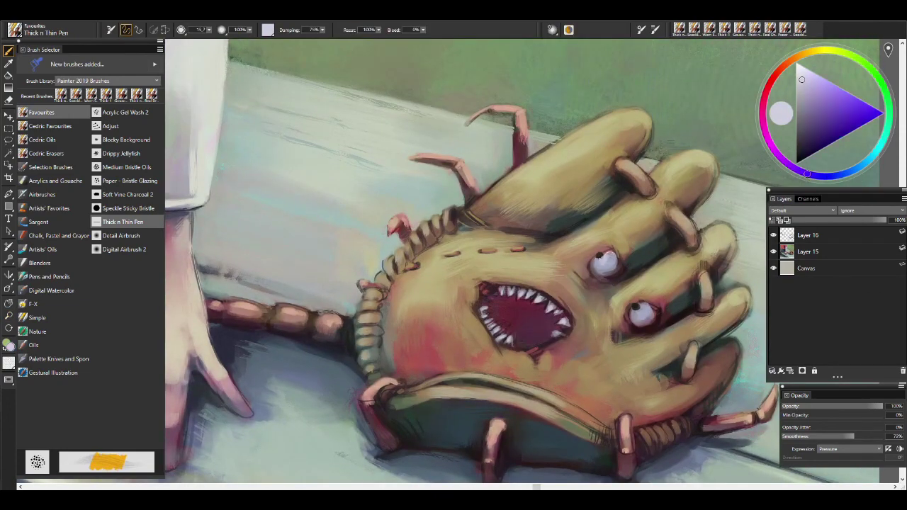
{"action": "left_click", "coordinate": [535, 297], "text": "alt"}
{"action": "key", "text": "ctrl+0"}
{"action": "left_click_drag", "start_coordinate": [585, 301], "coordinate": [664, 256]}
{"action": "key", "text": "b"}
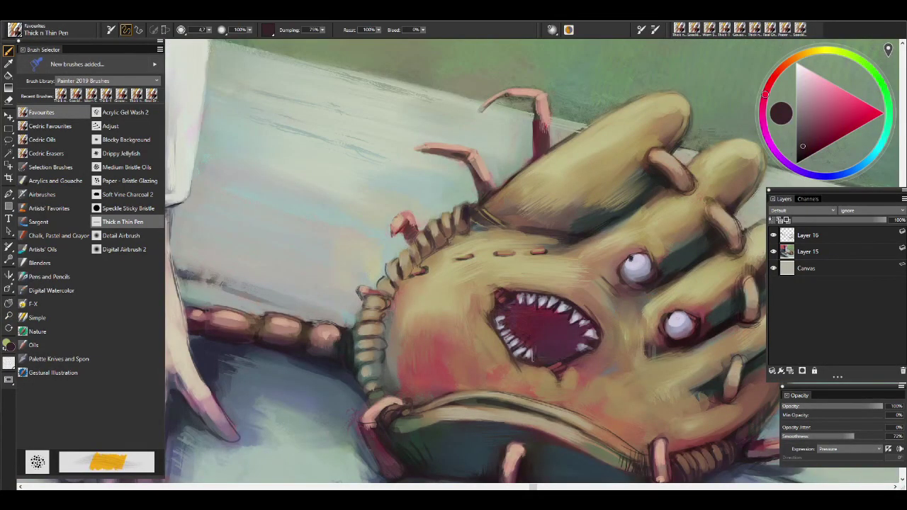
{"action": "key", "text": "ctrl+0"}
- Flip the canvas horizontally, then combine the layers and add a layer mask
{"action": "left_click", "coordinate": [81, 71]}
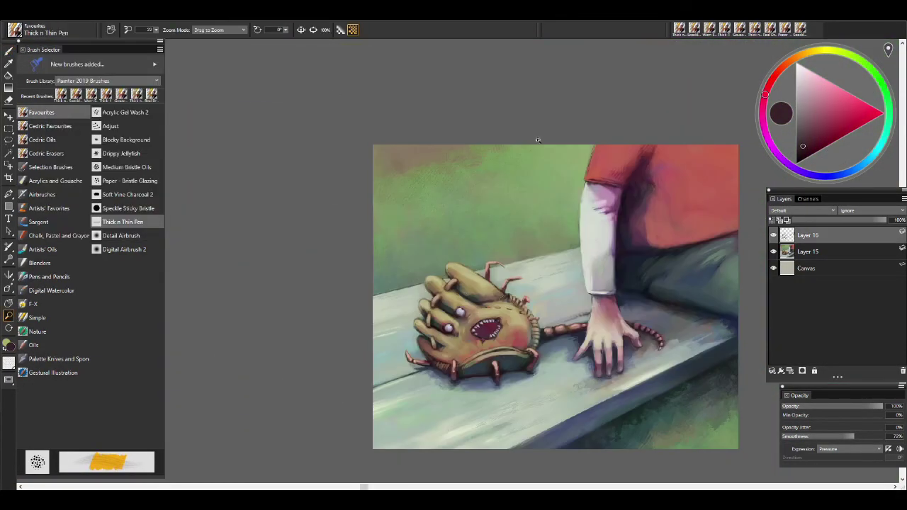
{"action": "left_click", "coordinate": [857, 259], "text": "shift"}
{"action": "left_click", "coordinate": [772, 370]}
{"action": "left_click", "coordinate": [716, 397]}
- Apply Effects > Tonal Control > Adjust Colors to the combined layer
{"action": "key", "text": "f"}
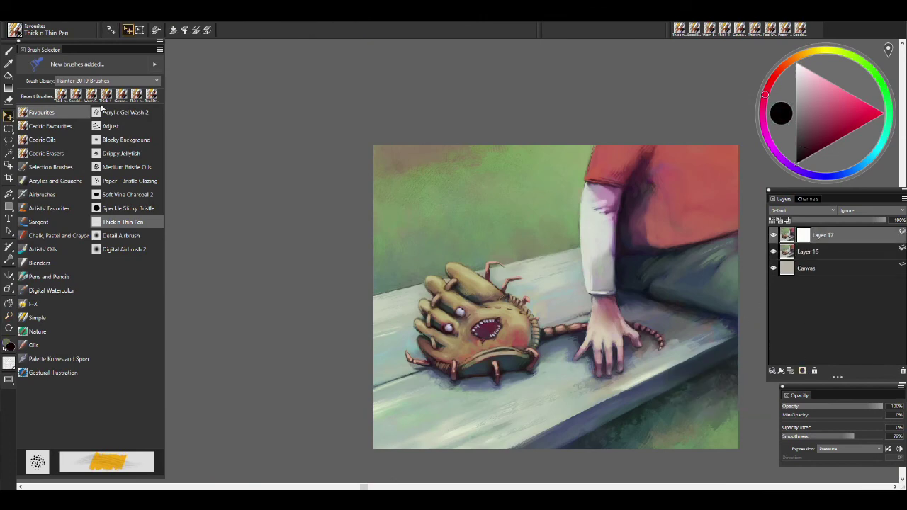
{"action": "left_click", "coordinate": [177, 10]}
{"action": "mouse_move", "coordinate": [193, 51]}
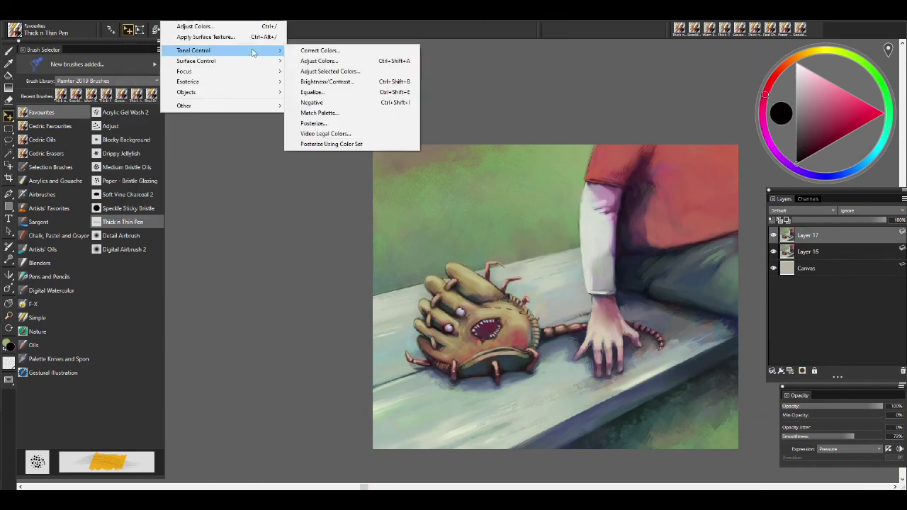
{"action": "left_click", "coordinate": [369, 60]}
{"action": "left_click", "coordinate": [567, 329]}
- Set the colour to black for airbrushing the mask and zoom into the painting
{"action": "key", "text": "b"}
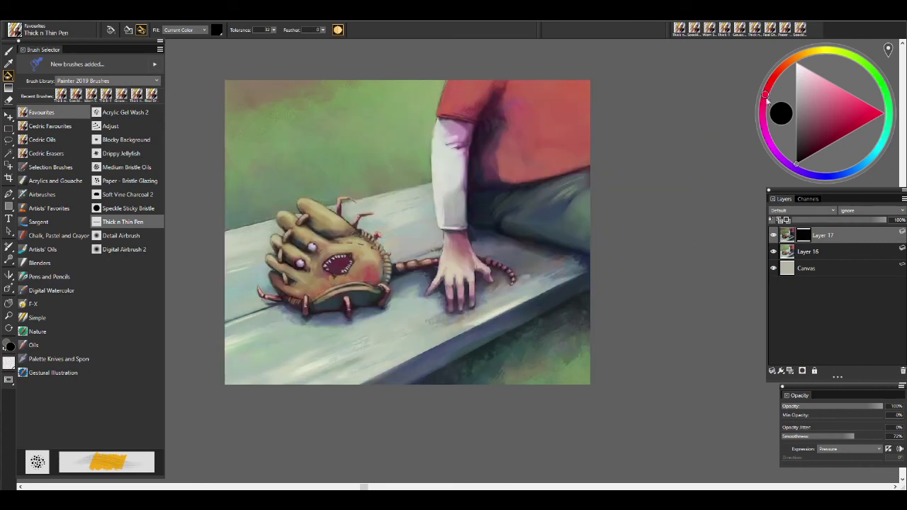
{"action": "left_click", "coordinate": [453, 261], "text": "alt"}
{"action": "key", "text": "b"}
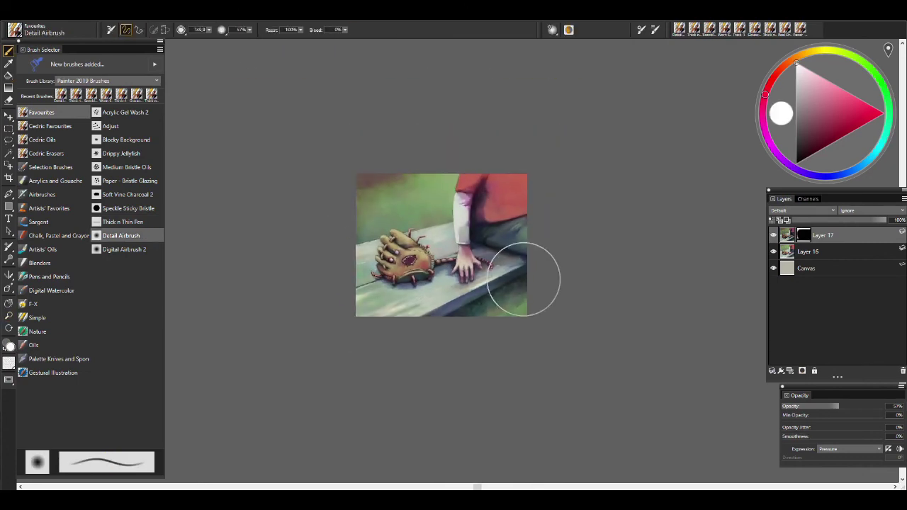
{"action": "key", "text": "m"}
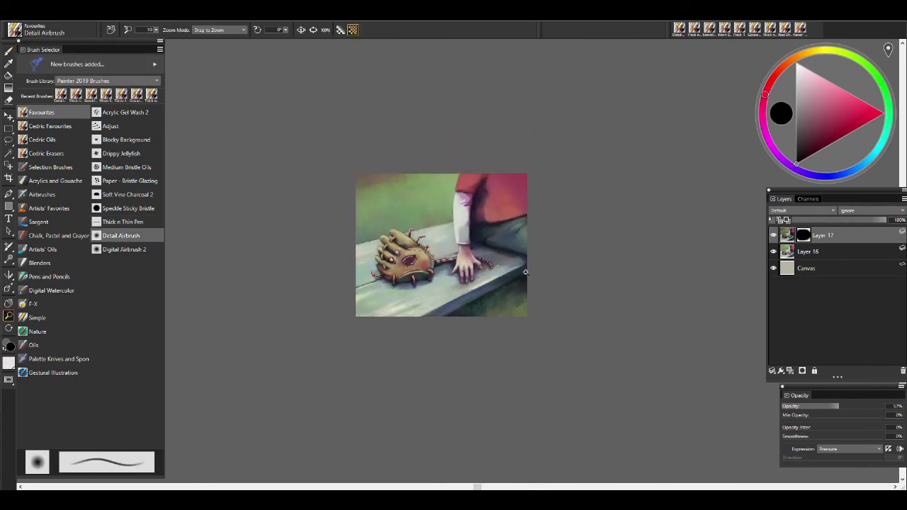
{"action": "left_click", "coordinate": [412, 259]}
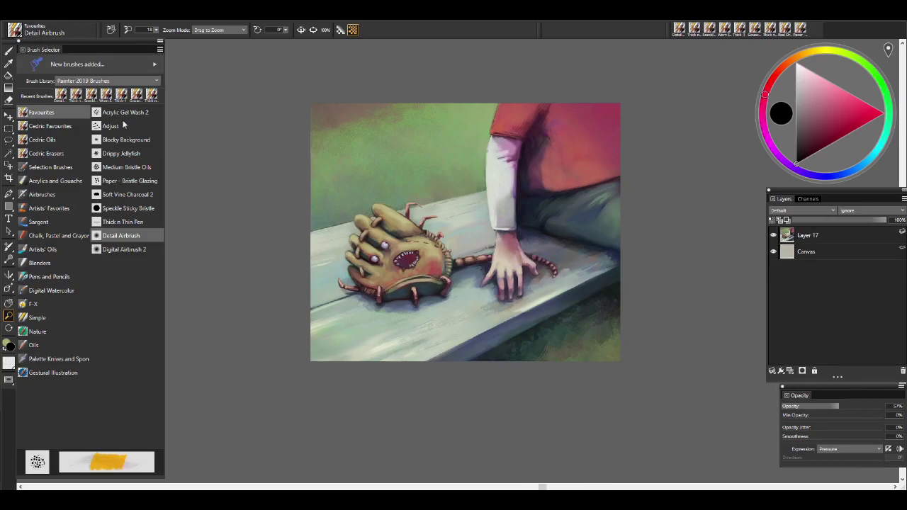